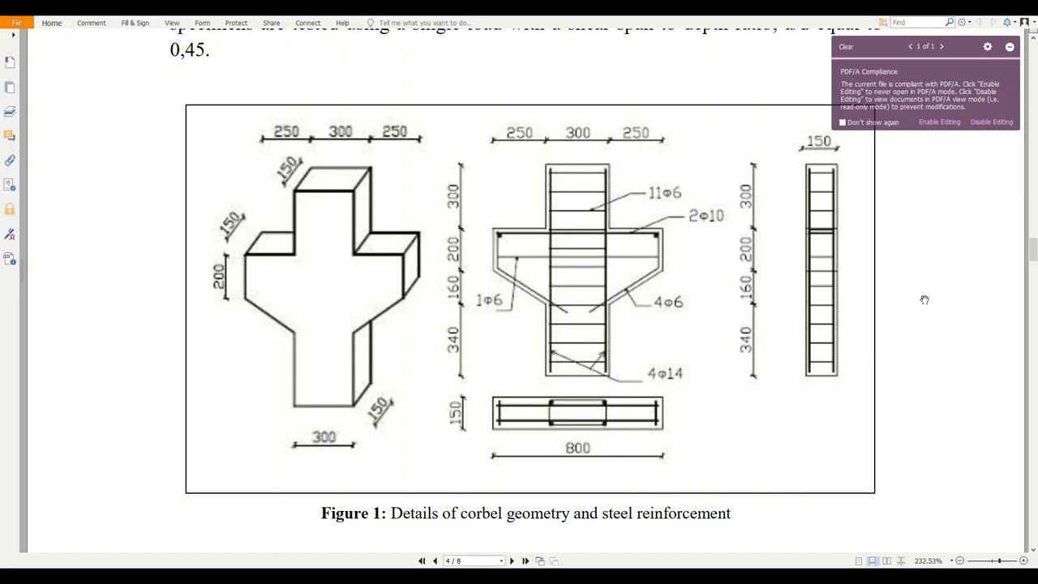
Step: Create a 3D deformable solid extrusion part named corbel with an approximate size of 3000 in the corbel01 model
mouse_move(1033, 253)
mouse_down()
mouse_move(1030, 55)
mouse_move(1032, 267)
mouse_move(1033, 247)
mouse_up()
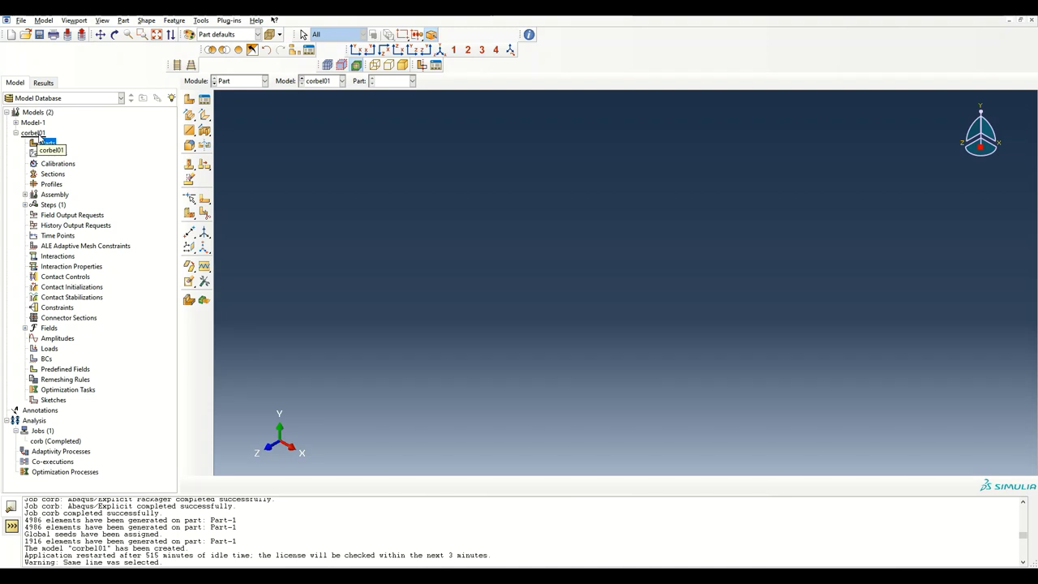
double_click(48, 144)
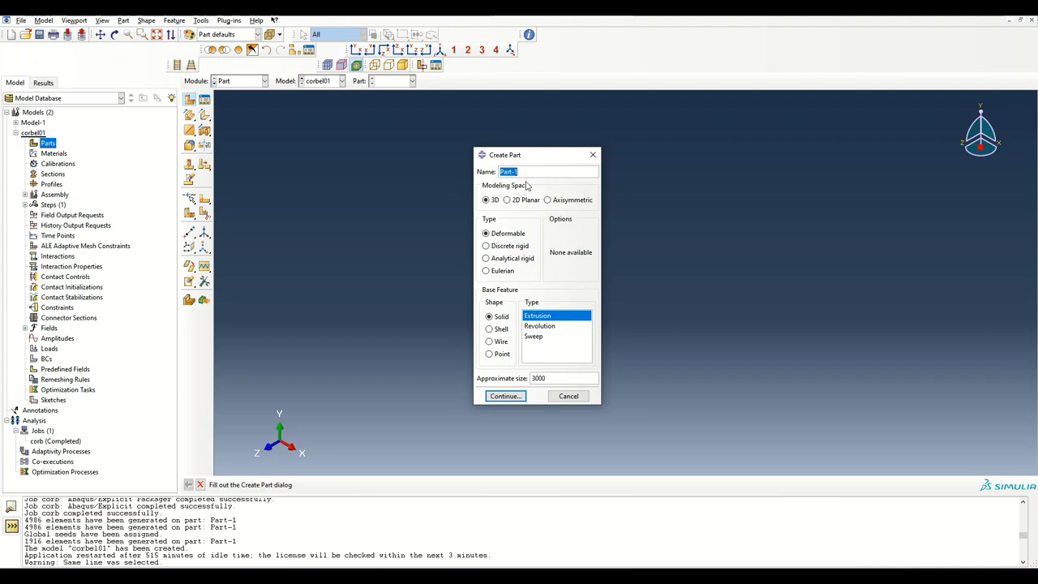
text(corbel)
key(Return)
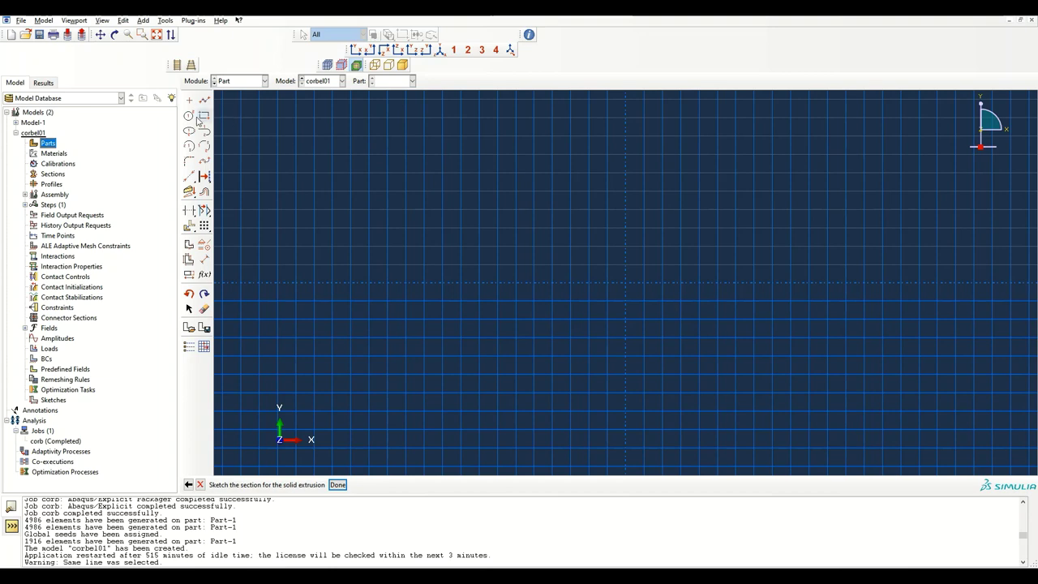
Step: Sketch a horizontal line for the top edge of the column and dimension its length to 300
click(204, 100)
click(586, 119)
click(691, 118)
key(Escape)
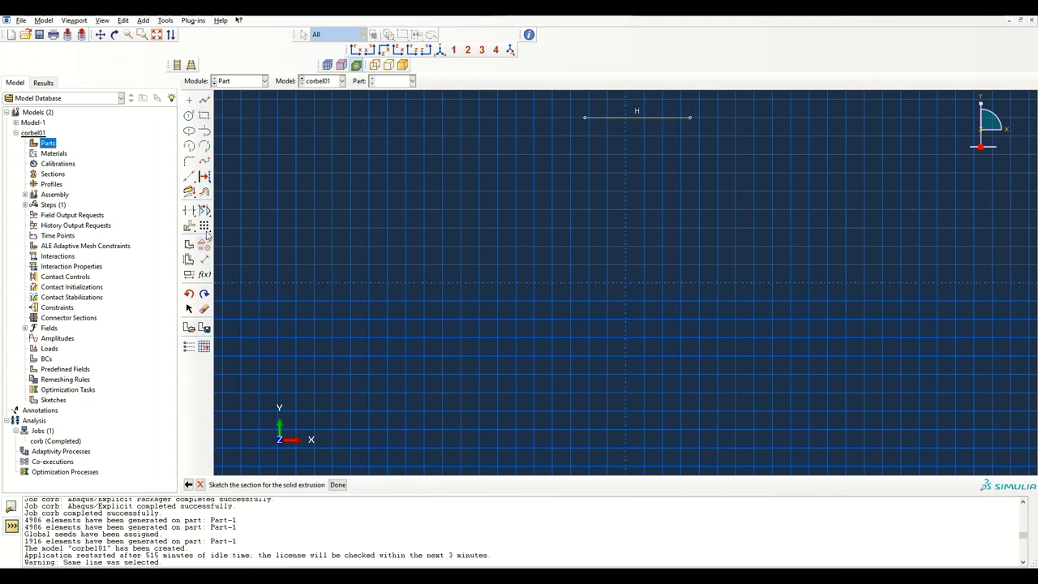
click(204, 259)
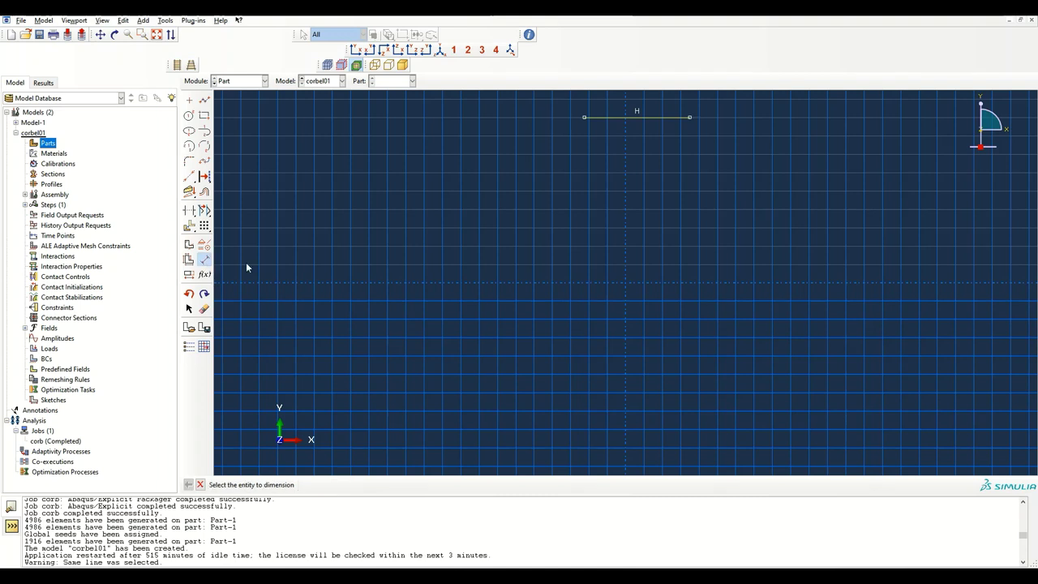
click(649, 119)
click(644, 151)
text(300)
key(Return)
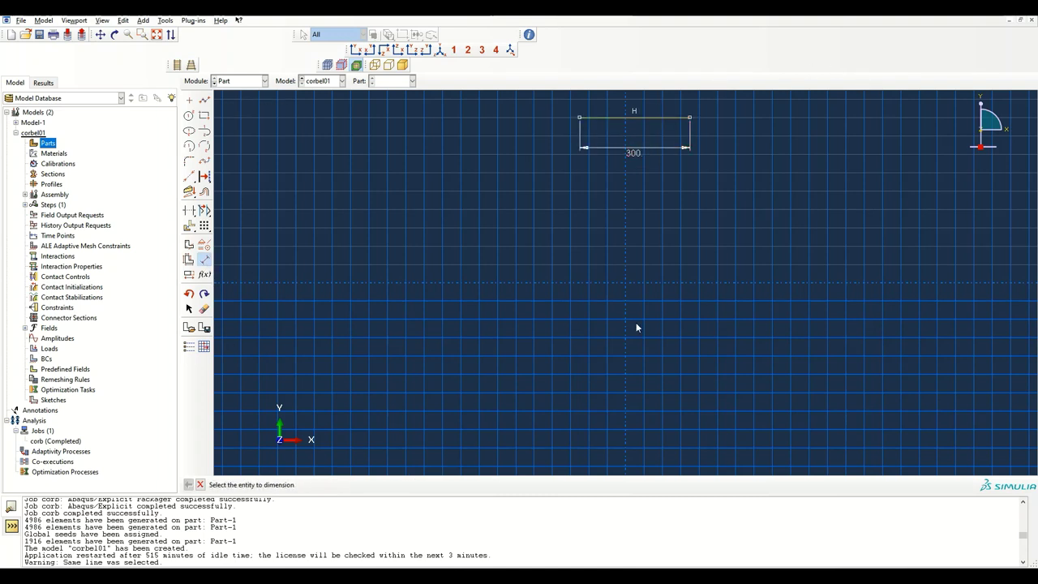
Step: Draw a vertical line down from the left end of the top edge and dimension it to 300, following the PDF figure
key(alt+Tab)
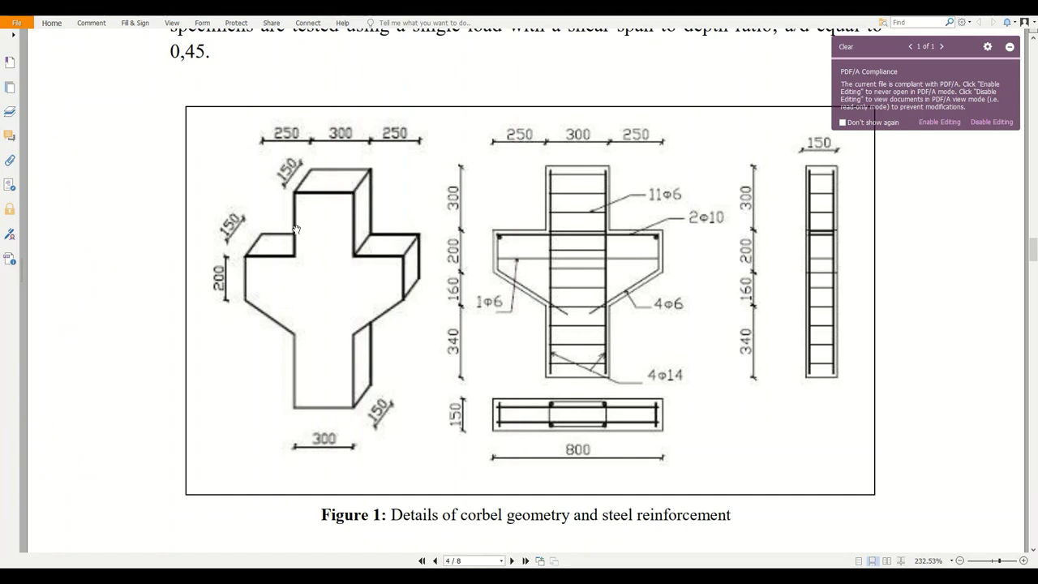
key(alt+Tab)
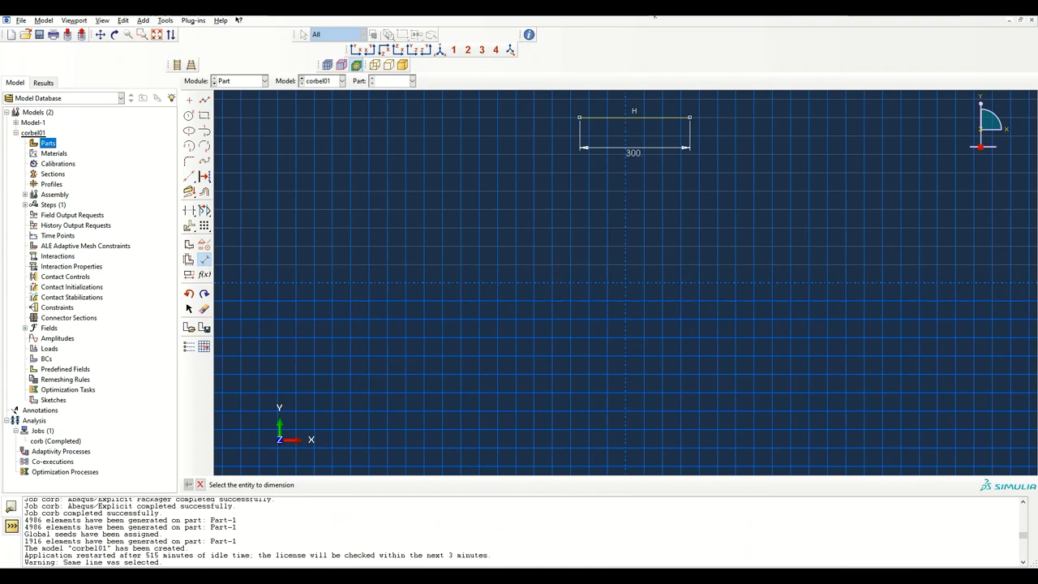
click(205, 99)
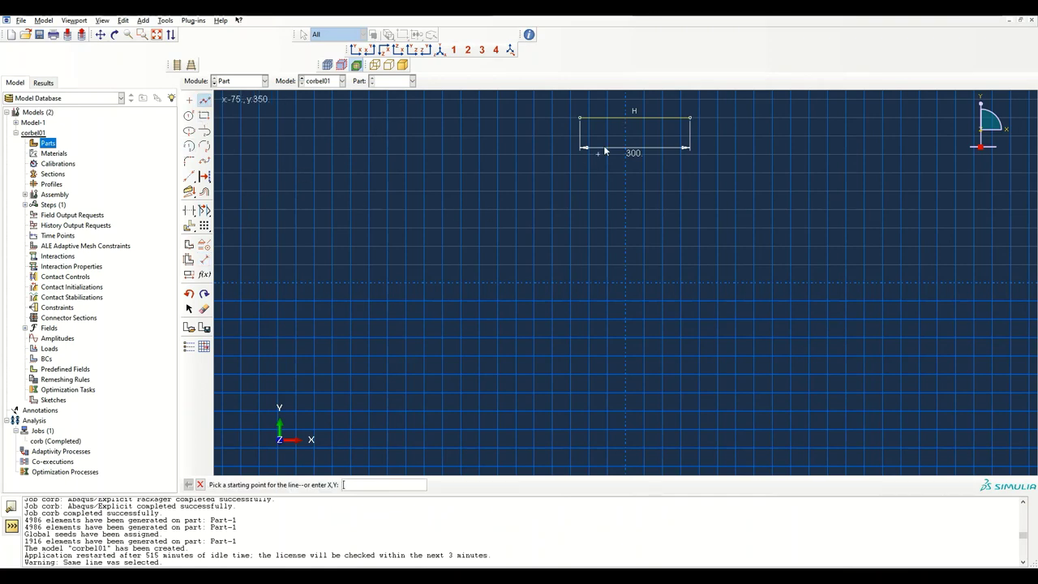
click(579, 118)
click(580, 236)
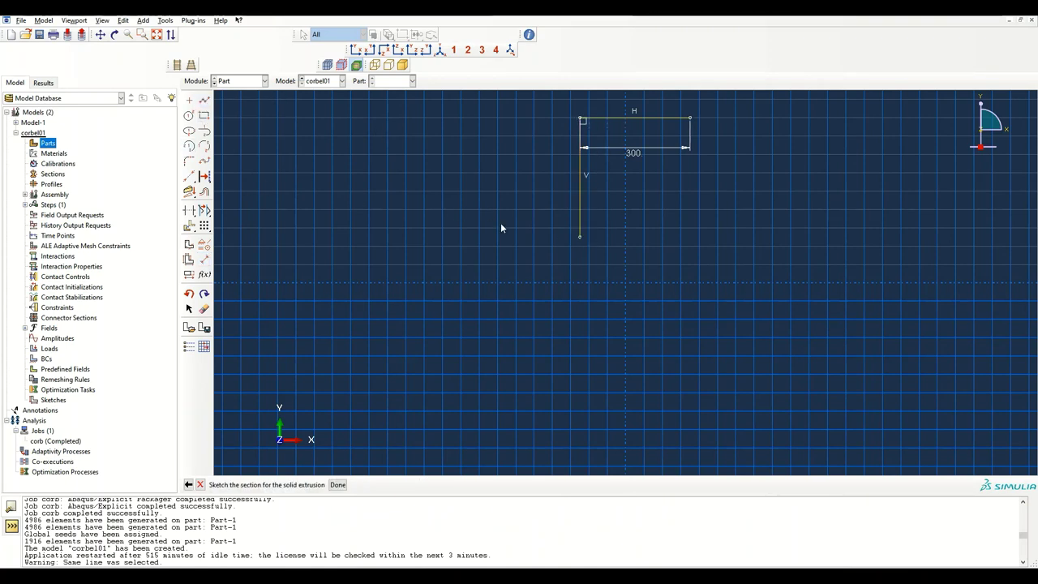
click(204, 259)
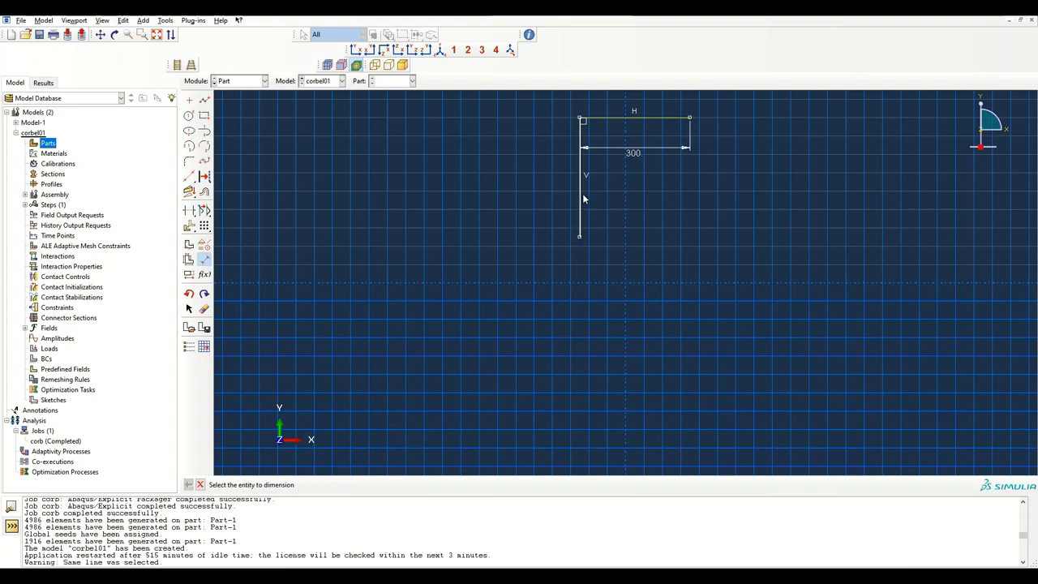
click(580, 201)
click(556, 204)
text(300)
key(Return)
Step: Draw a horizontal line leftward from the vertical line's lower end and dimension it to 250
click(205, 99)
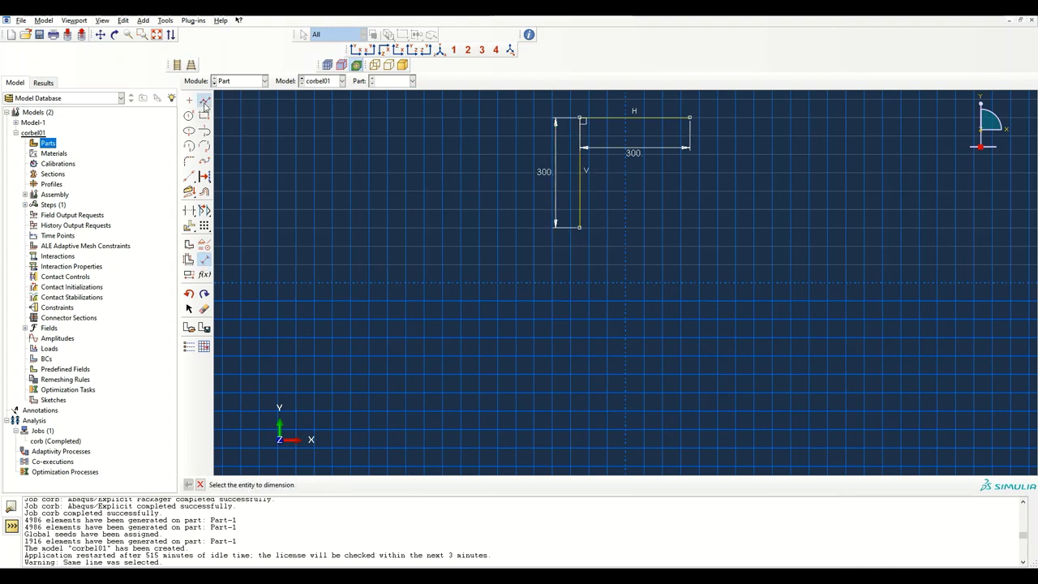
click(580, 227)
click(475, 227)
key(Escape)
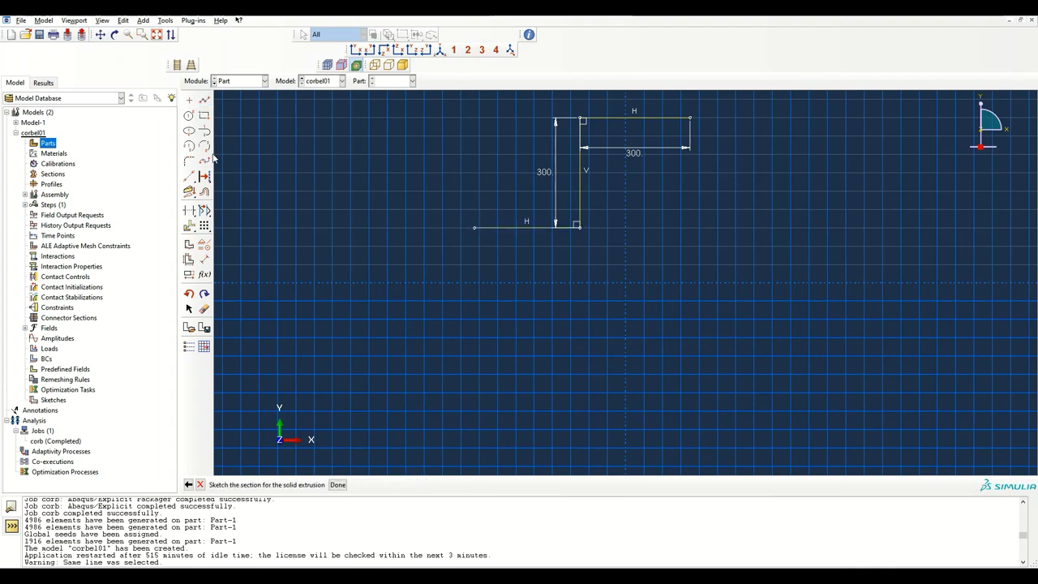
click(204, 258)
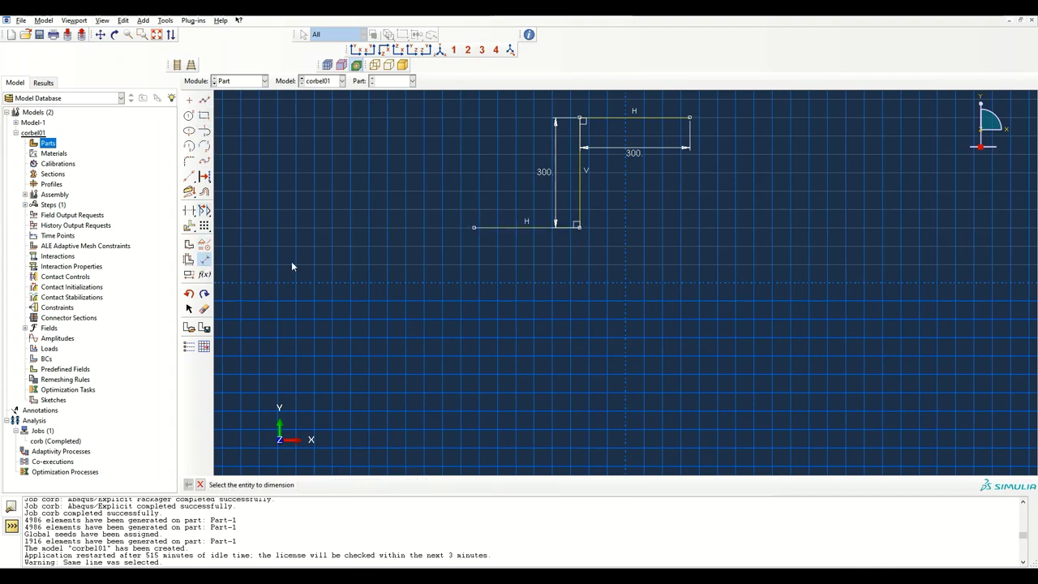
click(523, 228)
click(526, 260)
text(250)
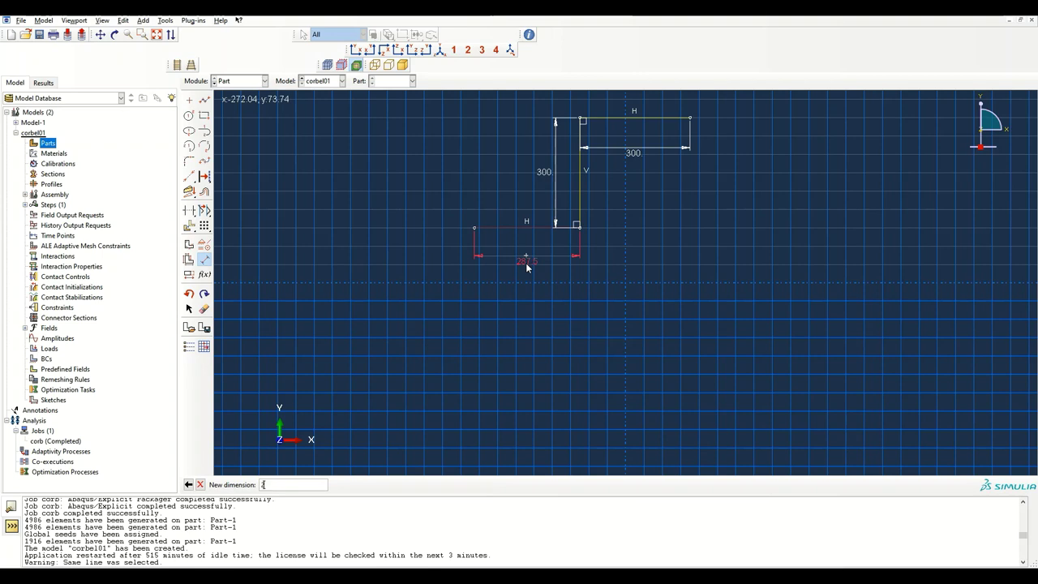
key(Return)
Step: Draw the corbel's outer vertical edge down from the left end of the 250 line and dimension it to 200
click(204, 100)
click(488, 227)
click(488, 298)
click(476, 309)
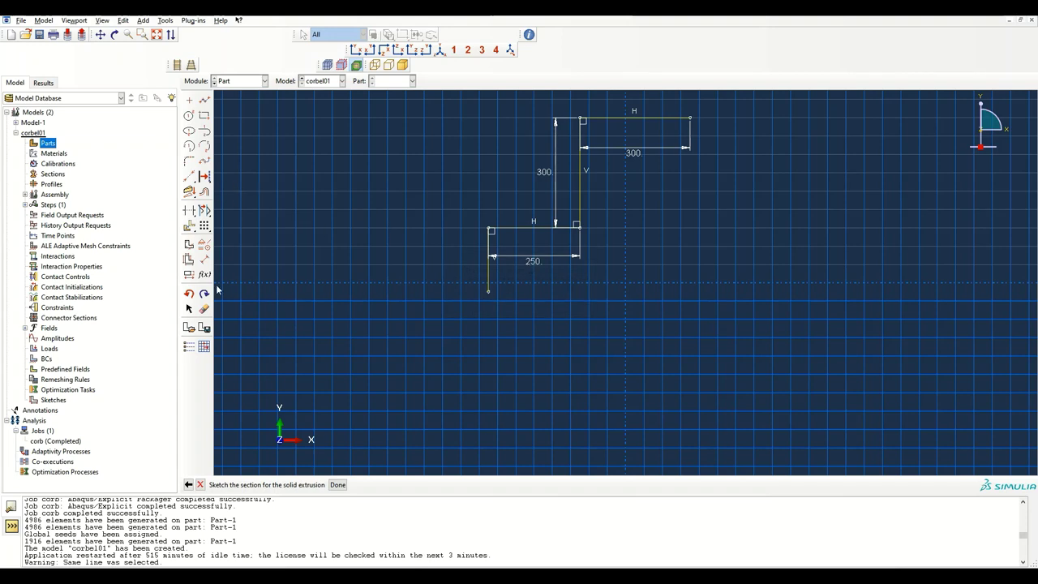
click(205, 259)
click(488, 268)
click(435, 260)
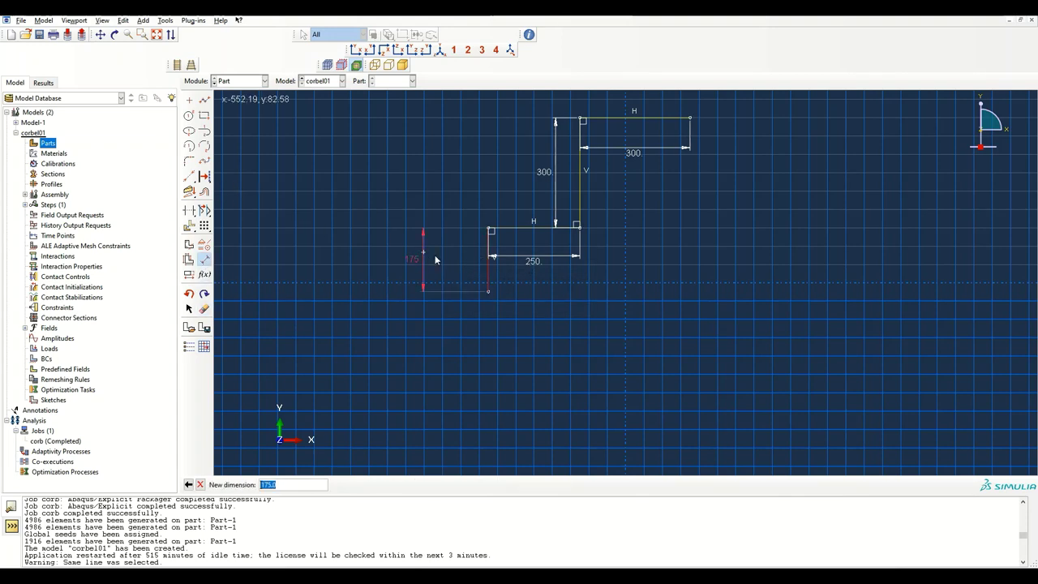
text(2)
key(Return)
Step: Check the PDF figure and draw a horizontal helper line about 250 long rightward from the outer edge's lower end
key(alt+Tab)
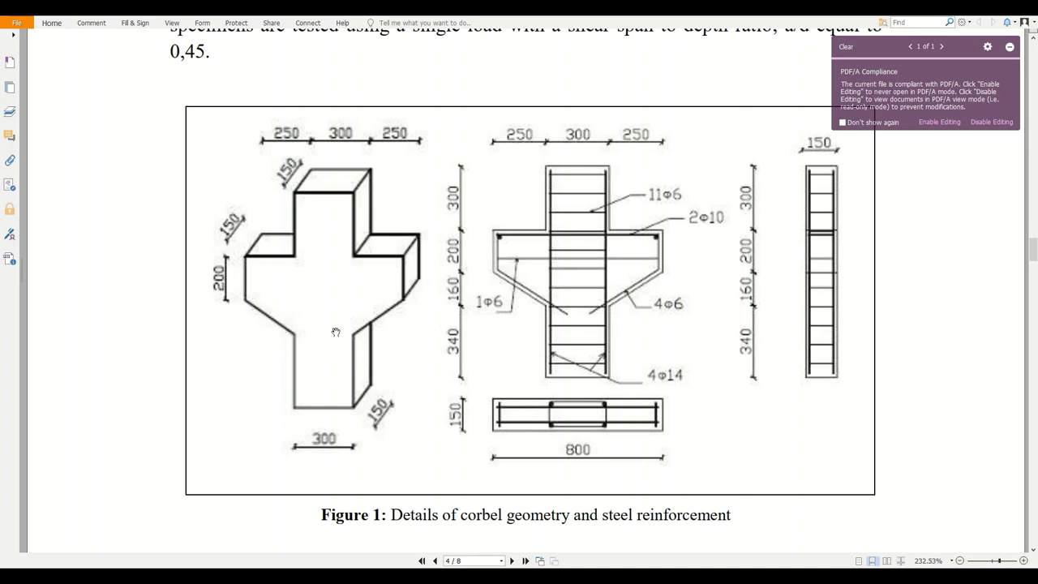
key(alt+Tab)
click(204, 99)
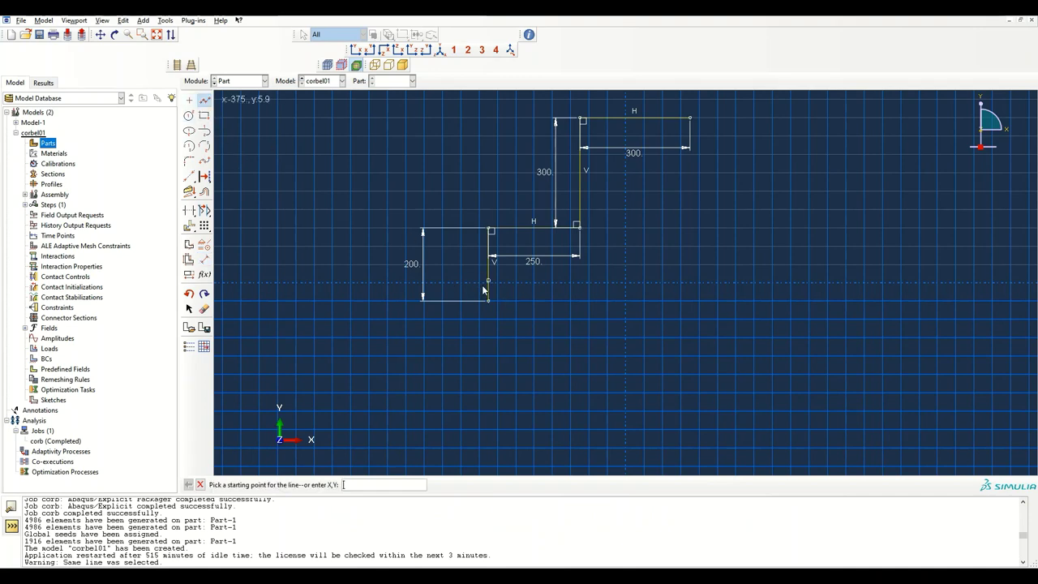
click(488, 300)
click(579, 301)
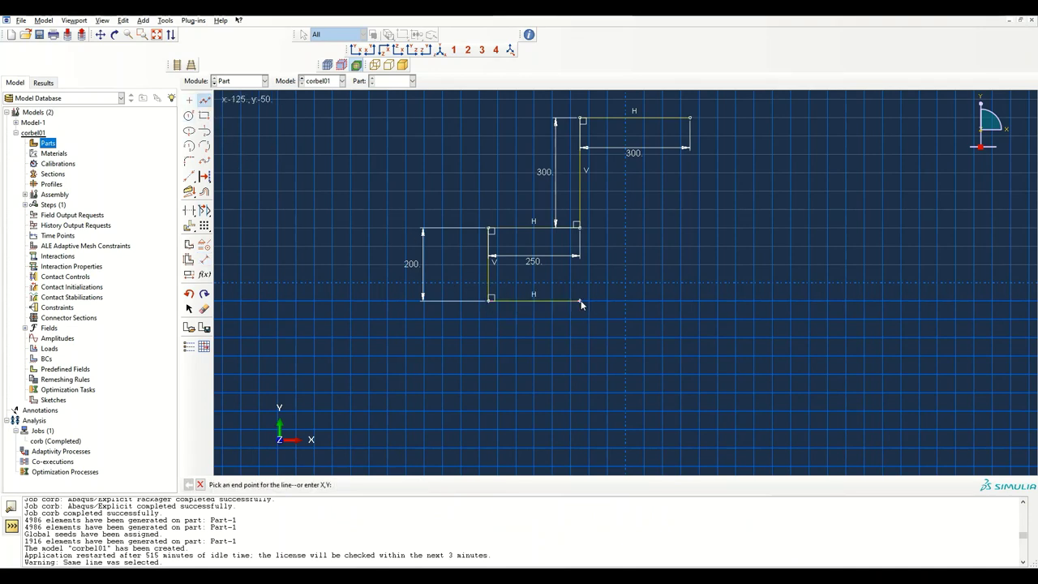
key(Escape)
click(480, 311)
click(205, 259)
click(543, 304)
click(534, 288)
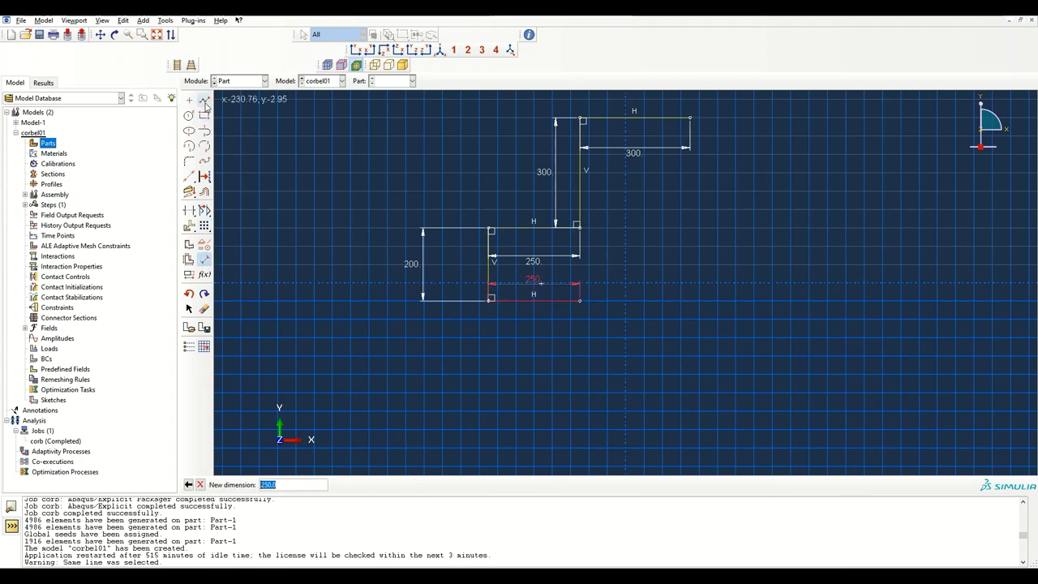
Step: Draw a vertical helper line down from the right end of the horizontal helper line and dimension it to 160
click(204, 99)
click(579, 301)
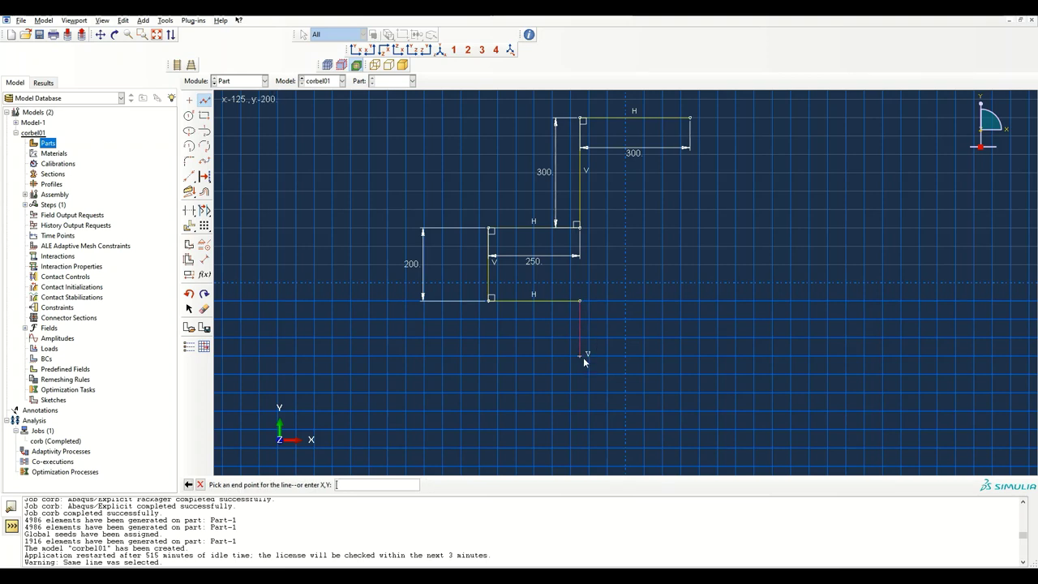
click(580, 355)
click(480, 311)
click(204, 259)
click(583, 332)
click(635, 340)
text(160)
key(Return)
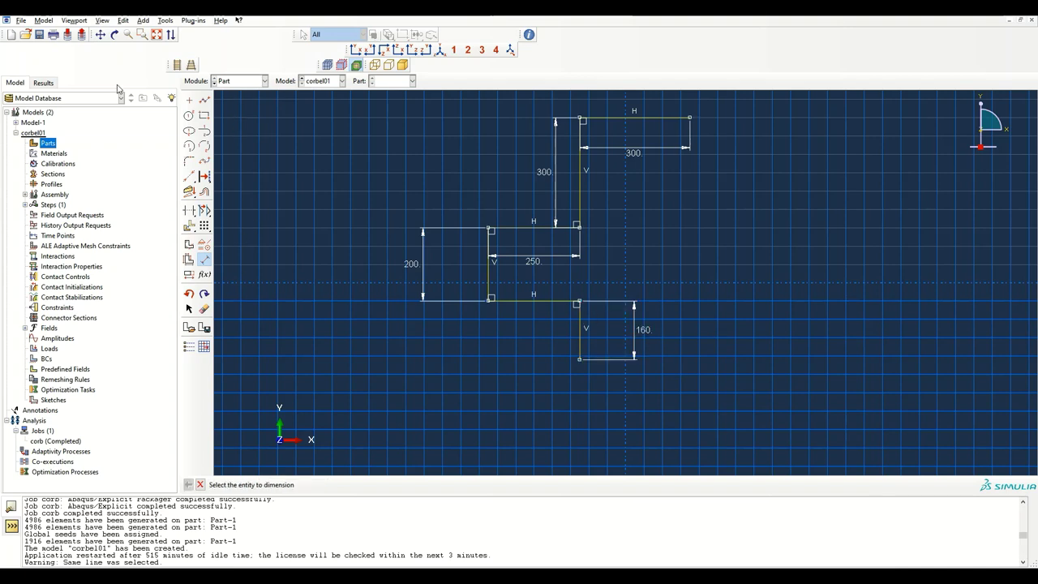
Step: Draw the corbel's sloped edge from the outer edge's lower end to the lower end of the 160 helper line
click(205, 99)
click(491, 299)
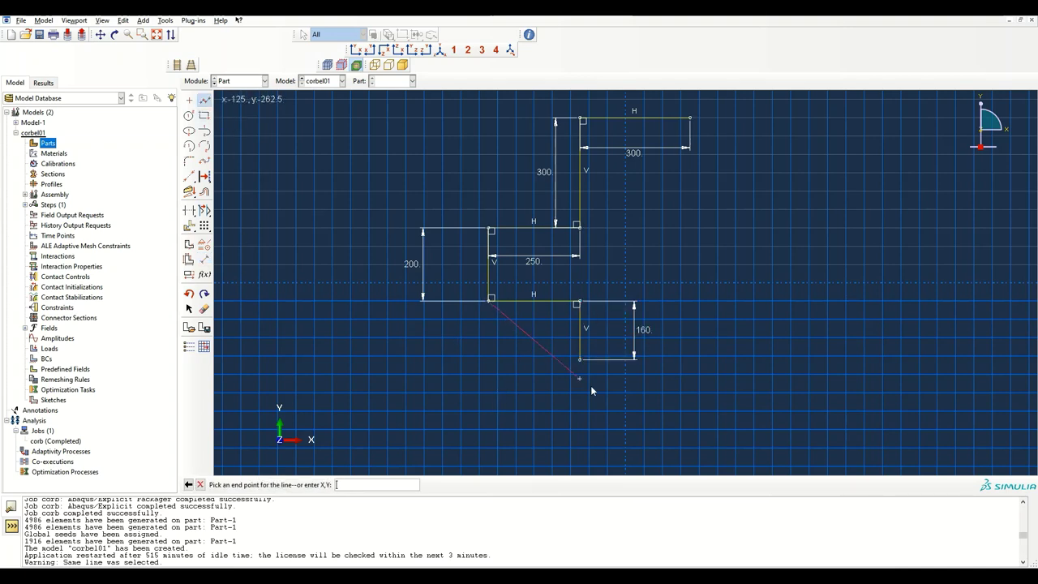
click(579, 360)
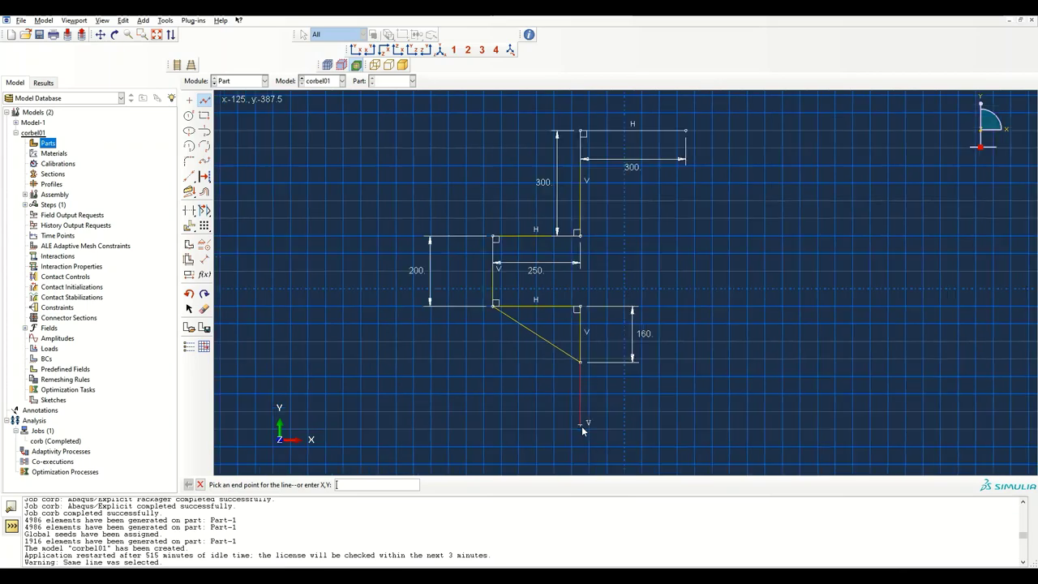
Step: Draw the lower column's vertical edge down from the end of the sloped edge and dimension it to 340
scroll(581, 426, down, 1)
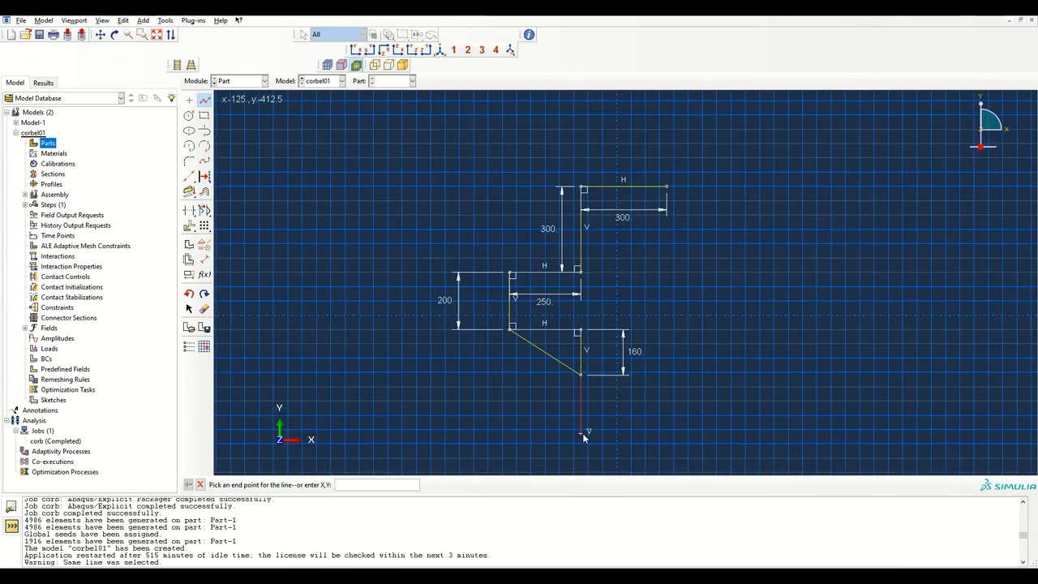
key(alt+Tab)
key(alt+Tab)
click(582, 445)
key(Return)
click(204, 259)
click(580, 420)
click(548, 415)
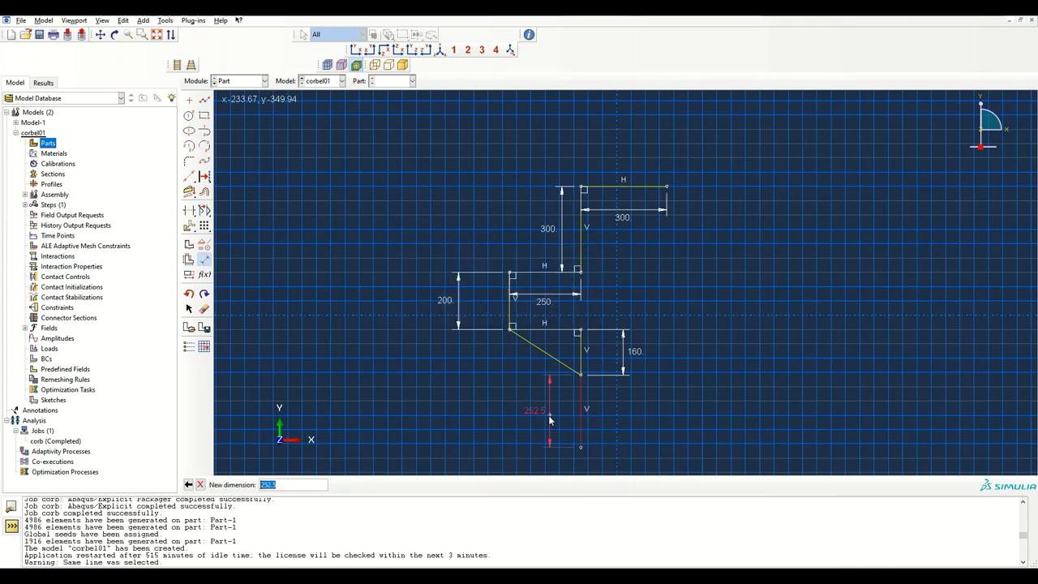
text(340)
key(Return)
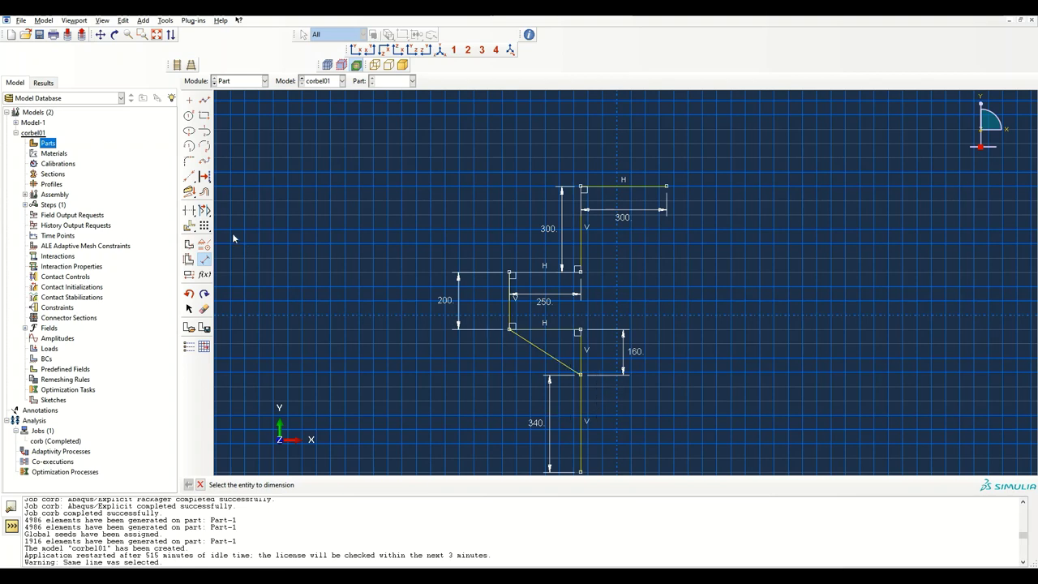
Step: Delete the horizontal and vertical helper lines beside the sloped edge
click(204, 309)
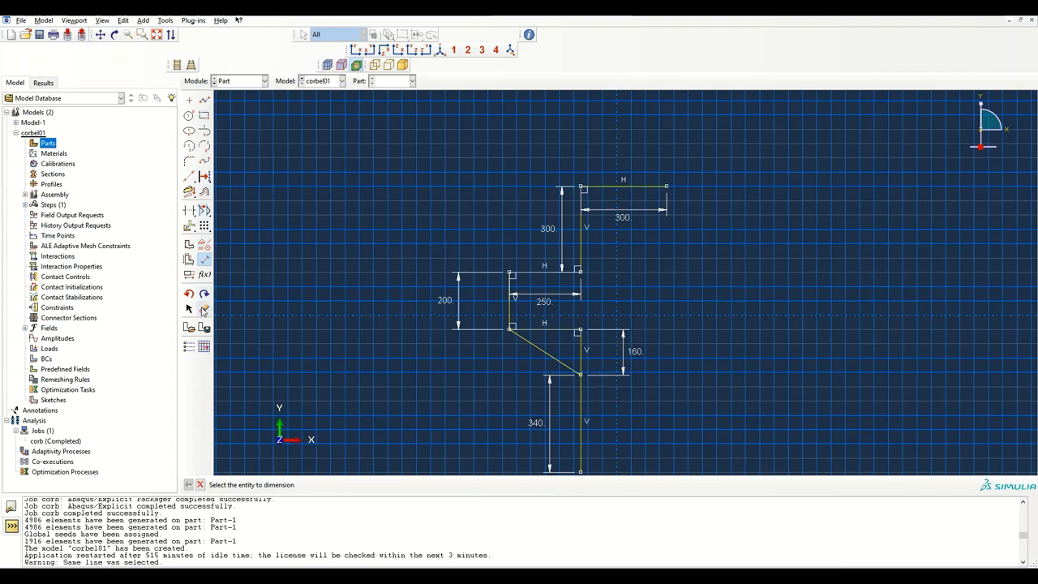
click(580, 336)
click(373, 484)
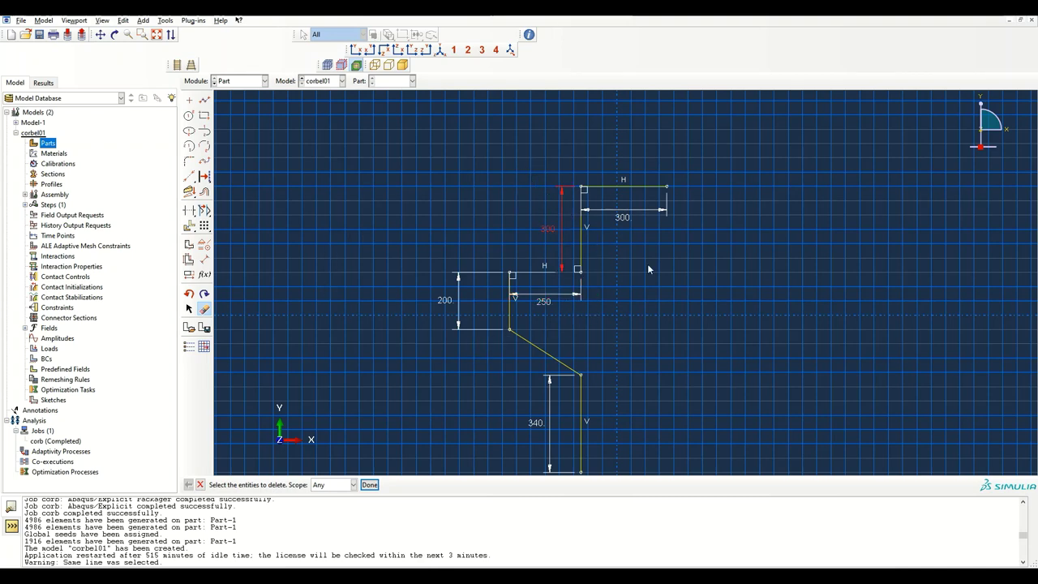
Step: Delete the remaining 300, 300, 250, 200 and 340 dimensions from the sketch
shift+click(612, 208)
shift+click(551, 296)
shift+click(446, 300)
scroll(460, 331, up, 1)
shift+click(545, 450)
click(370, 486)
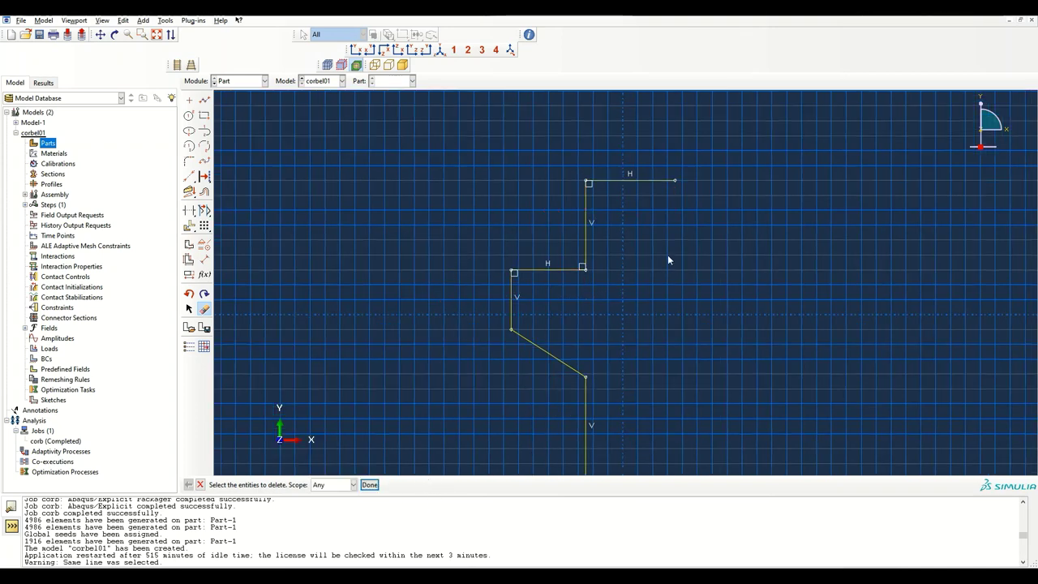
Step: Offset the upper column's left vertical edge 300 to the right, meeting the right end of the top edge
scroll(616, 282, down, 3)
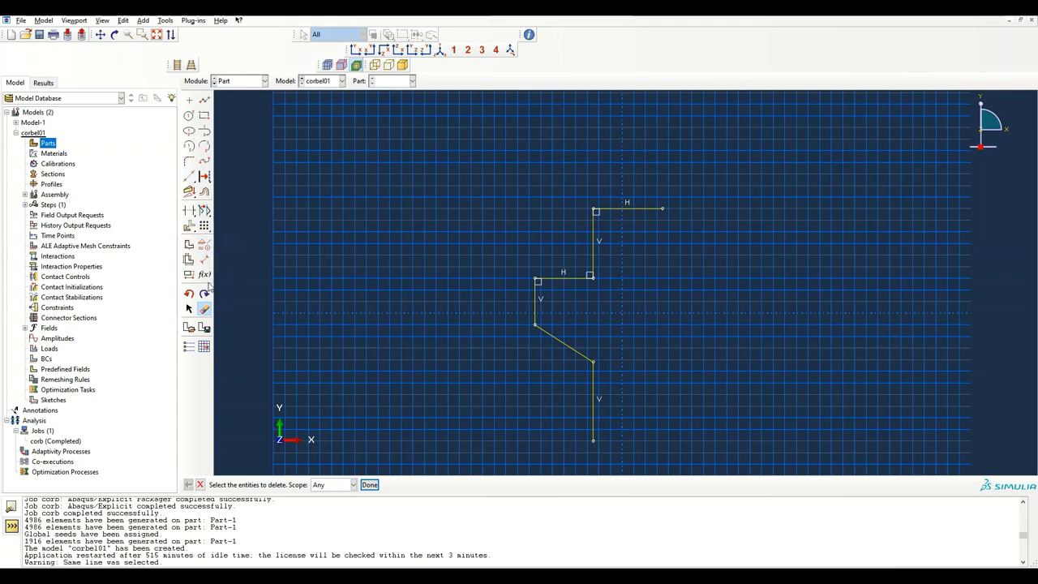
click(204, 191)
click(596, 238)
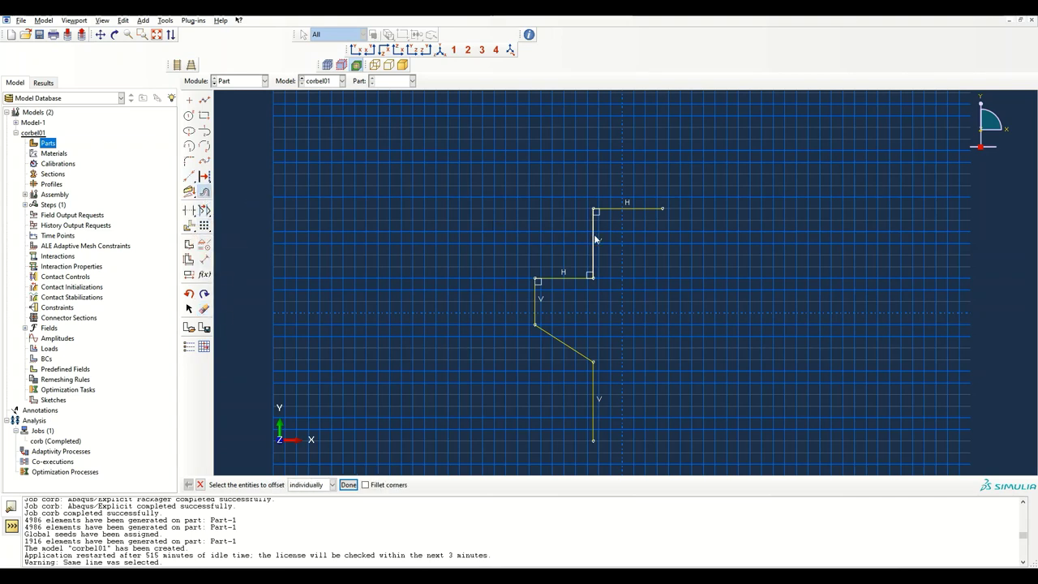
middle_click(635, 258)
text(1)
text(00)
key(Return)
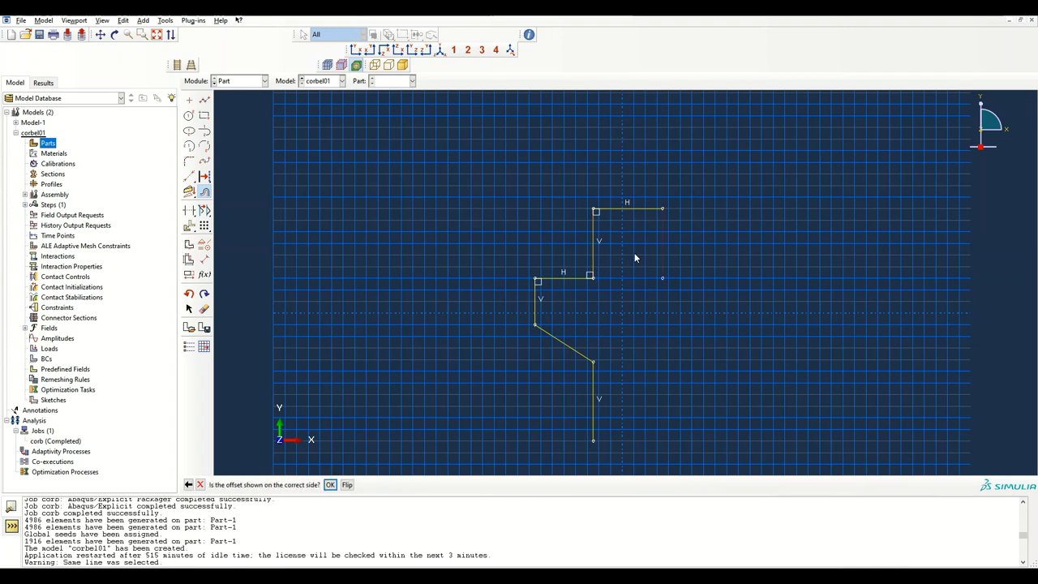
middle_click(517, 444)
Step: Offset the left corbel's outer vertical edge 750 to the right
click(535, 307)
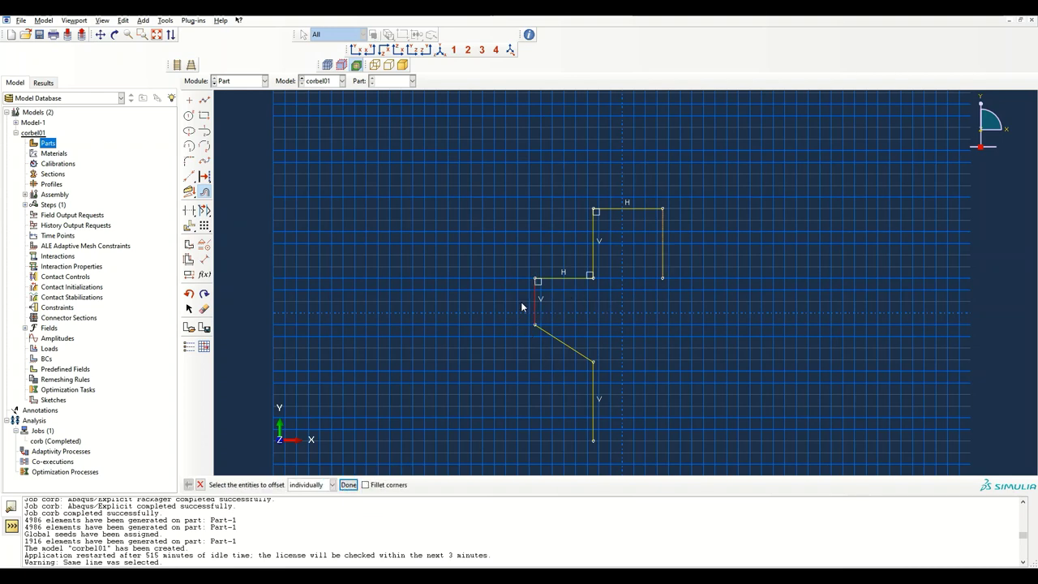
key(alt+Tab)
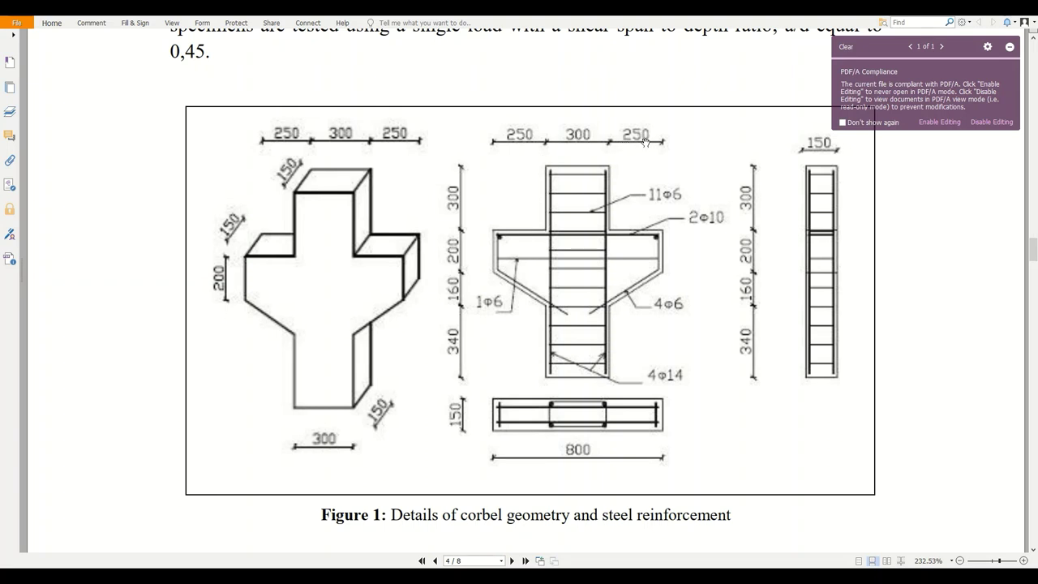
key(alt+Tab)
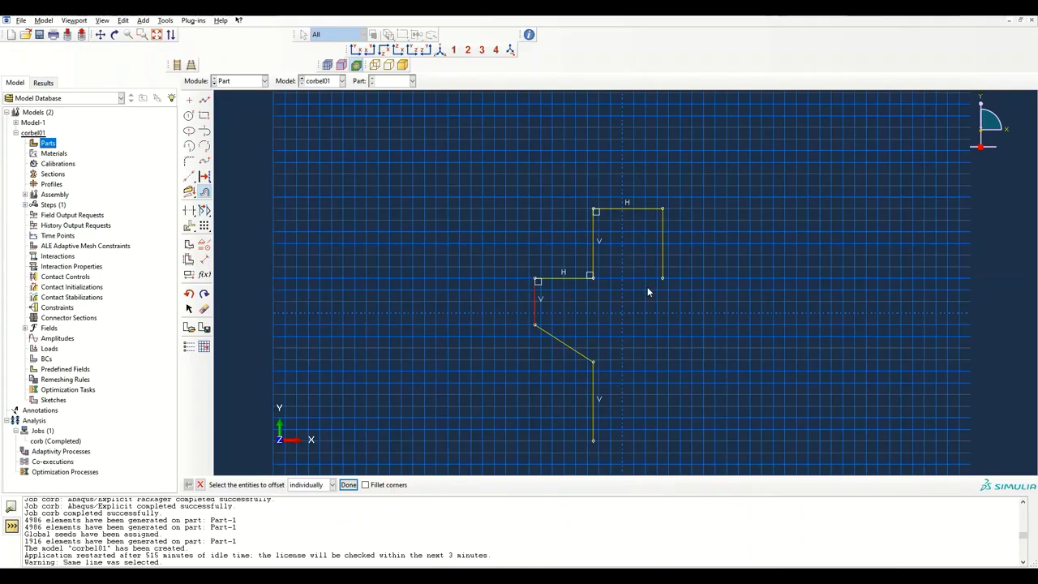
middle_click(623, 312)
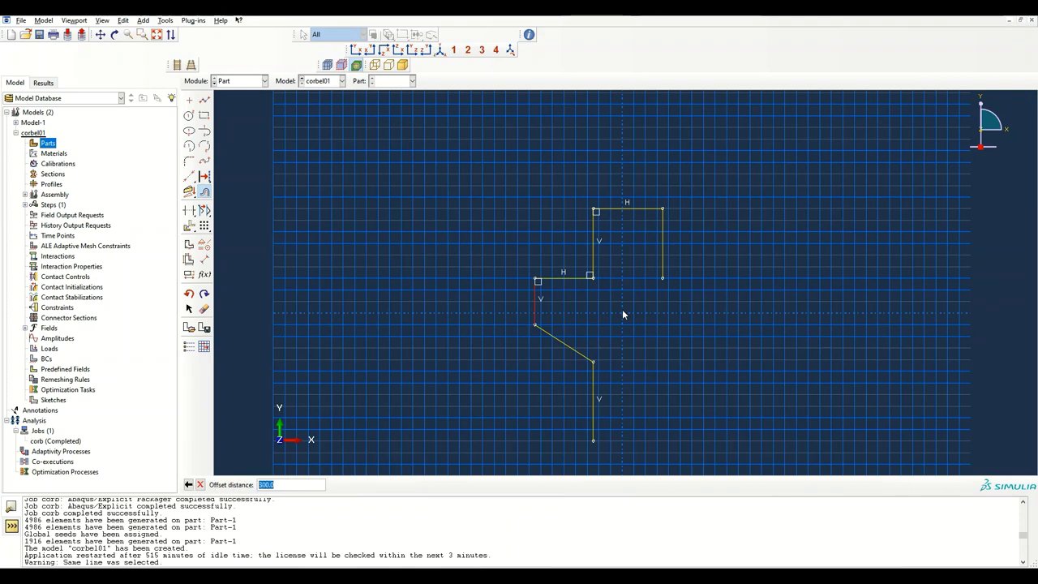
middle_click(623, 314)
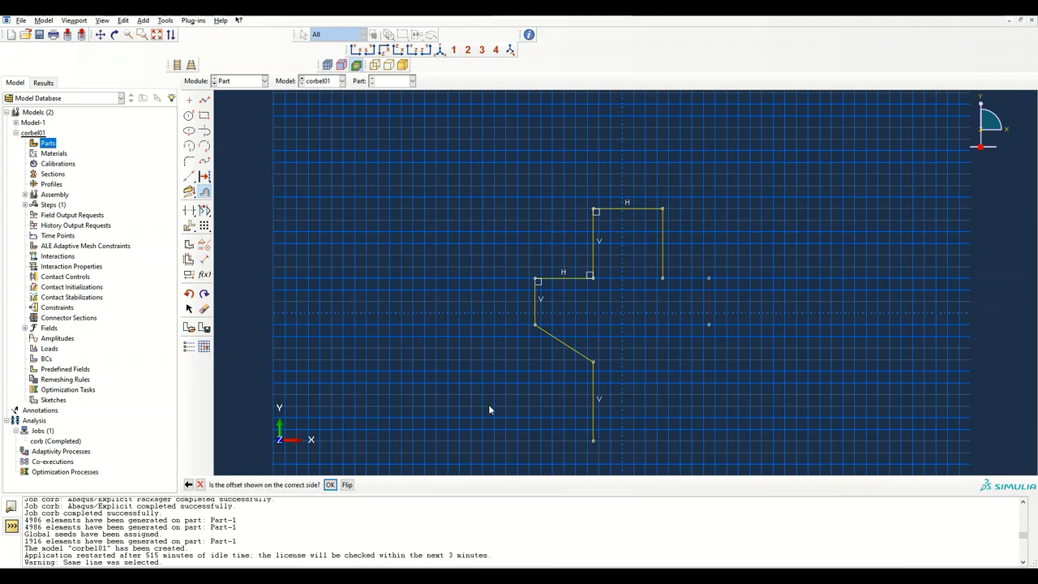
click(330, 484)
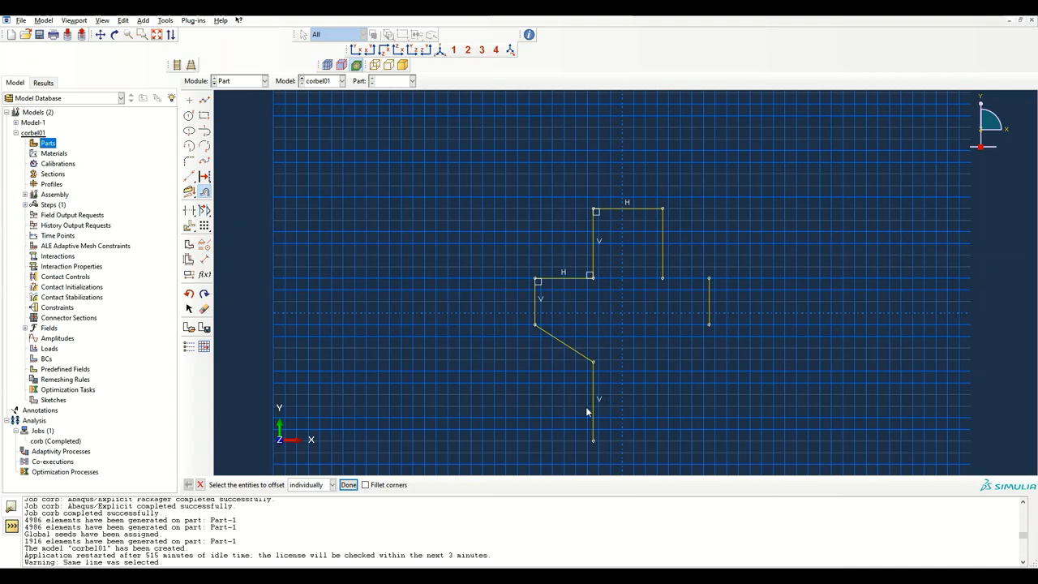
Step: Offset the lower column's left edge 300 to the right and close the column with a horizontal bottom edge
middle_click(633, 407)
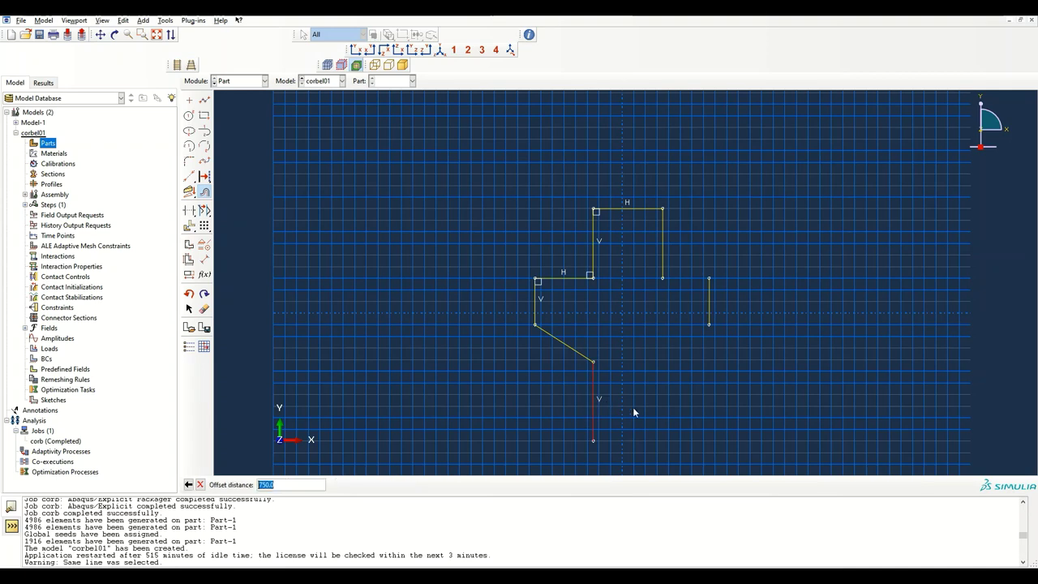
middle_click(633, 407)
click(330, 484)
click(204, 99)
click(594, 440)
click(663, 441)
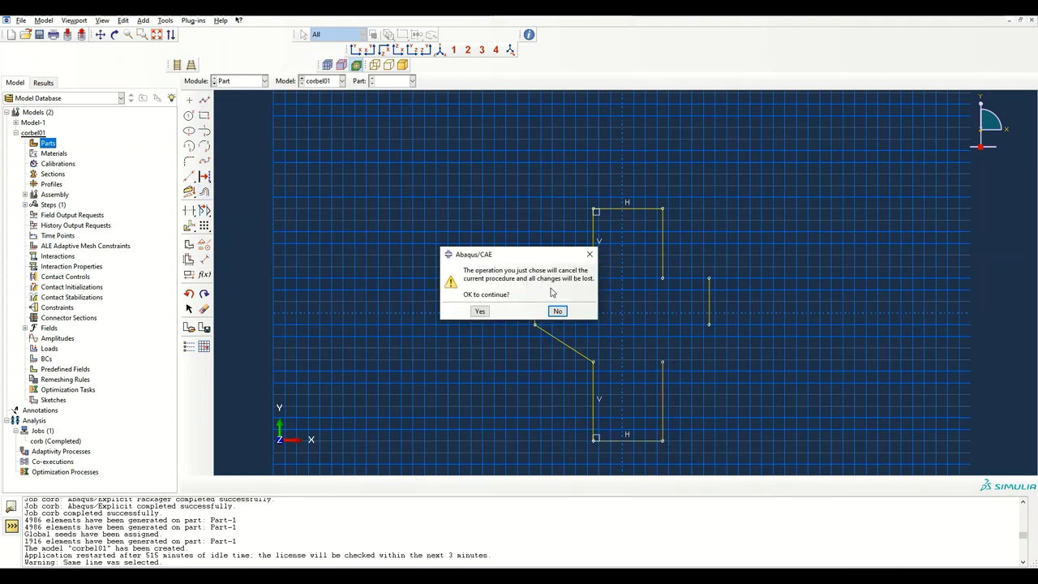
click(479, 311)
Step: Draw a sloped edge from the upper end of the lower column's right edge to the right corbel's outer edge
click(204, 99)
click(662, 361)
click(710, 325)
click(710, 328)
click(479, 311)
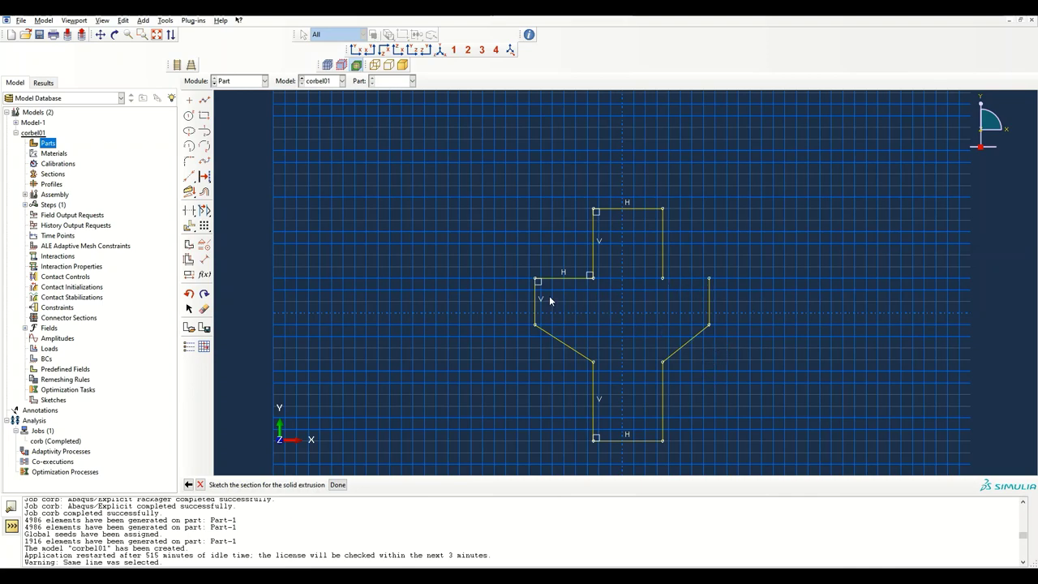
Step: Compare the corbel width with the PDF figure and delete the right corbel's outer vertical edge and sloped edge
key(alt+Tab)
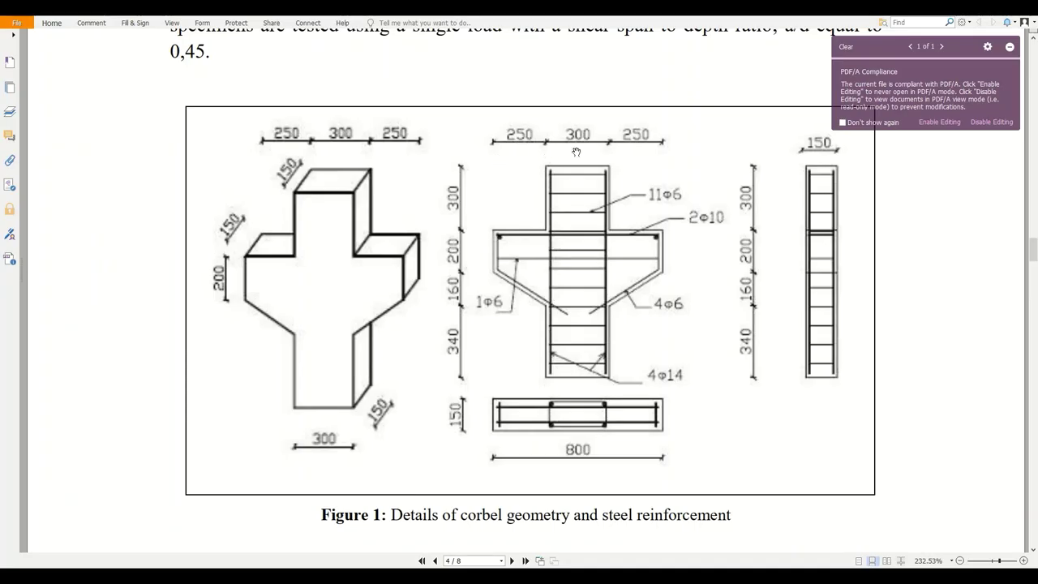
key(alt+Tab)
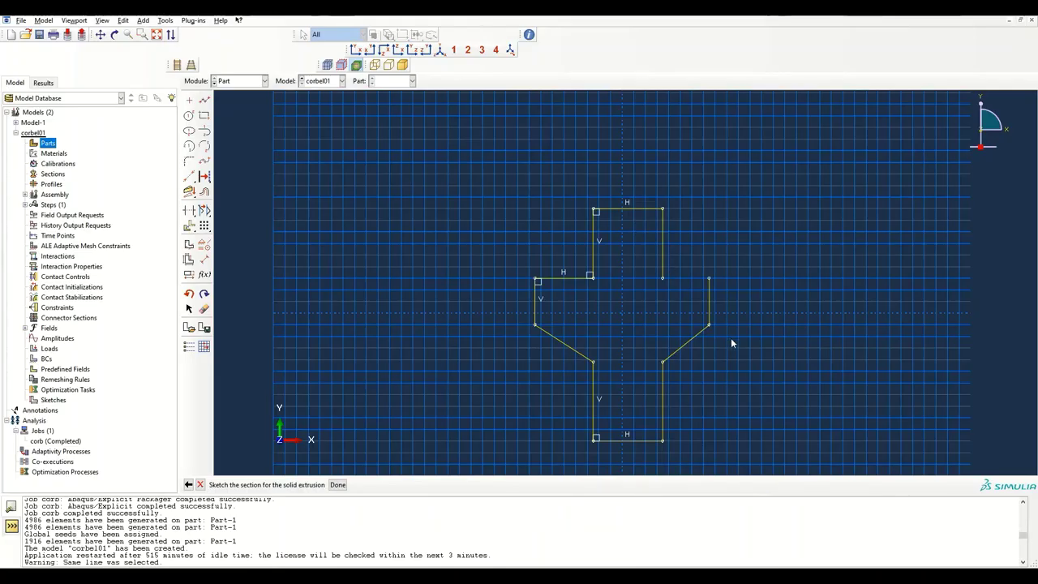
key(alt+Tab)
key(alt+Tab)
click(203, 309)
drag(779, 239, 700, 361)
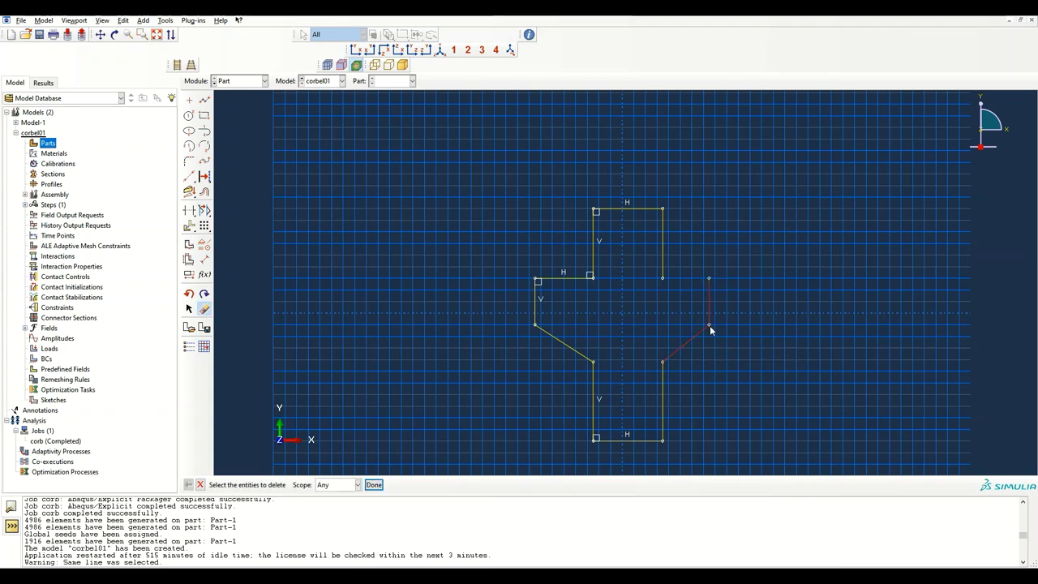
click(373, 484)
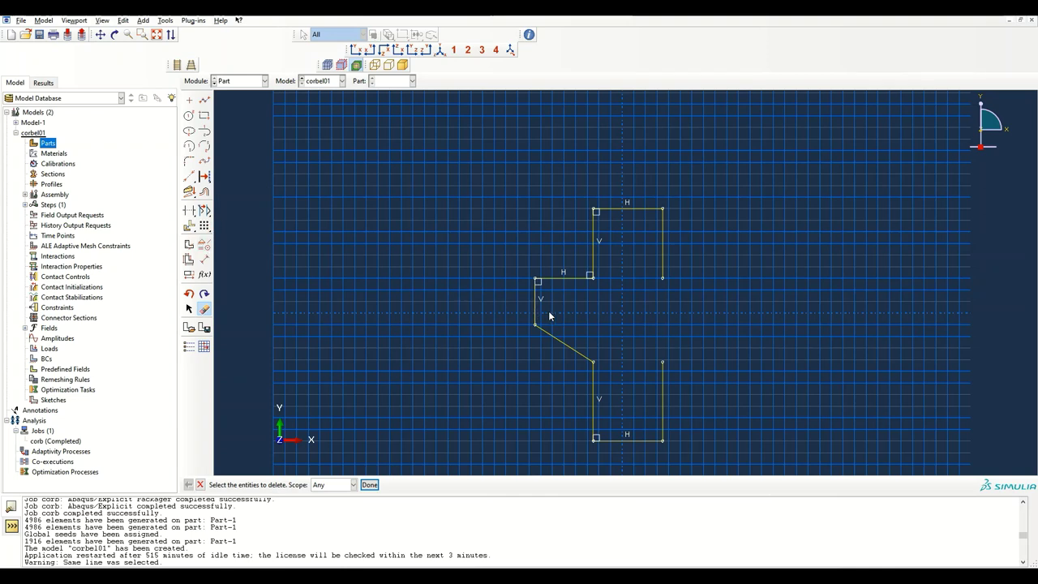
Step: Offset the left corbel's outer vertical edge 800 to the right
click(205, 191)
click(536, 302)
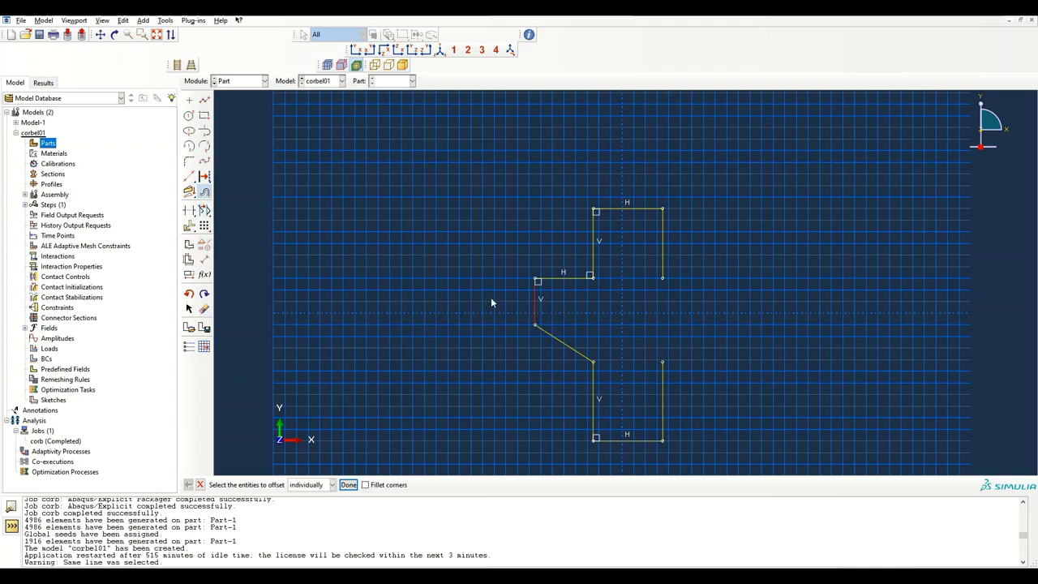
middle_click(491, 300)
text(800)
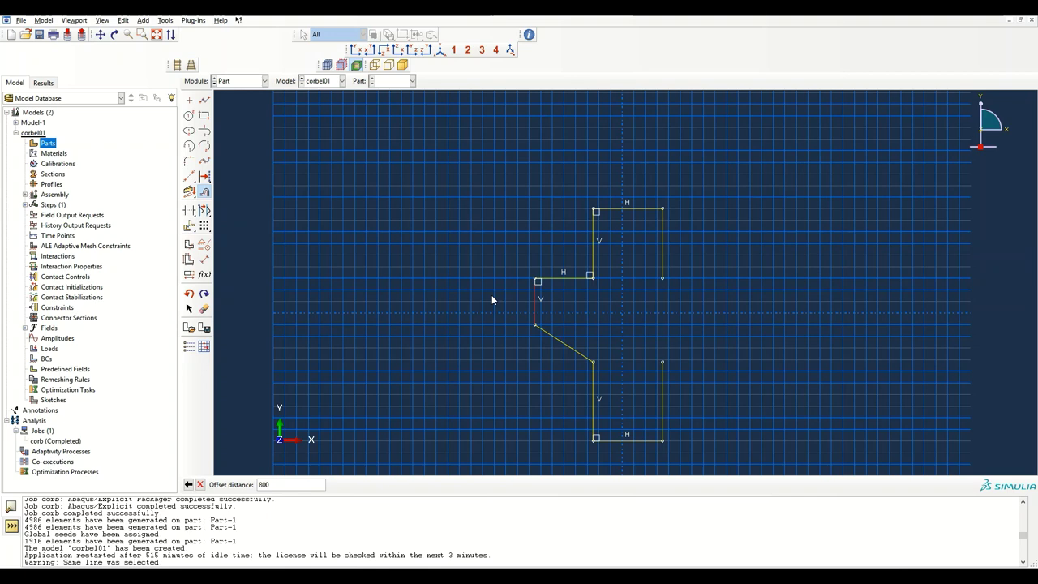
key(Return)
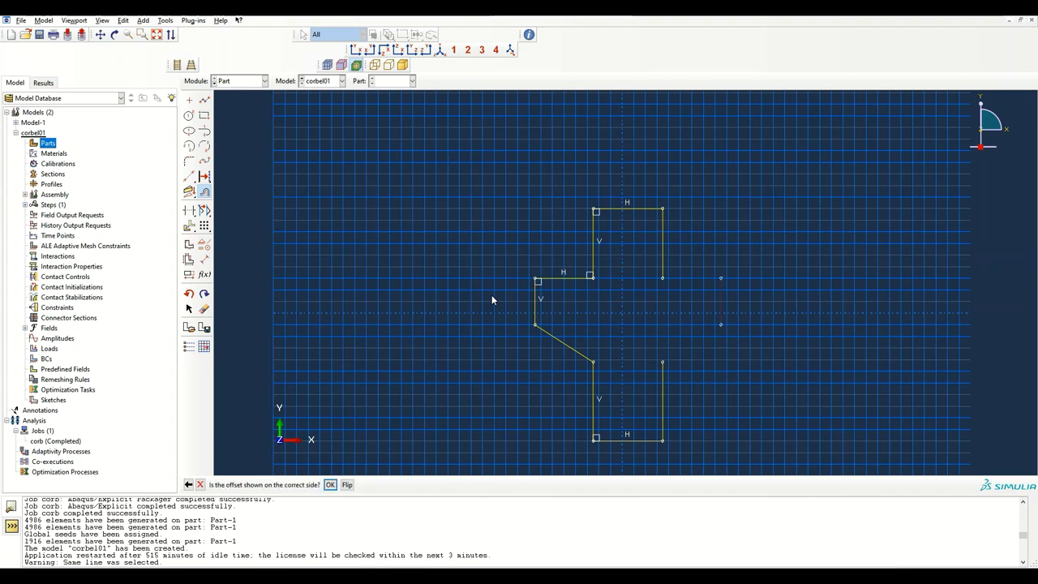
click(330, 484)
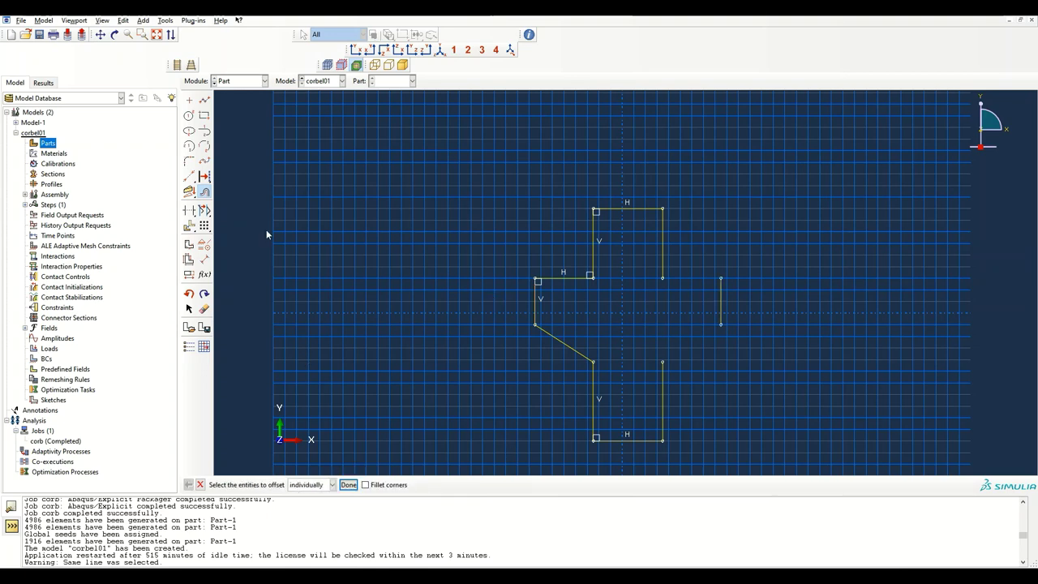
Step: Draw the right corbel's horizontal top edge from the upper column's right edge to the outer vertical edge
click(204, 101)
click(665, 276)
click(720, 275)
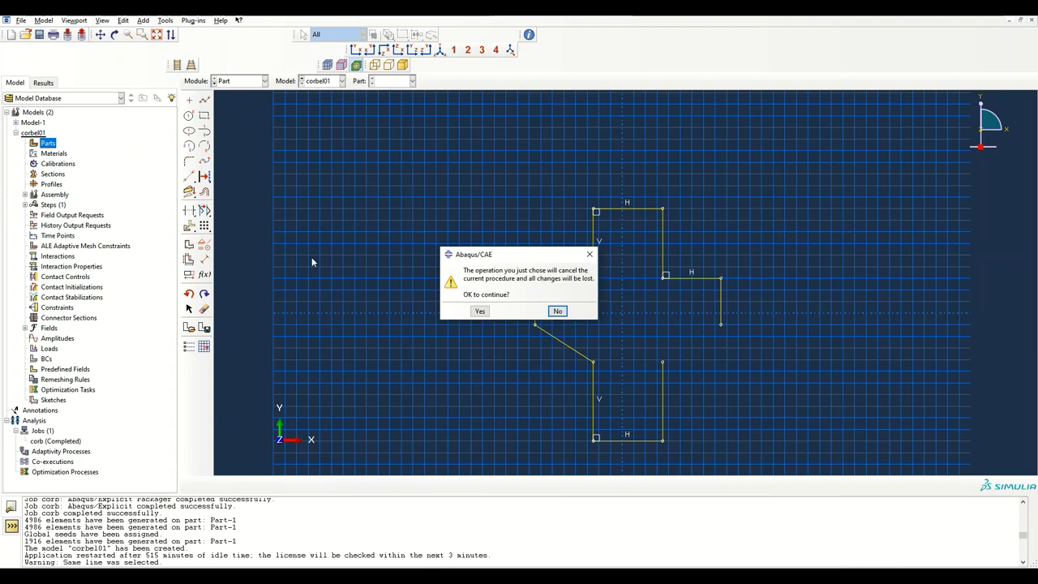
click(480, 311)
Step: Close the profile with a sloped edge from the lower column's right edge to the right corbel's outer edge
click(203, 100)
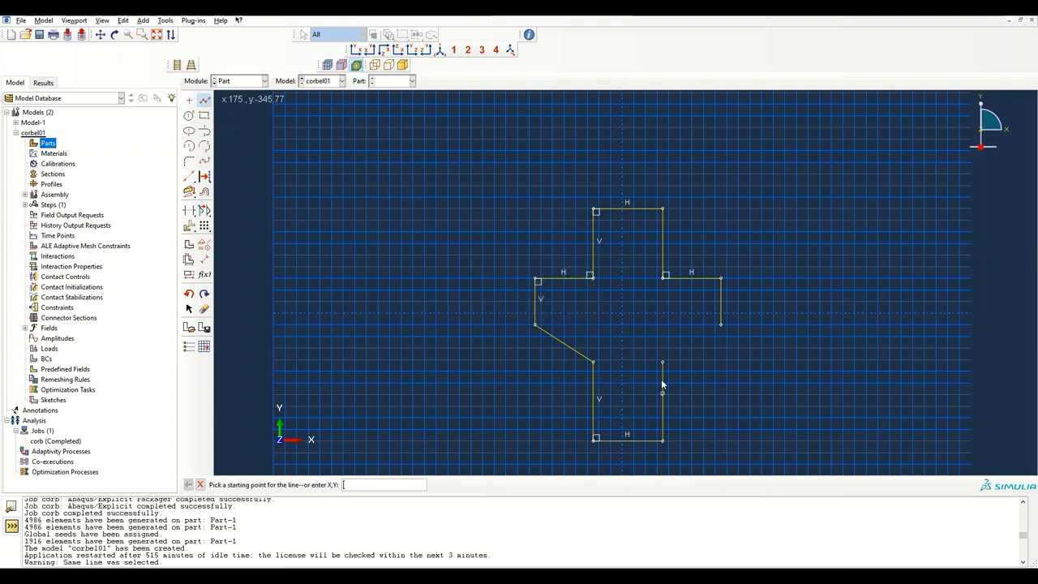
click(663, 362)
click(720, 325)
click(717, 329)
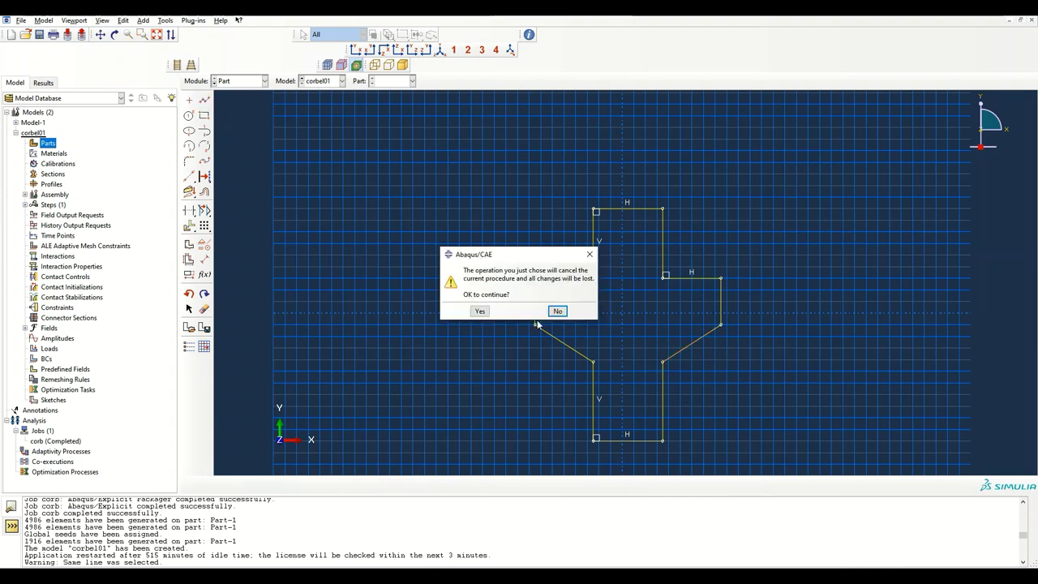
click(589, 254)
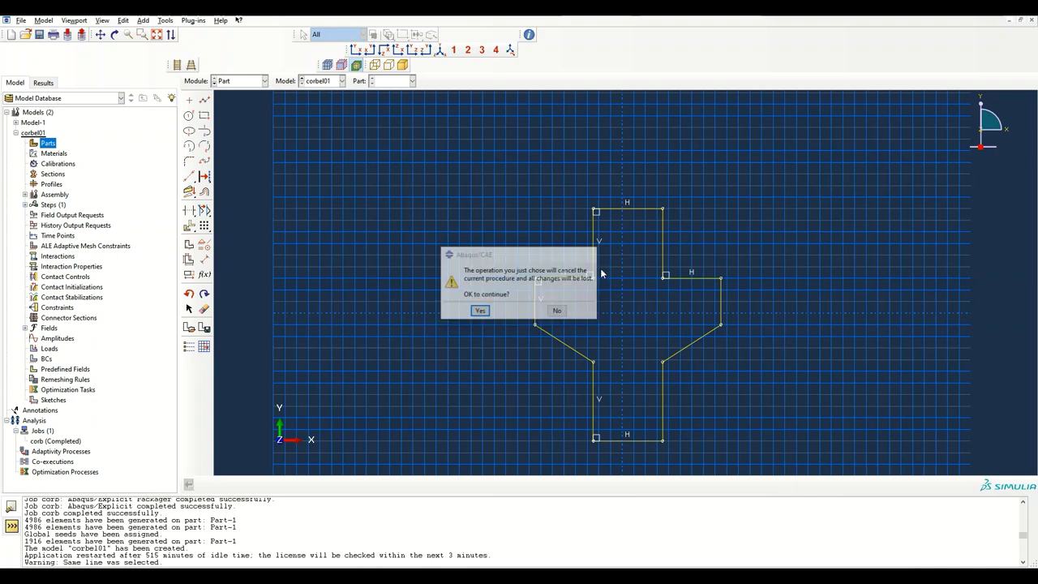
Step: Finish the sketch and extrude the corbel profile to the 150 depth given in the PDF figure
click(337, 484)
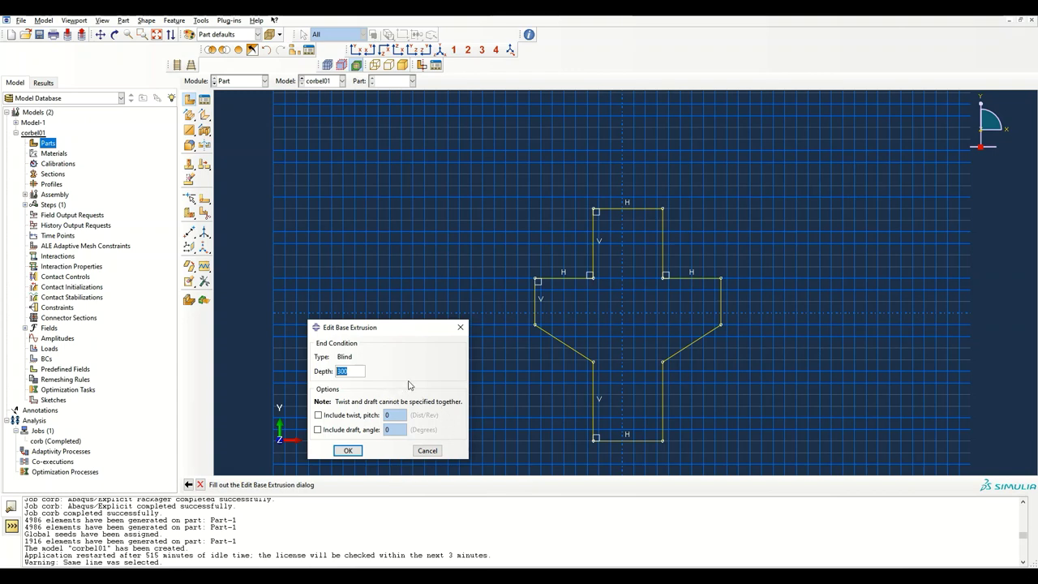
key(alt+Tab)
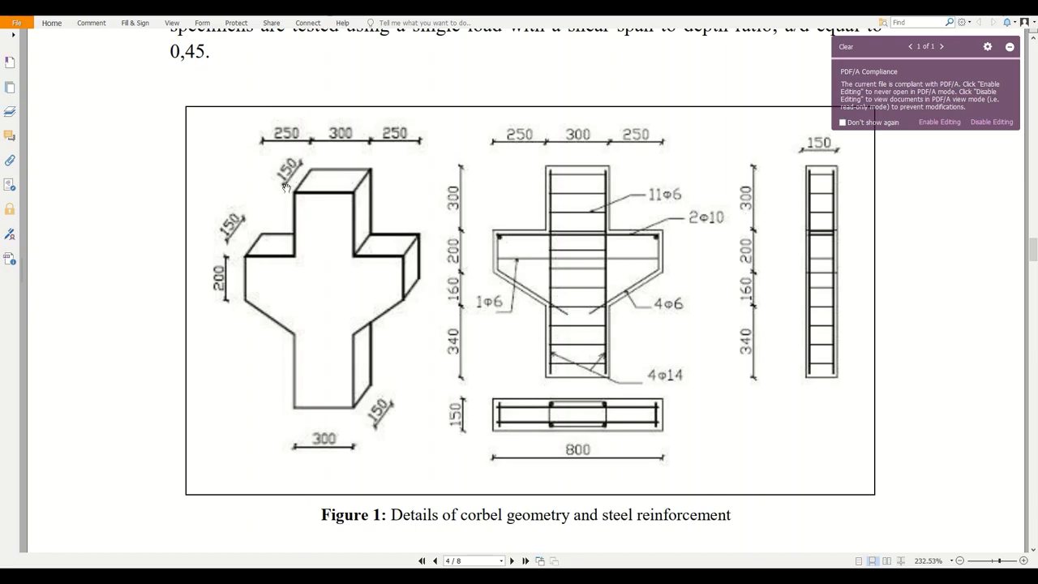
key(alt+Tab)
text(150)
key(Return)
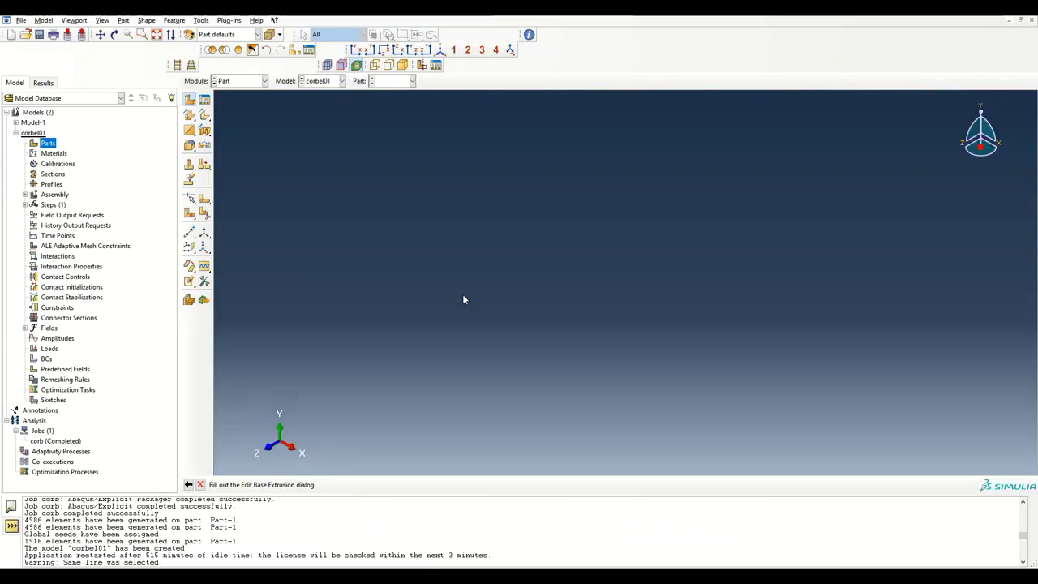
Step: Partition the corbel cell with the Extend face method, using the upper column's left side face
ctrl+alt+drag(598, 389, 621, 370)
ctrl+alt+drag(556, 364, 614, 289)
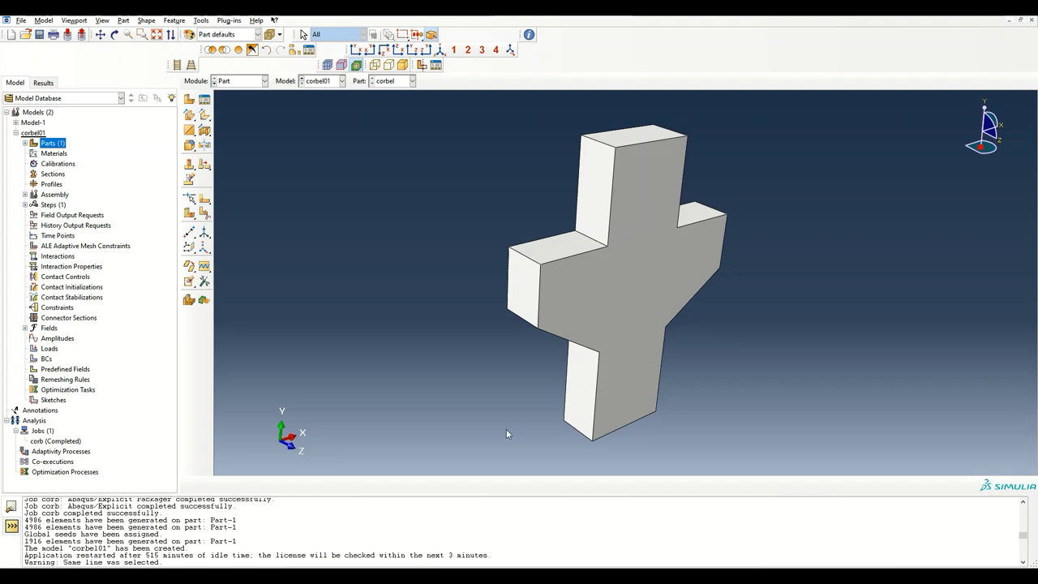
click(205, 214)
click(293, 326)
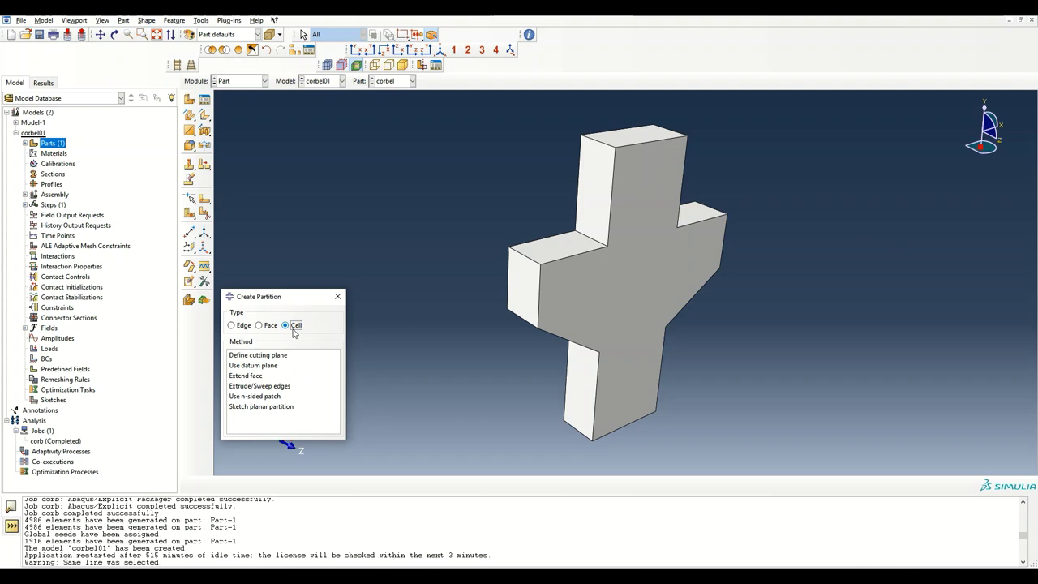
click(262, 376)
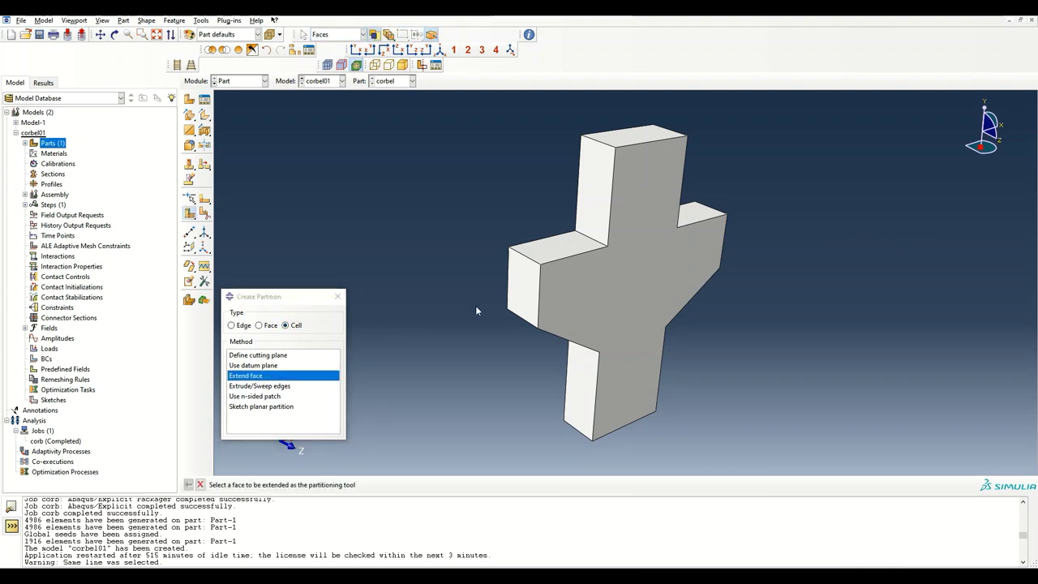
click(587, 177)
click(335, 484)
Step: Partition the cell of the column and right corbel by extending the upper column's right side face
ctrl+alt+drag(720, 291, 625, 209)
click(625, 209)
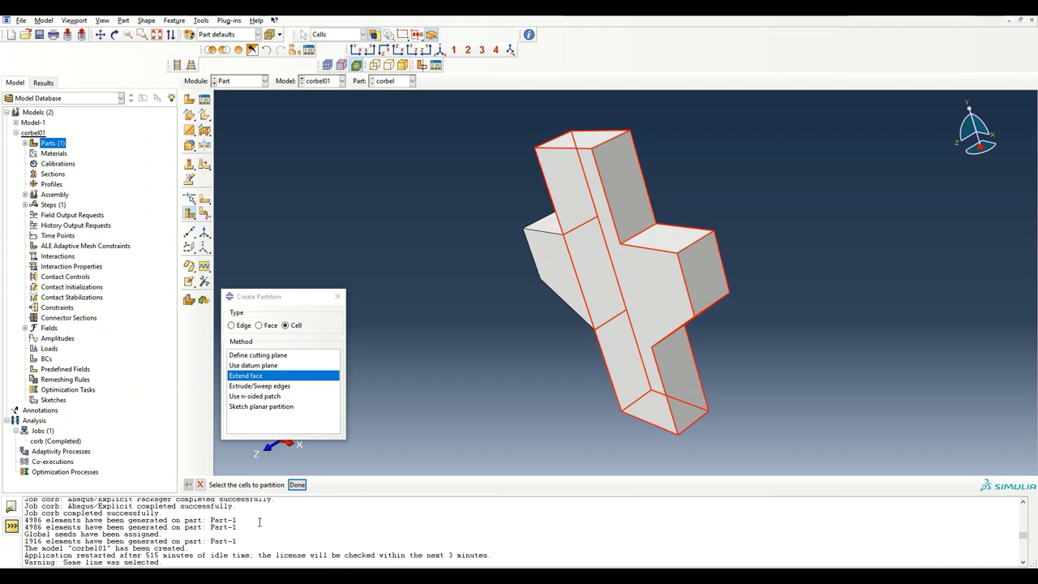
click(296, 484)
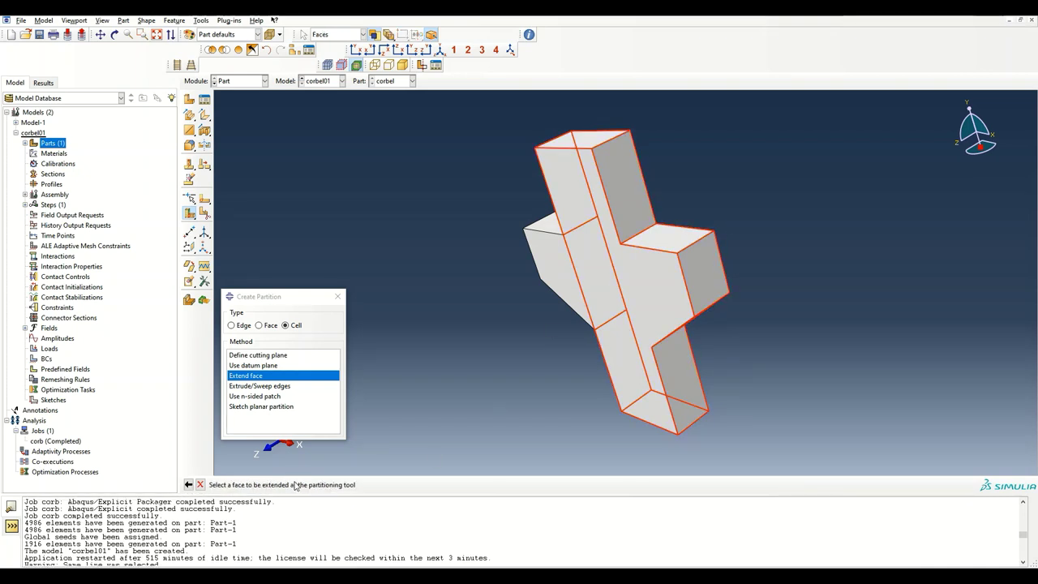
click(629, 203)
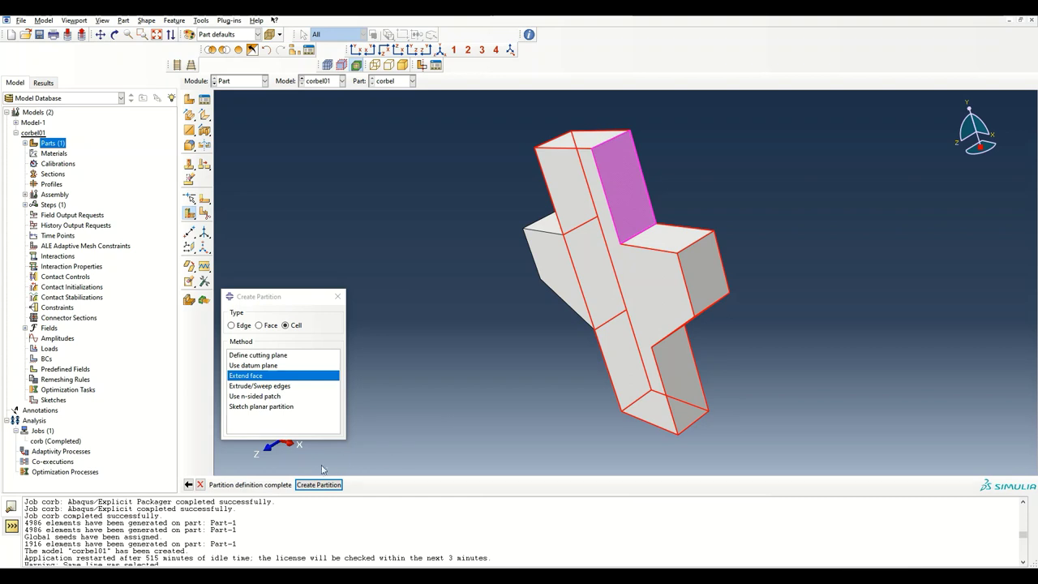
click(316, 484)
ctrl+alt+drag(567, 381, 527, 263)
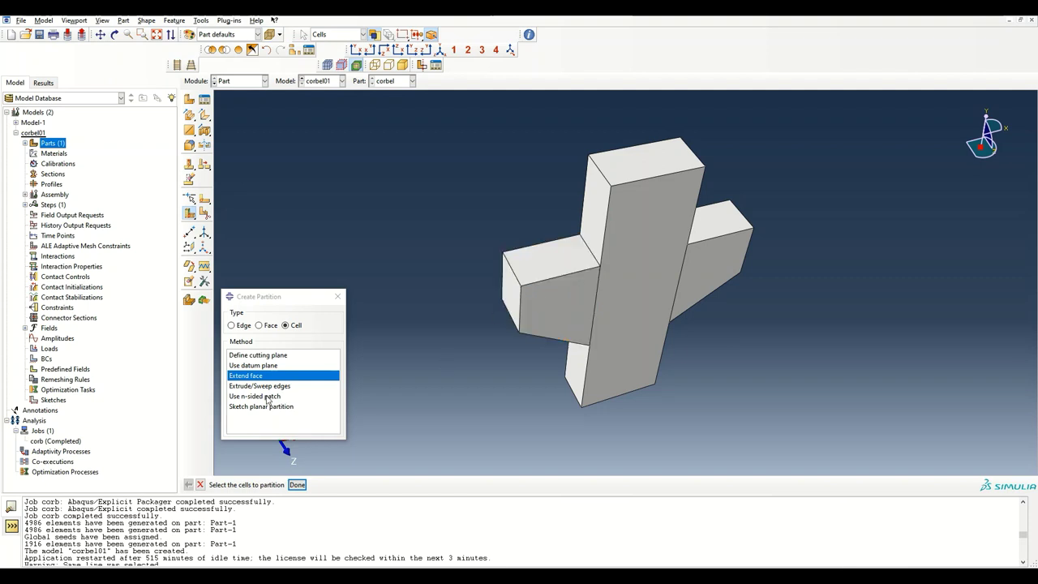
click(337, 297)
Step: Create a datum plane offset inward from the left corbel's outer end face, flipping the offset direction
drag(191, 248, 219, 249)
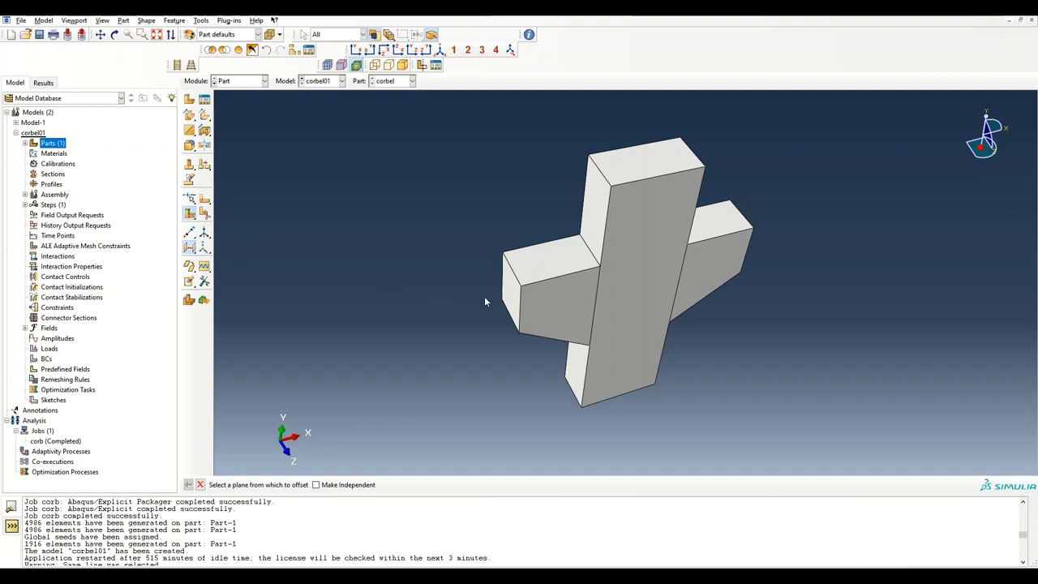
click(509, 304)
key(Return)
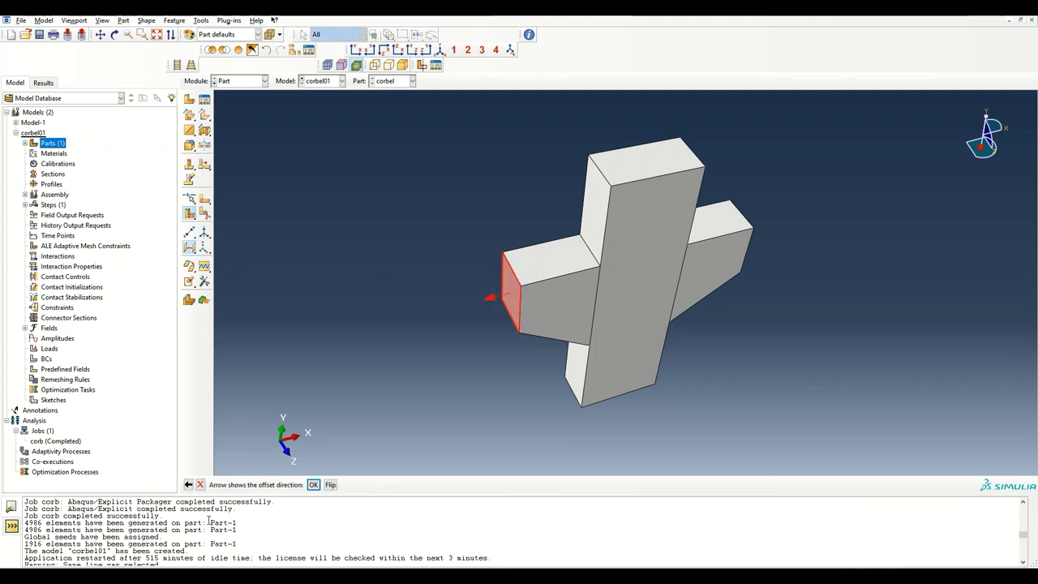
click(330, 484)
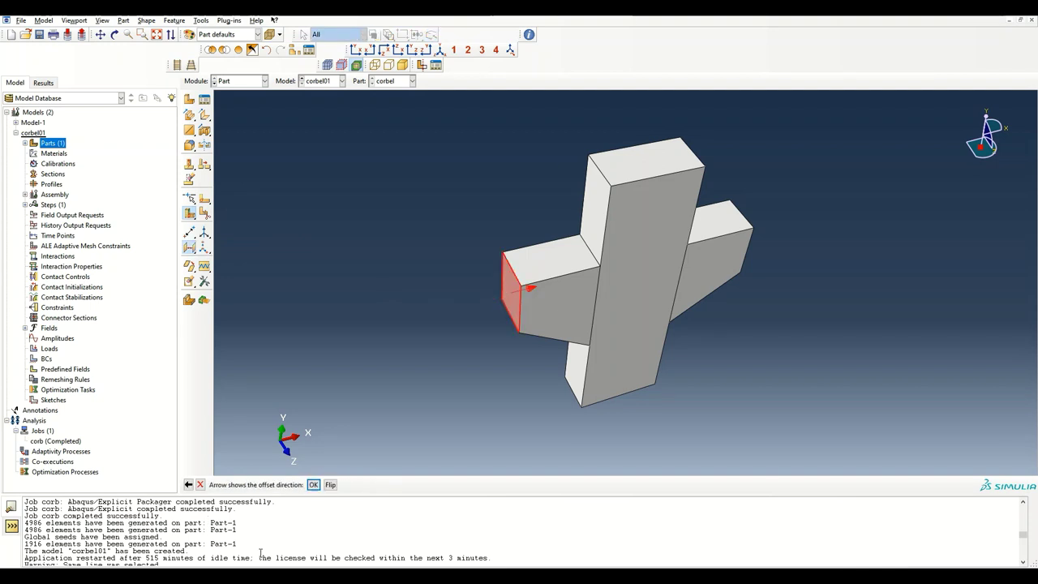
click(313, 484)
text(1)
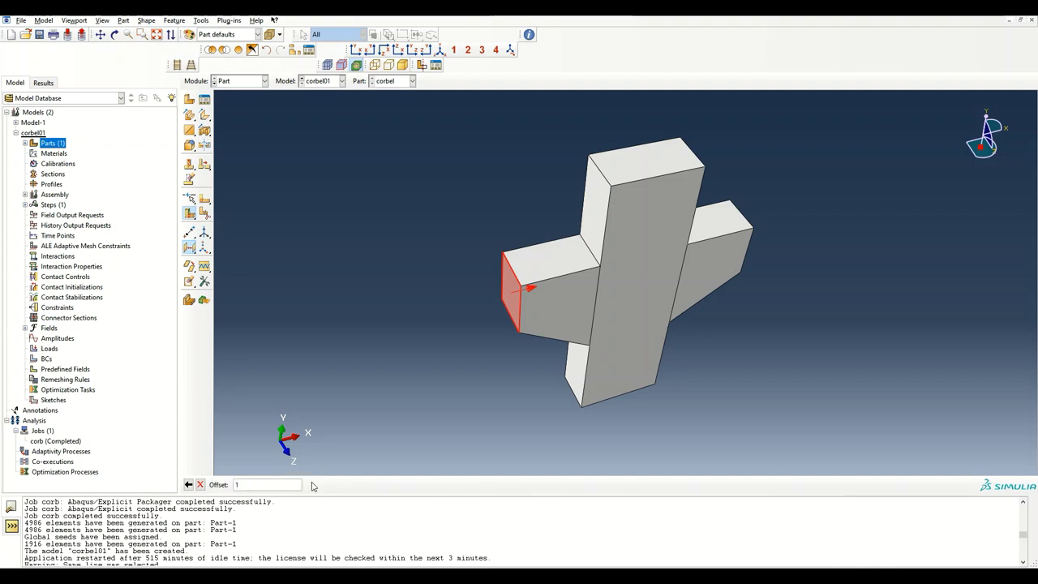
key(Return)
Step: Create a second datum plane offset inward from the right corbel's outer end face
ctrl+alt+drag(588, 388, 714, 308)
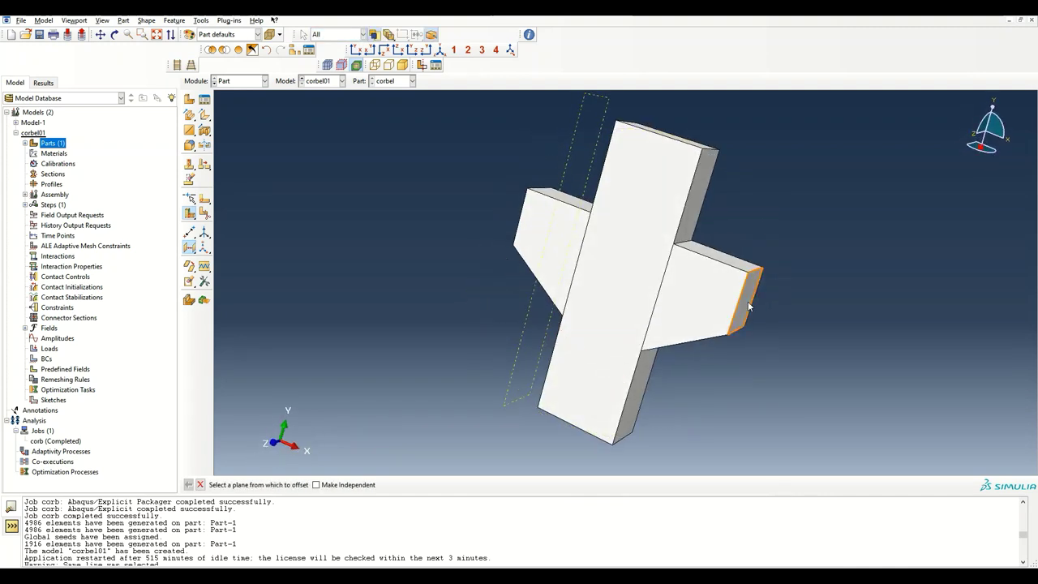
click(748, 308)
middle_click(743, 330)
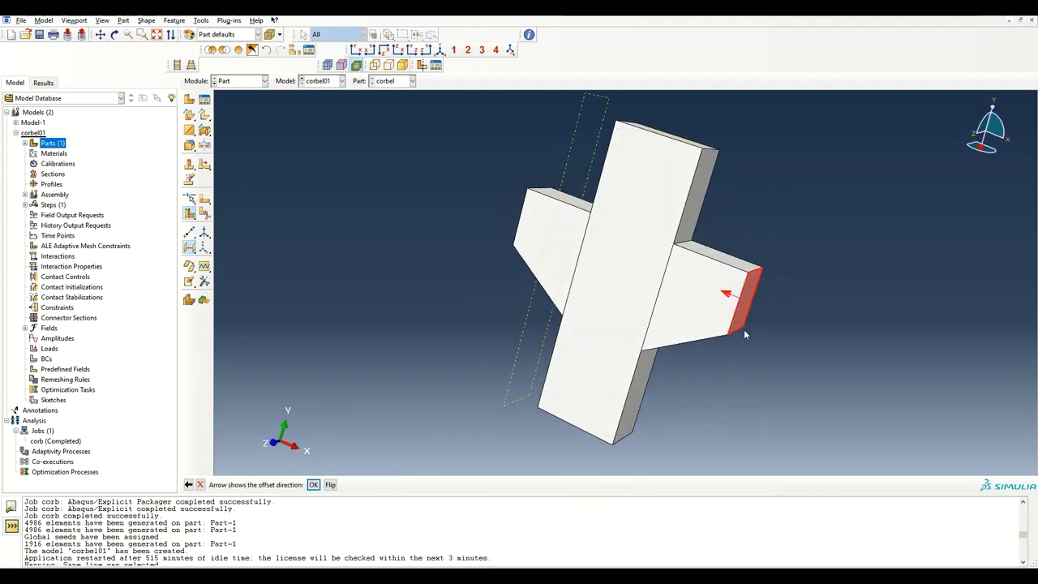
middle_click(743, 329)
text(50)
key(Return)
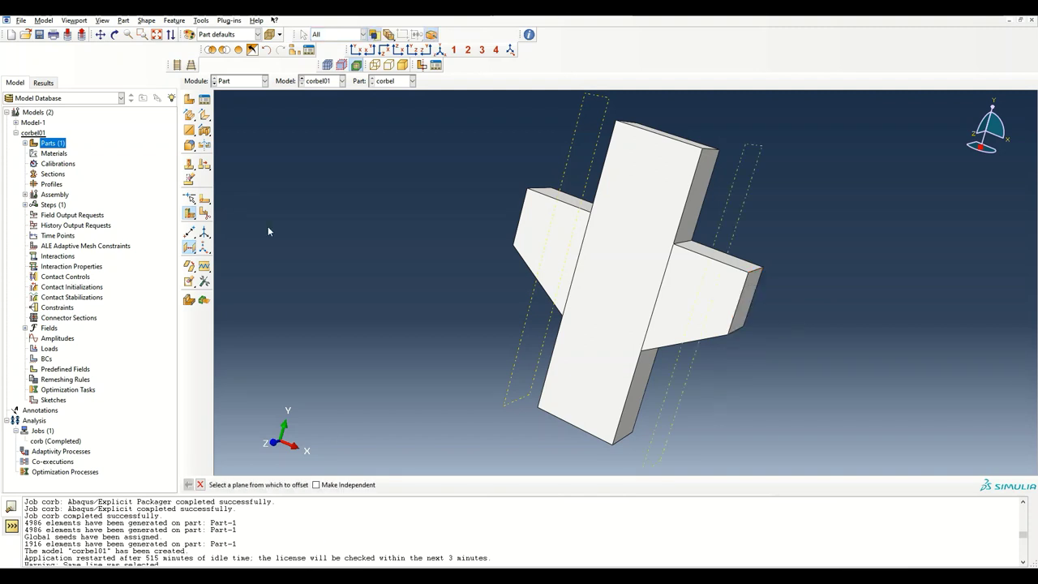
Step: Partition the left corbel's cell with the Use datum plane method, using the datum plane that crosses it
click(203, 216)
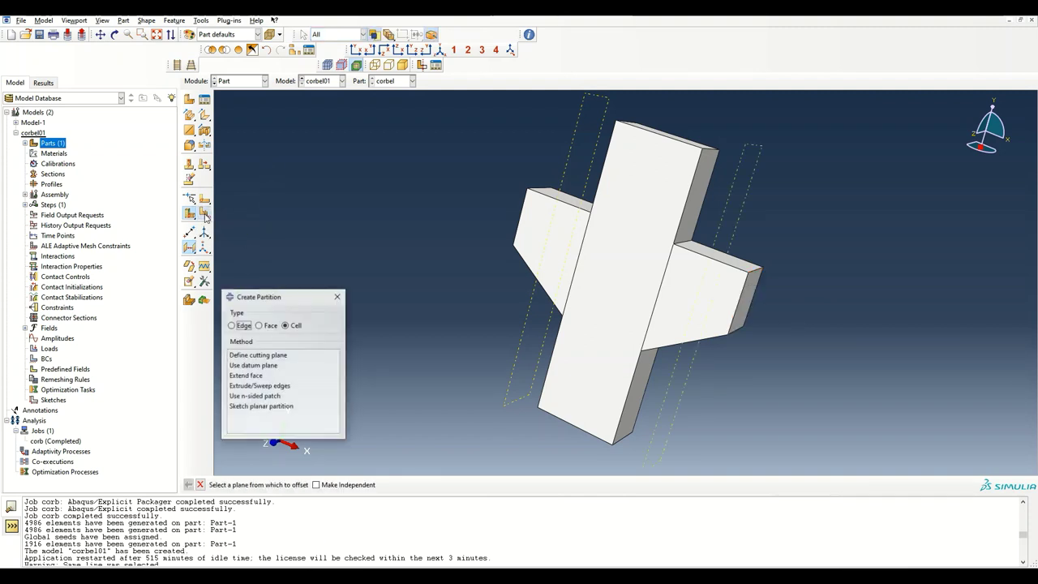
click(261, 366)
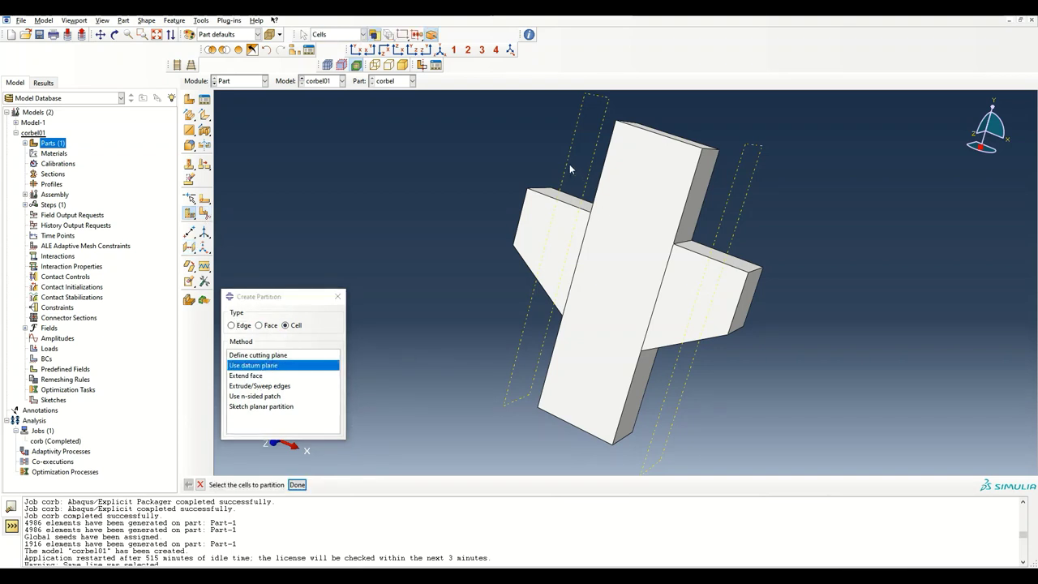
click(576, 216)
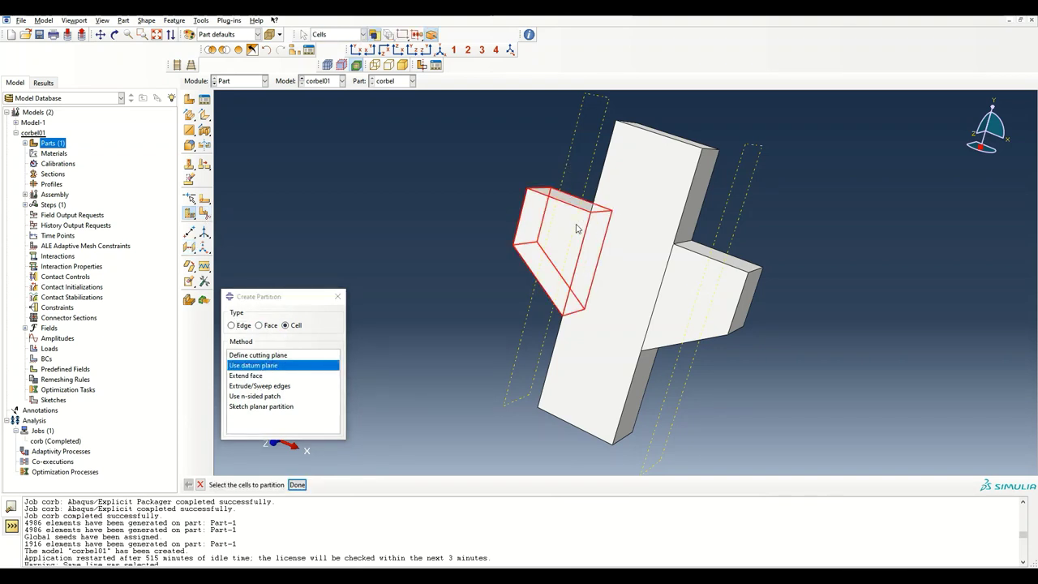
click(297, 484)
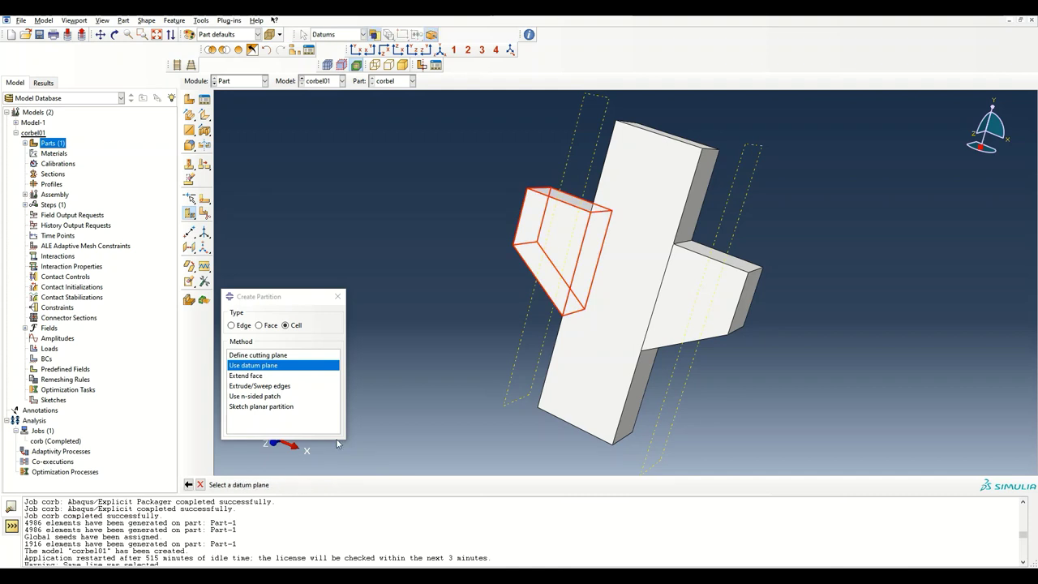
click(571, 144)
click(320, 484)
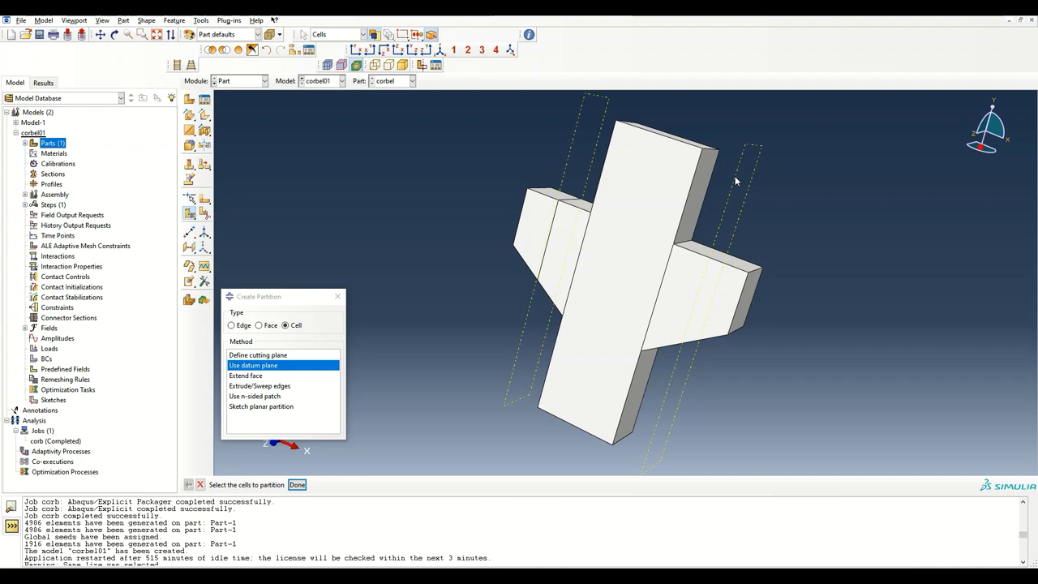
Step: Partition the right corbel's cell with the datum plane that crosses it and end the partition command
click(297, 484)
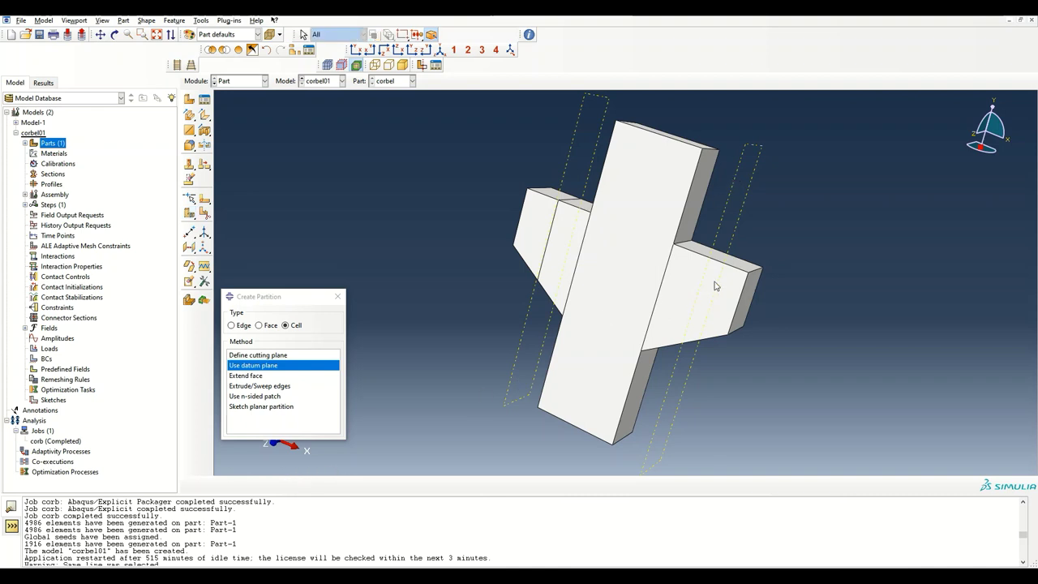
click(253, 365)
click(717, 309)
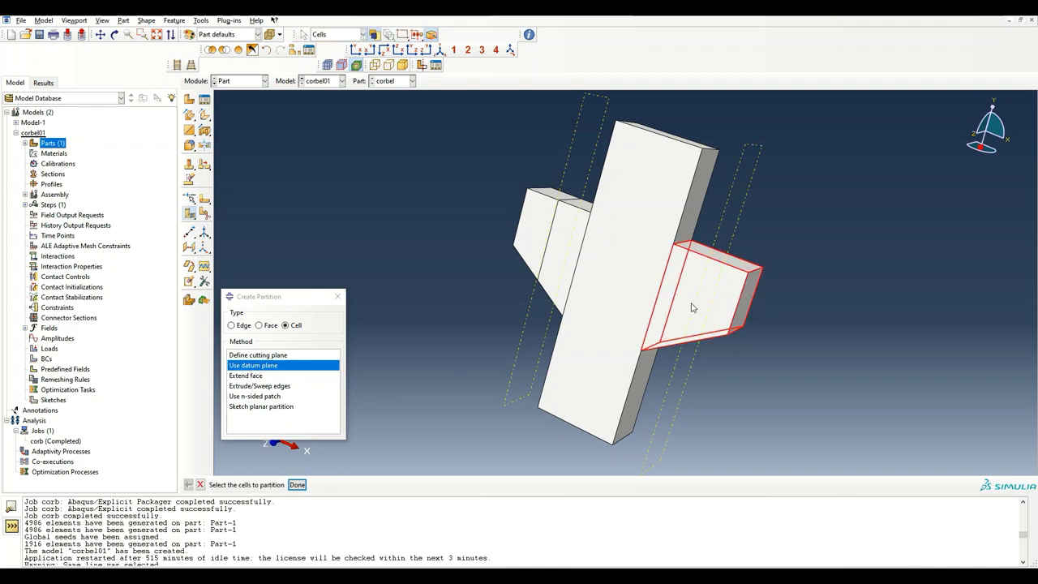
click(297, 484)
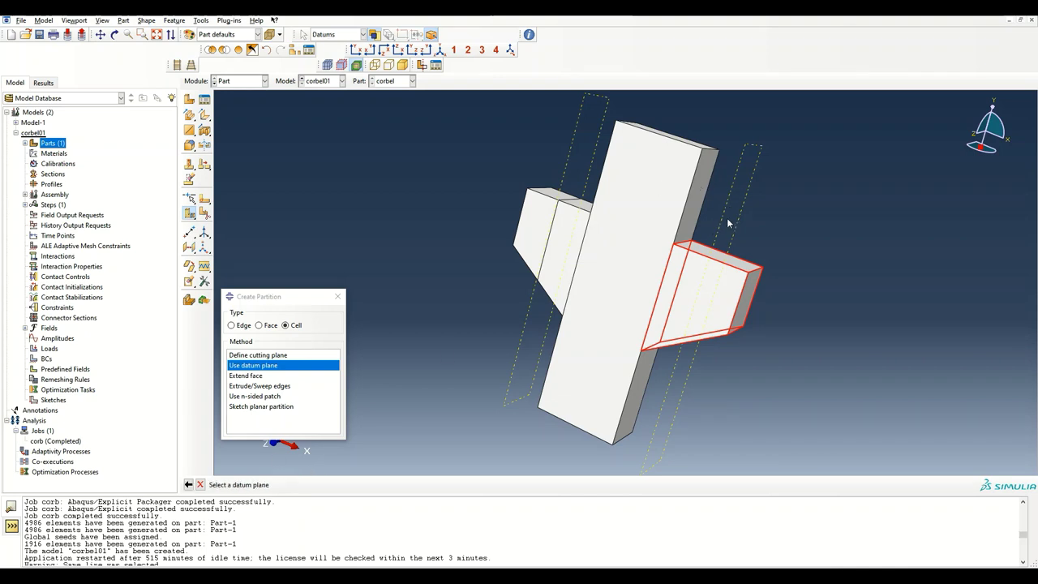
click(710, 240)
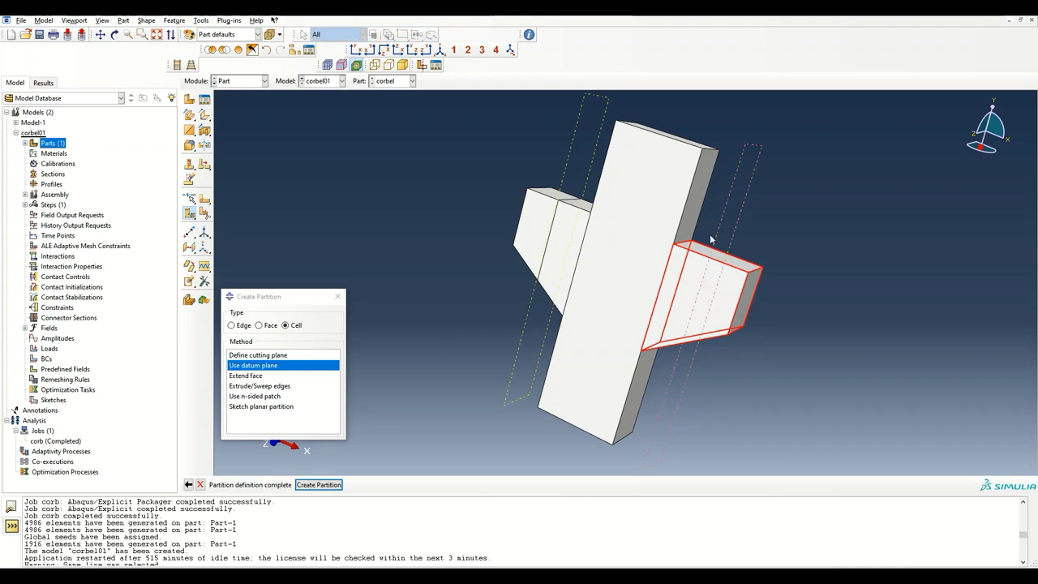
click(318, 484)
ctrl+alt+drag(754, 206, 714, 251)
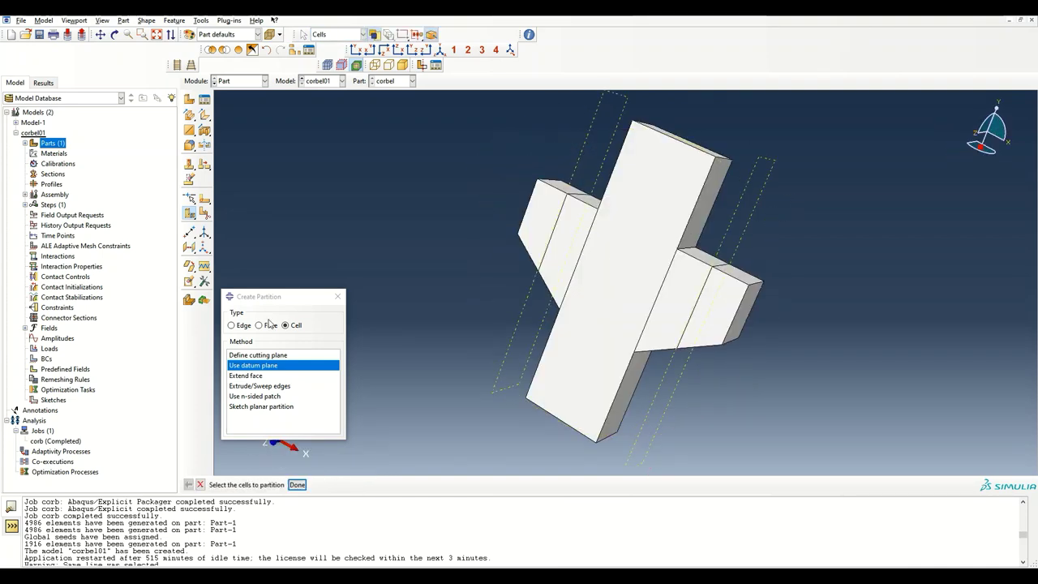
click(337, 296)
ctrl+alt+drag(498, 234, 477, 305)
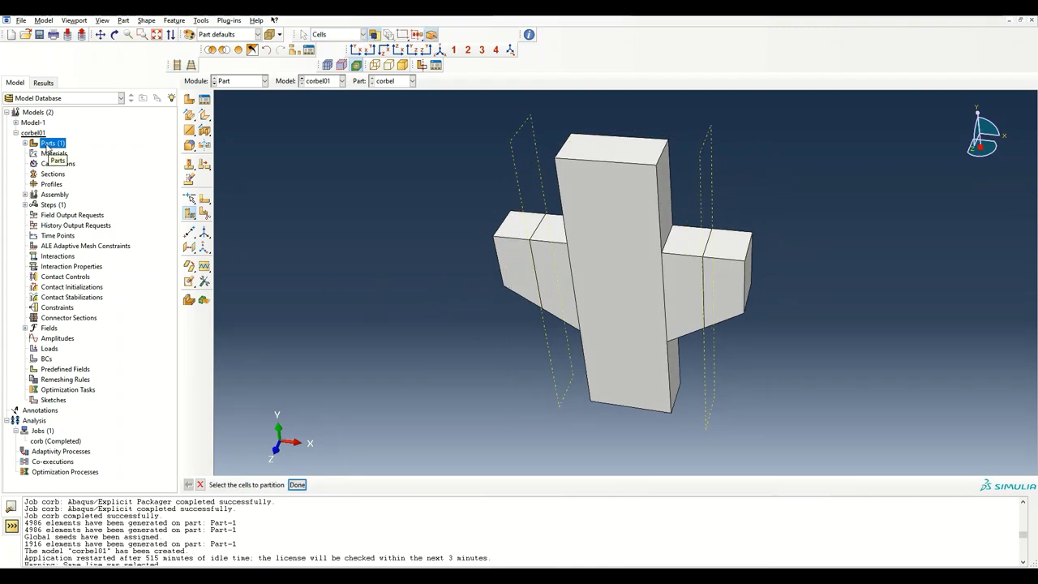
key(Escape)
Step: Create a 3D deformable planar wire part named long_bar with approximate size 3000, consulting the PDF figure
double_click(53, 143)
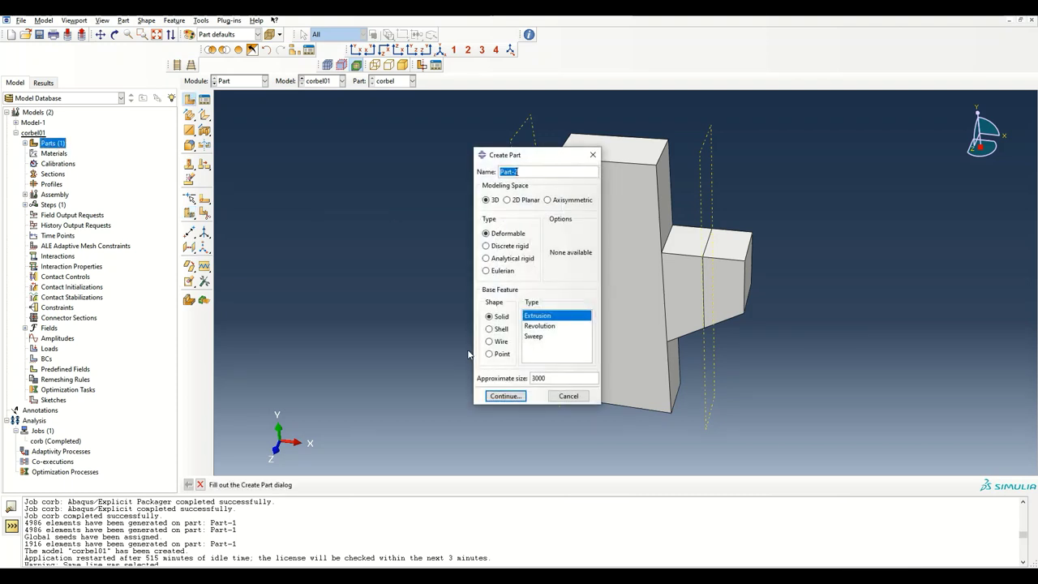
click(488, 341)
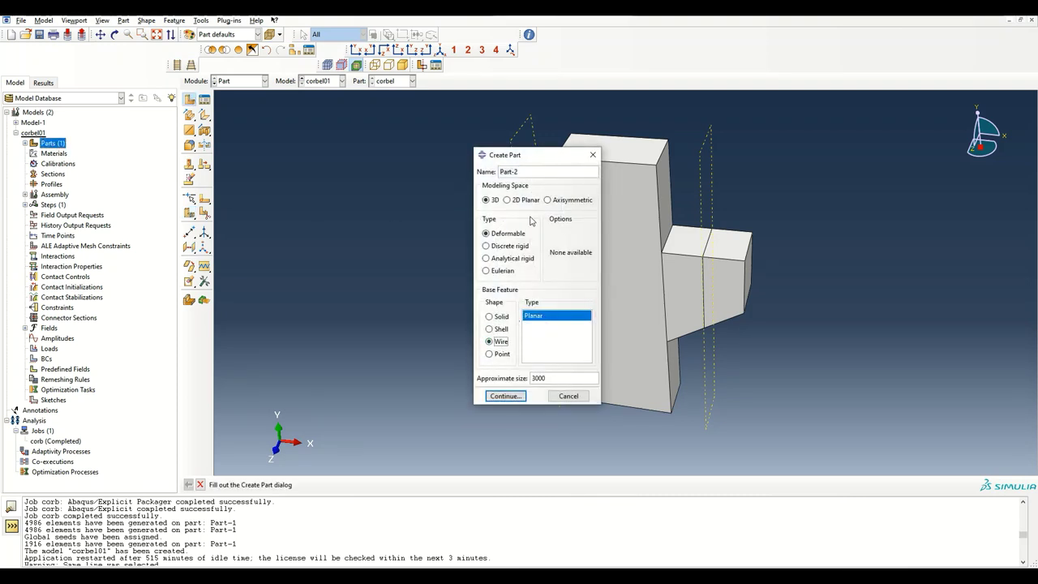
key(alt+Tab)
text(long_bar)
key(Return)
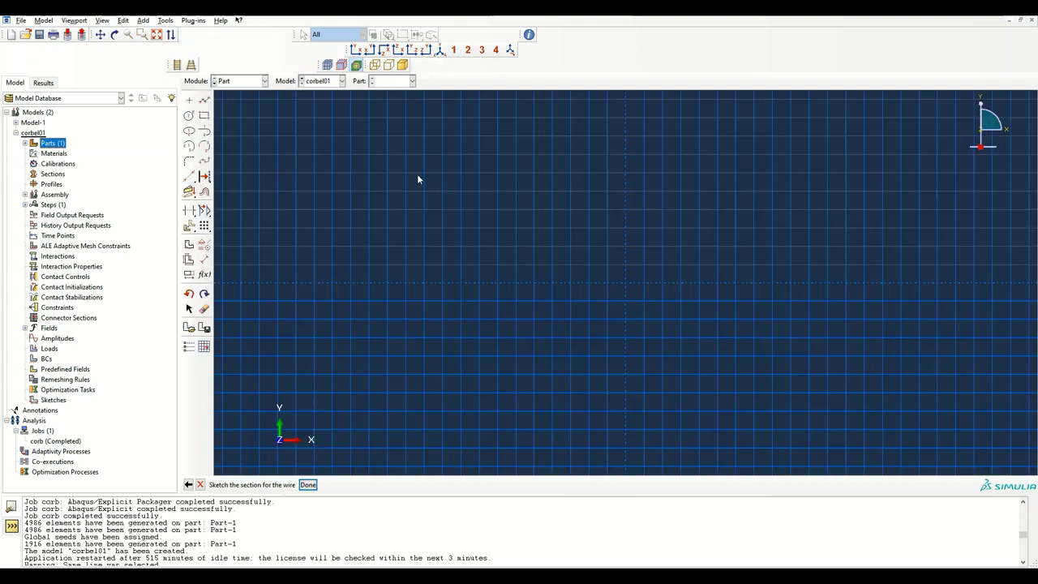
Step: Sketch a vertical line for the longitudinal bar, dimension it to 950 and finish the sketch
click(625, 142)
click(625, 398)
middle_click(625, 398)
click(204, 260)
click(627, 304)
click(673, 301)
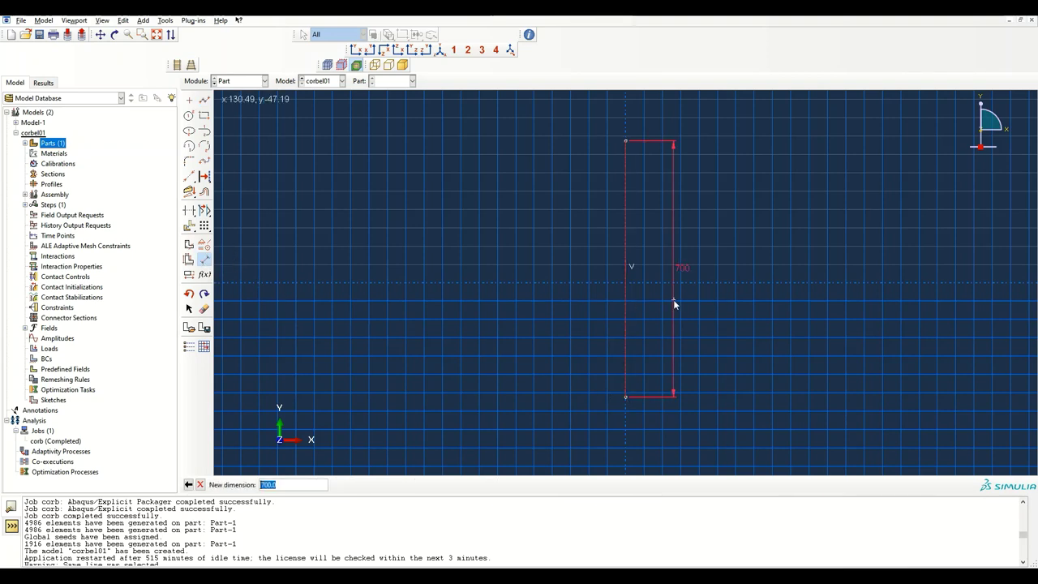
key(Return)
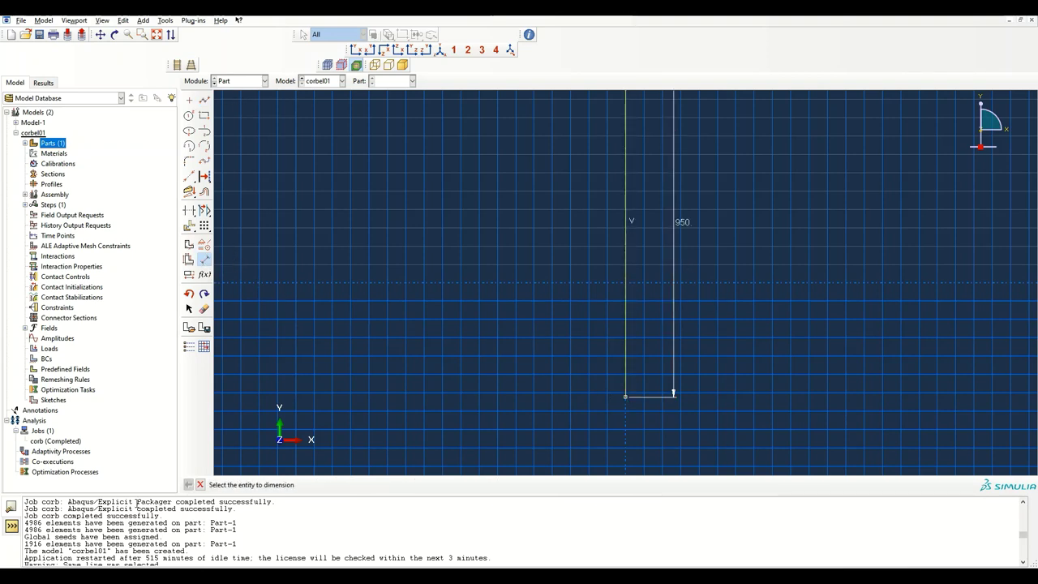
click(200, 484)
click(308, 484)
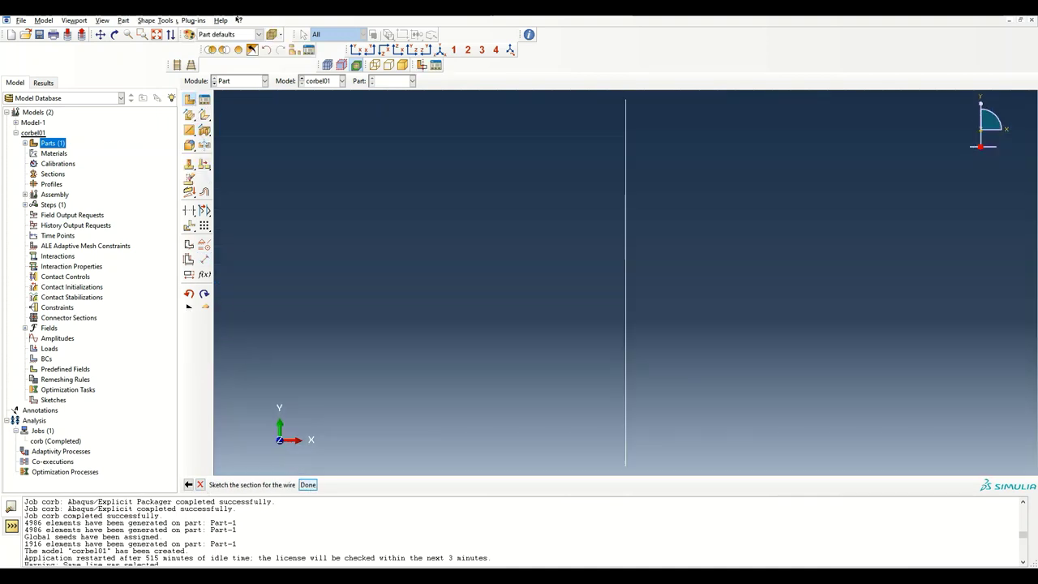
Step: Create another 3D deformable planar wire part named stirrups, consulting the PDF figure
click(25, 143)
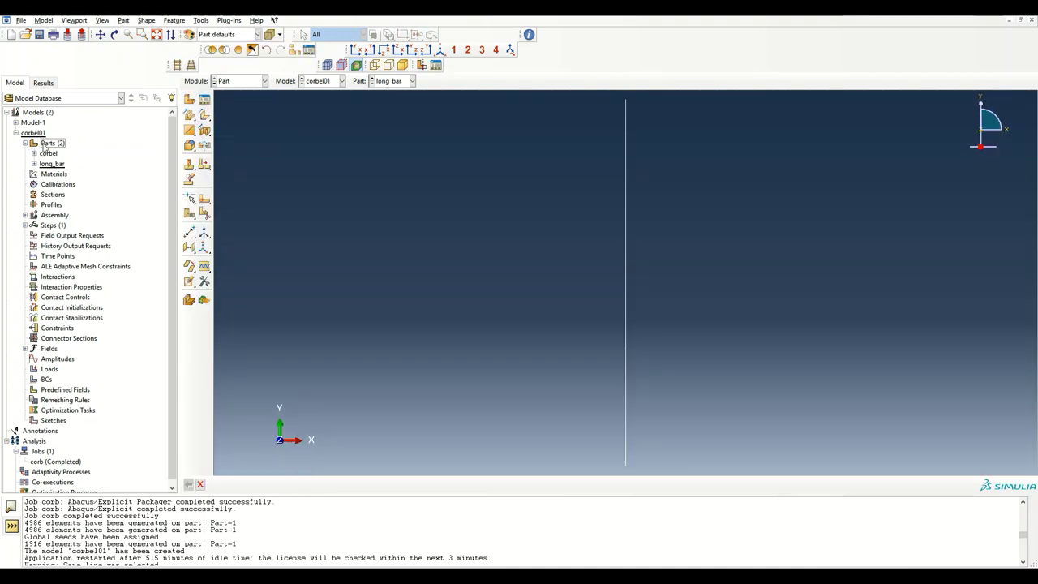
double_click(51, 142)
key(alt+Tab)
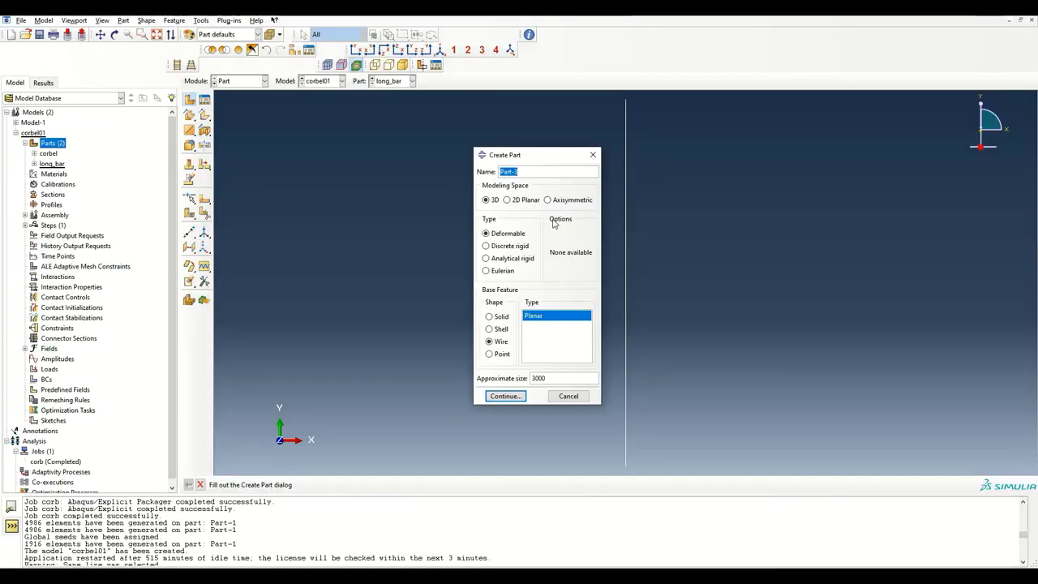
text(st)
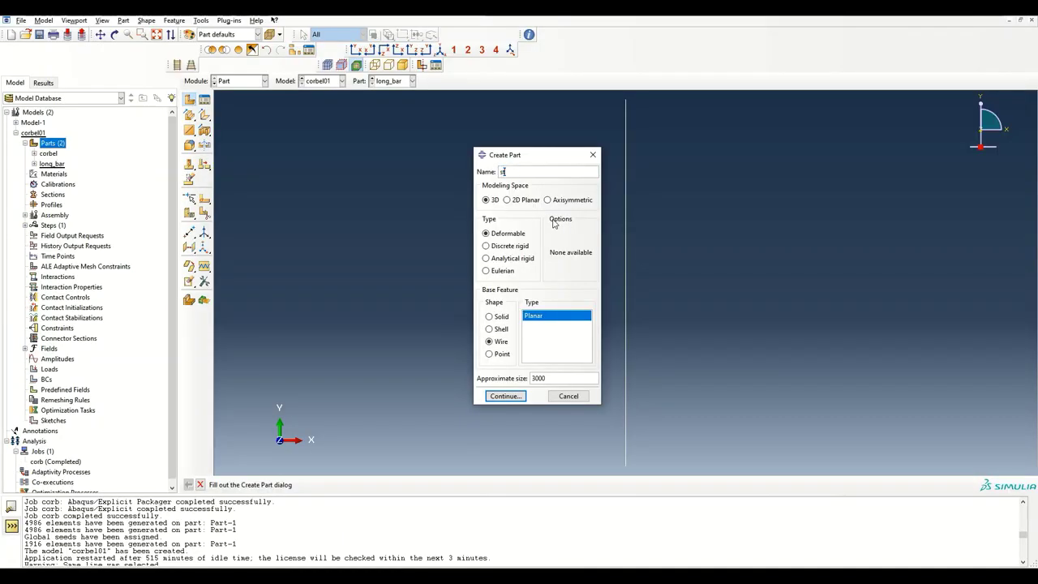
text(irrups)
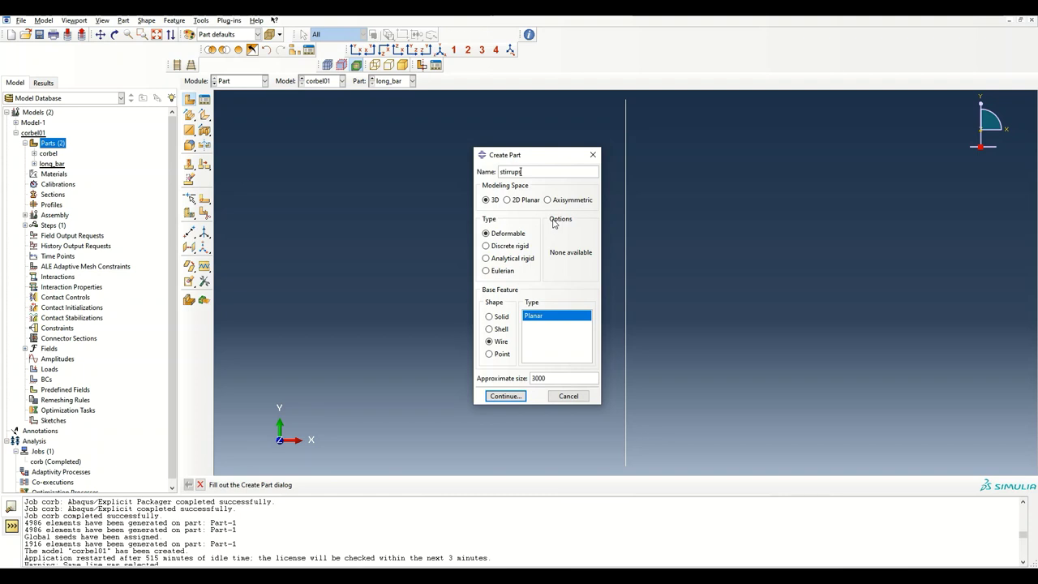
key(Return)
Step: Sketch a rectangle for the stirrup and dimension its width to 250
click(204, 115)
click(468, 316)
click(734, 179)
key(Escape)
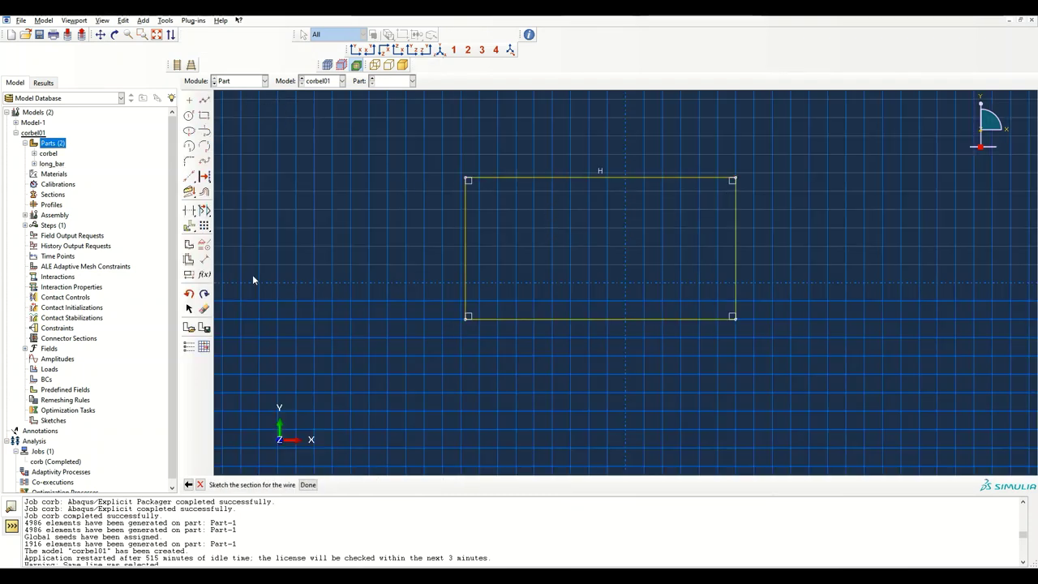
click(204, 259)
click(596, 317)
click(603, 389)
text(250)
key(Return)
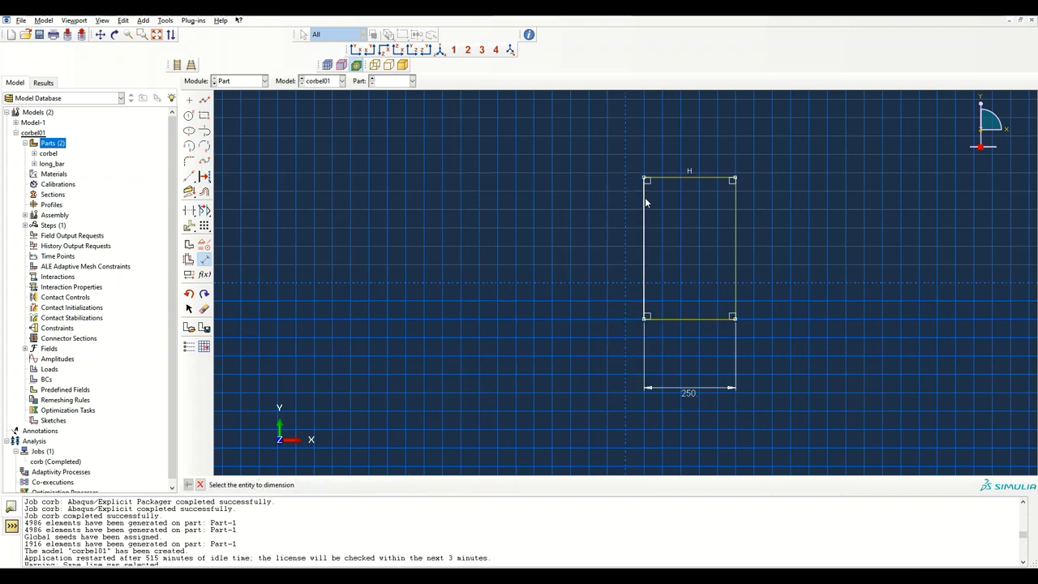
Step: Dimension the stirrup rectangle's height to 100 and finish the sketch
click(644, 227)
click(561, 226)
text(100)
key(Return)
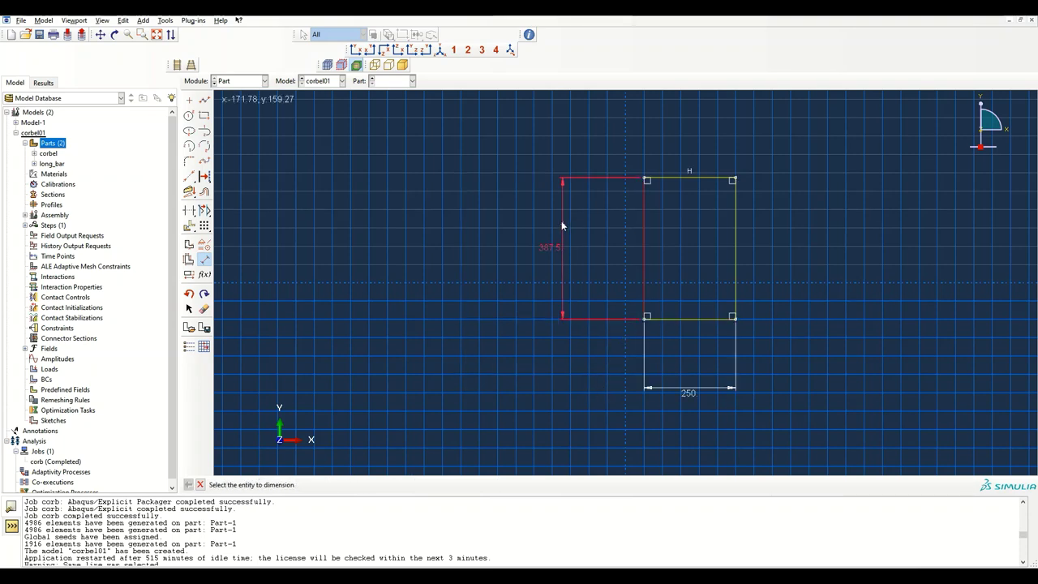
click(199, 484)
click(308, 485)
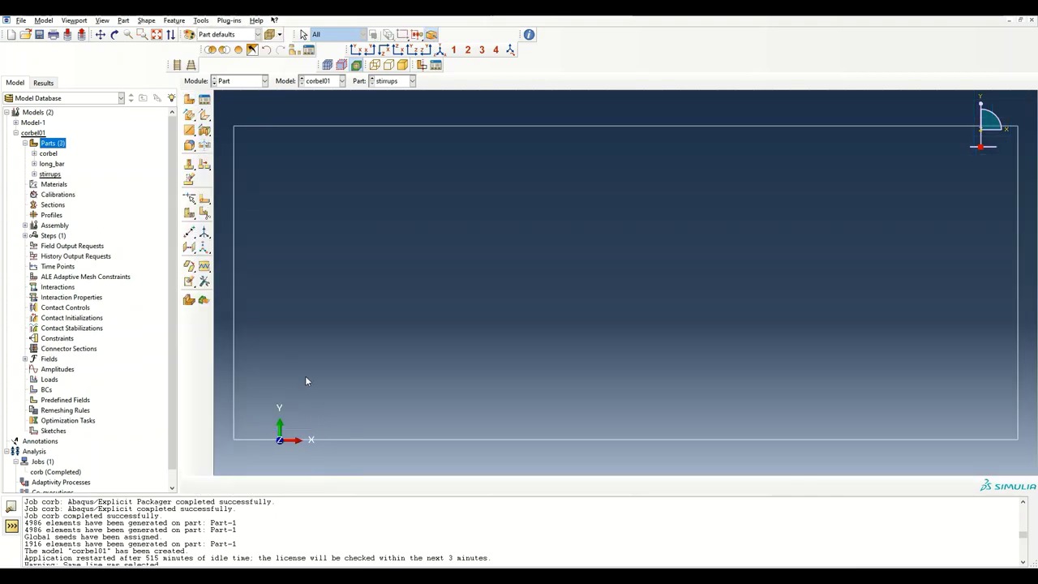
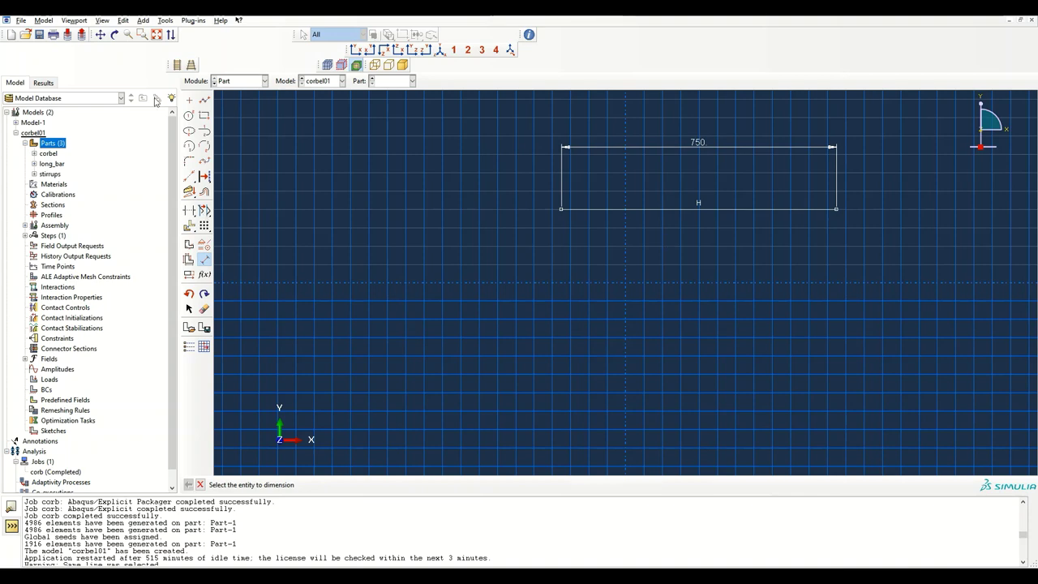
Step: Sketch a vertical line about 237.5 long downward from the left end of the 750 line, consulting the PDF figure
click(205, 99)
click(561, 209)
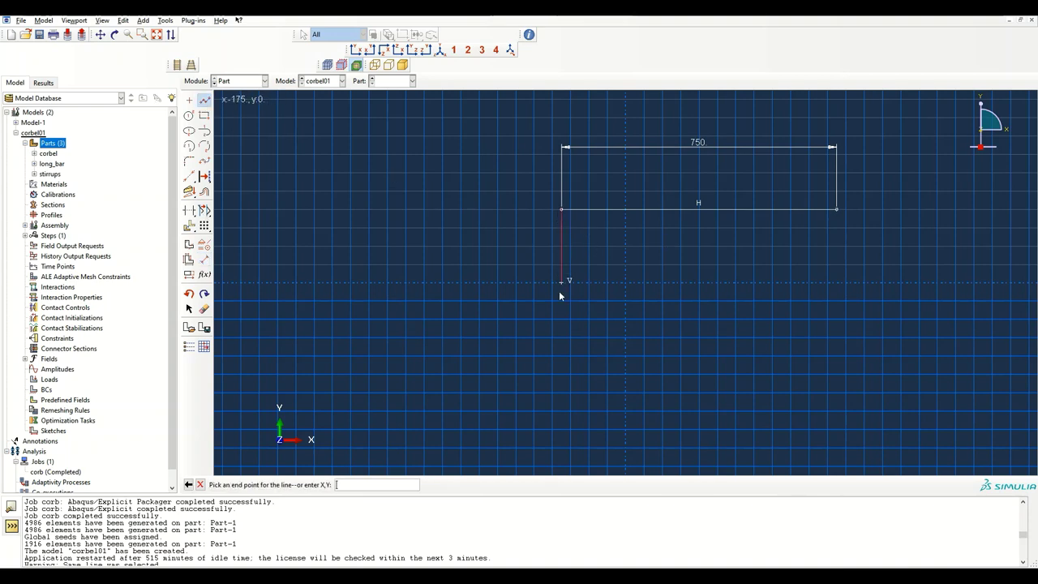
click(560, 297)
key(alt+Tab)
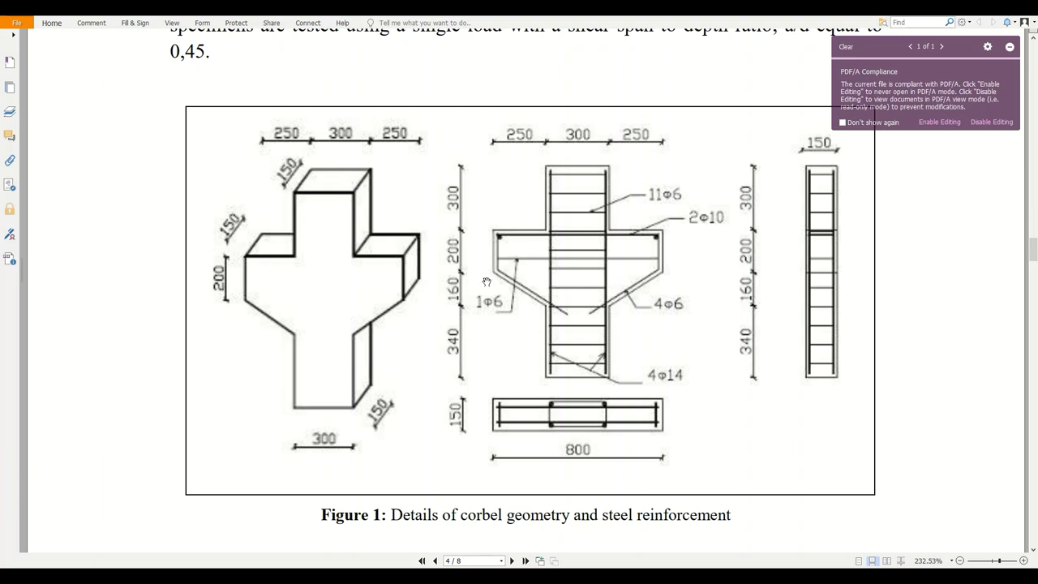
key(alt+Tab)
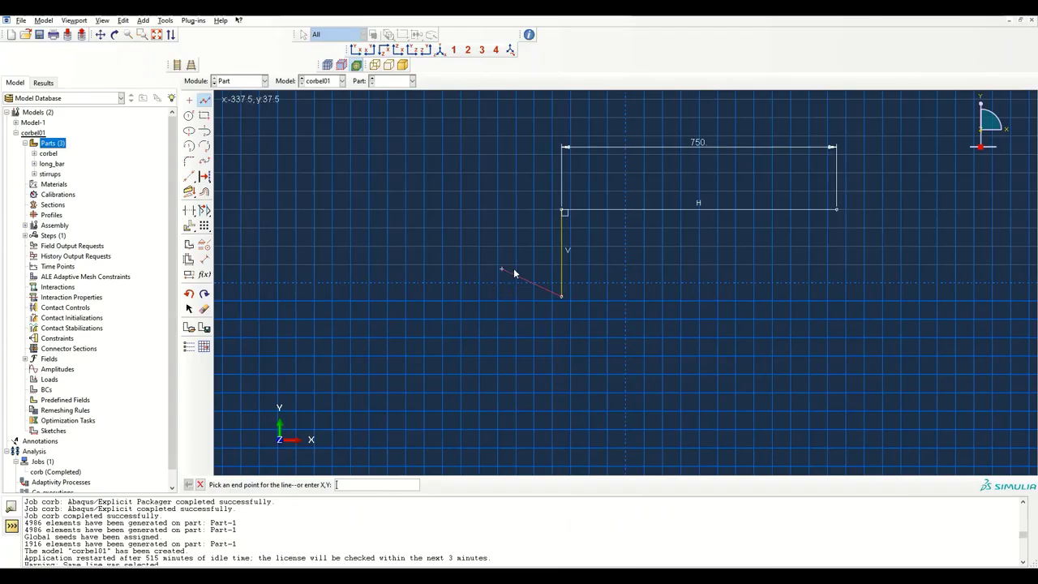
key(Escape)
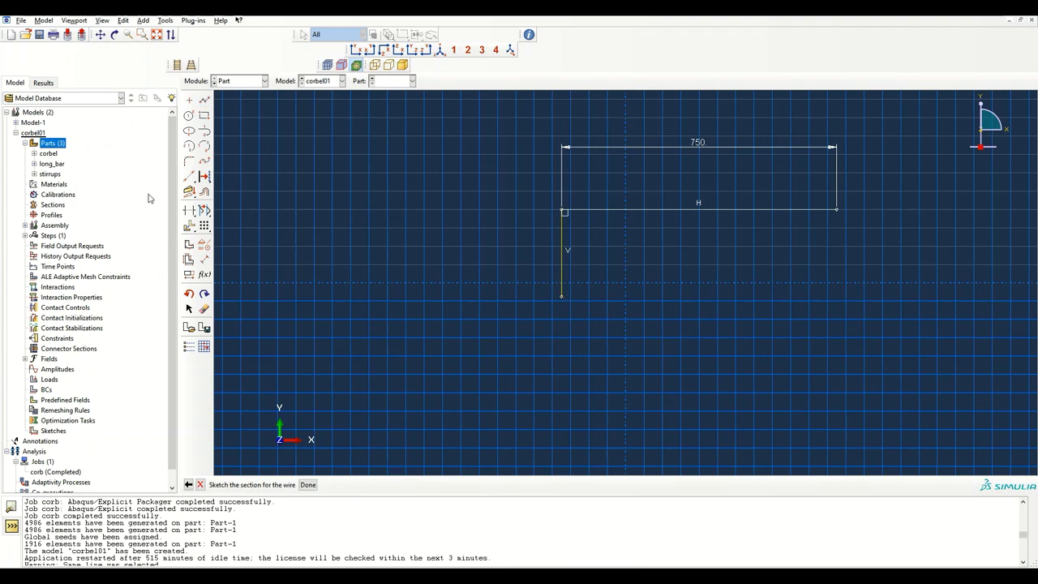
Step: Dimension the left vertical line's length to 150
click(203, 260)
click(559, 273)
click(507, 266)
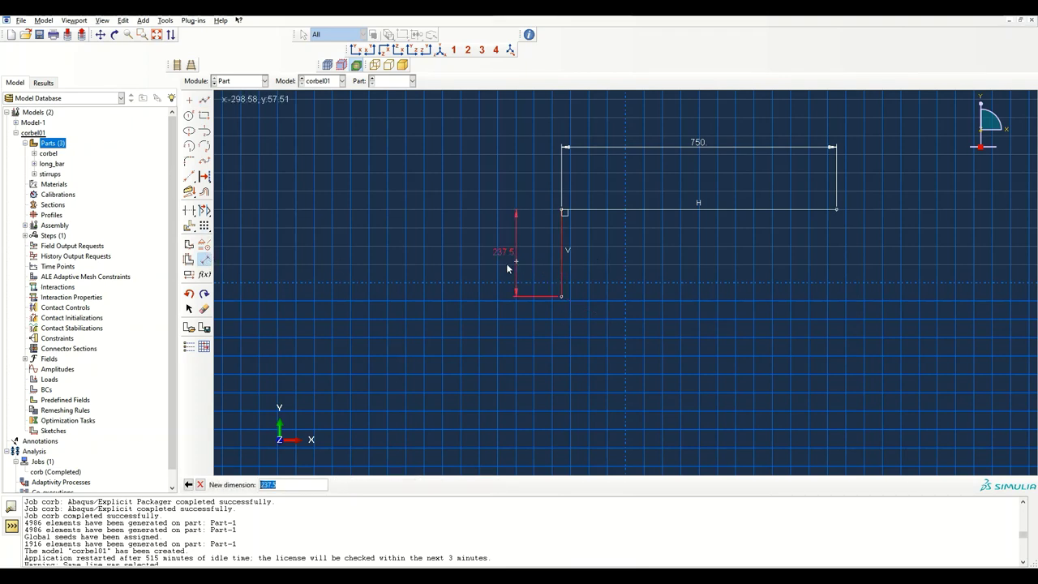
text(150)
key(Return)
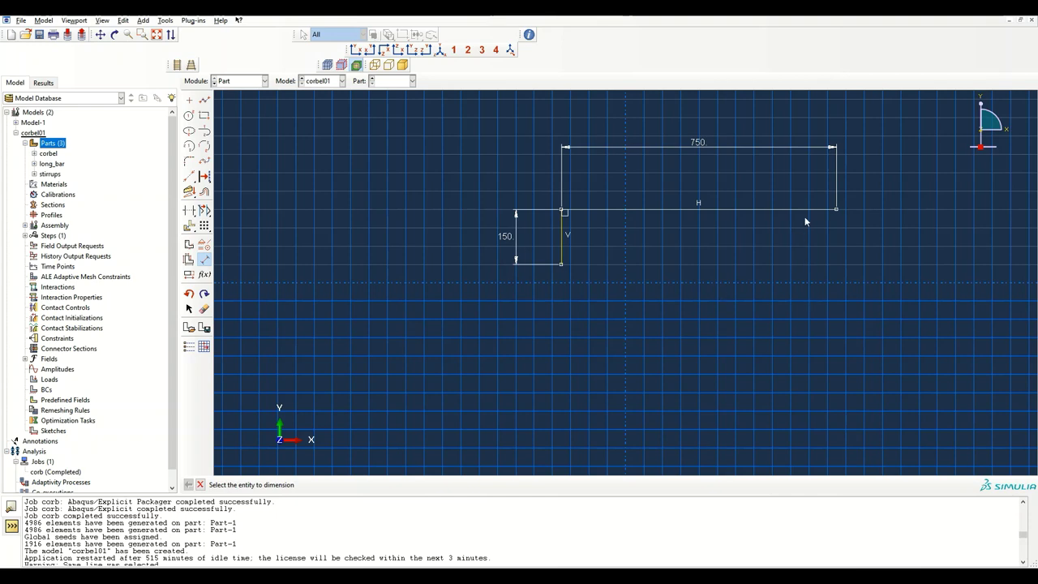
Step: Sketch a vertical line downward from the right end of the 750 line and dimension it to 150
click(204, 99)
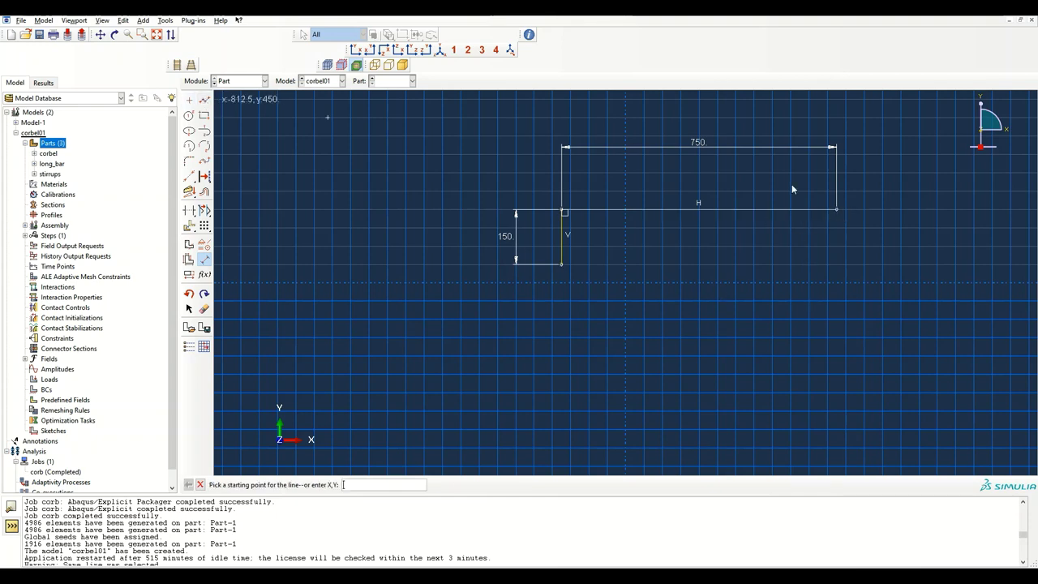
click(836, 211)
click(836, 268)
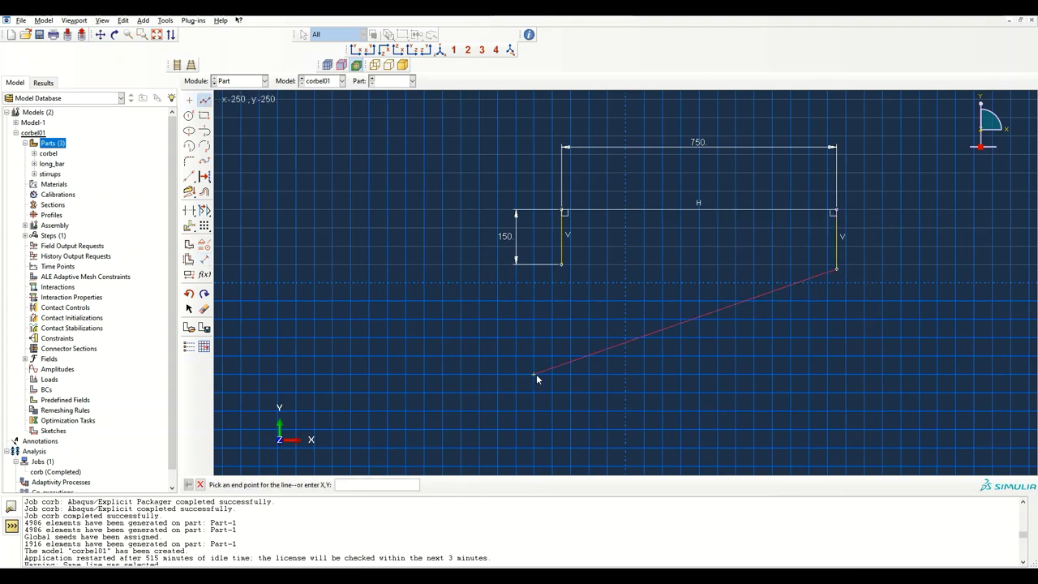
middle_click(376, 342)
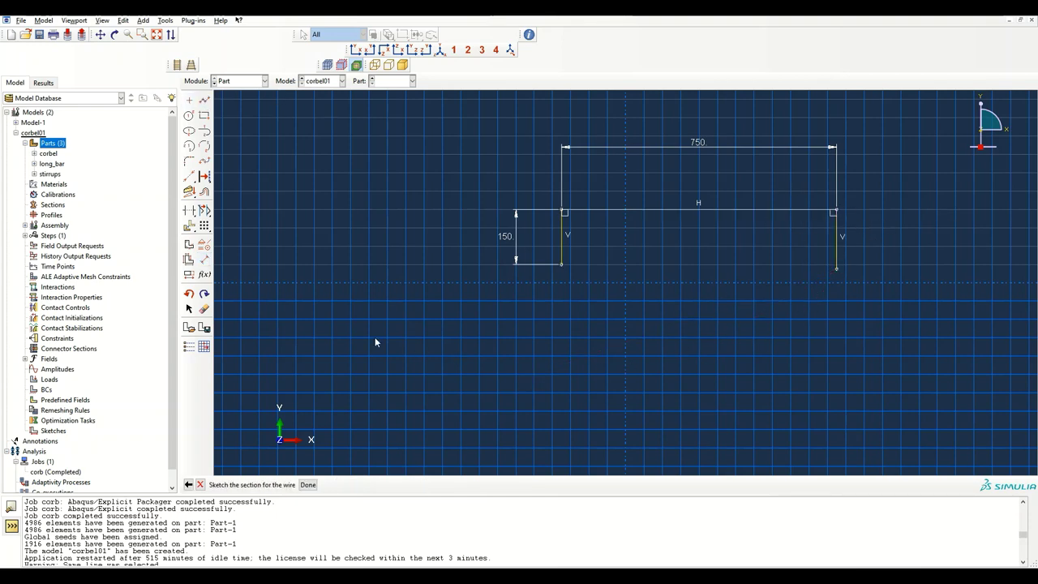
click(204, 260)
click(837, 244)
click(920, 260)
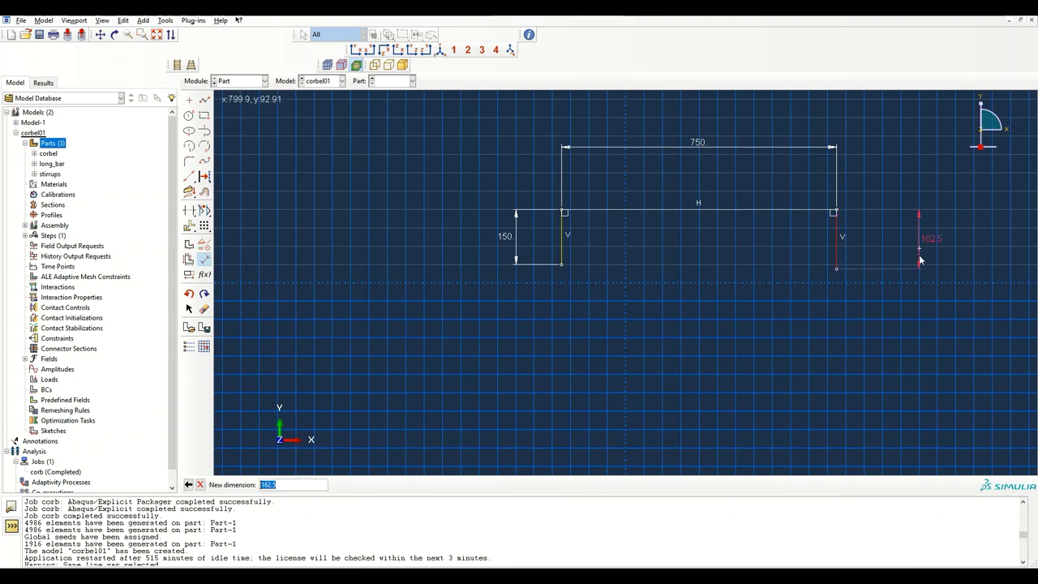
text(150)
key(Return)
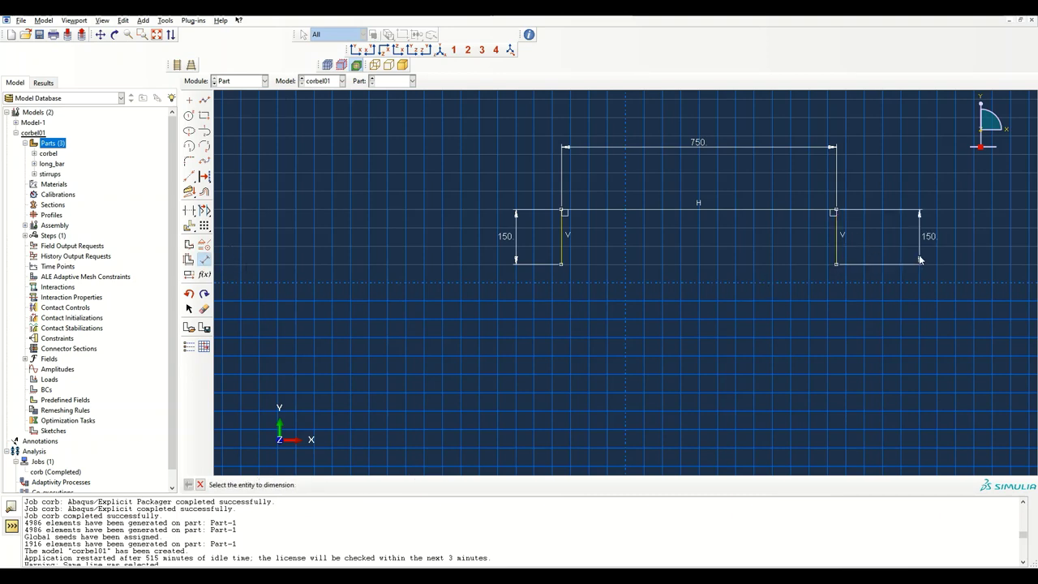
Step: Consult the PDF figure and sketch a horizontal helper line about 250 long inward from the lower end of the left vertical line
key(alt+Tab)
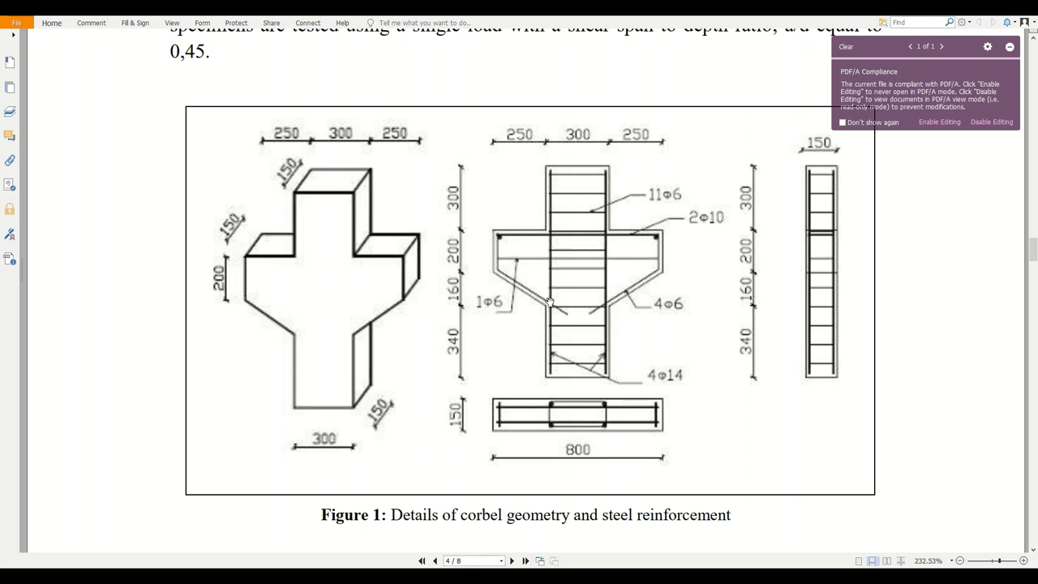
key(alt+Tab)
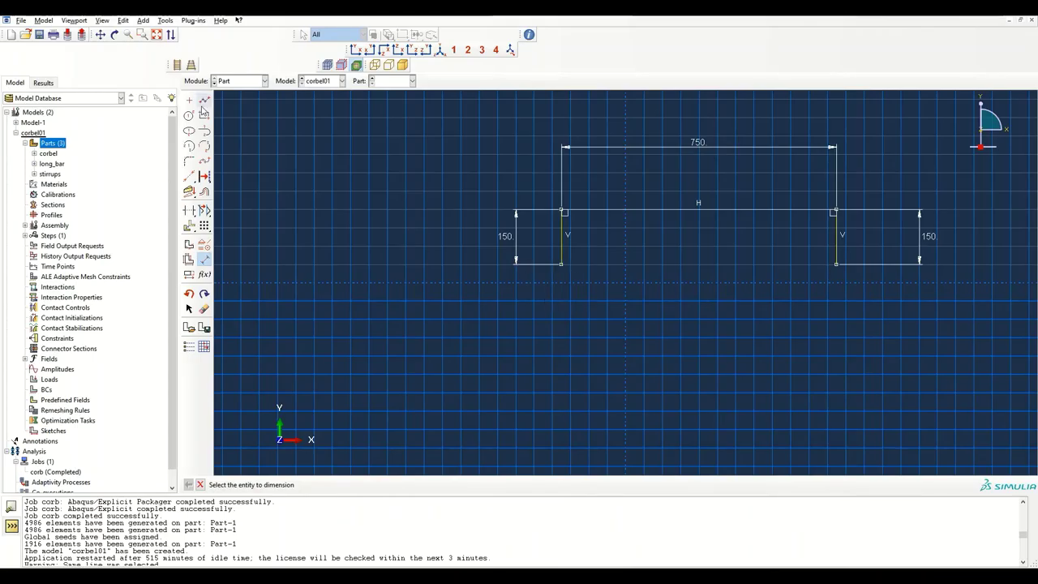
click(203, 99)
click(561, 263)
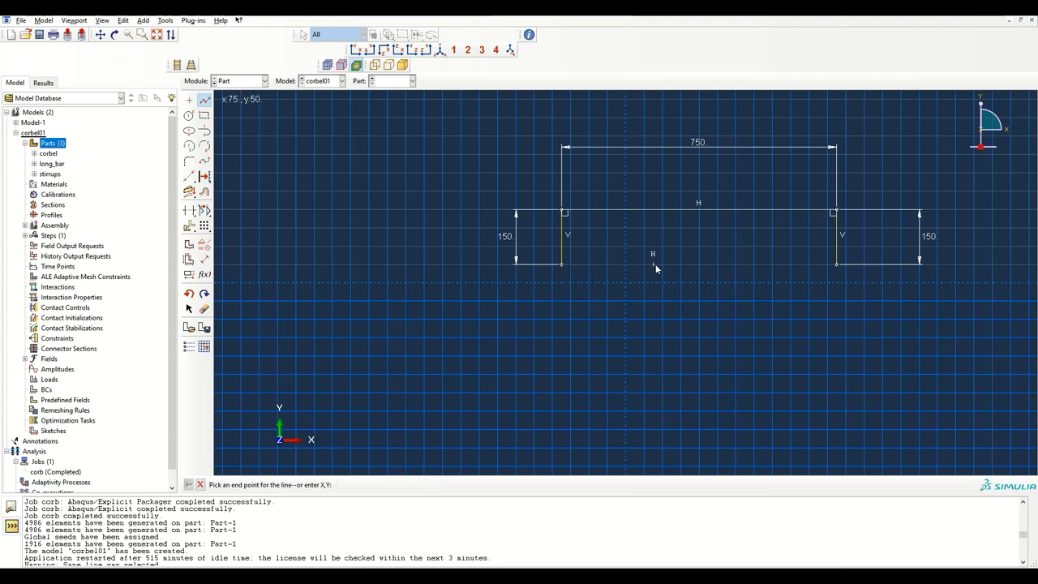
click(653, 264)
middle_click(653, 263)
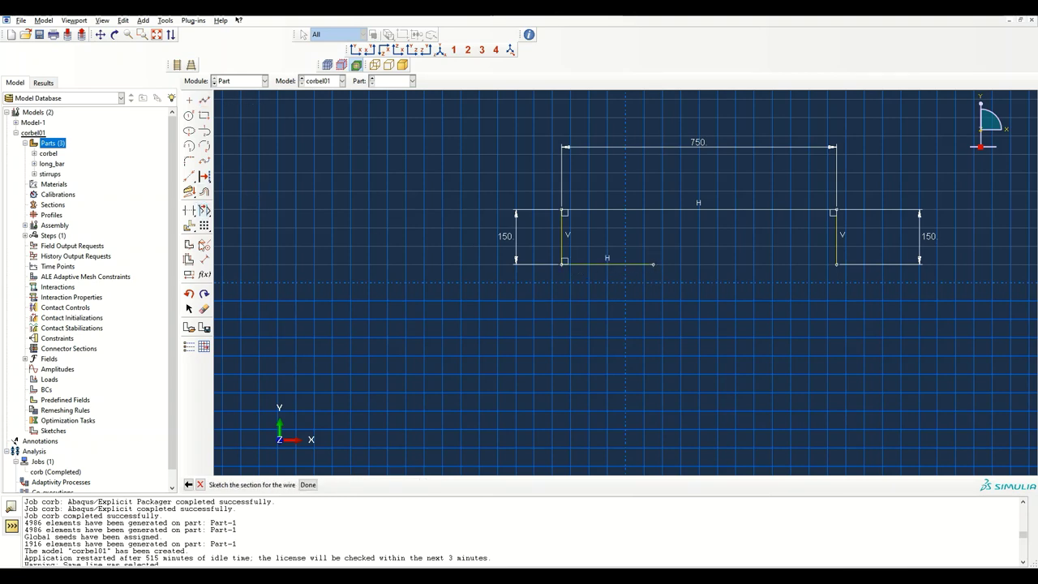
click(203, 259)
click(608, 263)
click(606, 278)
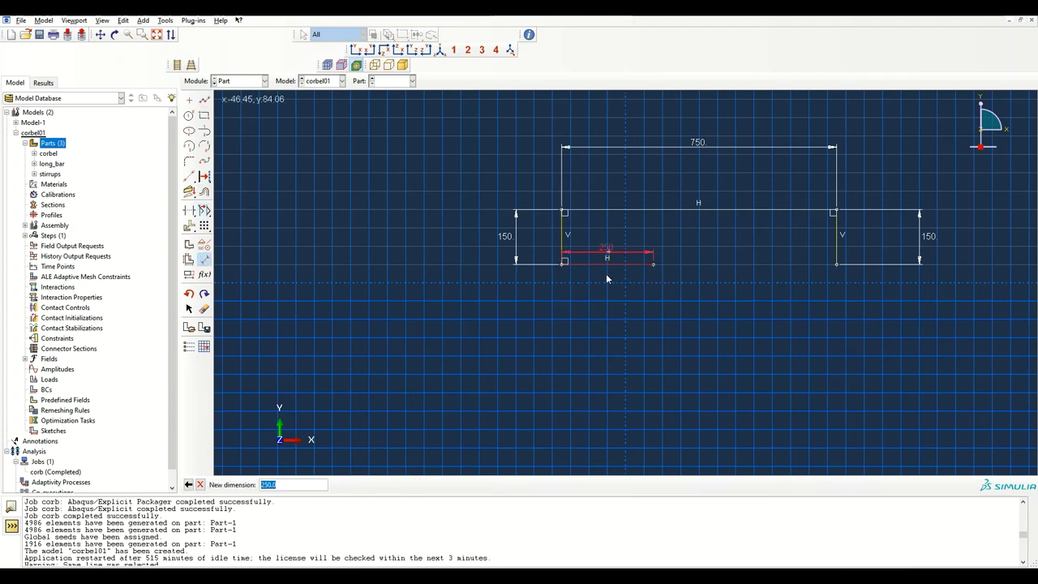
Step: Sketch a vertical helper line downward from the inner end of the horizontal line and dimension it to 160
click(203, 99)
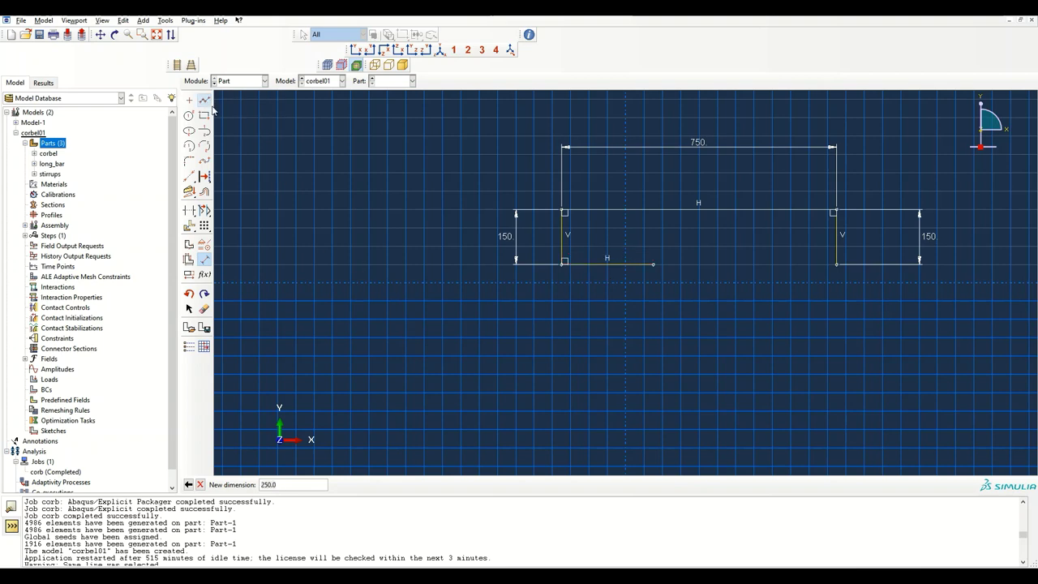
click(652, 263)
click(653, 328)
middle_click(654, 326)
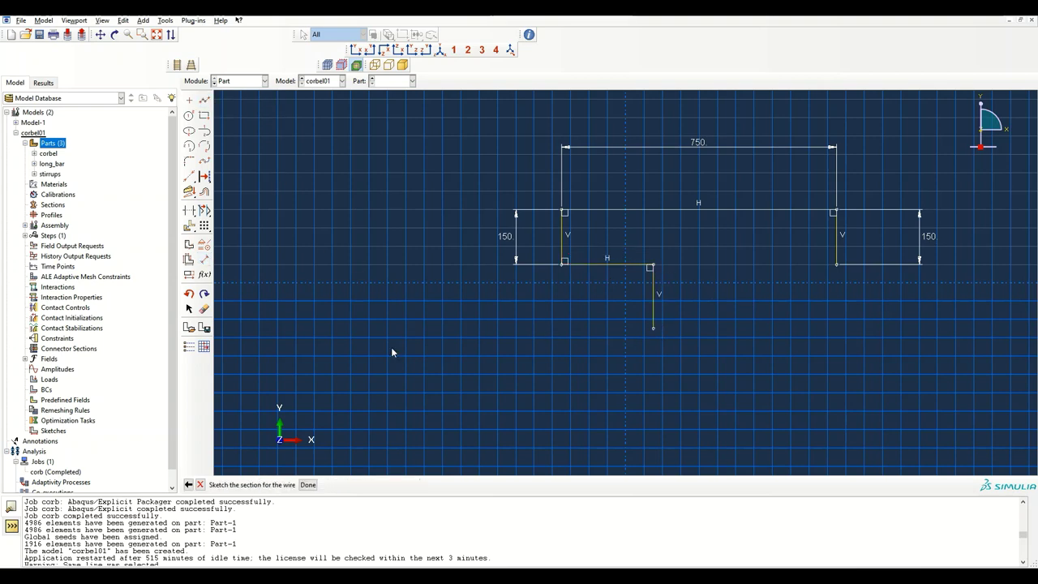
click(203, 259)
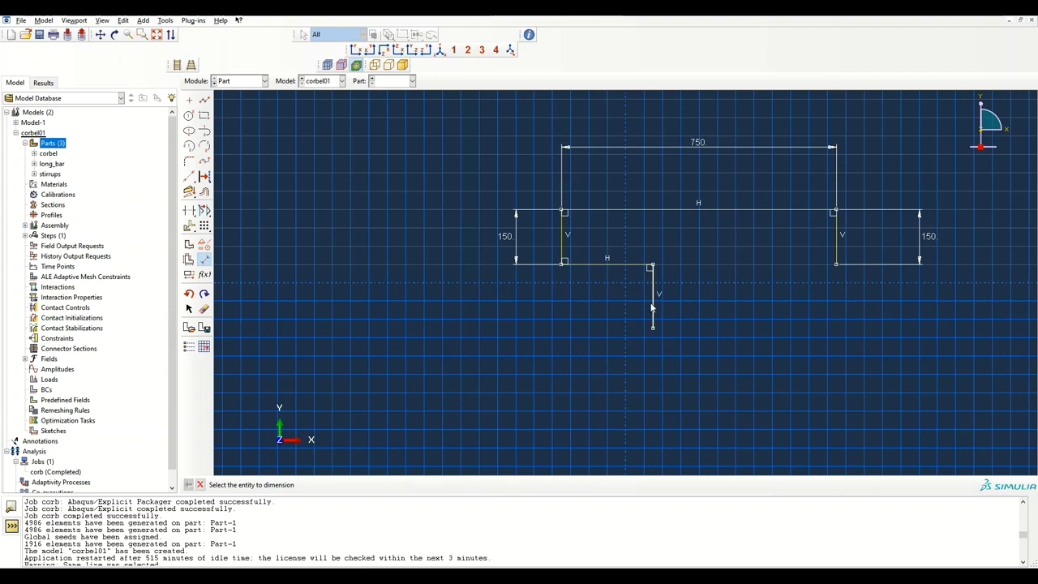
click(653, 306)
click(696, 308)
text(160)
key(Return)
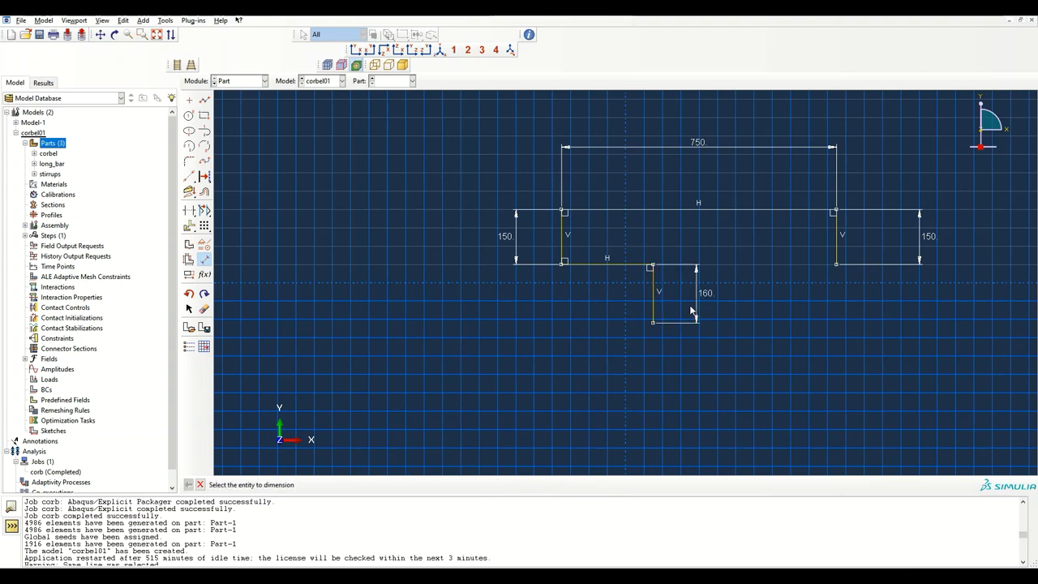
Step: Sketch an inclined line from the lower end of the 160 helper line to the lower end of the left vertical line
click(204, 99)
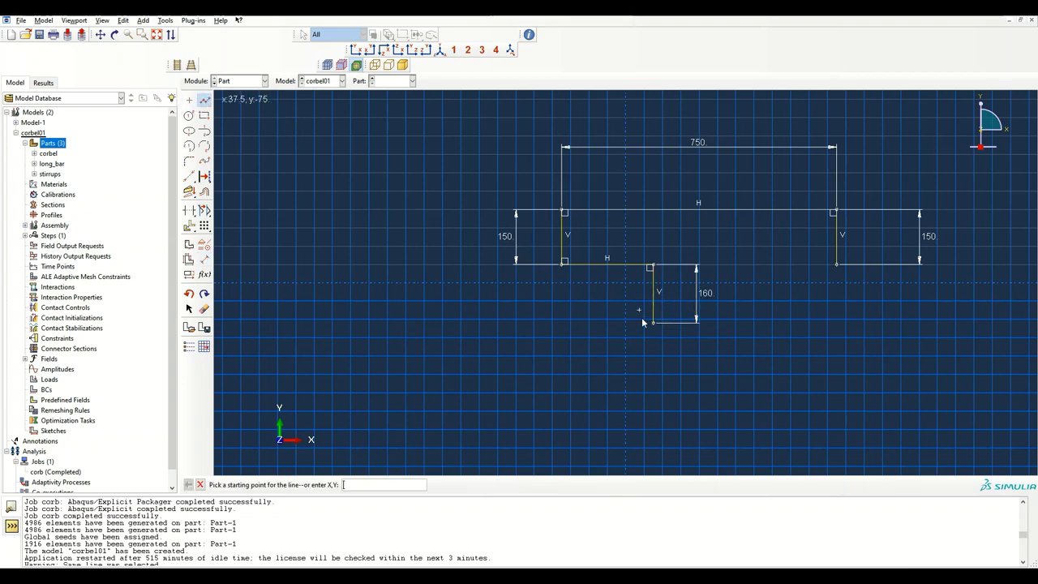
click(653, 322)
click(563, 263)
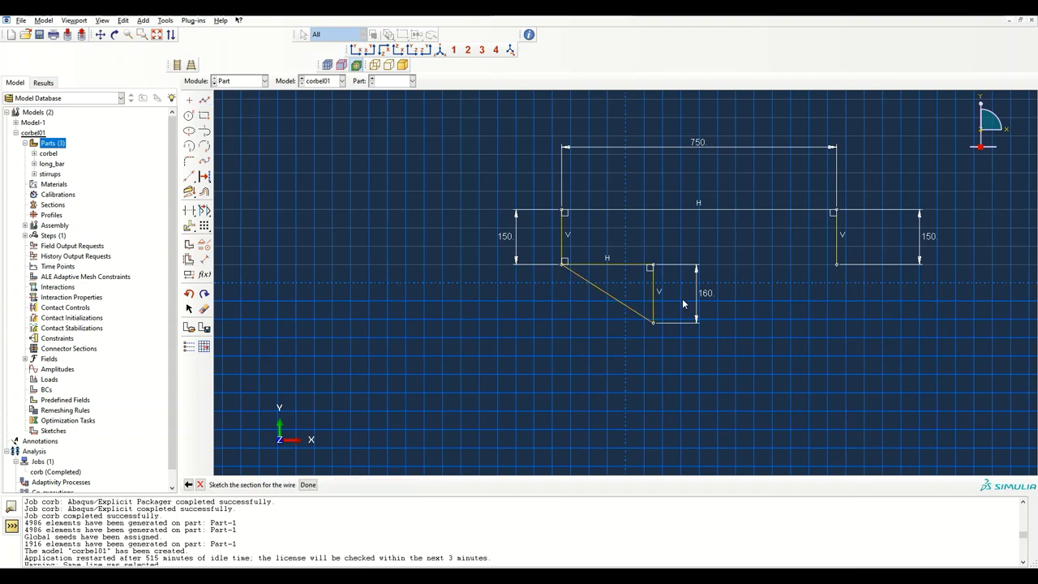
Step: Delete the horizontal and vertical helper lines beside the inclined line, keeping the inclined line
click(203, 308)
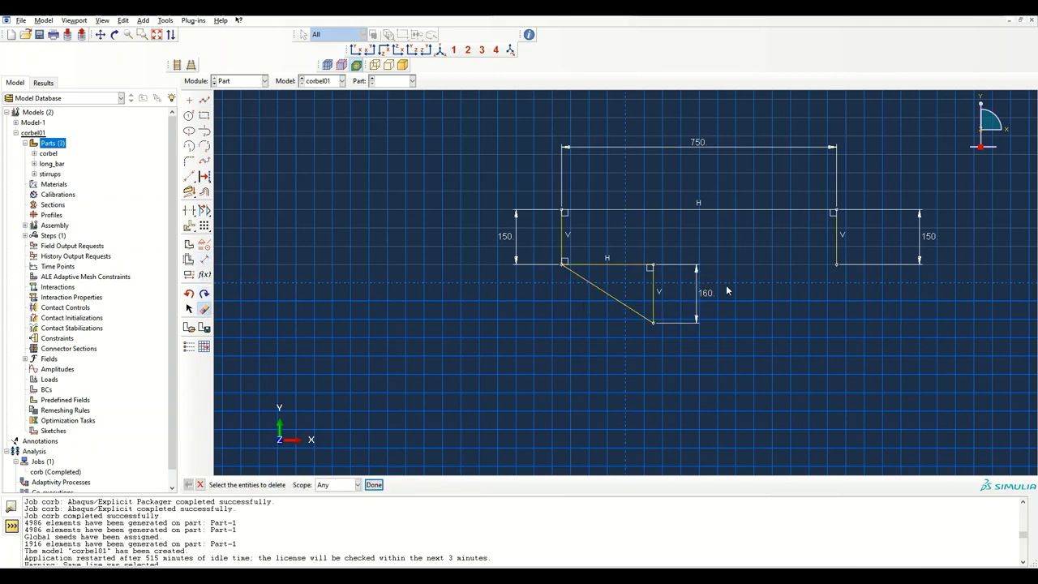
key(Escape)
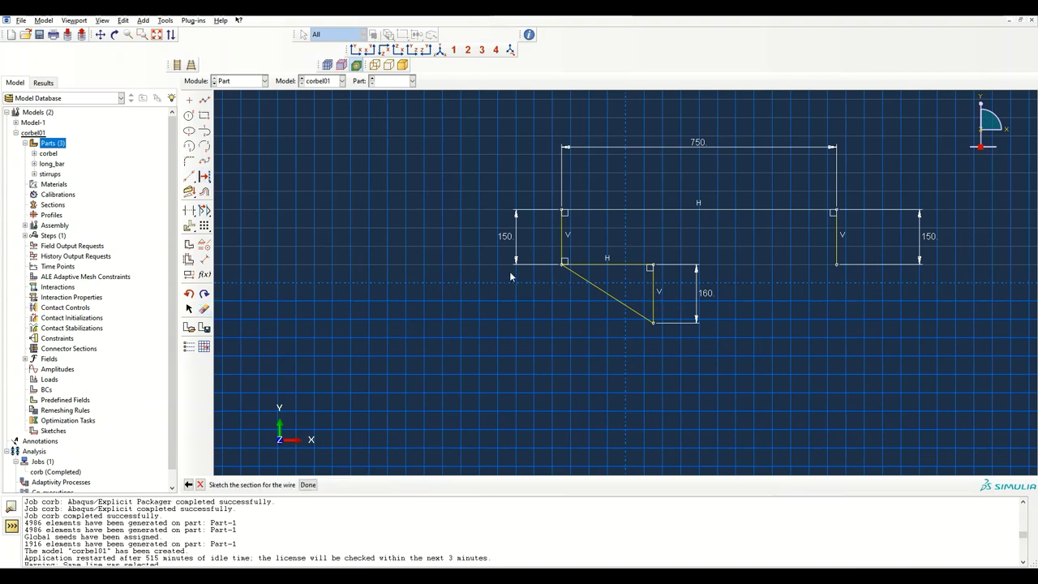
key(Escape)
click(203, 309)
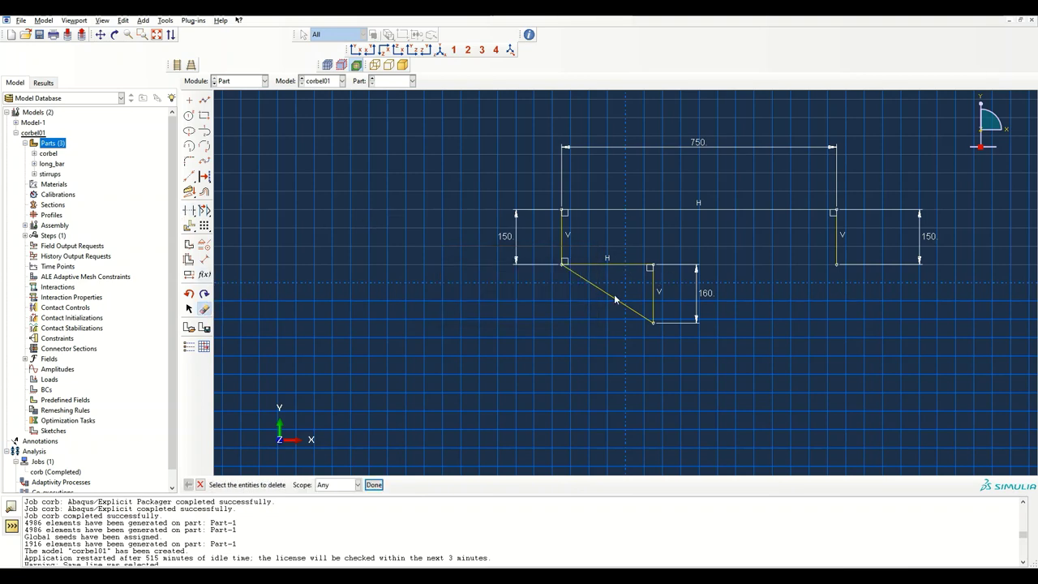
click(637, 267)
click(373, 484)
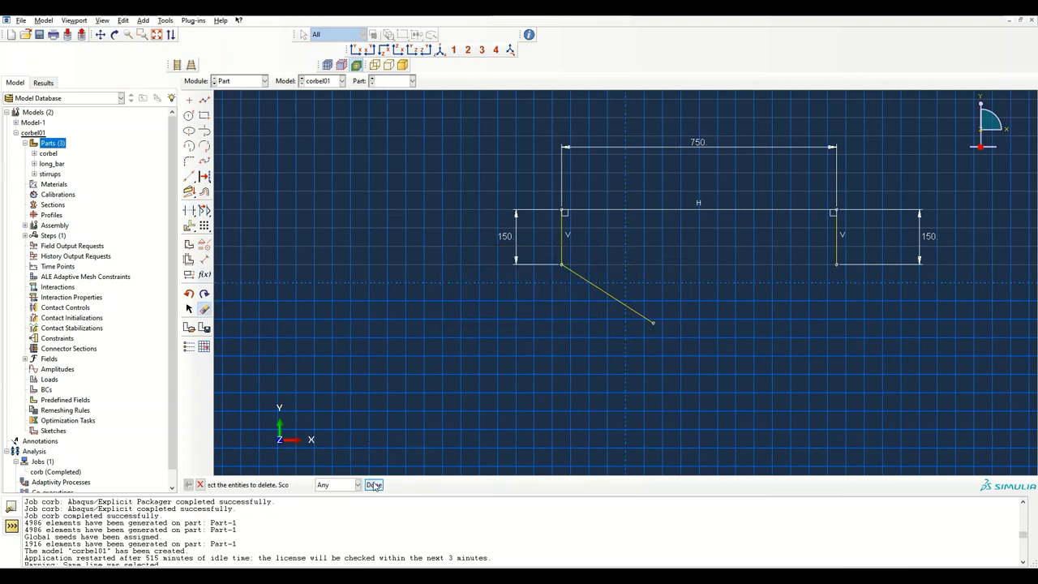
Step: Sketch a horizontal helper line inward from the right vertical's lower end and a vertical one about 175 long down from its inner end
click(204, 99)
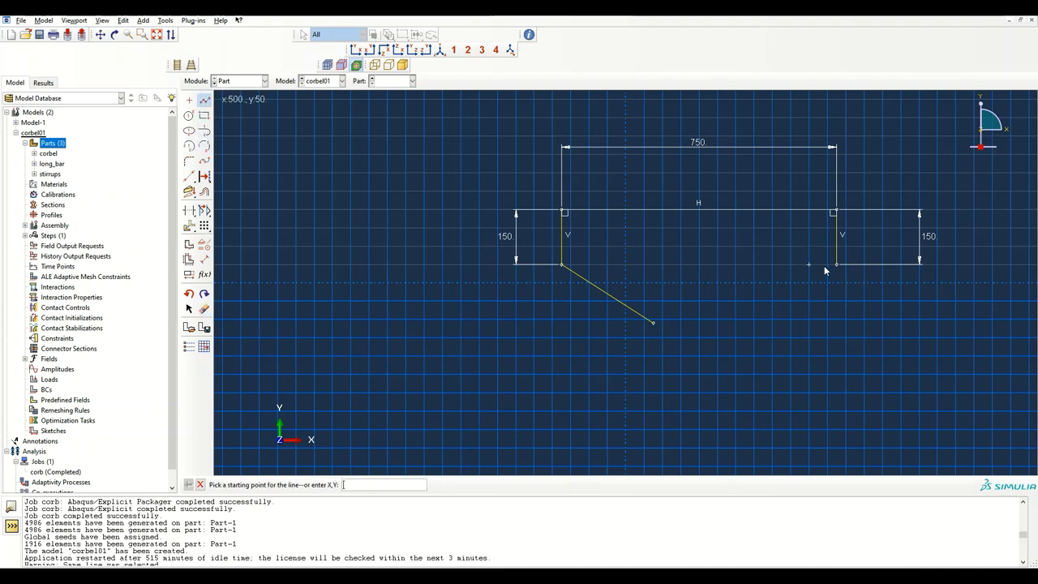
click(835, 263)
click(731, 263)
key(Escape)
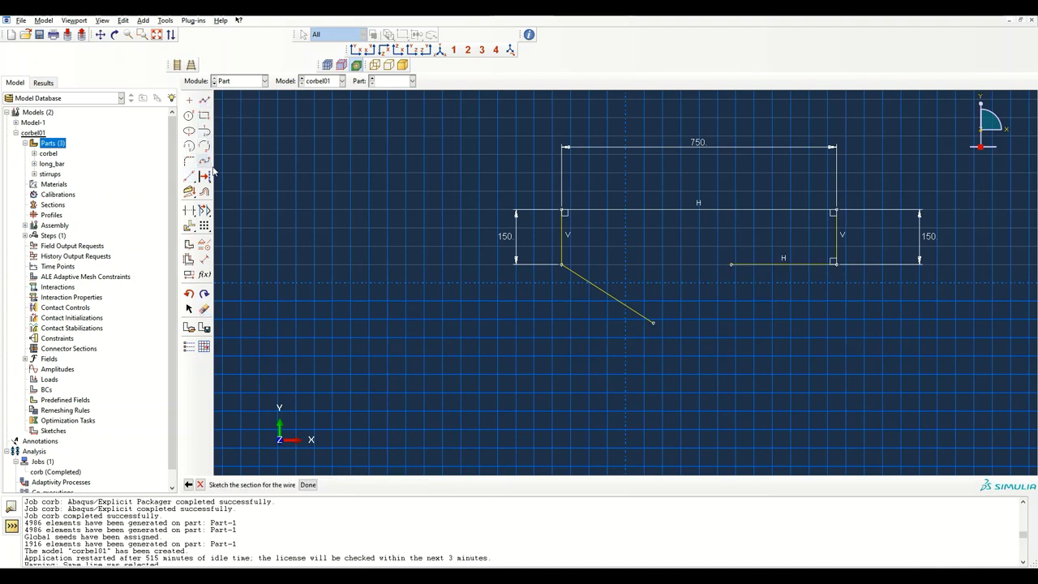
click(204, 99)
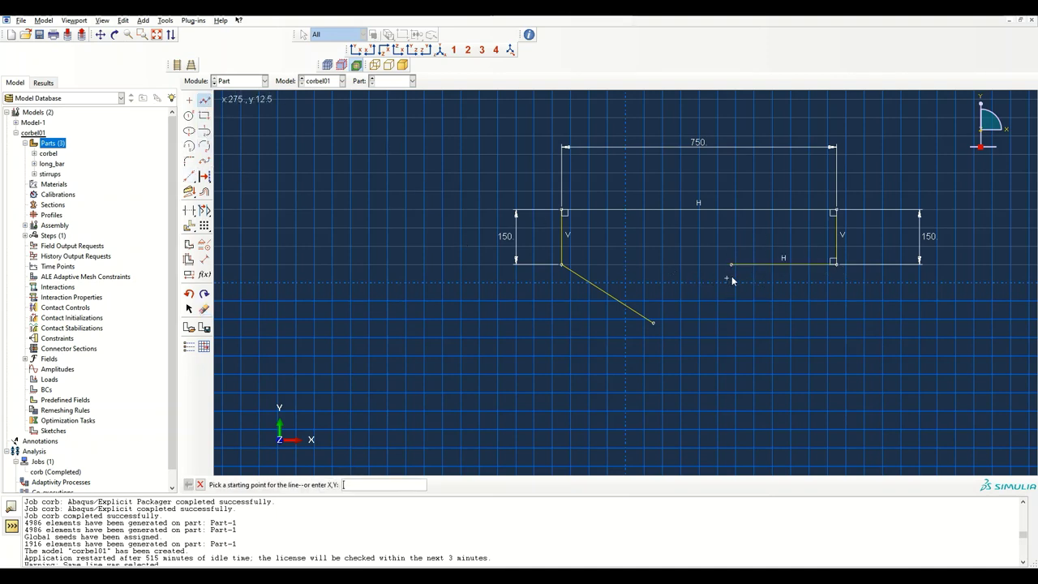
click(731, 264)
click(732, 328)
key(Escape)
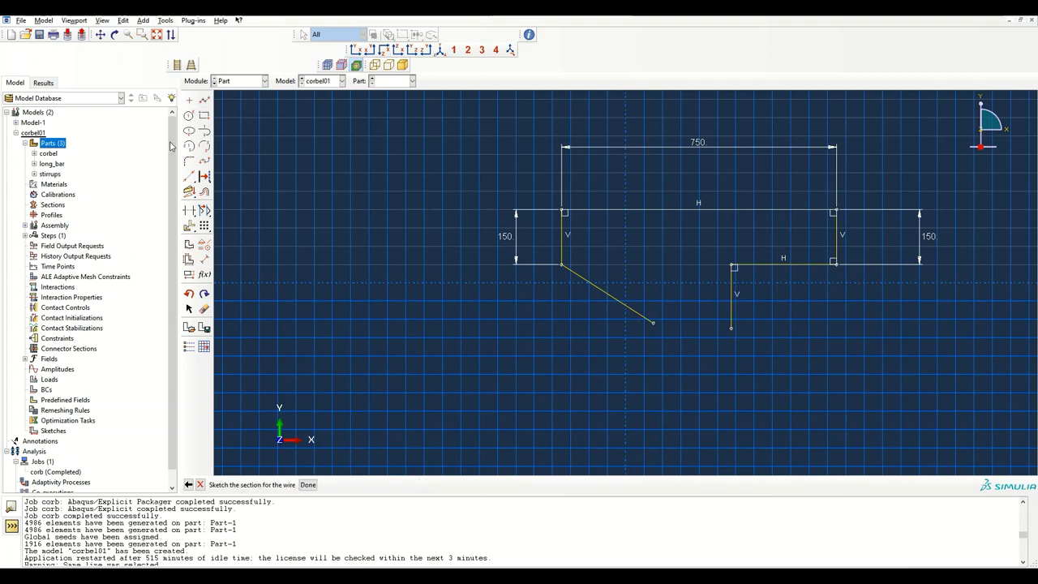
Step: Dimension the right-hand helper lines to 250 for the horizontal and 160 for the vertical
click(203, 259)
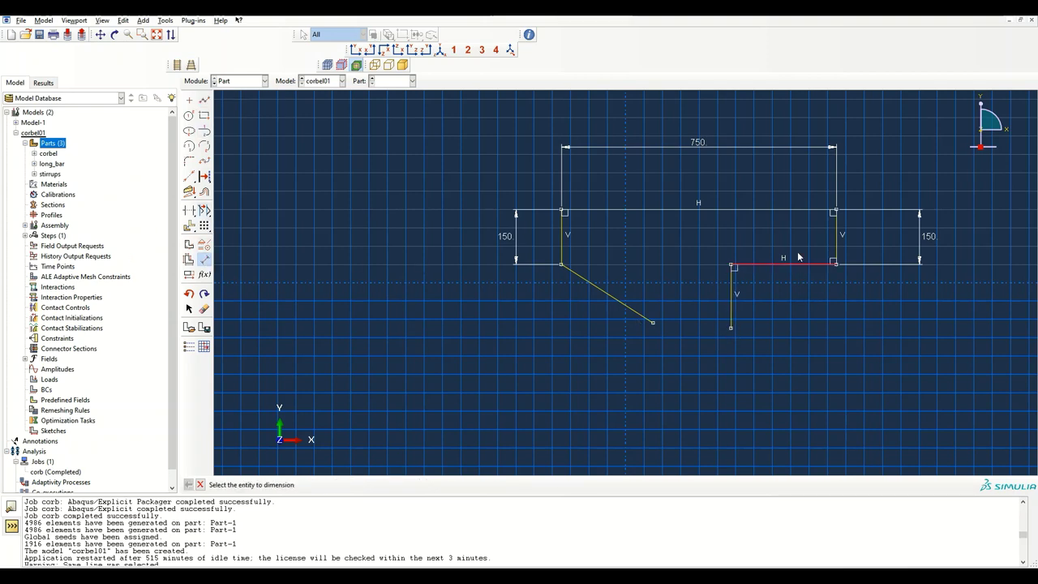
click(798, 257)
click(785, 245)
text(250)
key(Return)
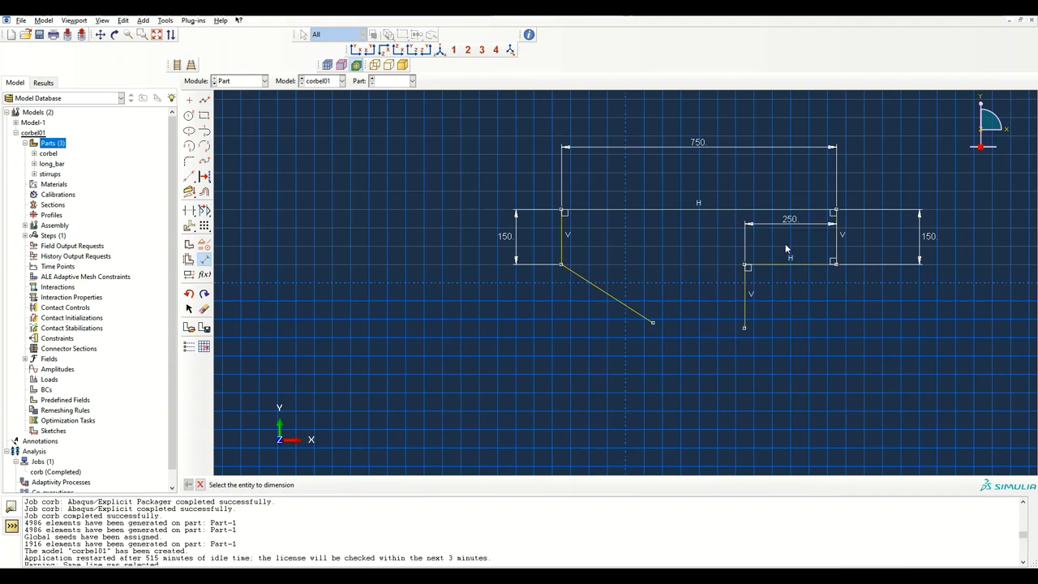
click(745, 308)
click(713, 306)
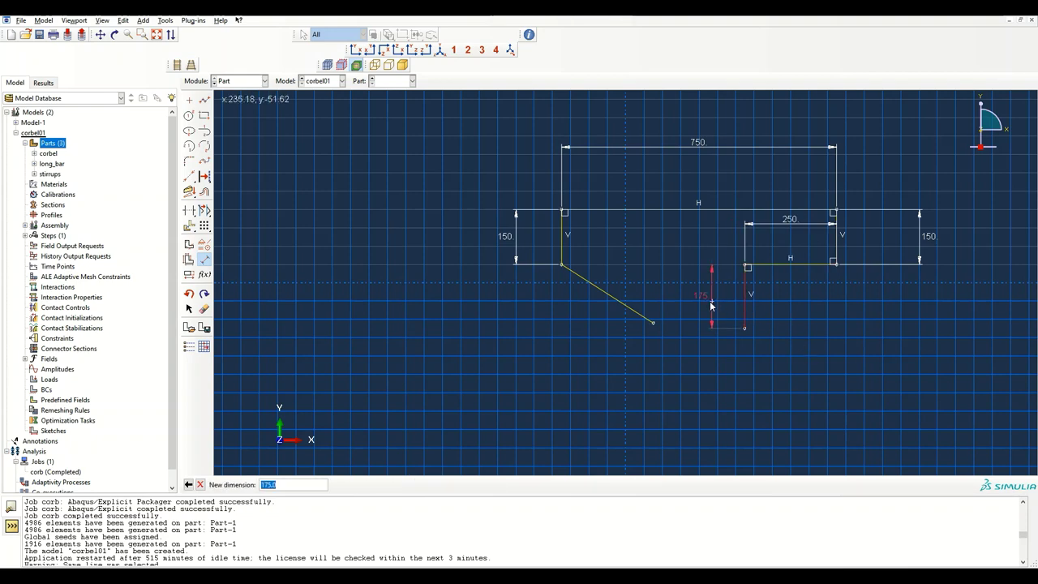
text(160)
key(Return)
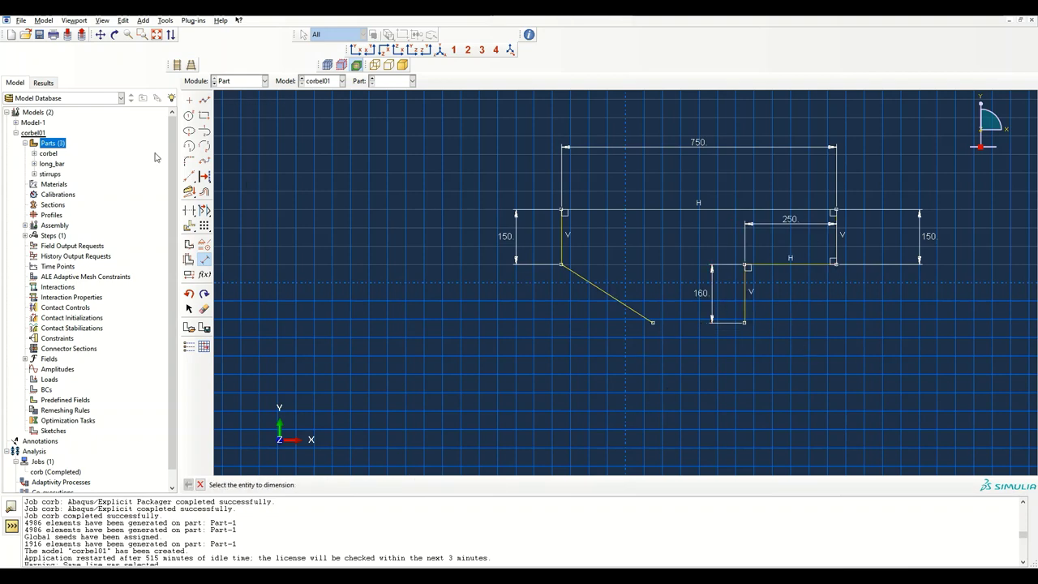
Step: Sketch an inclined line from the lower end of the right-hand 160 helper line to the lower end of the right vertical line
click(204, 99)
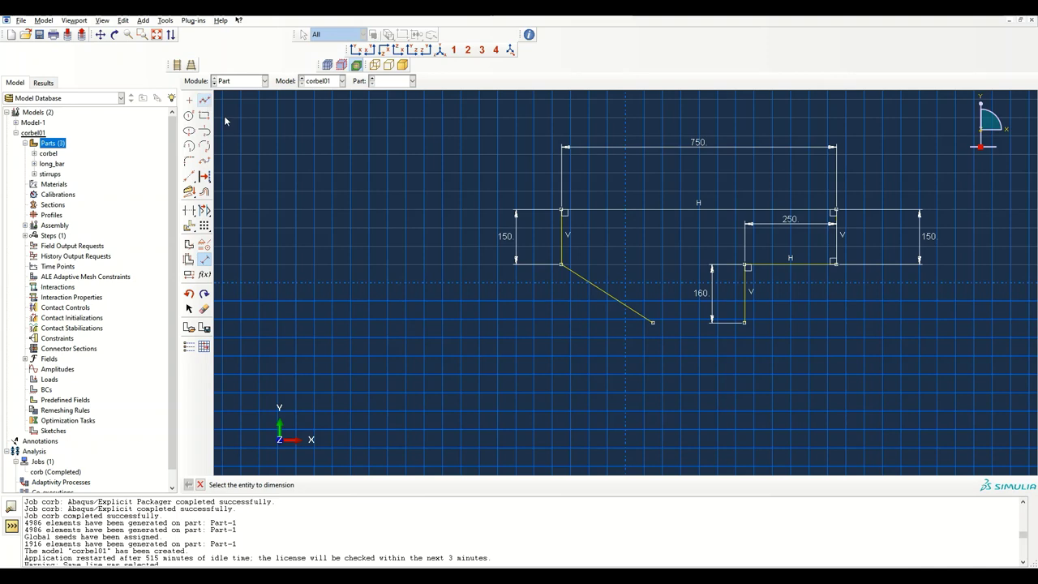
click(745, 323)
click(835, 276)
key(Escape)
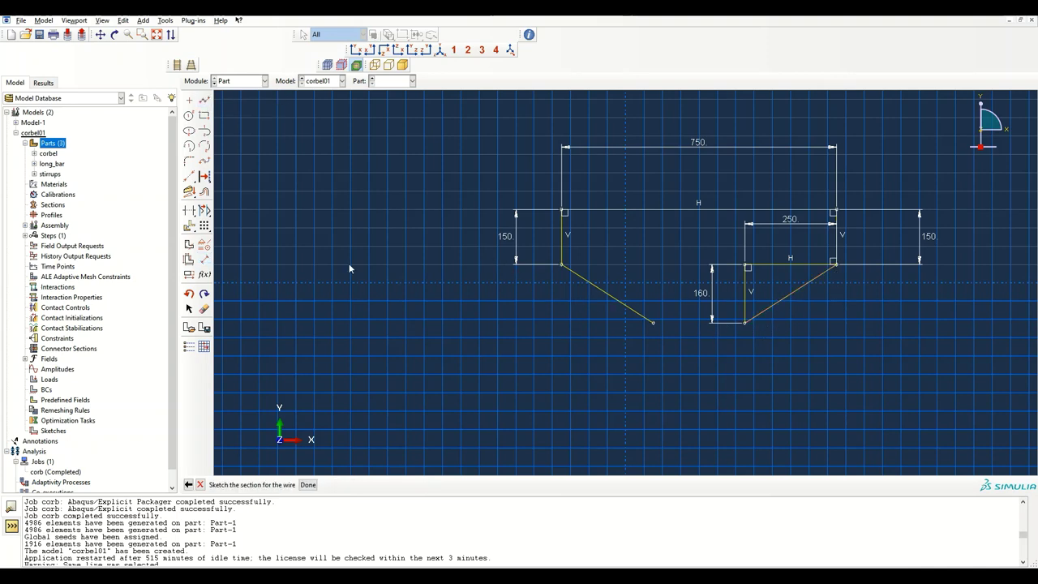
Step: Delete the right-hand 250 and 160 helper lines, keeping the inclined line between their outer ends
click(204, 308)
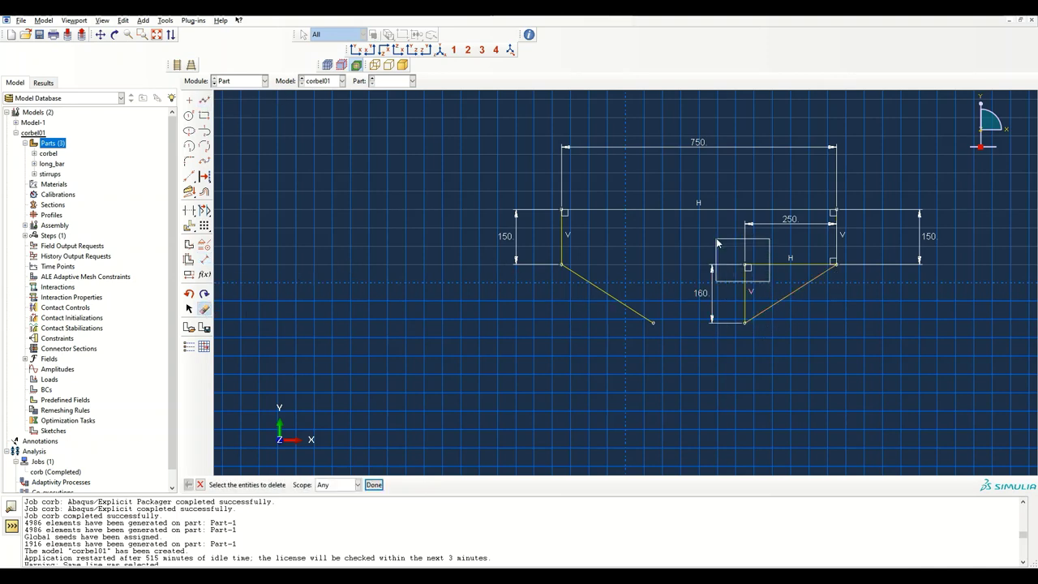
click(744, 292)
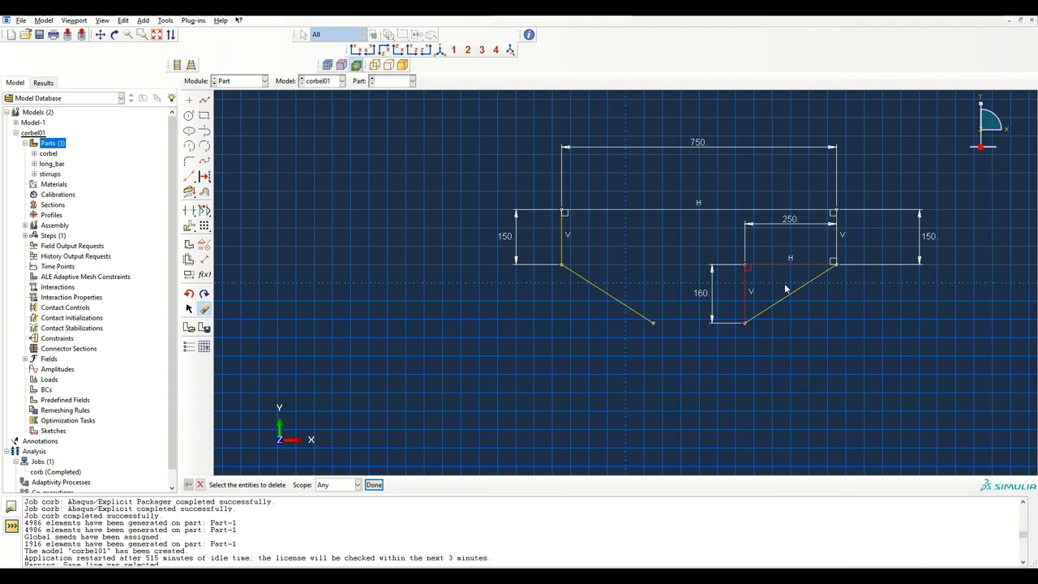
click(681, 215)
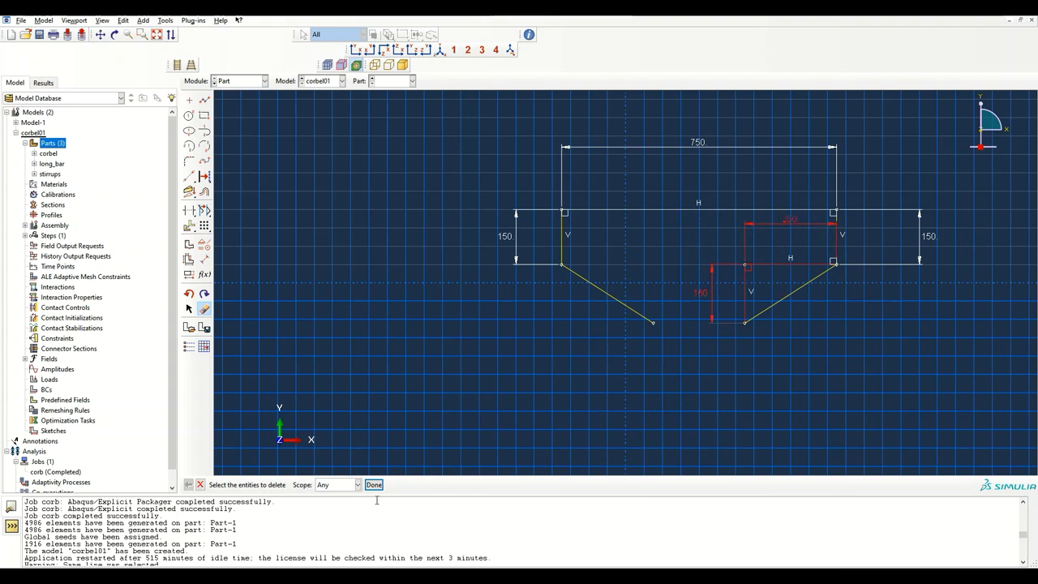
click(373, 484)
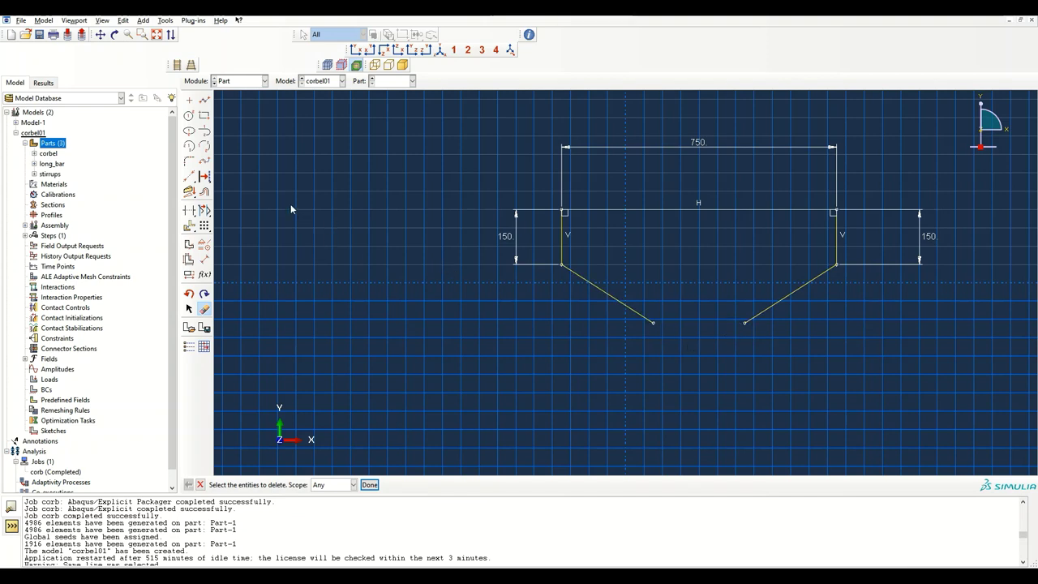
Step: Finish the bent bar sketch to create the bentbars wire part
double_click(46, 144)
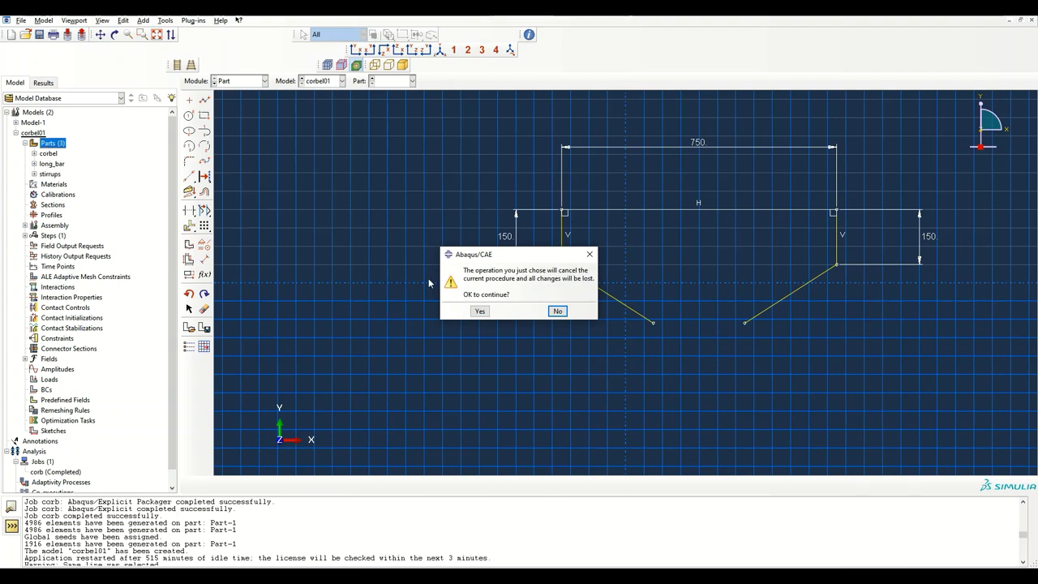
click(590, 254)
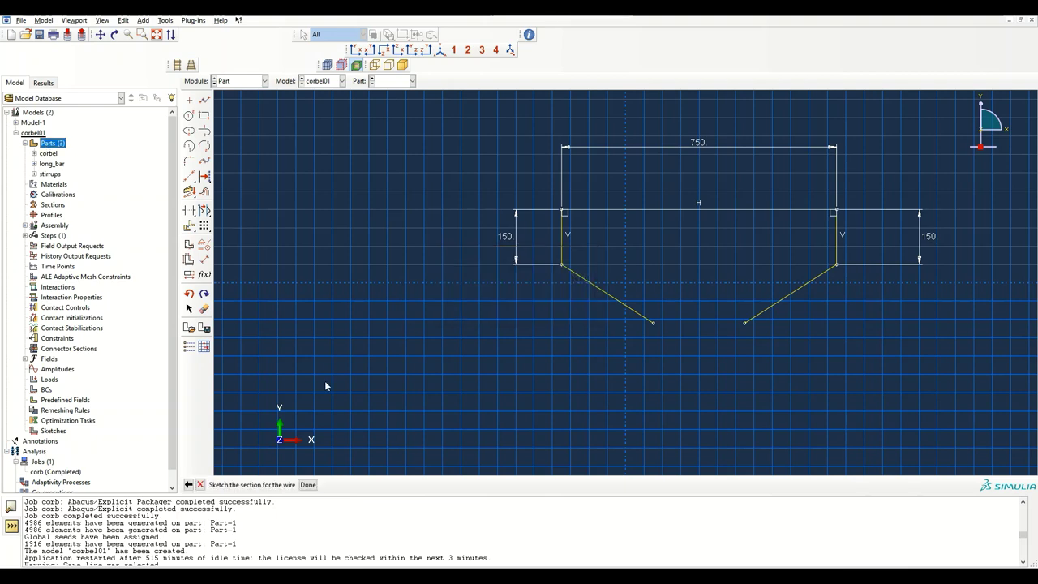
click(310, 484)
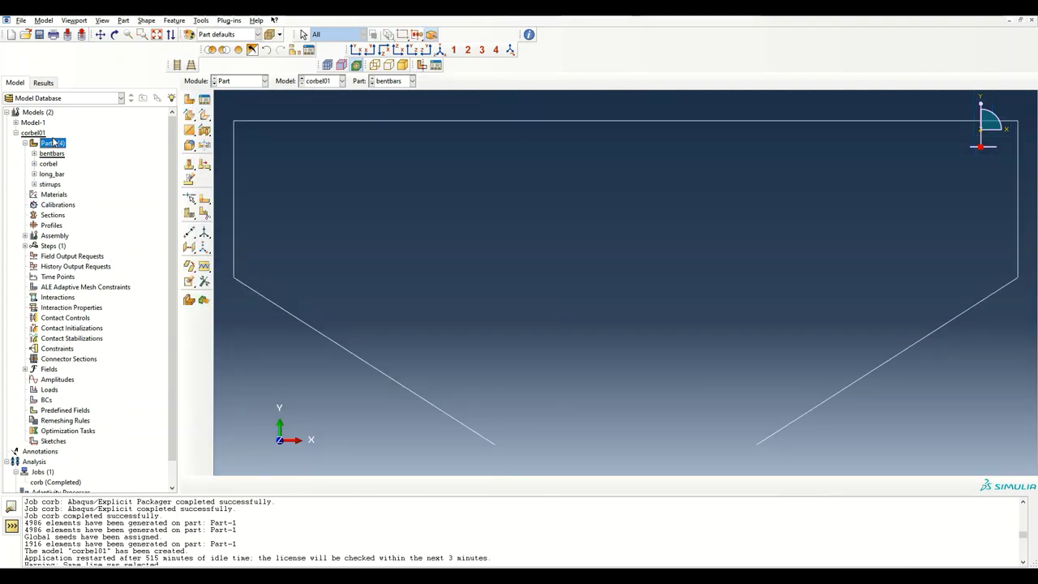
Step: Check the reinforcement figure in the PDF and create a 3D deformable planar wire part named corbelstirrup with approximate size 3000
key(alt+Tab)
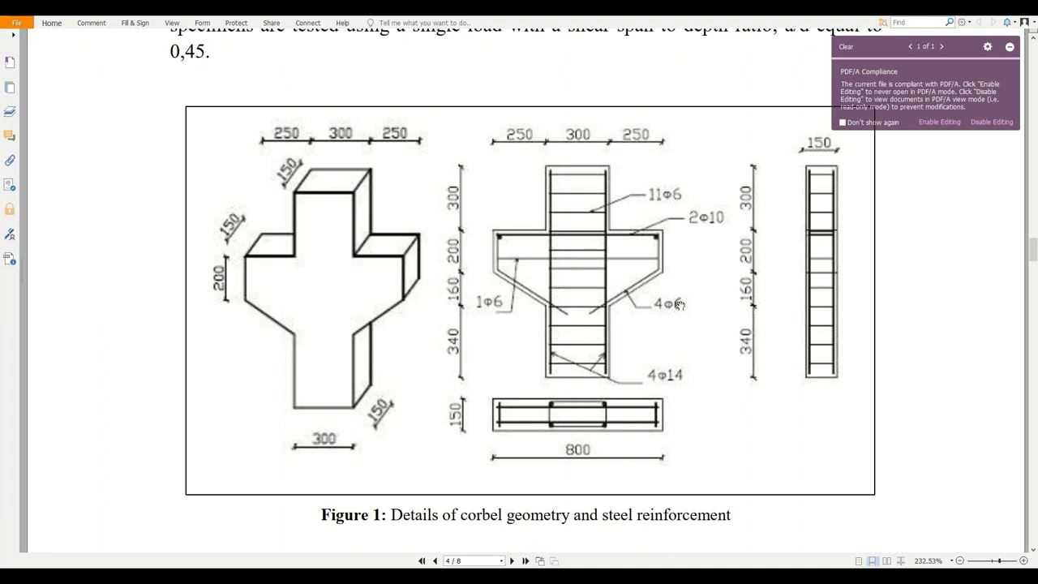
key(alt+Tab)
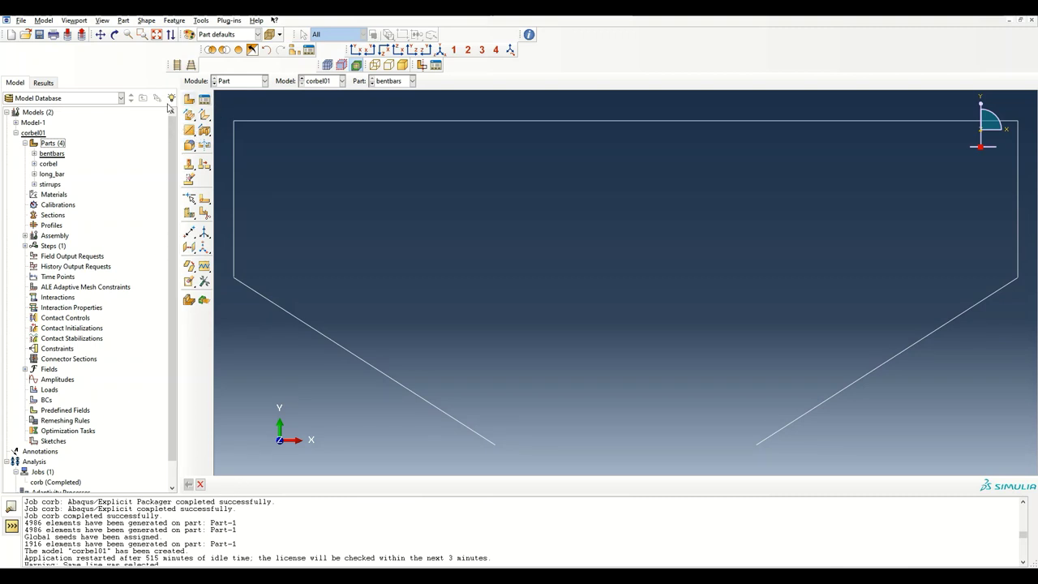
double_click(54, 143)
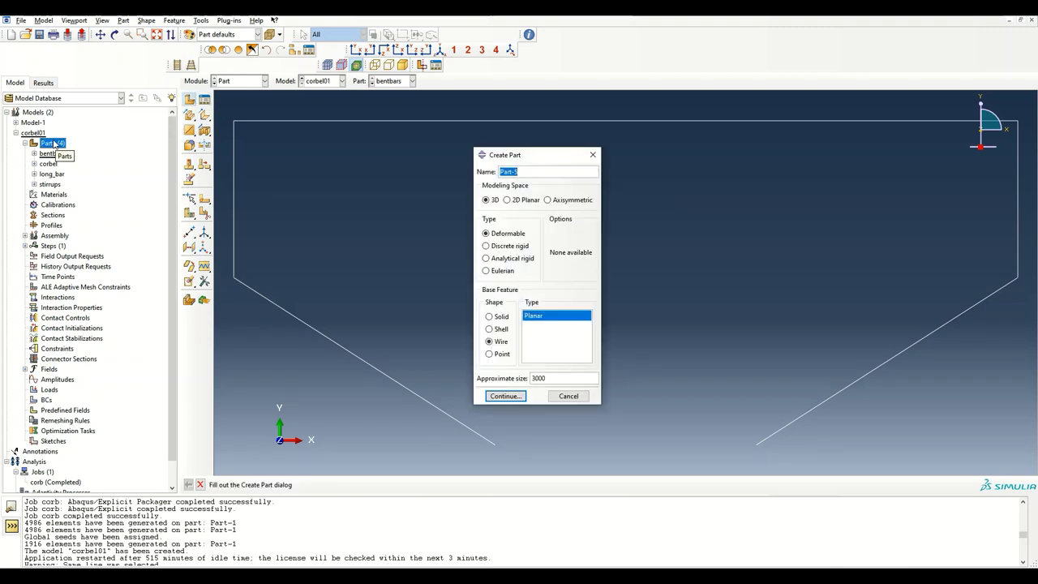
text(corbelstirrup)
key(Return)
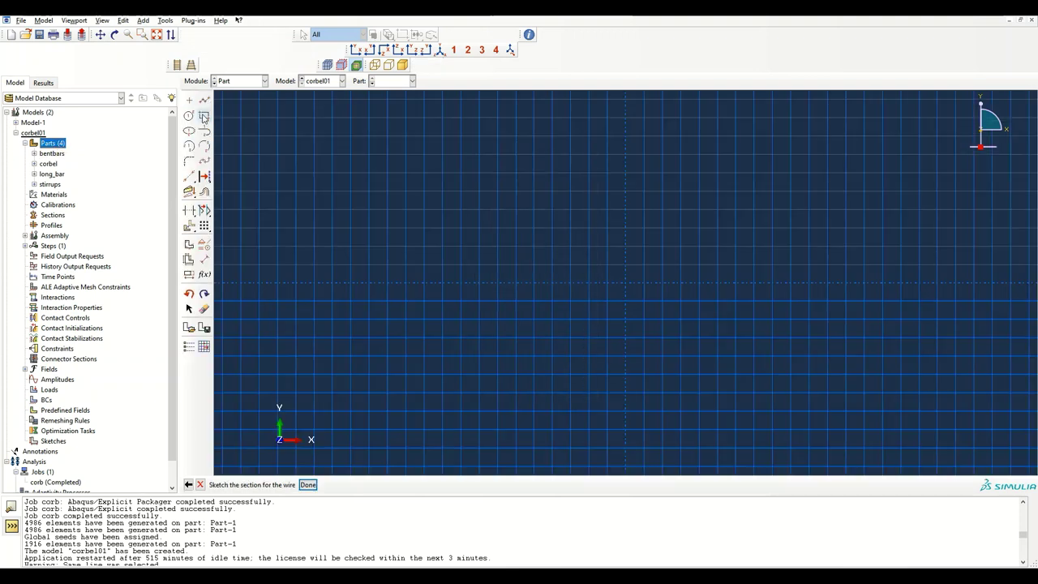
Step: Sketch a rectangle about 1275 wide and 300 high for the corbel stirrup
click(409, 298)
click(870, 194)
key(Escape)
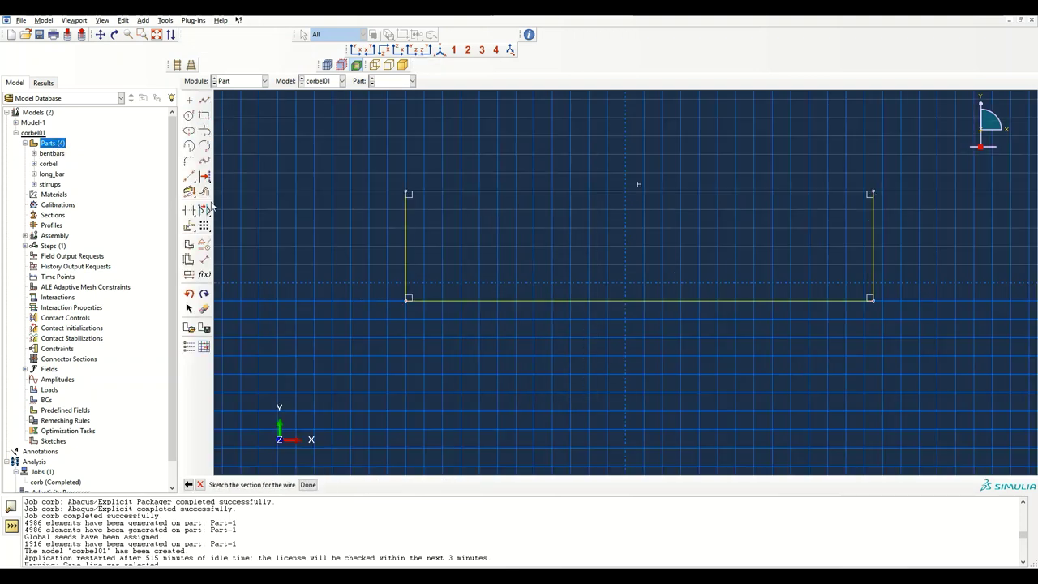
Step: Dimension the stirrup rectangle to 750 wide and 100 high, and finish the sketch to create the part
click(204, 259)
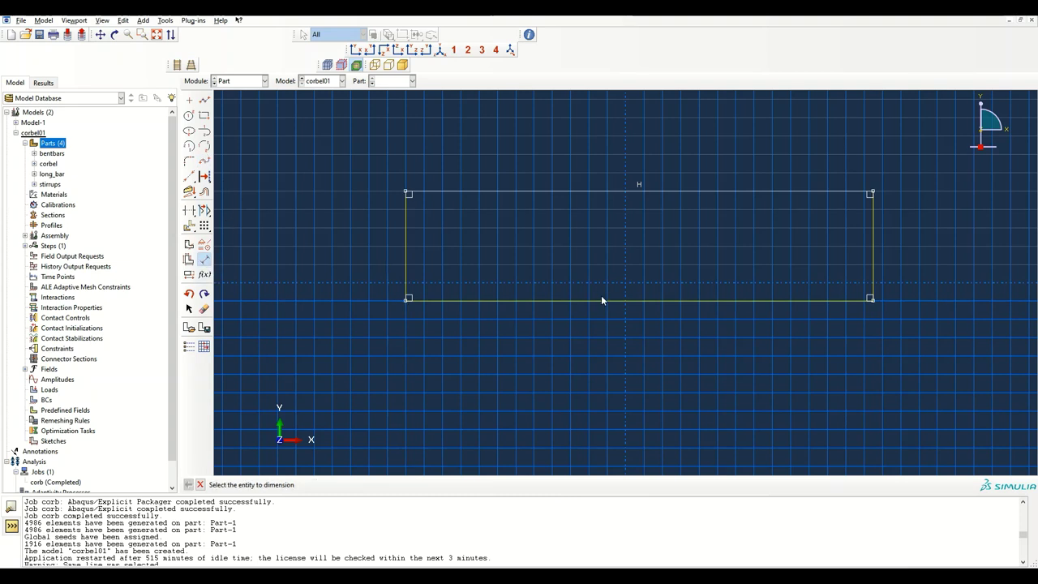
click(601, 299)
click(604, 341)
text(750)
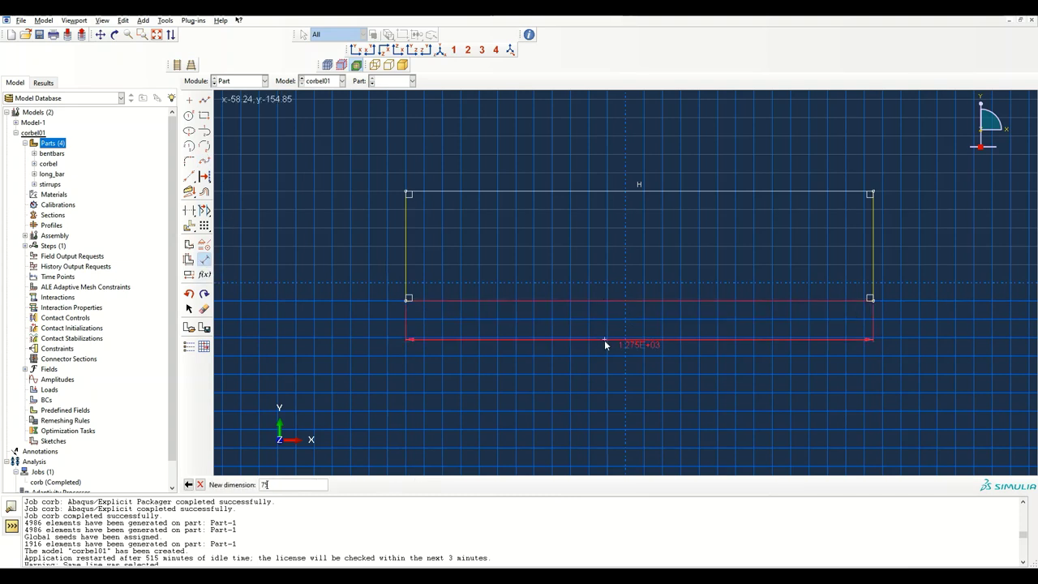
key(Return)
click(598, 246)
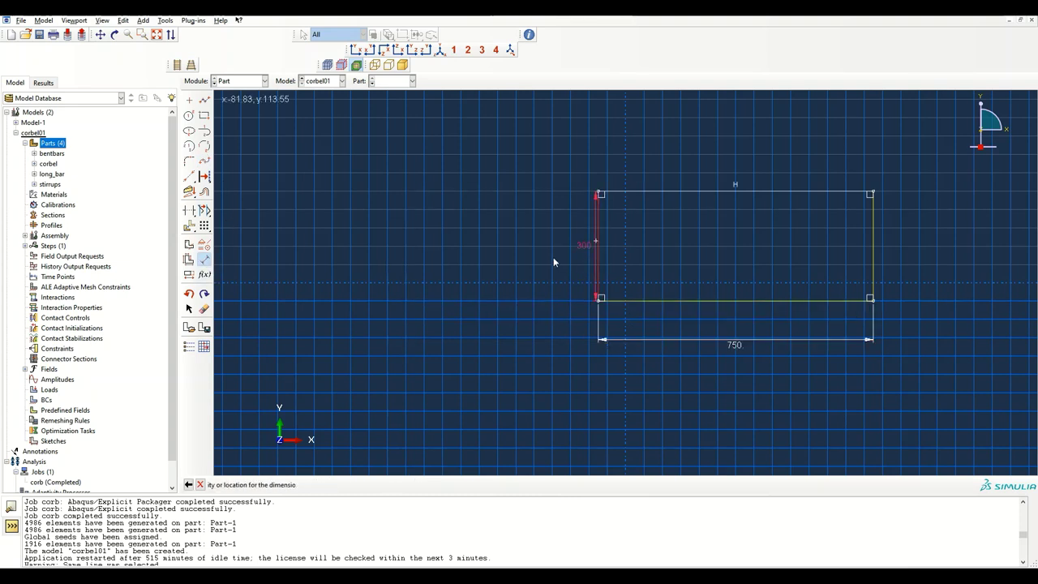
click(543, 284)
text(100)
key(Return)
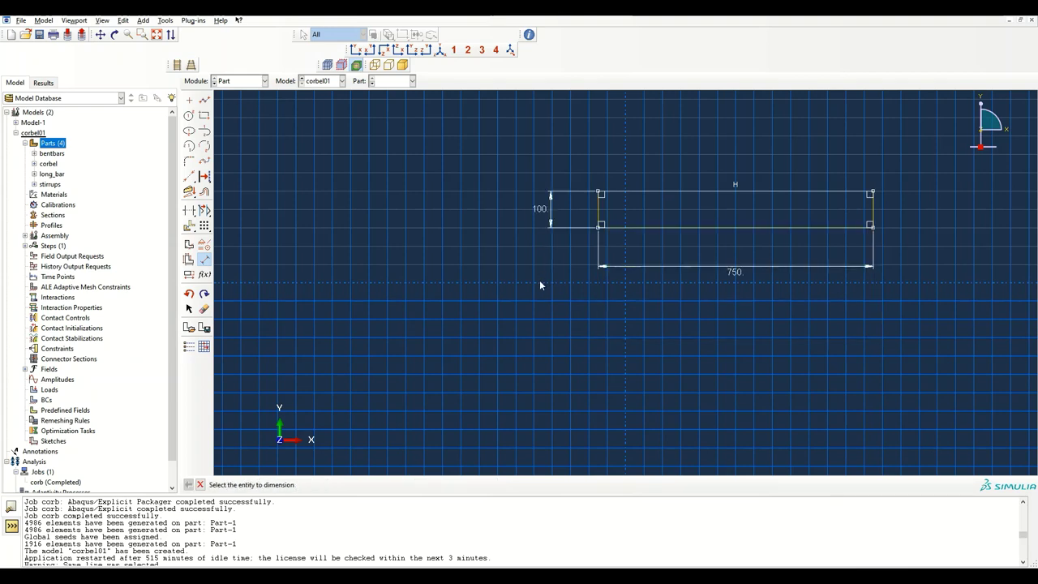
click(199, 484)
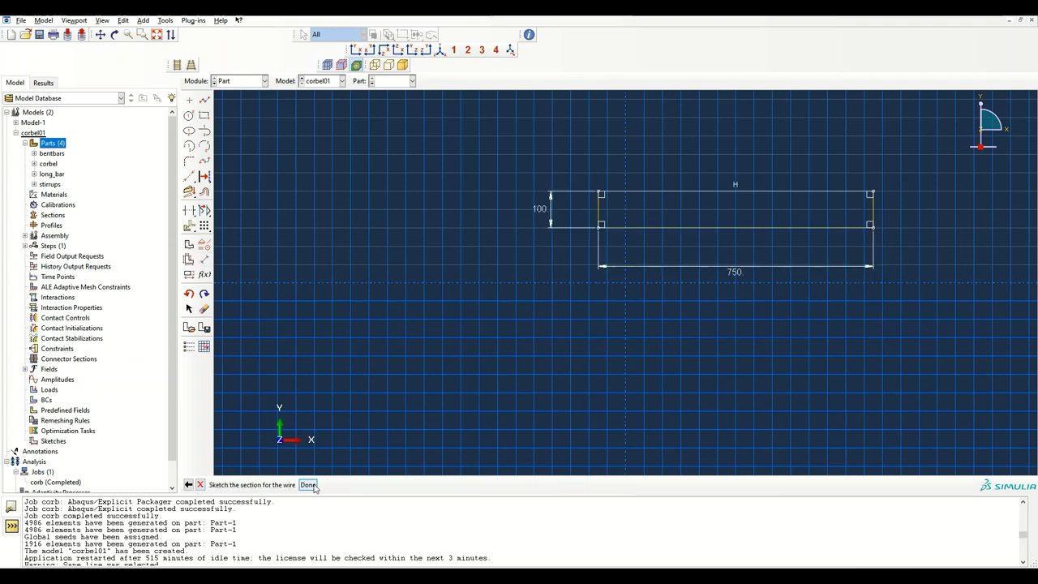
click(309, 484)
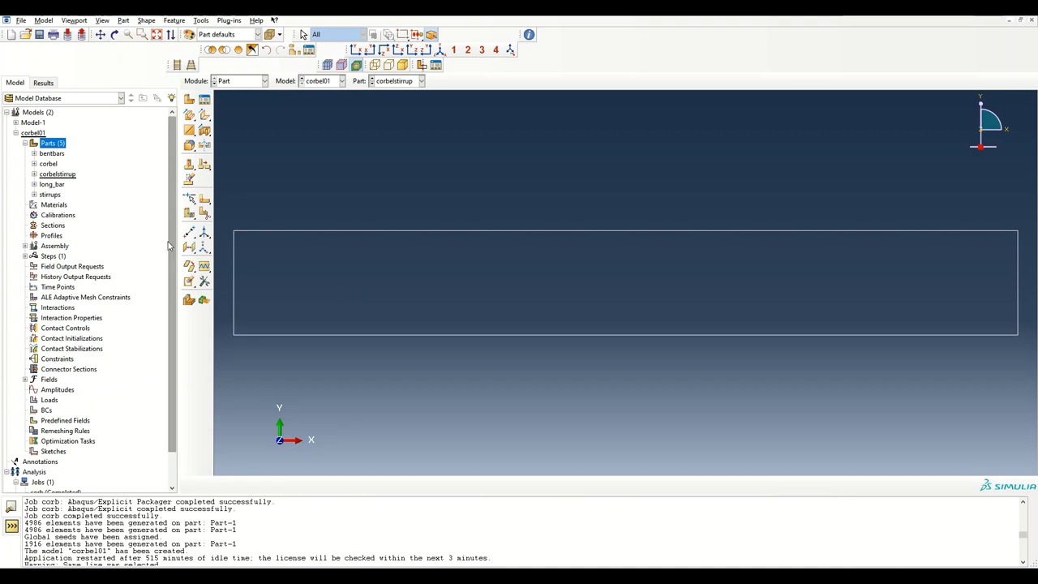
Step: Create a new material named concrete
double_click(53, 204)
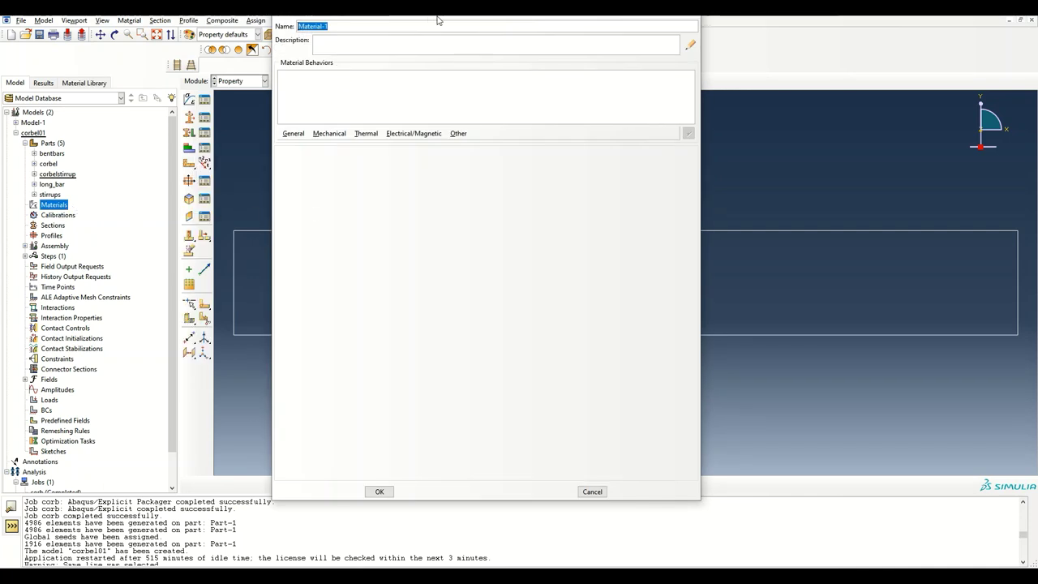
drag(438, 20, 500, 96)
text(c)
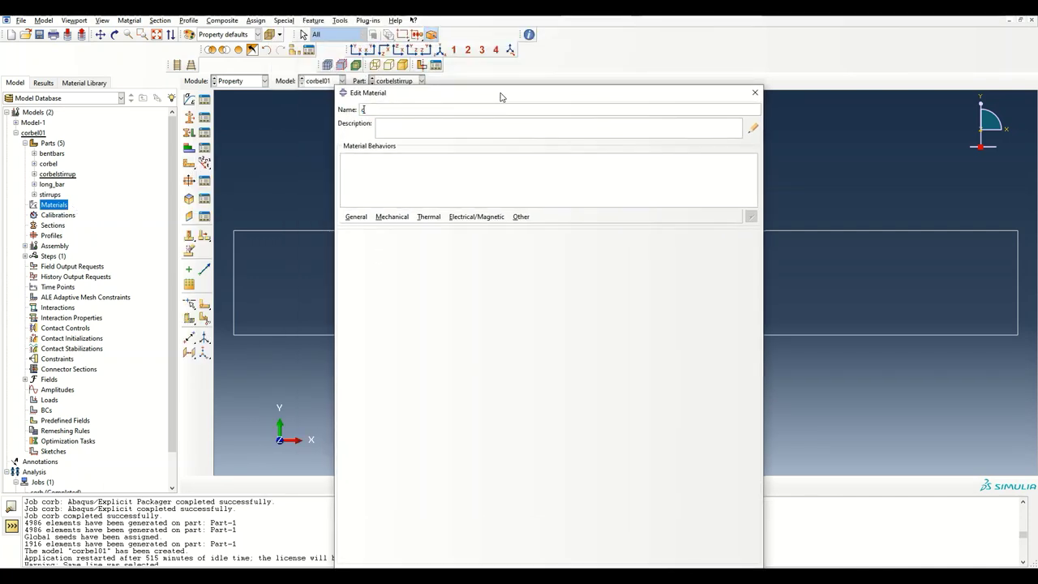
text(oncrete)
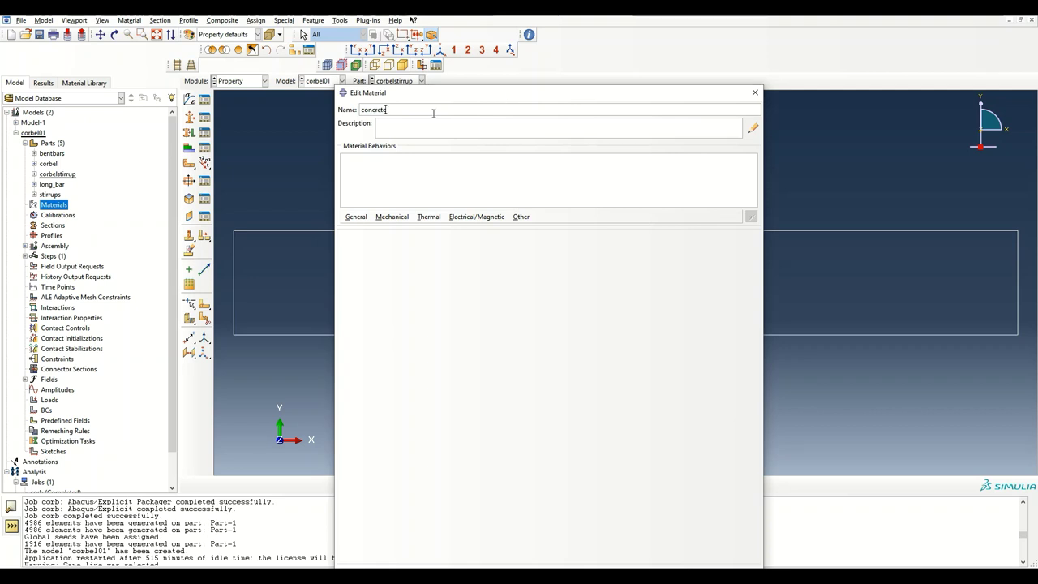
drag(444, 96, 464, 55)
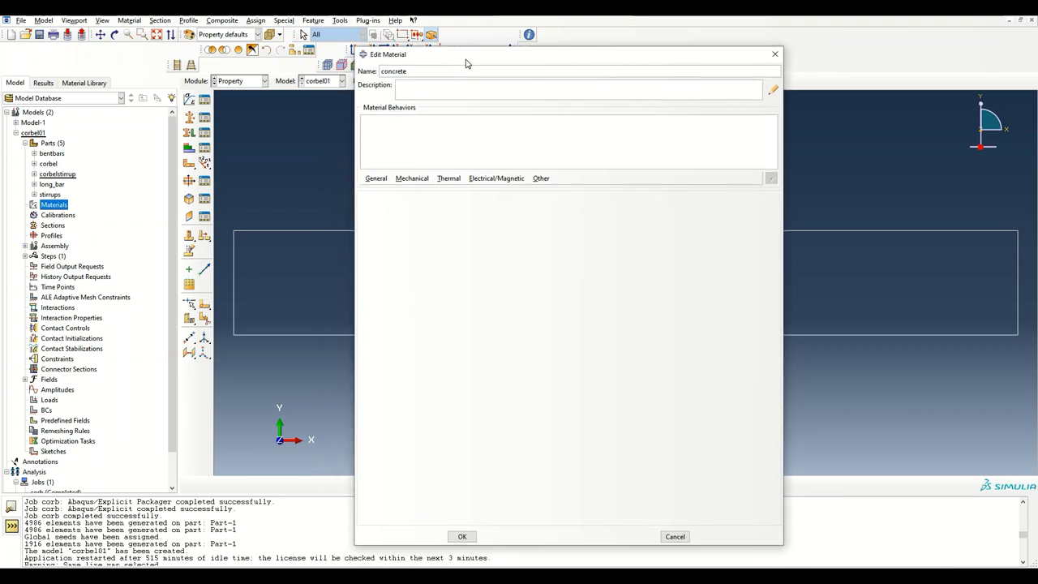
Step: Add a uniform Density behavior to the concrete material with a mass density of 2.4e-9
click(377, 176)
click(380, 187)
click(415, 282)
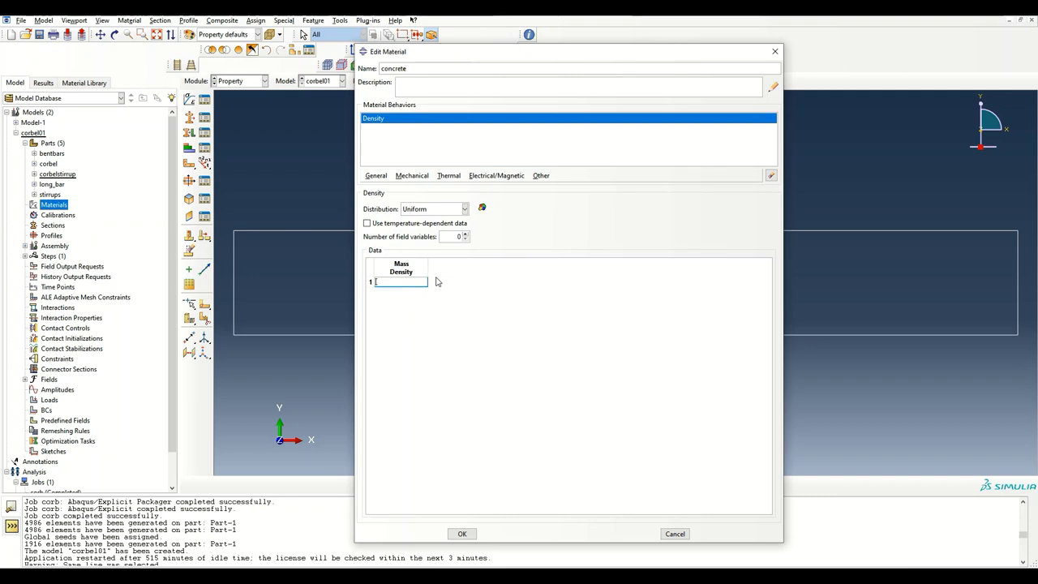
text(2.4e-9)
drag(396, 282, 358, 286)
click(395, 282)
Step: Add an isotropic Elastic behavior to the concrete material
click(378, 177)
click(427, 180)
click(428, 179)
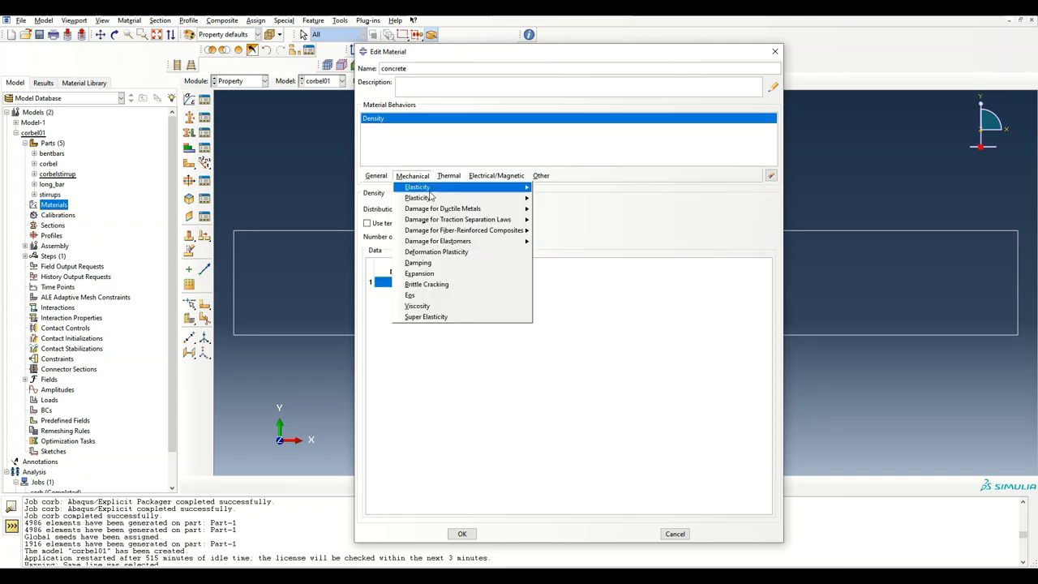
mouse_move(438, 188)
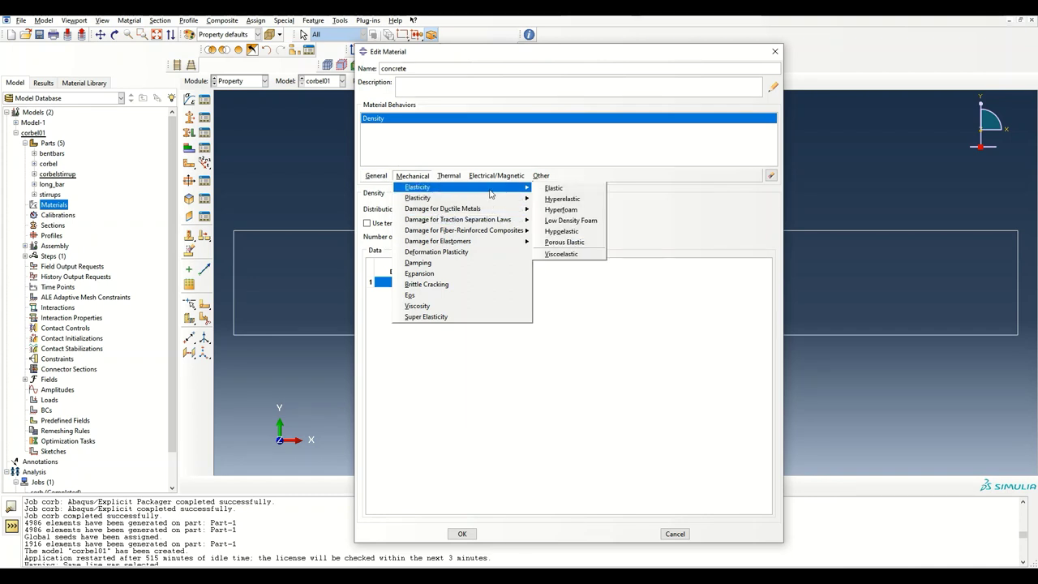
click(556, 189)
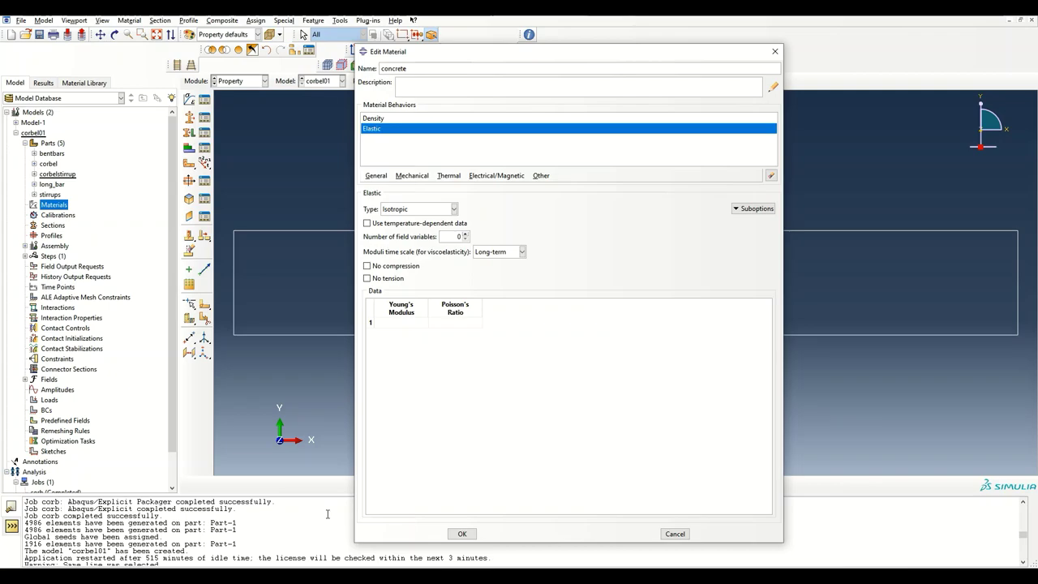
Step: Switch to the Excel workbook and copy the Young's modulus and Poisson's ratio values from A5:B5 of the 25MPa sheet
key(alt+Tab)
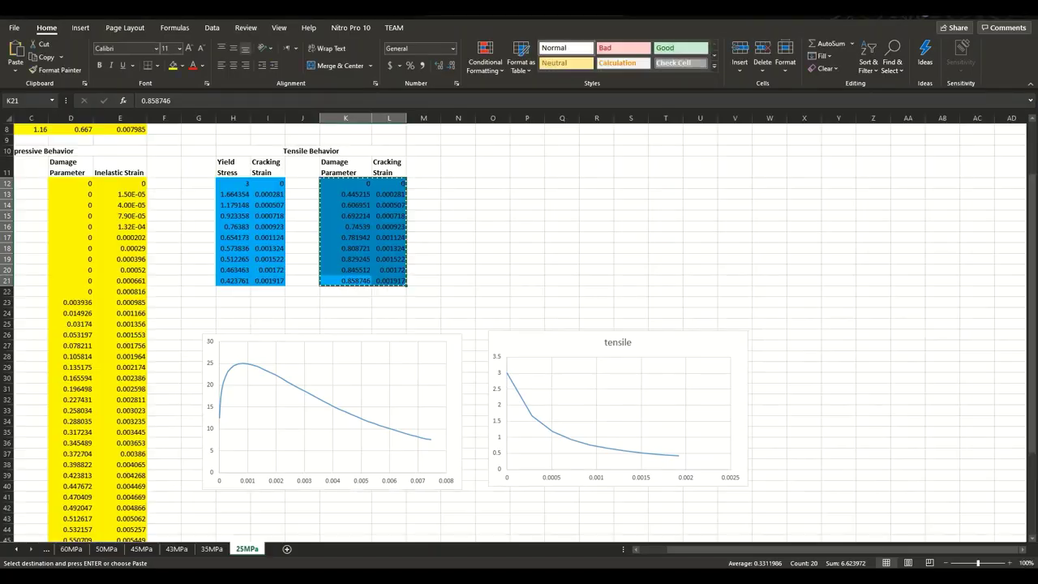
scroll(45, 243, up, 3)
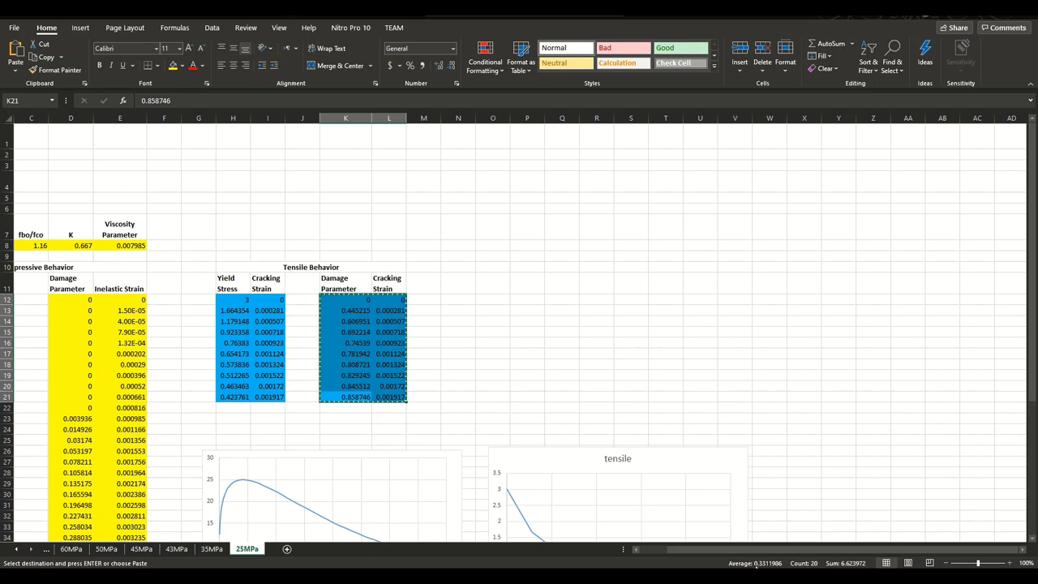
drag(677, 550, 610, 551)
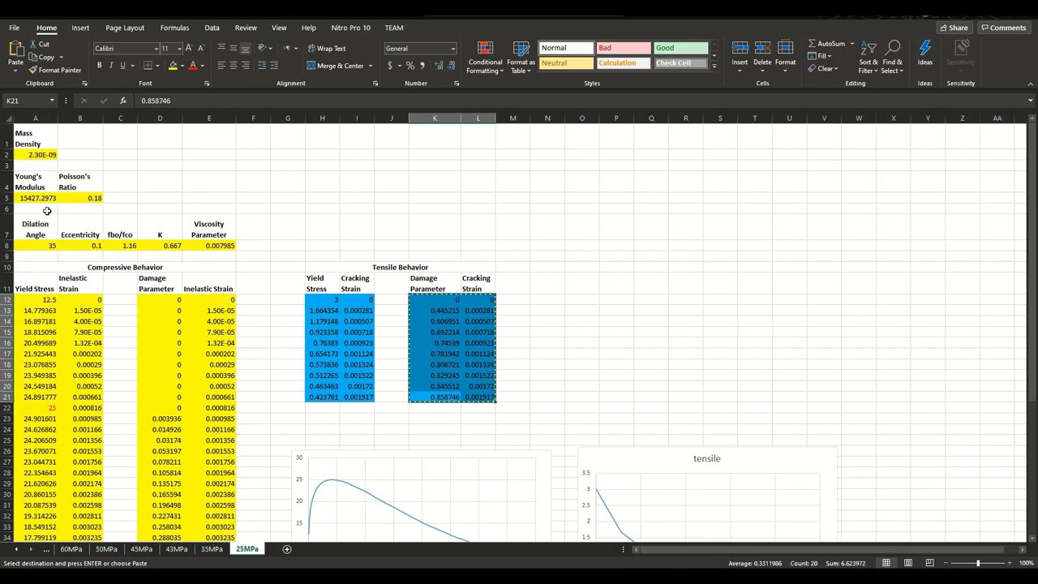
drag(44, 198, 89, 198)
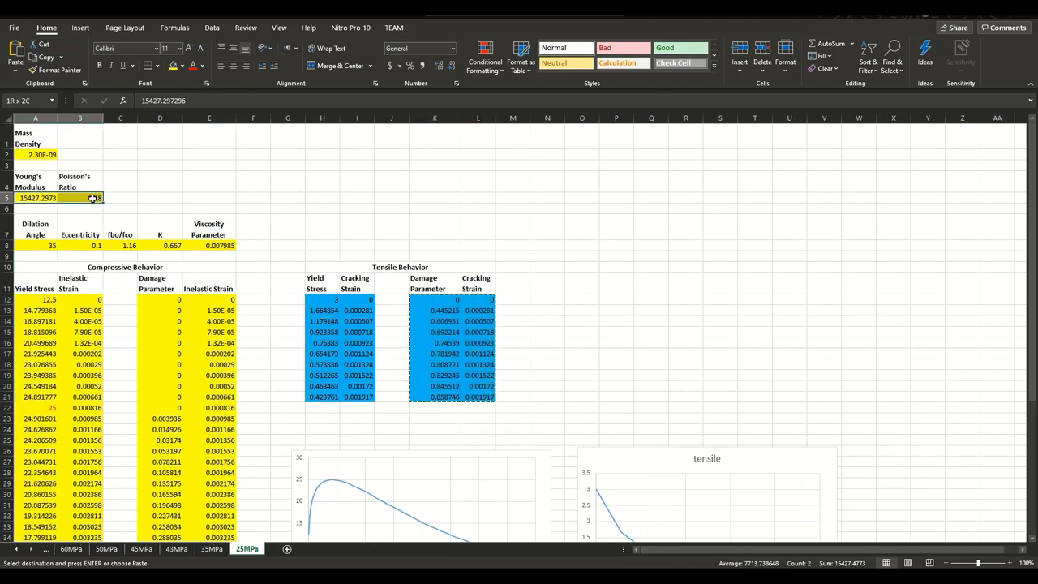
key(ctrl+c)
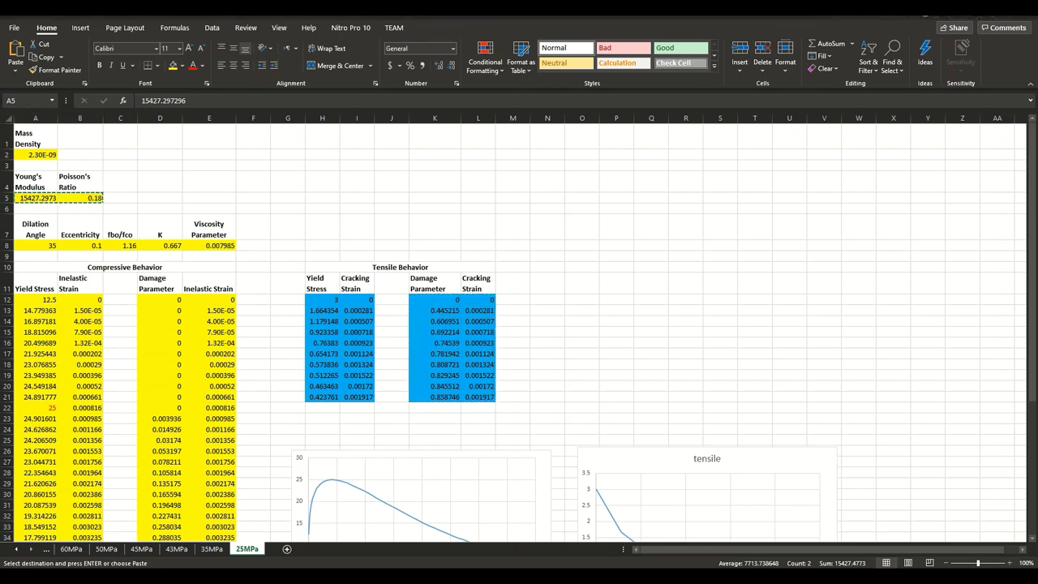
Step: Return to Abaqus and paste Young's modulus 15427.2973 and Poisson's ratio 0.18 into the concrete's elastic data
key(alt+Tab)
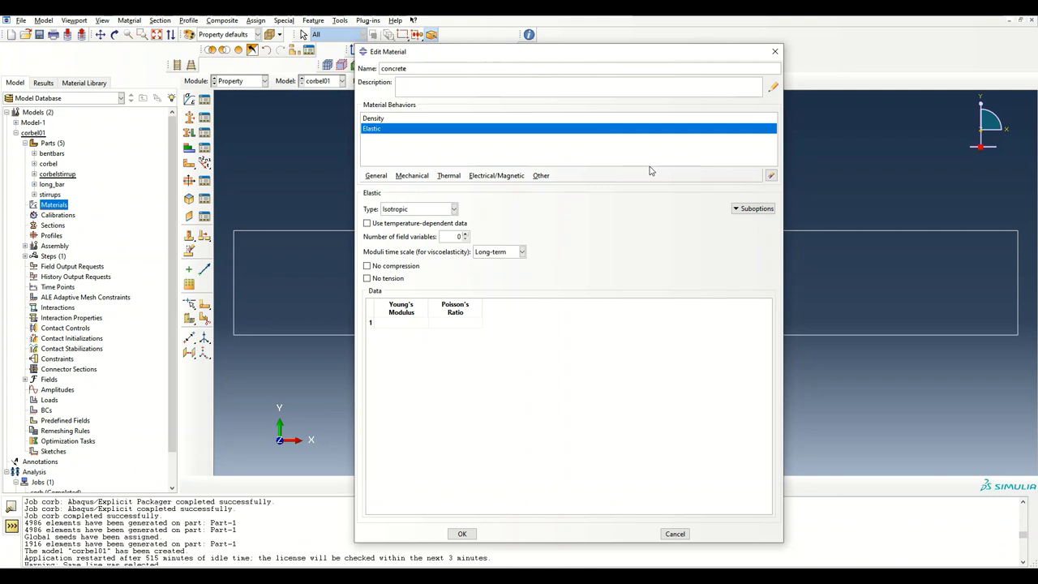
click(388, 322)
key(ctrl+v)
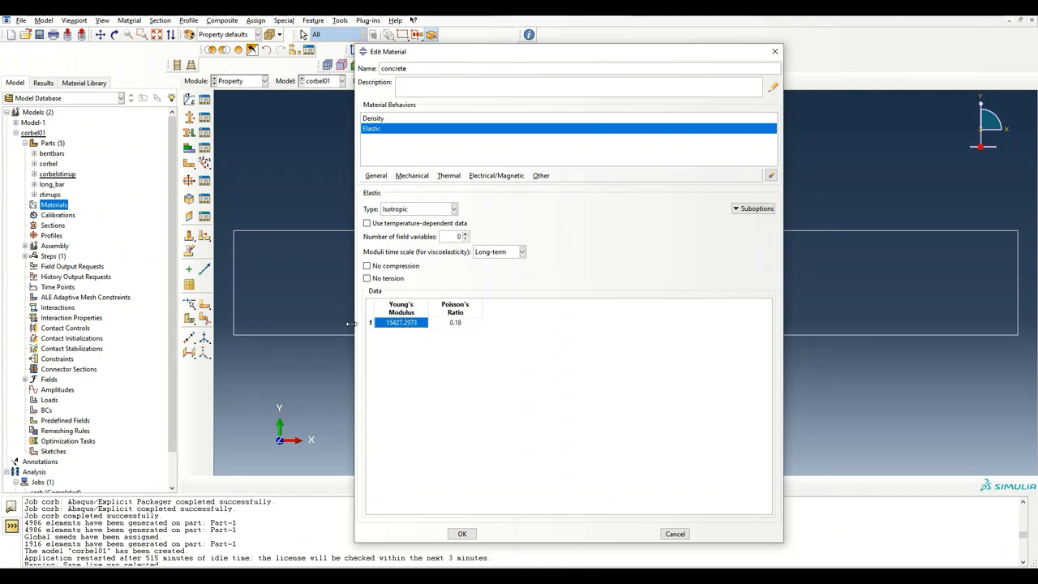
Step: Add Concrete Damaged Plasticity to the concrete and fill its plasticity data from A8:E8 of the Excel sheet: 35, 0.1, 1.16, 0.667, 0.007985
click(411, 176)
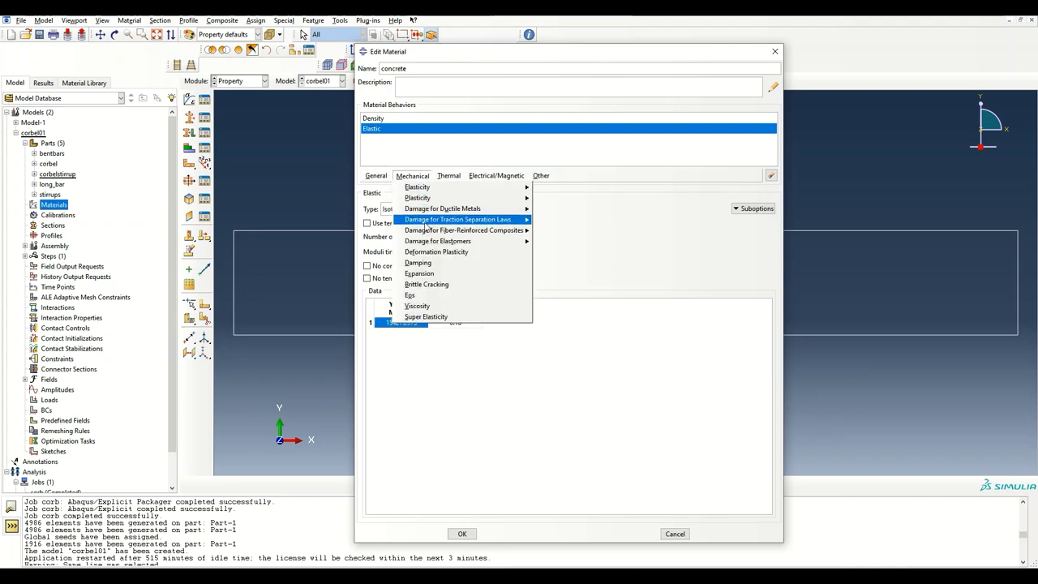
mouse_move(435, 200)
click(572, 242)
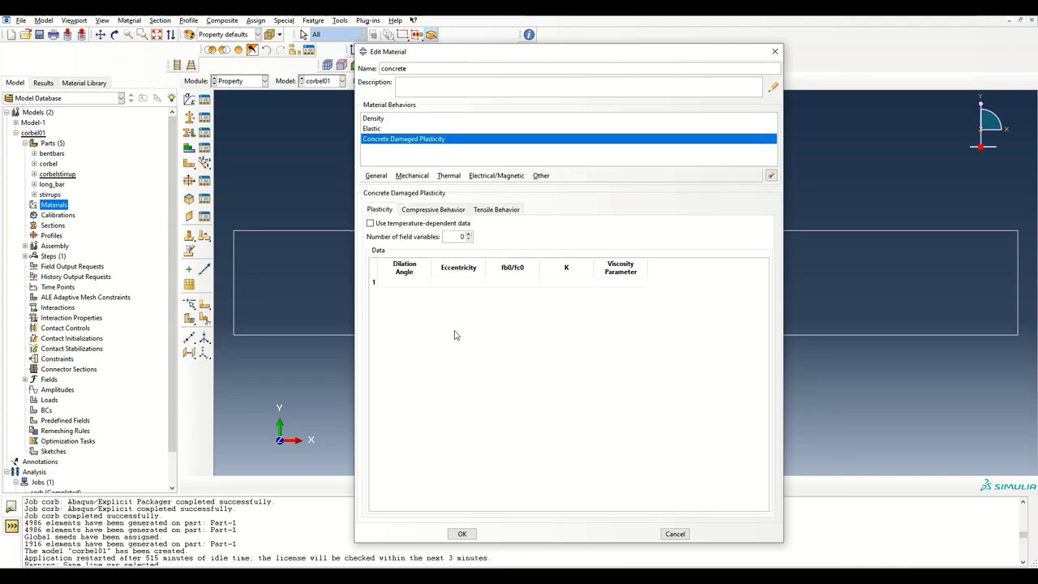
key(alt+Tab)
drag(55, 244, 212, 246)
key(ctrl+c)
key(alt+Tab)
click(409, 281)
key(ctrl+v)
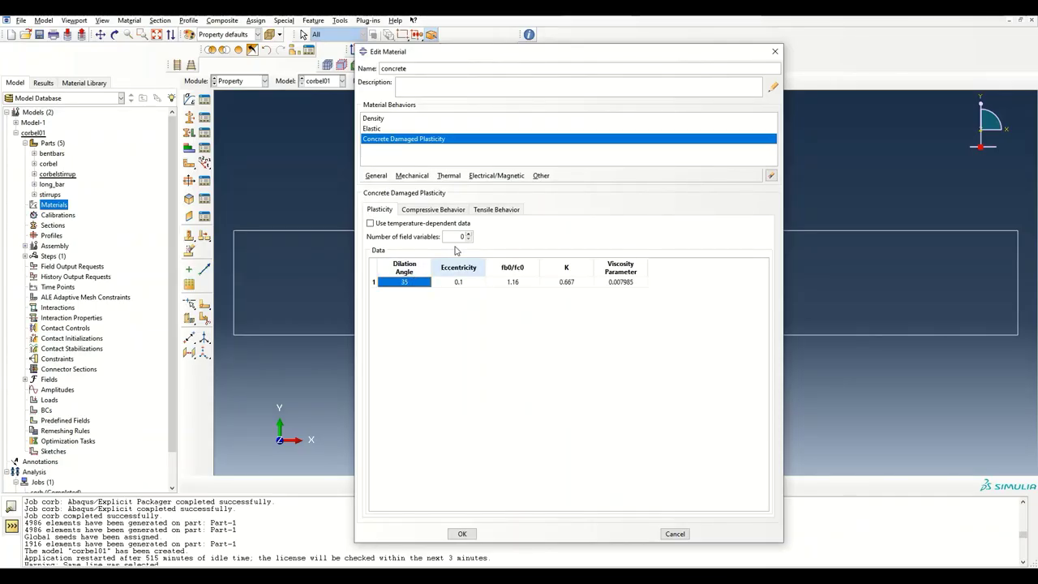
Step: Fill the concrete's compressive behavior table in Abaqus with the yield stress and inelastic strain values from A12:B56 of the Excel sheet
click(412, 210)
key(alt+Tab)
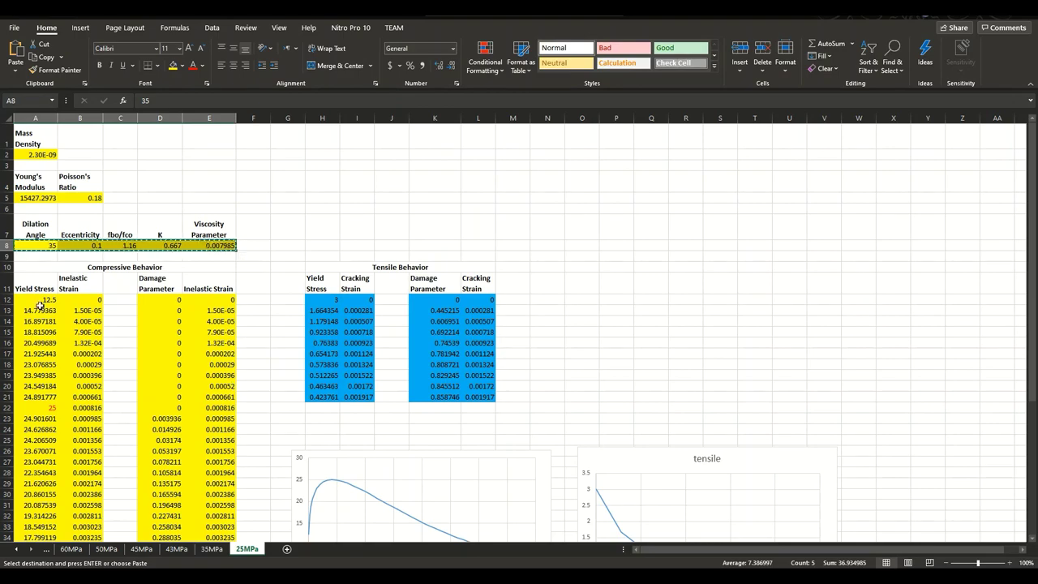
drag(36, 301, 76, 495)
key(alt+Tab)
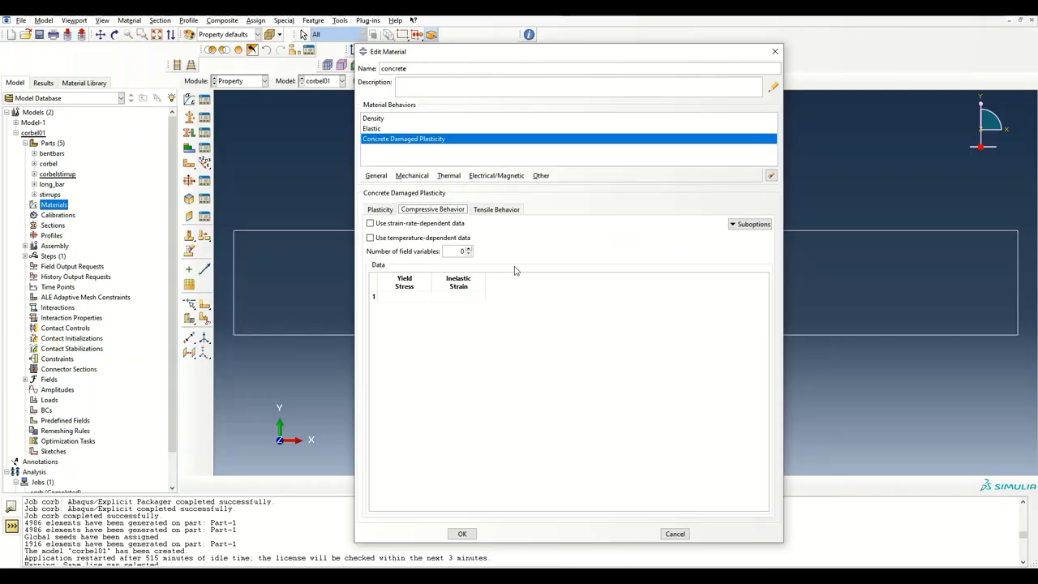
click(382, 298)
key(ctrl+v)
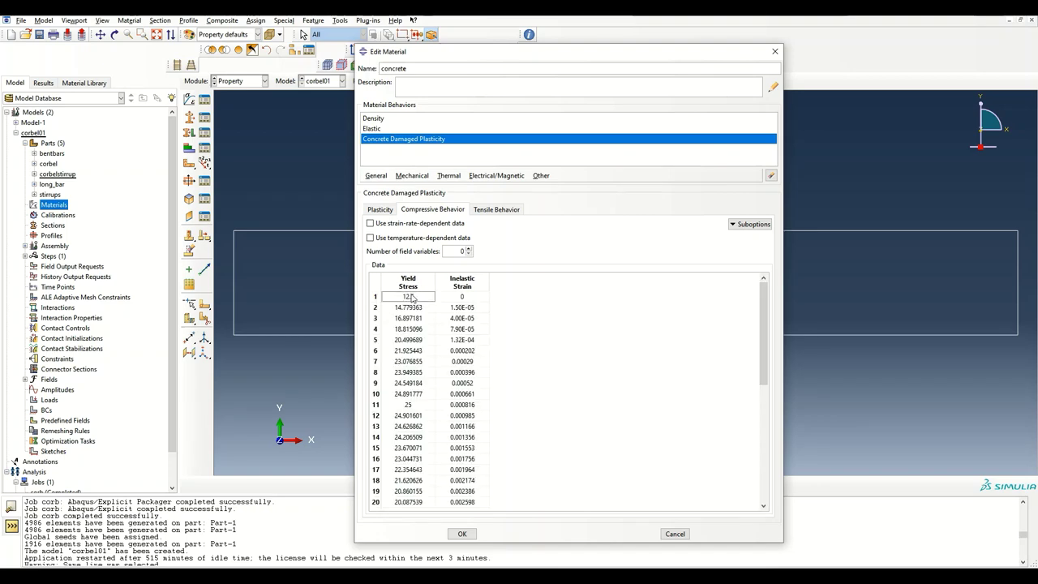
Step: Add the Compression Damage suboption using the damage parameter and inelastic strain values copied from D12:E56 of the Excel sheet
click(750, 224)
click(766, 237)
key(alt+Tab)
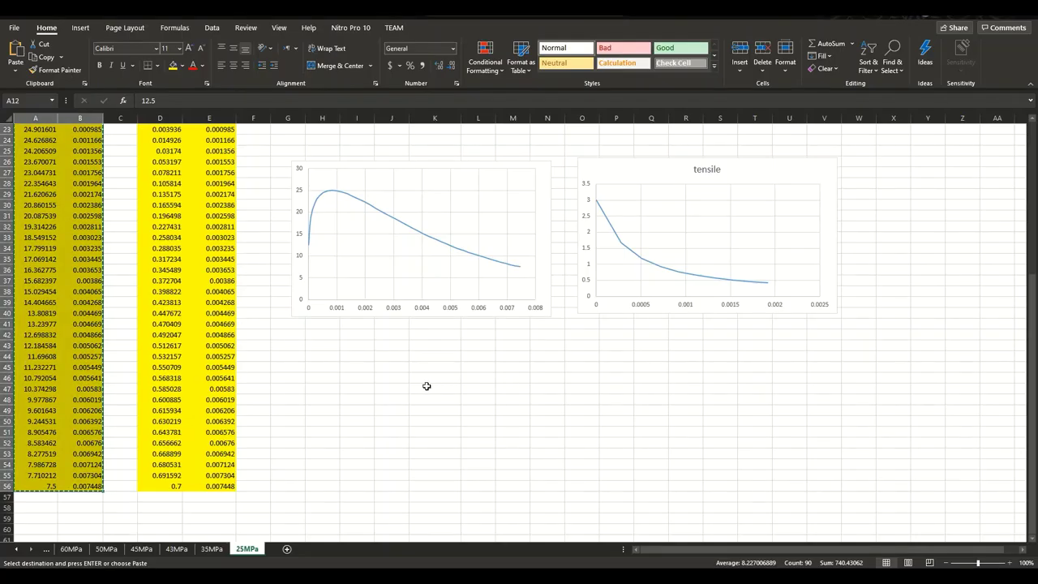
drag(212, 486, 158, 177)
key(alt+Tab)
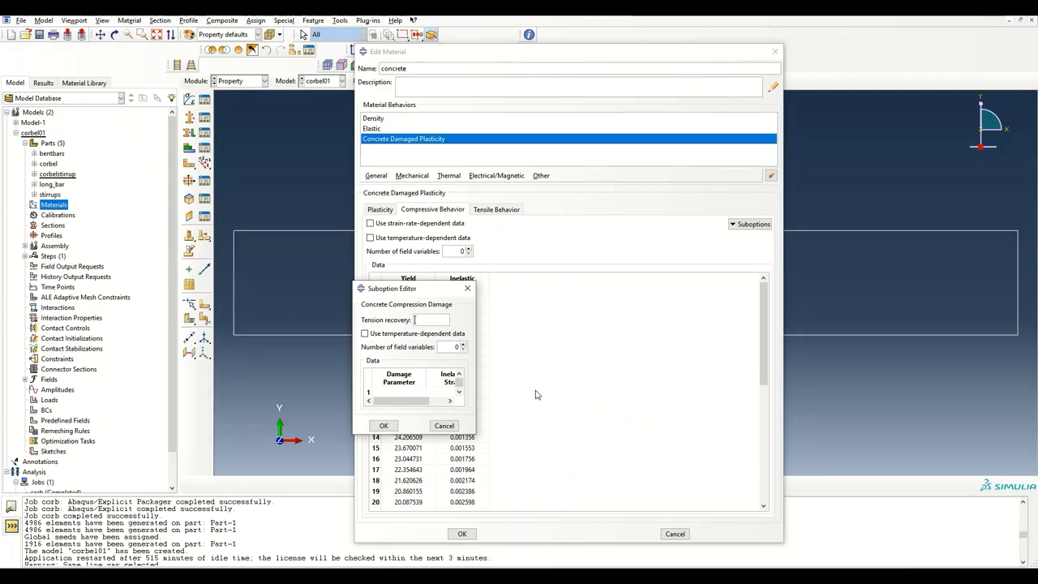
double_click(398, 393)
key(ctrl+v)
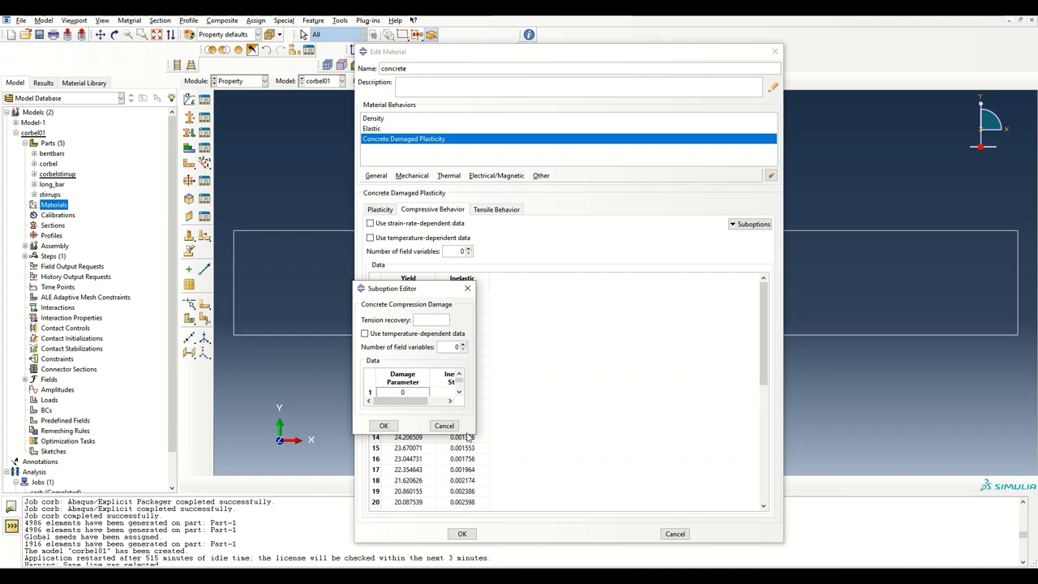
drag(478, 438, 591, 551)
click(409, 537)
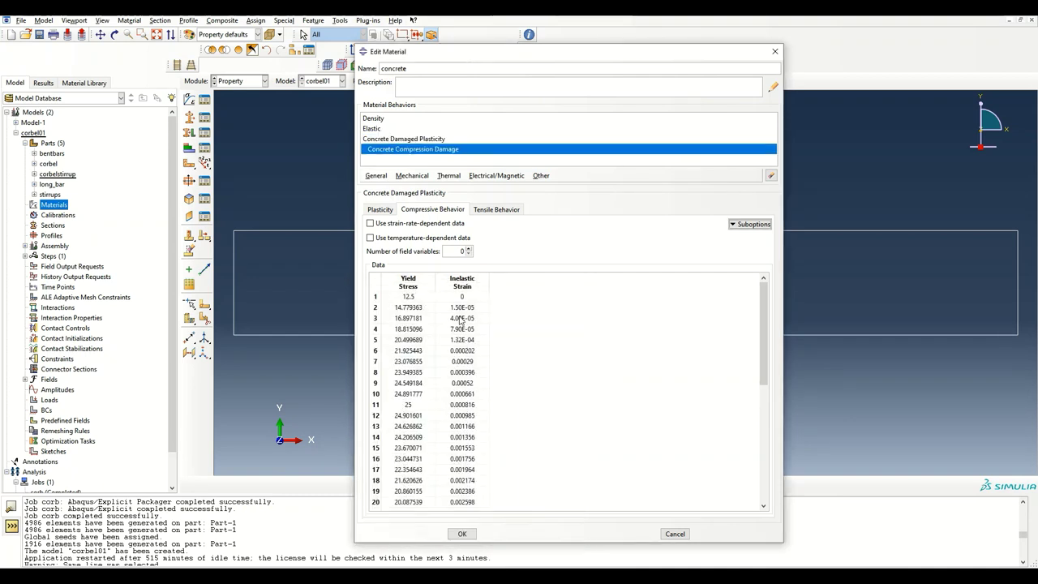
Step: Fill the concrete's tensile behavior table with the yield stress and cracking strain values from H12:I21 of the Excel sheet
click(495, 210)
key(alt+Tab)
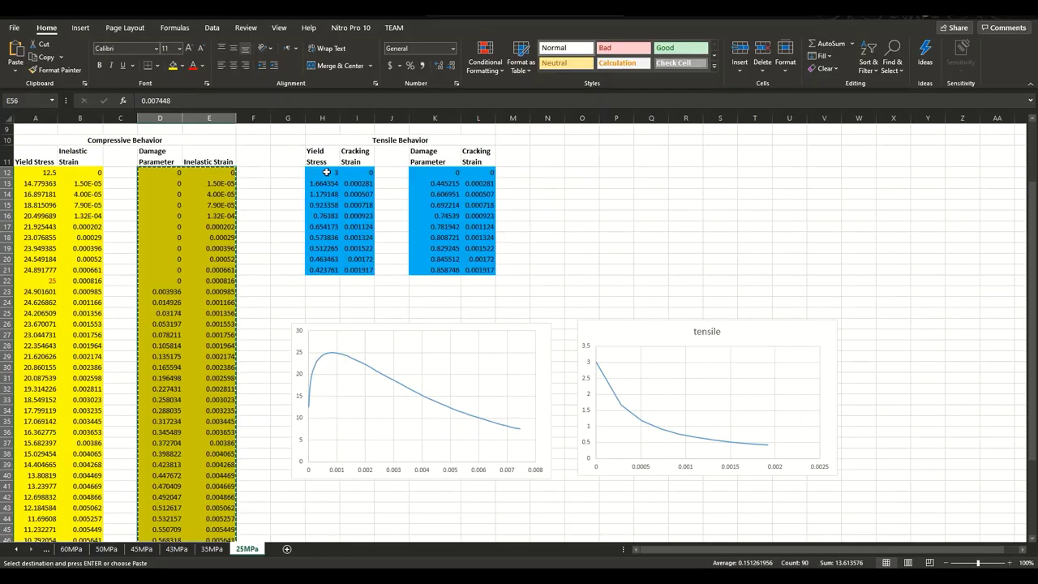
drag(321, 172, 356, 271)
key(ctrl+c)
key(alt+Tab)
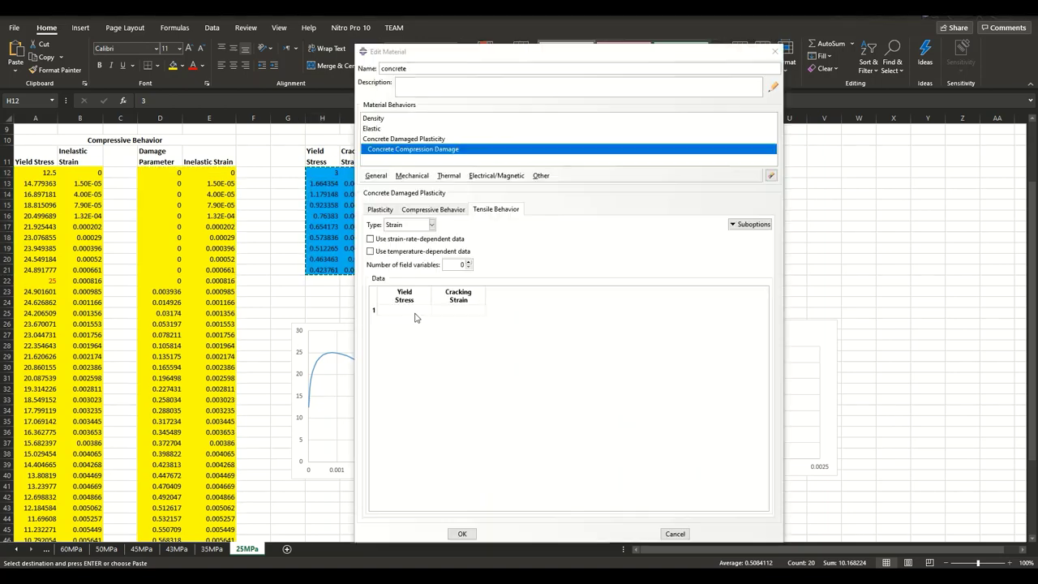
click(395, 310)
key(ctrl+v)
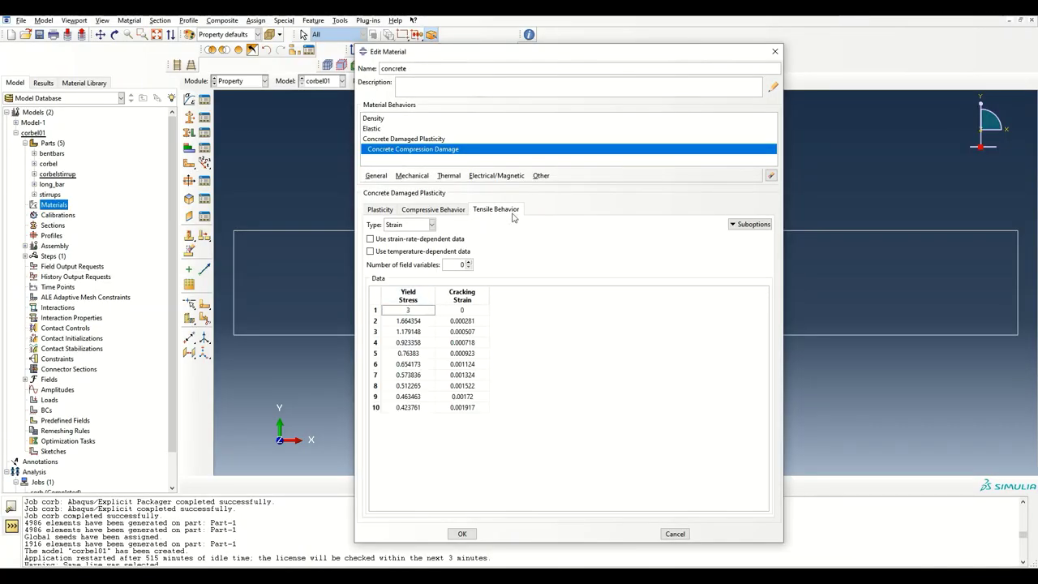
Step: Add the Tension Damage suboption with the values from K12:L21 of the Excel sheet, and save the concrete material
click(730, 224)
click(742, 235)
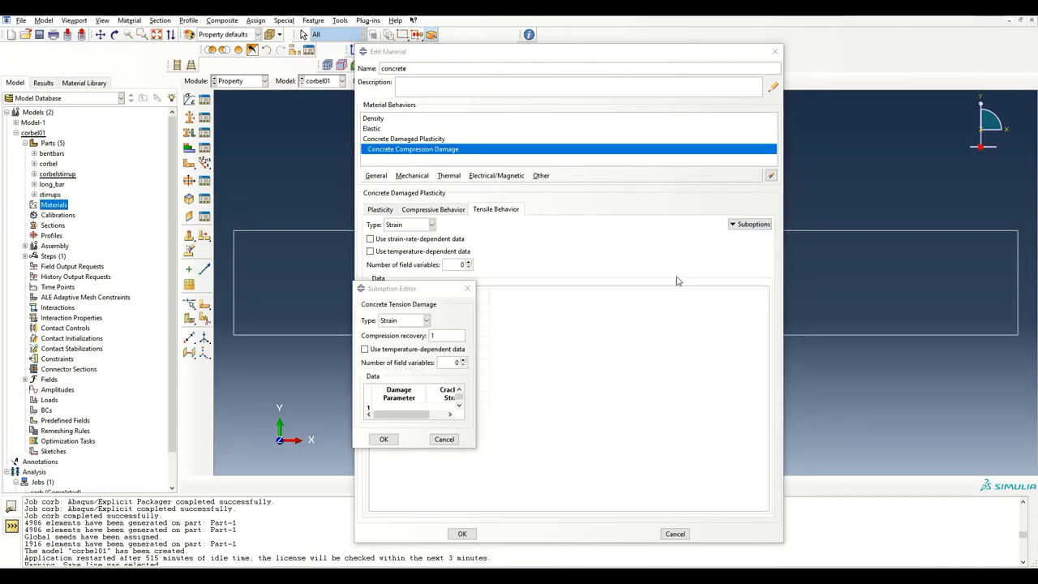
key(alt+Tab)
drag(434, 172, 489, 270)
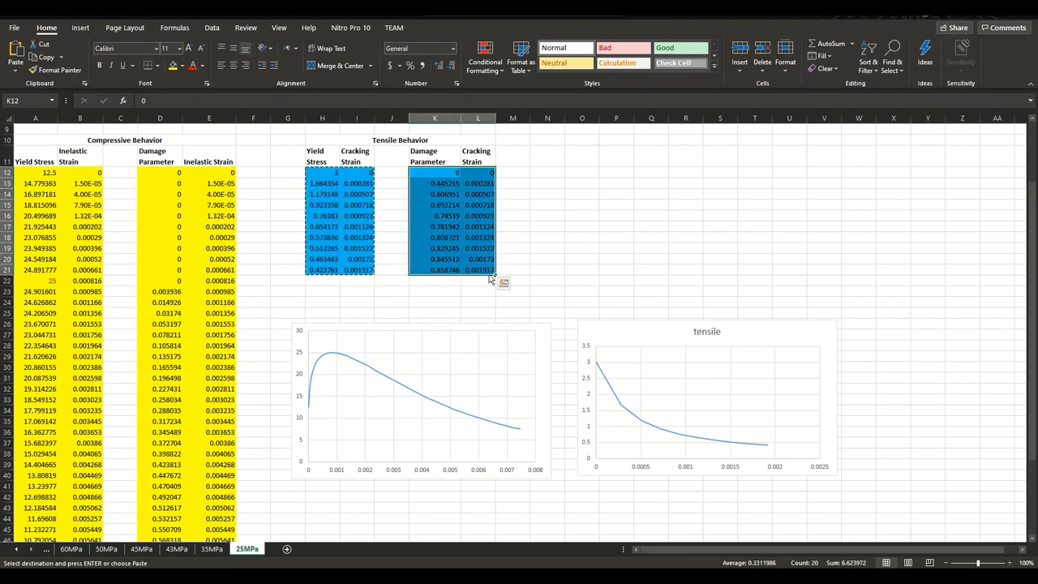
key(ctrl+c)
key(alt+Tab)
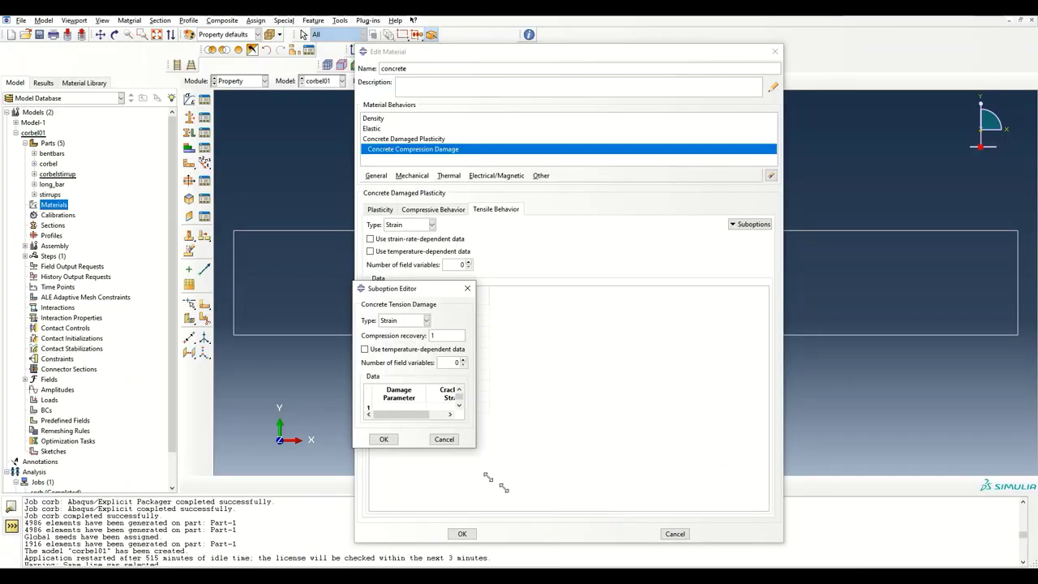
drag(480, 454, 549, 500)
click(403, 408)
key(ctrl+v)
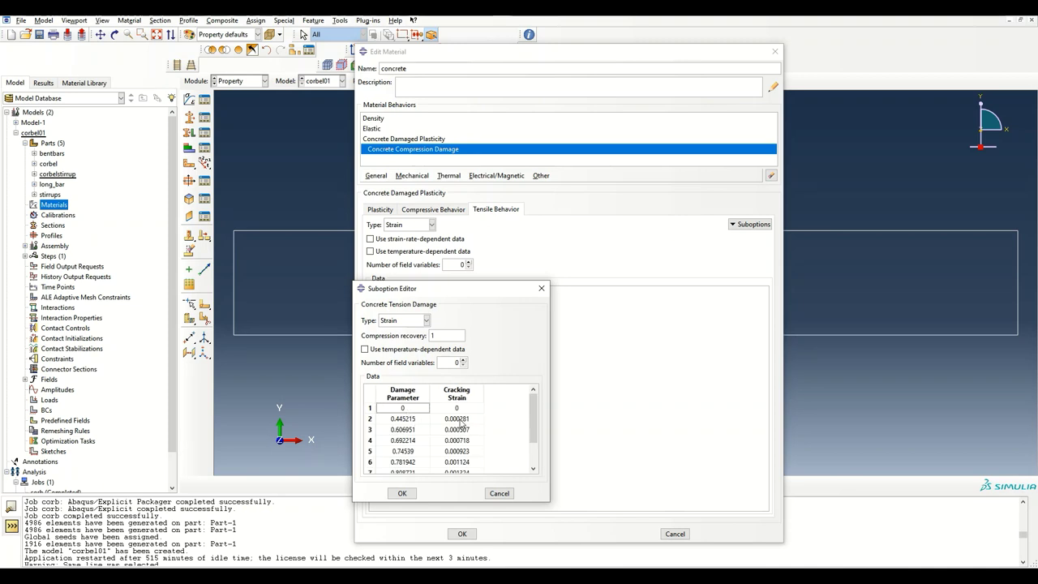
scroll(414, 438, down, 2)
click(402, 493)
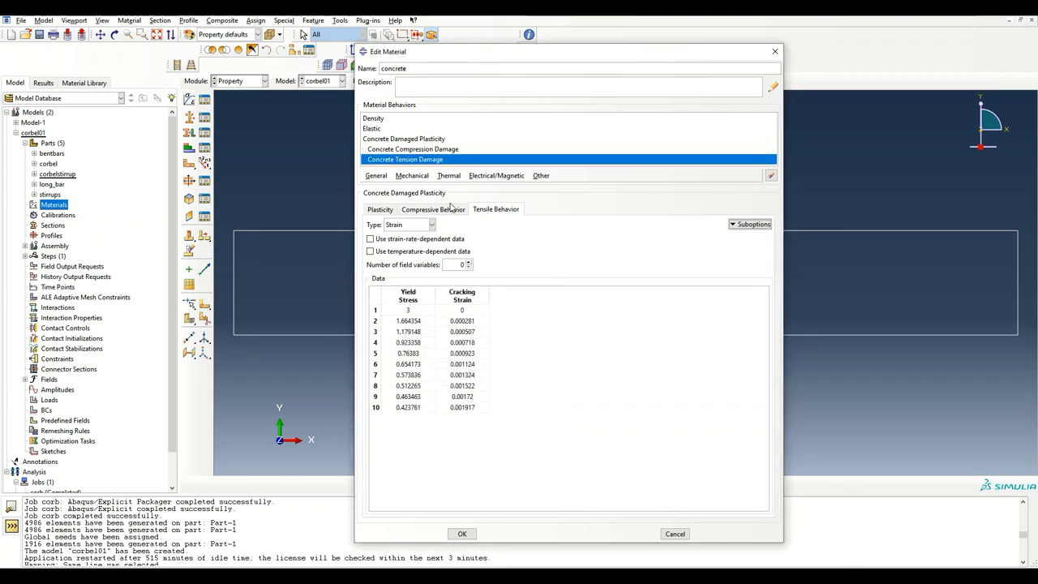
click(462, 534)
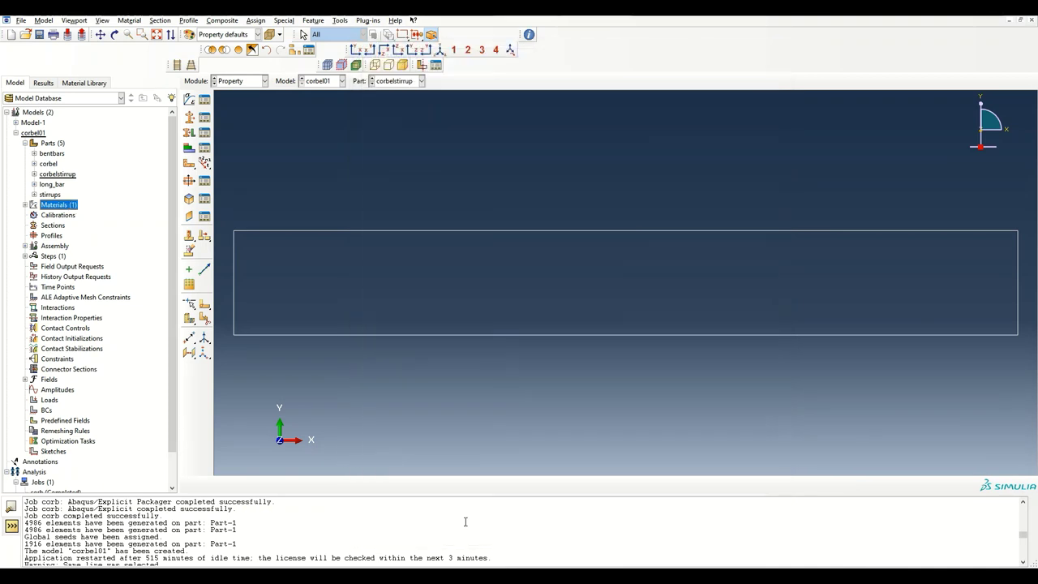
Step: Create a second material named steel and enter its uniform mass density
double_click(60, 204)
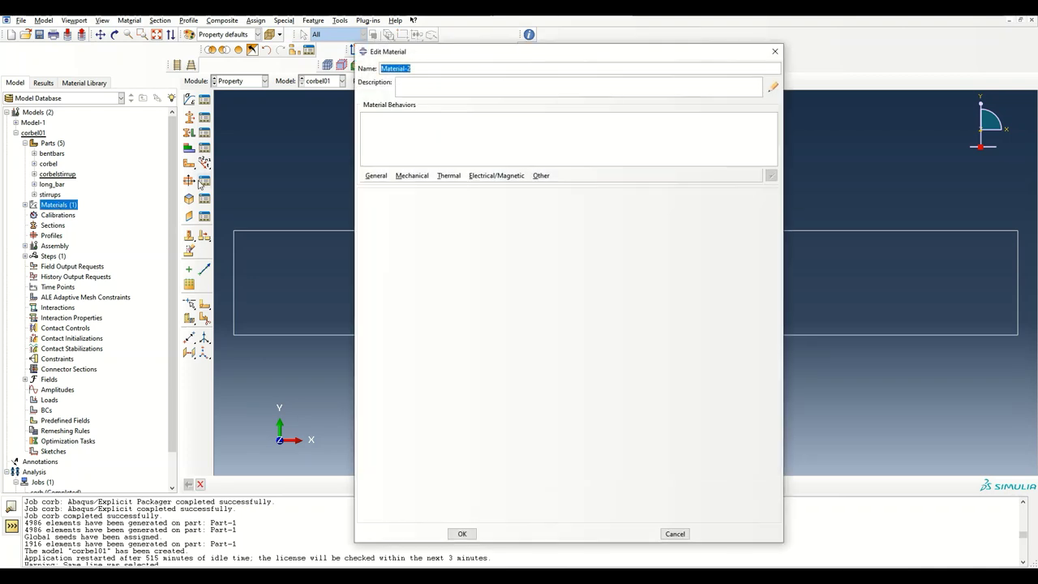
key(BackSpace)
text(steel)
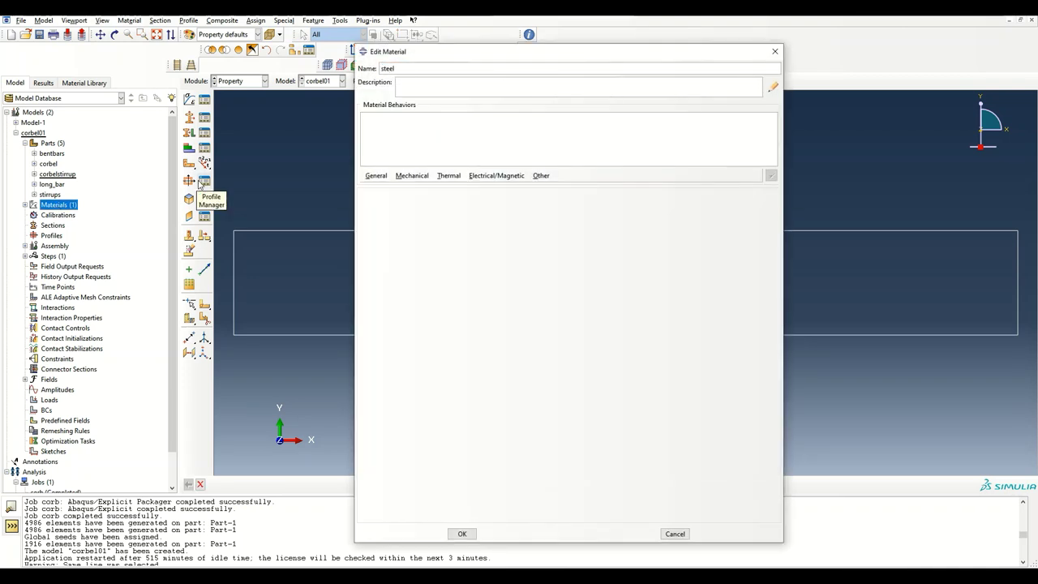
click(374, 176)
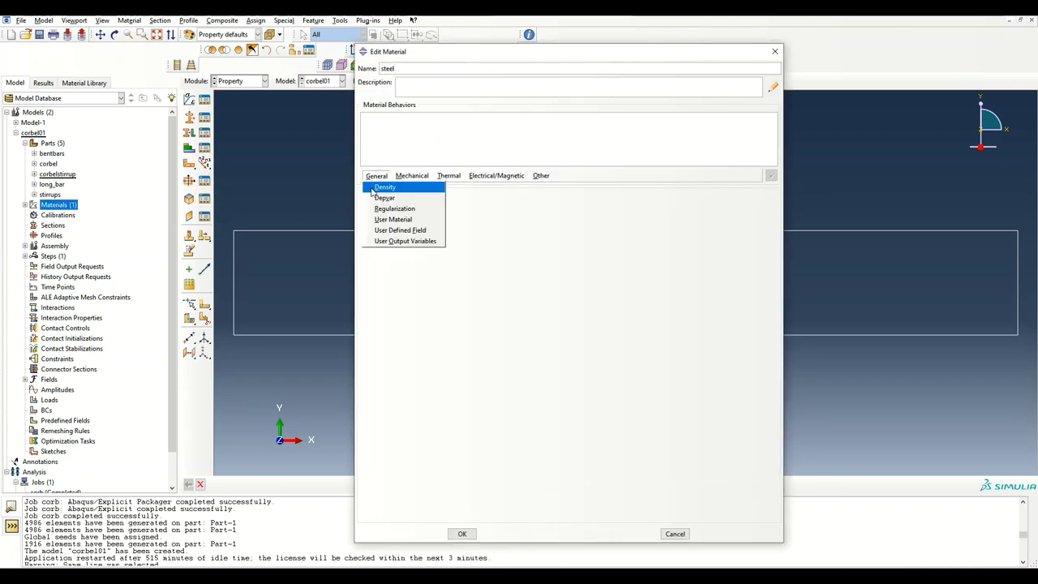
click(375, 188)
click(401, 284)
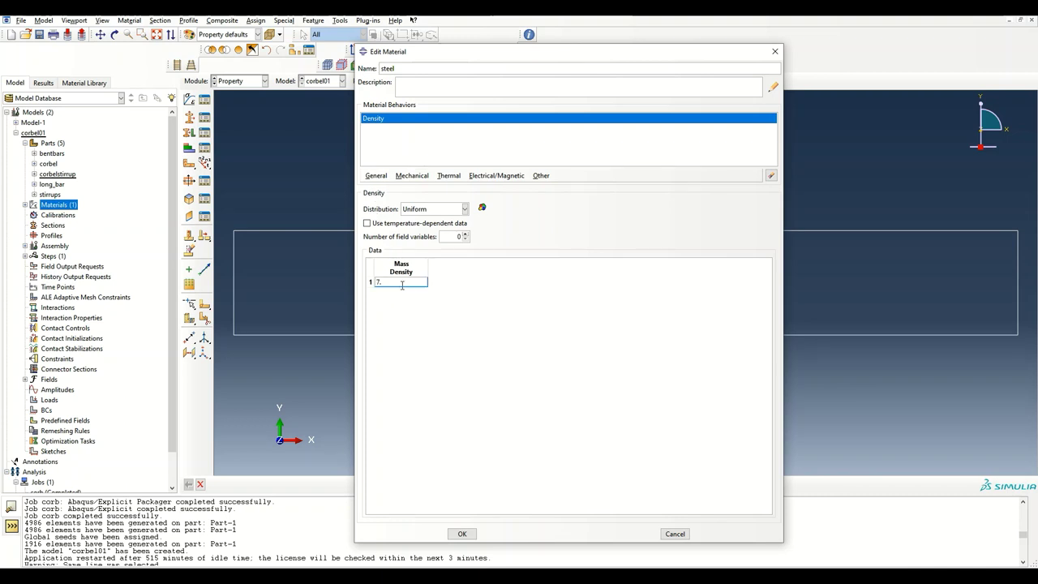
Step: Add an isotropic Elastic behavior to the steel with Young's modulus 210000 and Poisson's ratio 0.3
click(412, 176)
mouse_move(454, 185)
click(556, 186)
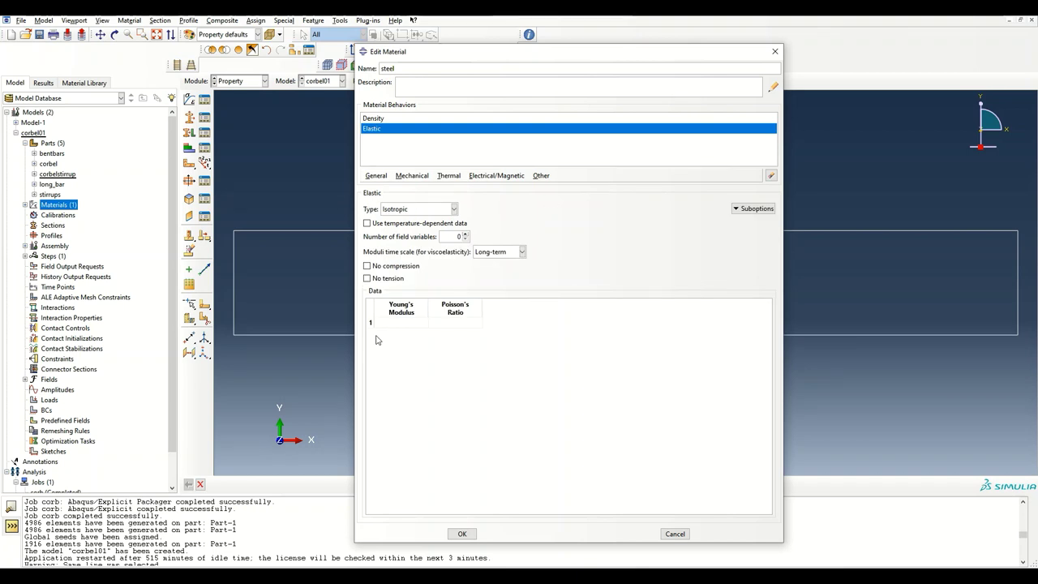
click(395, 323)
click(475, 323)
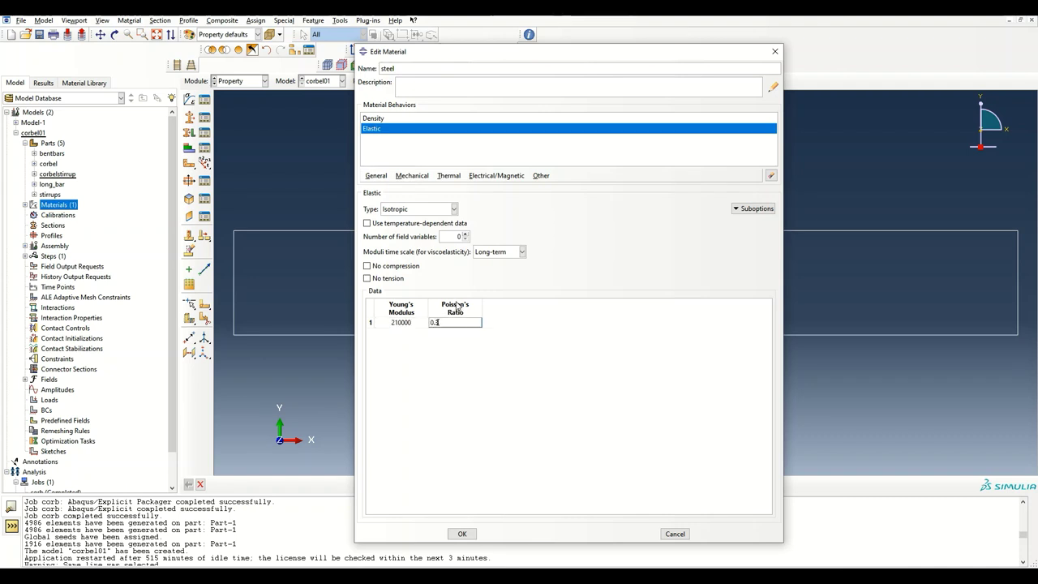
Step: Add an isotropic Plastic behavior to the steel with yield stress 450 at plastic strain 0, and save the material
click(411, 176)
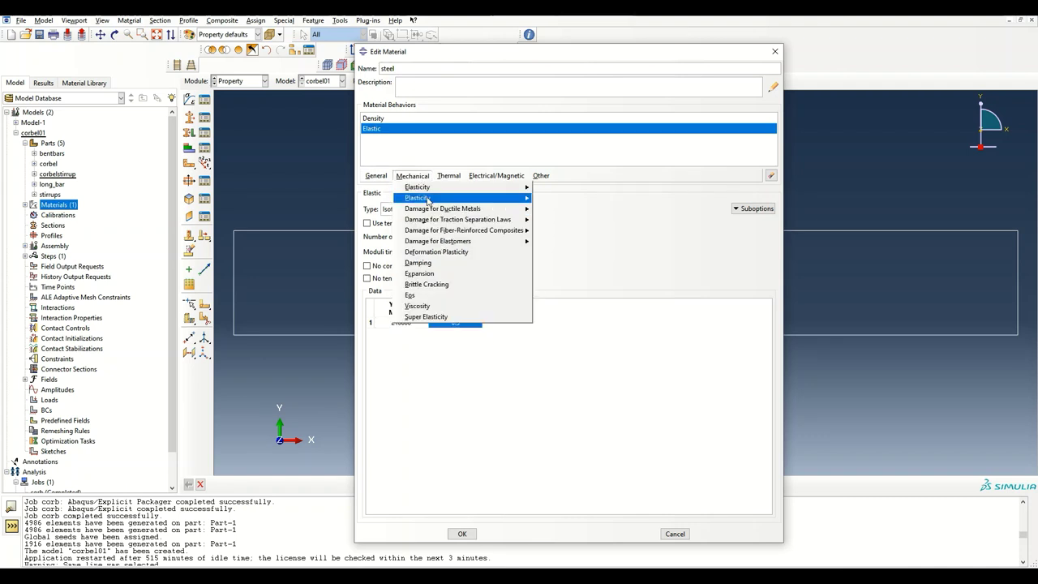
mouse_move(428, 199)
click(548, 197)
click(406, 294)
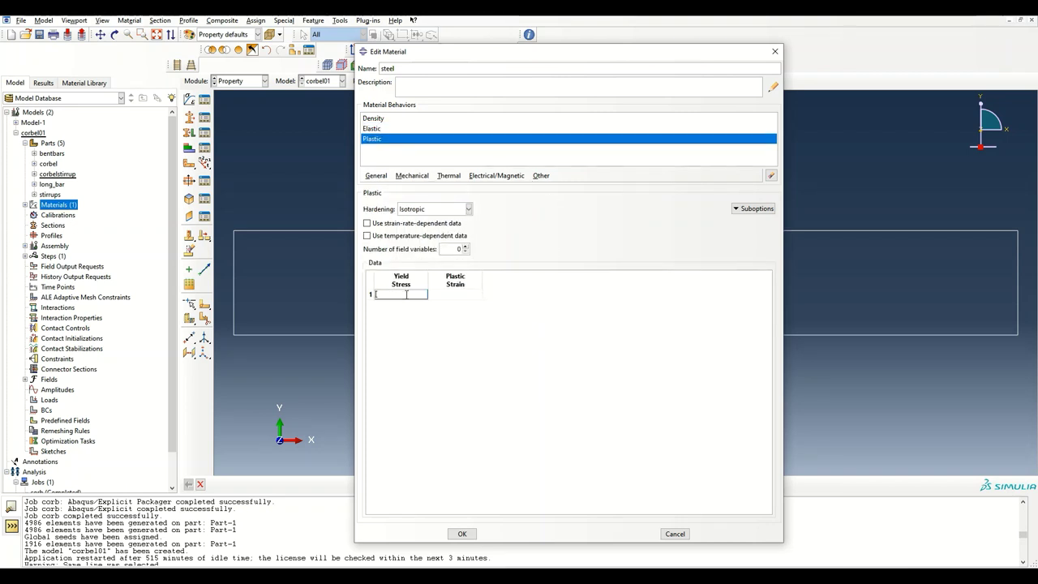
text(450)
key(Tab)
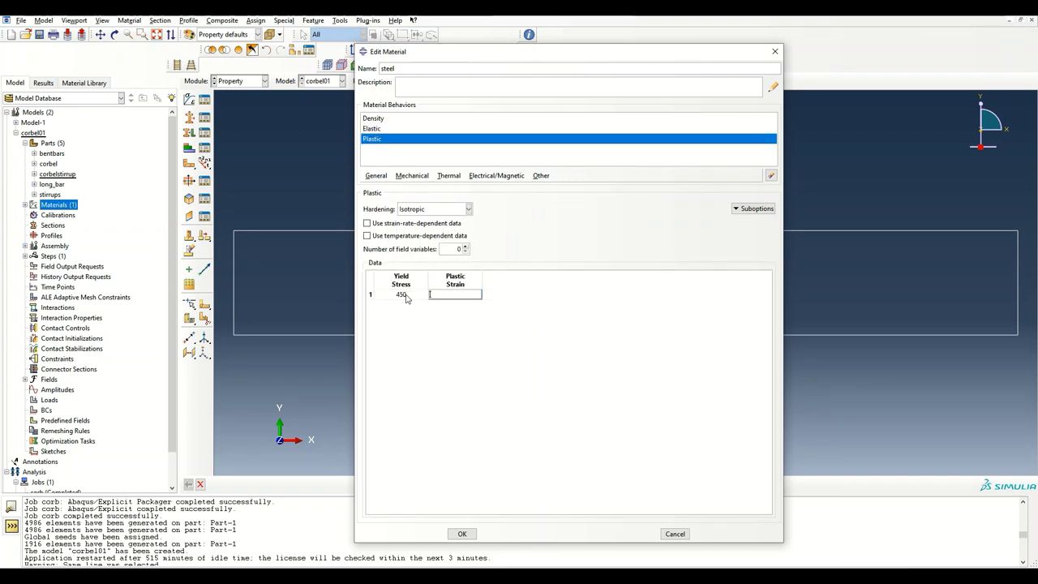
text(0)
click(462, 533)
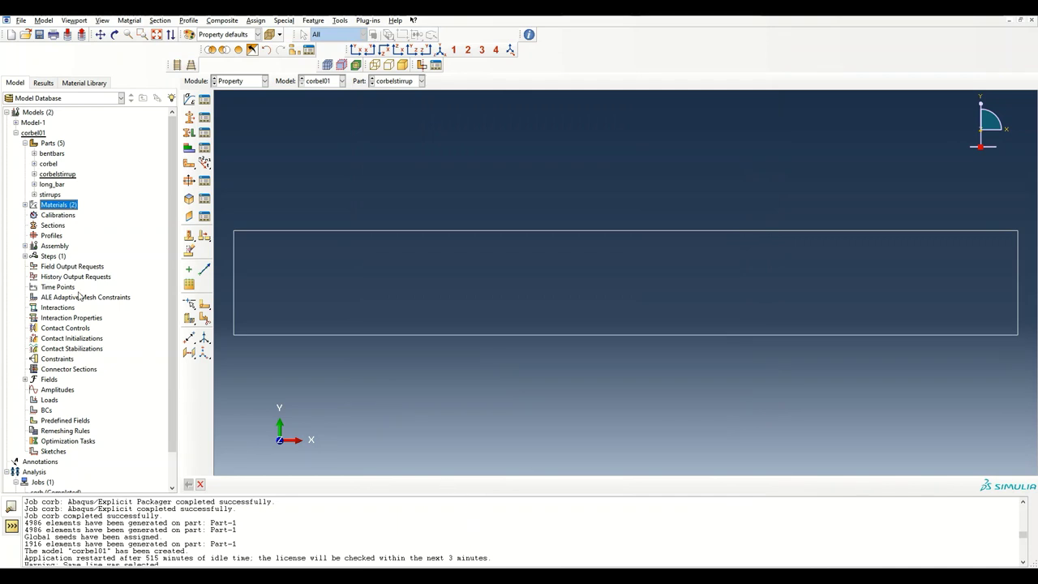
Step: Create a solid homogeneous section named concsec that uses the concrete material
double_click(52, 226)
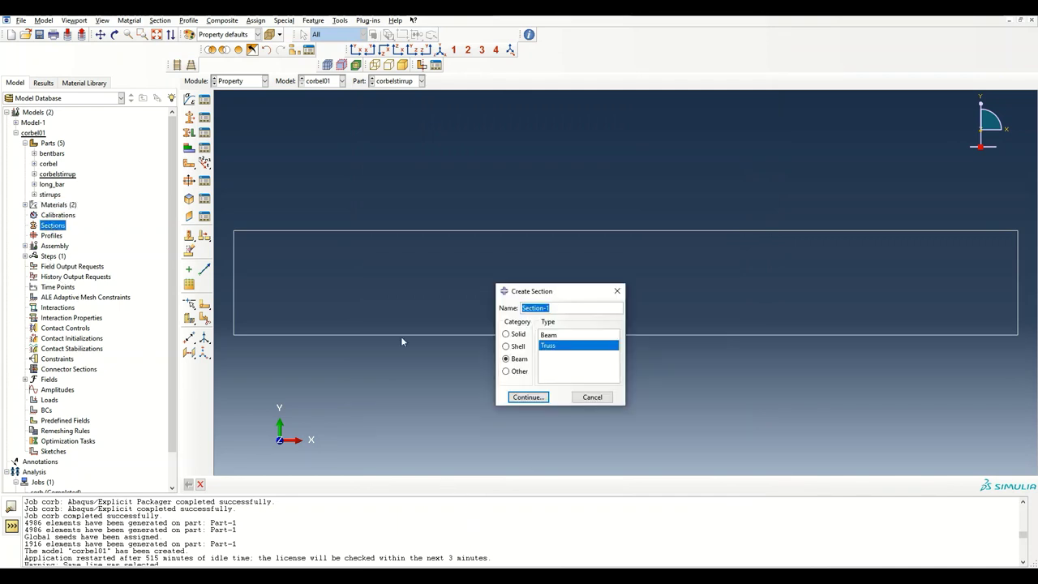
click(506, 334)
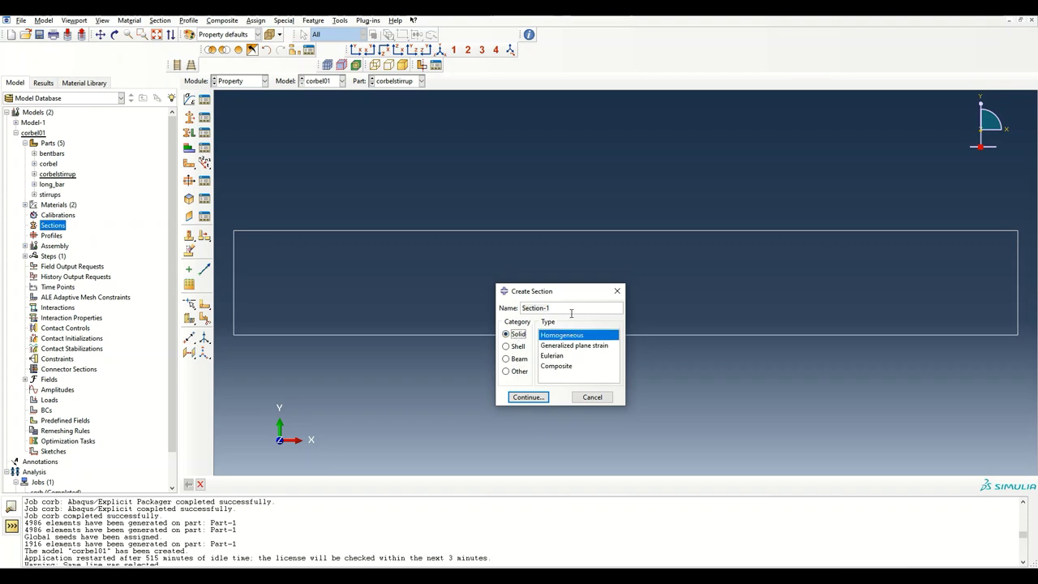
text(concsec)
click(521, 398)
click(505, 221)
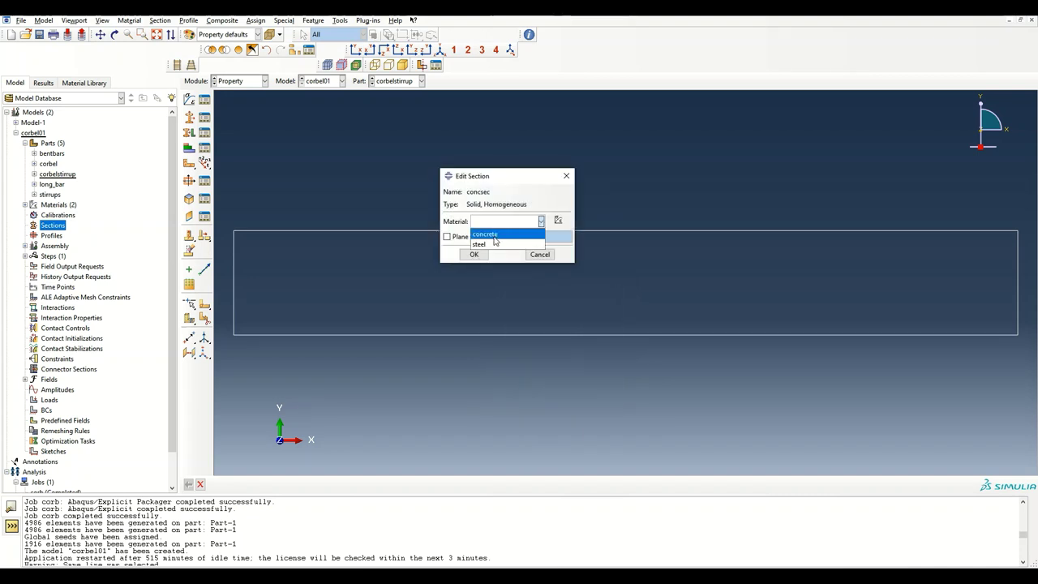
click(487, 237)
click(474, 255)
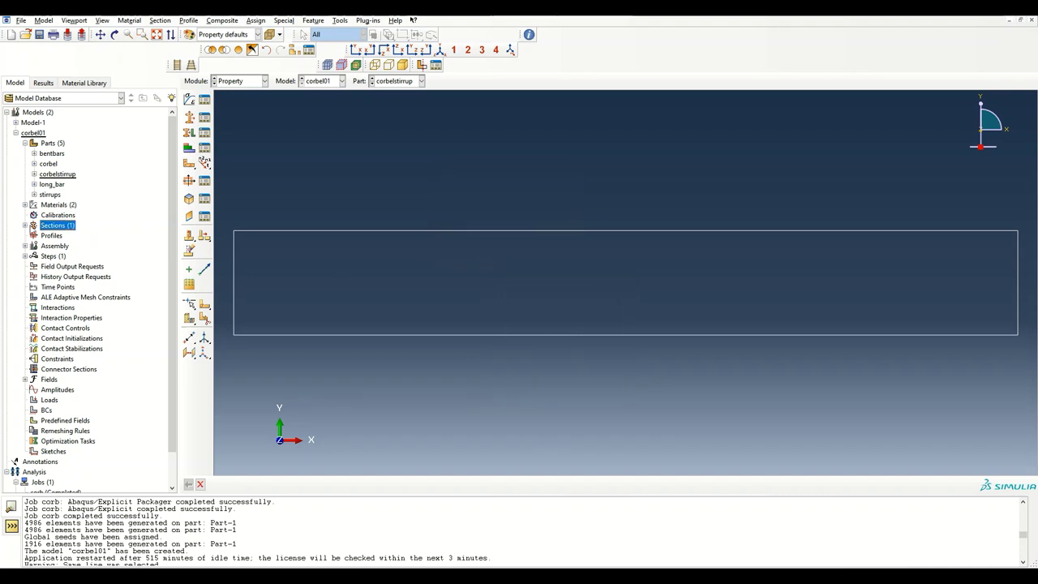
Step: Create a truss section named steelrebar that uses the steel material with a cross-sectional area of 50.24
click(25, 226)
double_click(58, 226)
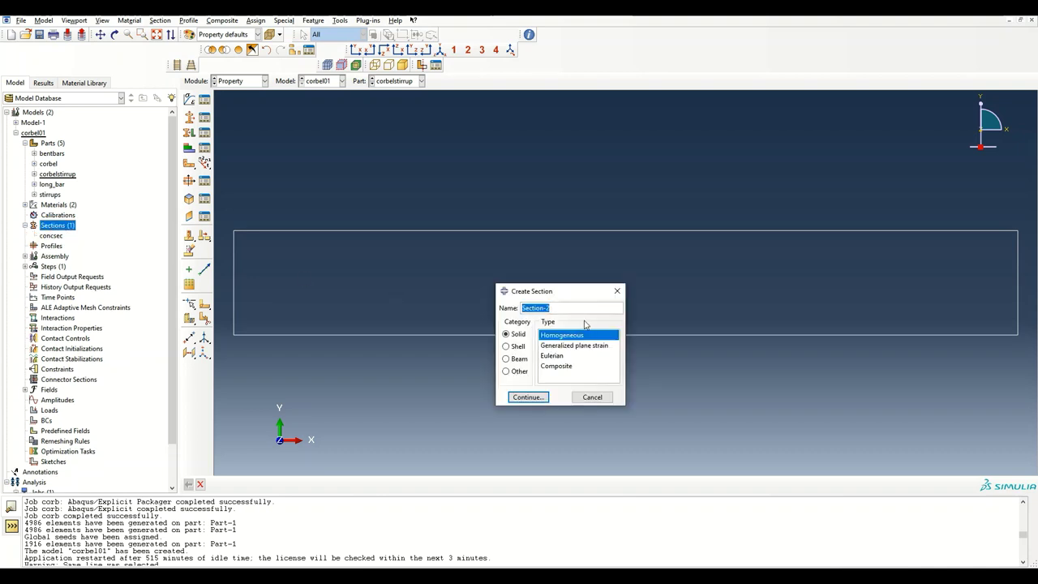
text(steelrebar)
click(514, 360)
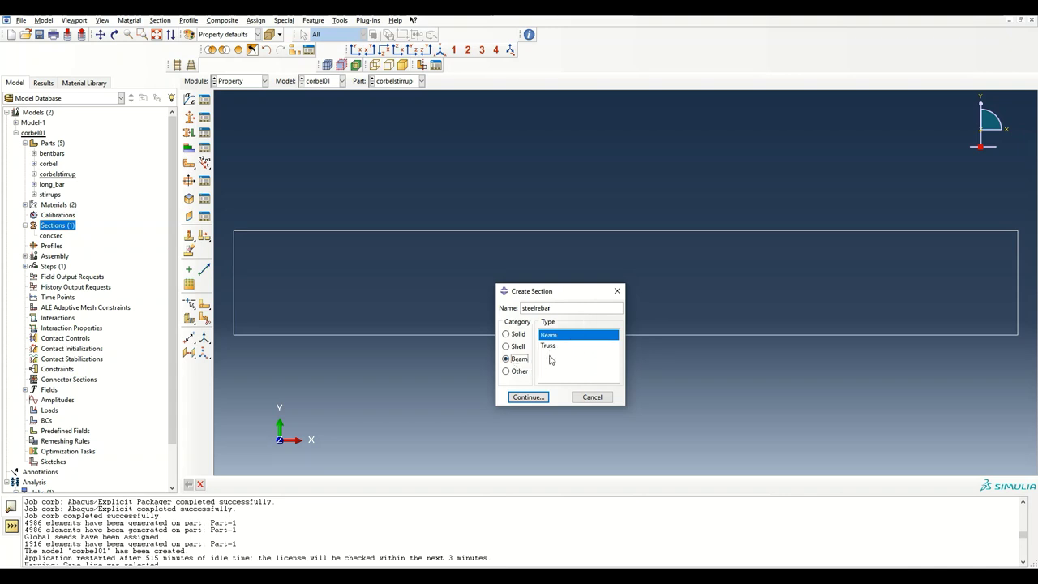
click(554, 347)
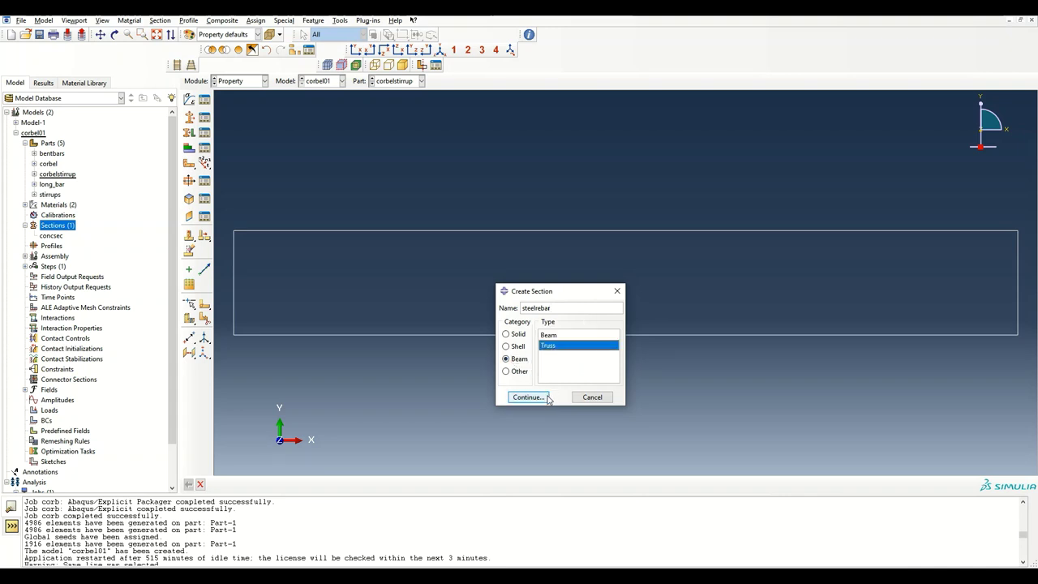
click(548, 397)
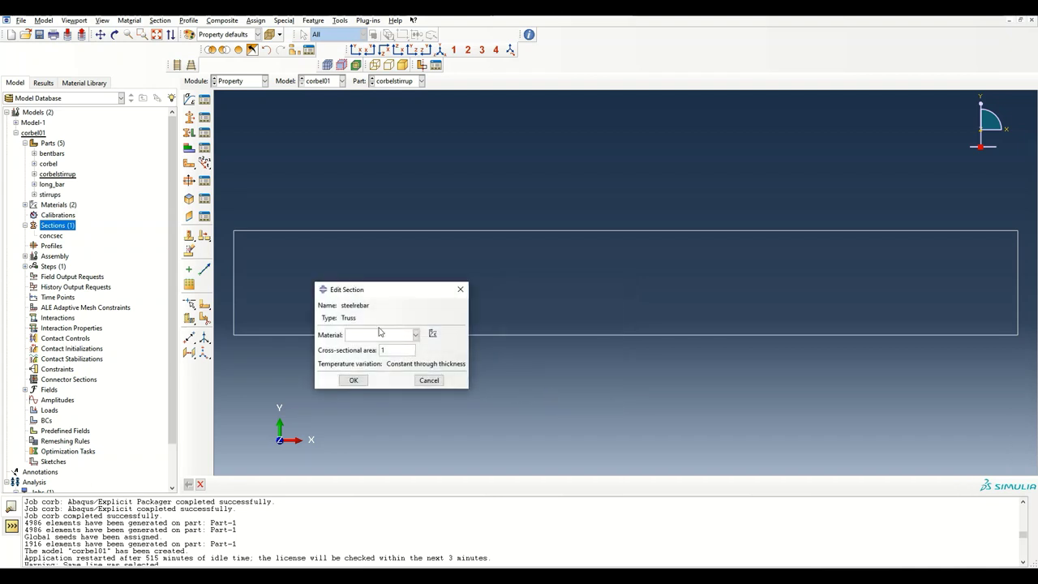
click(380, 334)
click(370, 357)
key(Tab)
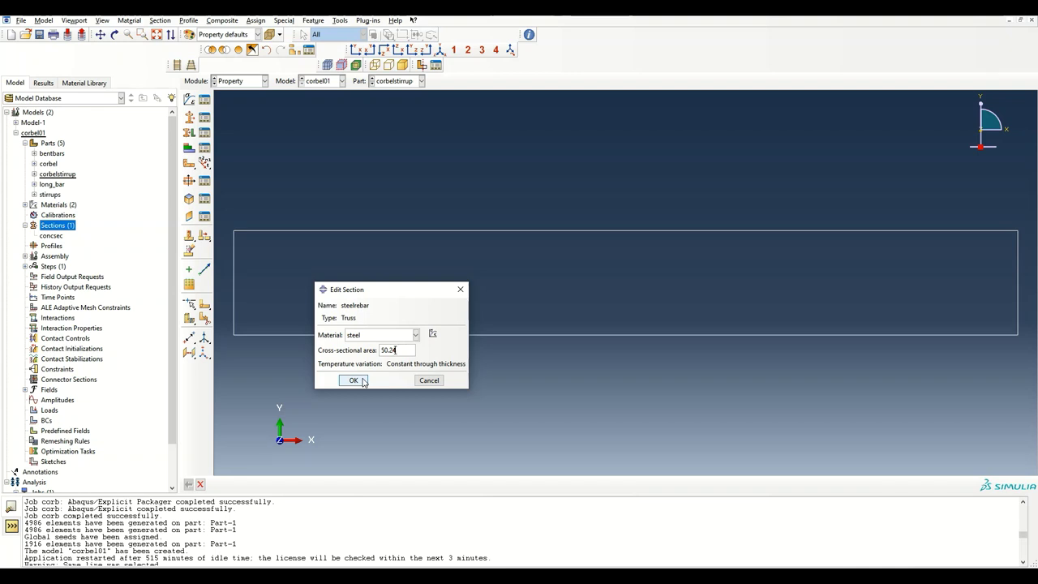
click(355, 380)
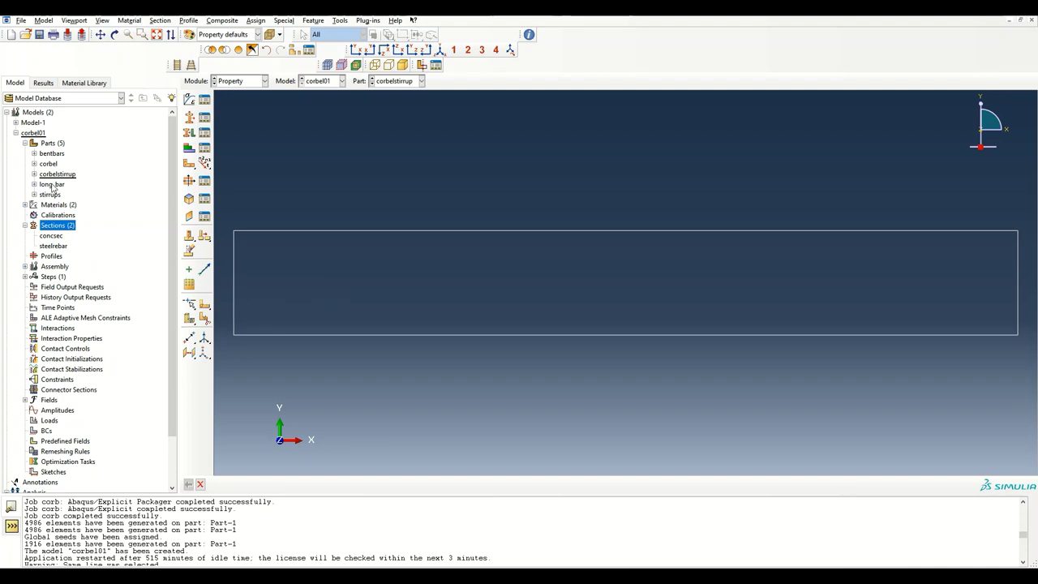
Step: Assign the steelrebar section to all wires of the bentbars part
click(34, 153)
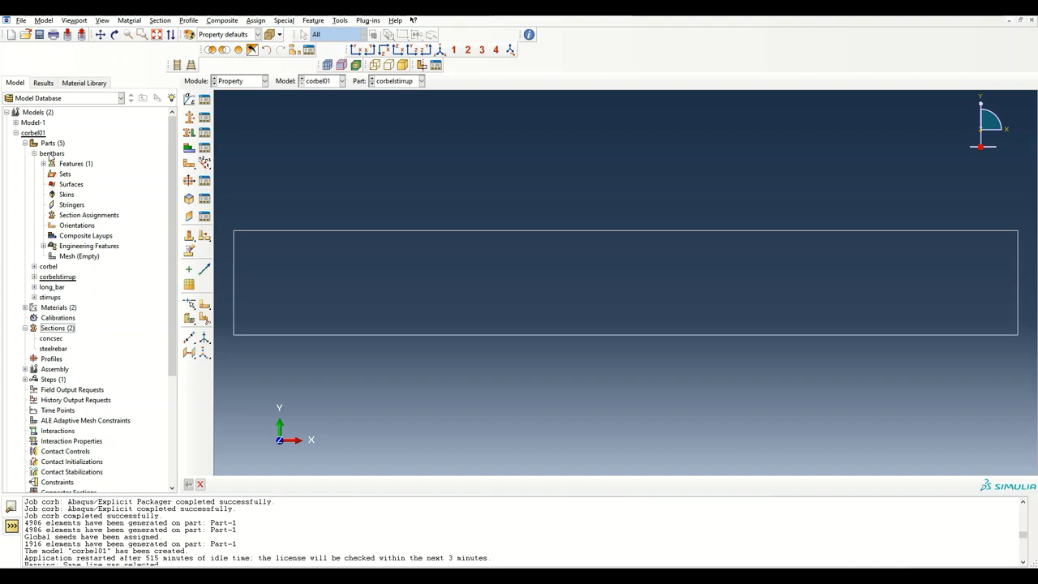
double_click(81, 215)
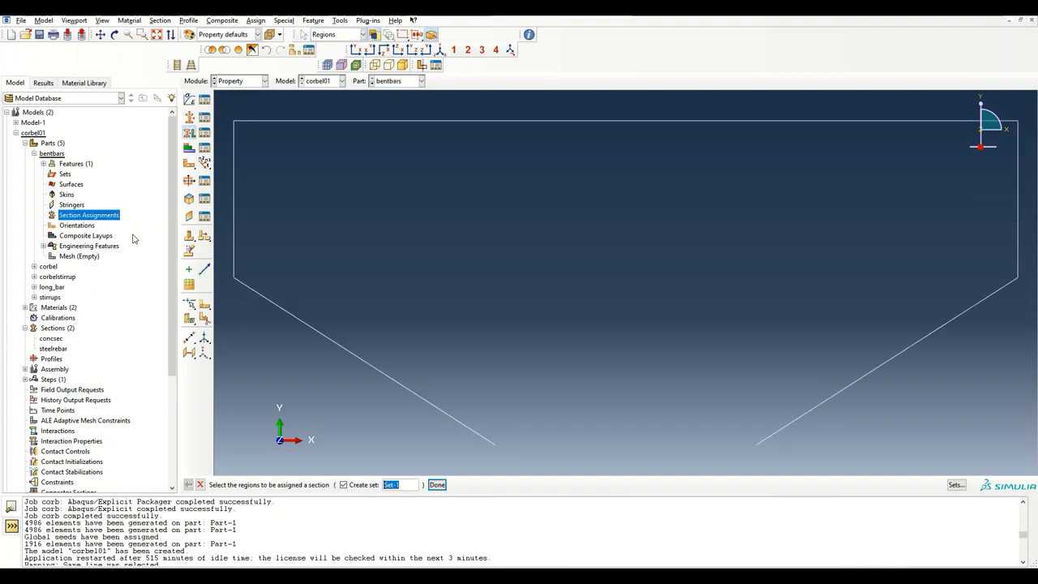
drag(885, 427, 289, 160)
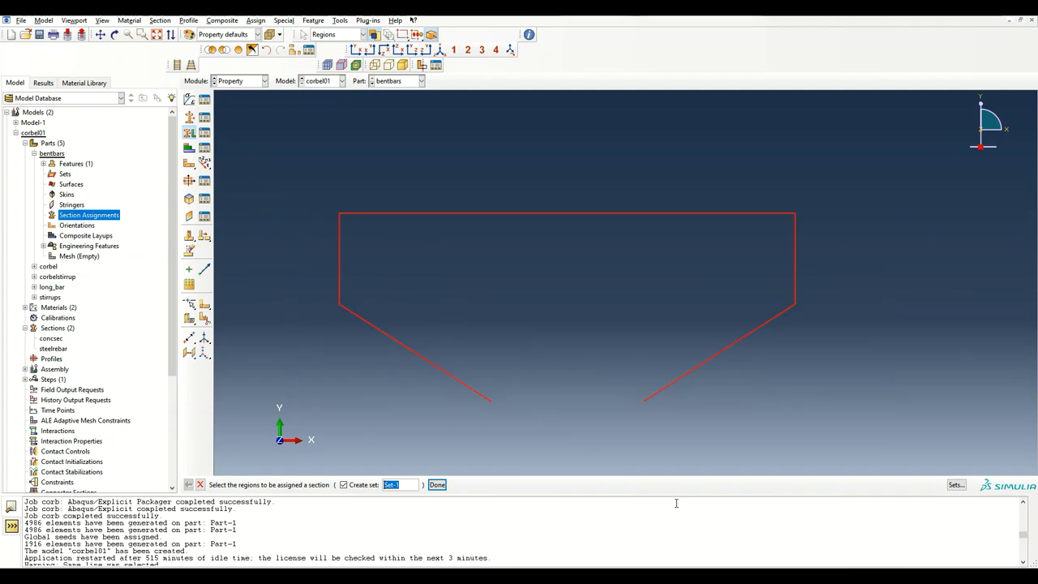
click(437, 484)
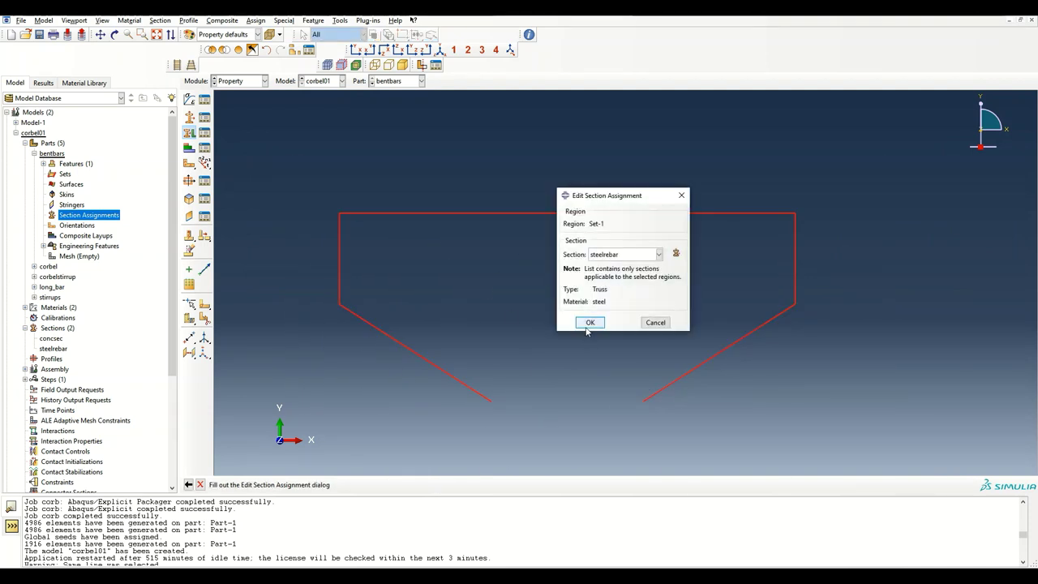
click(590, 321)
click(34, 154)
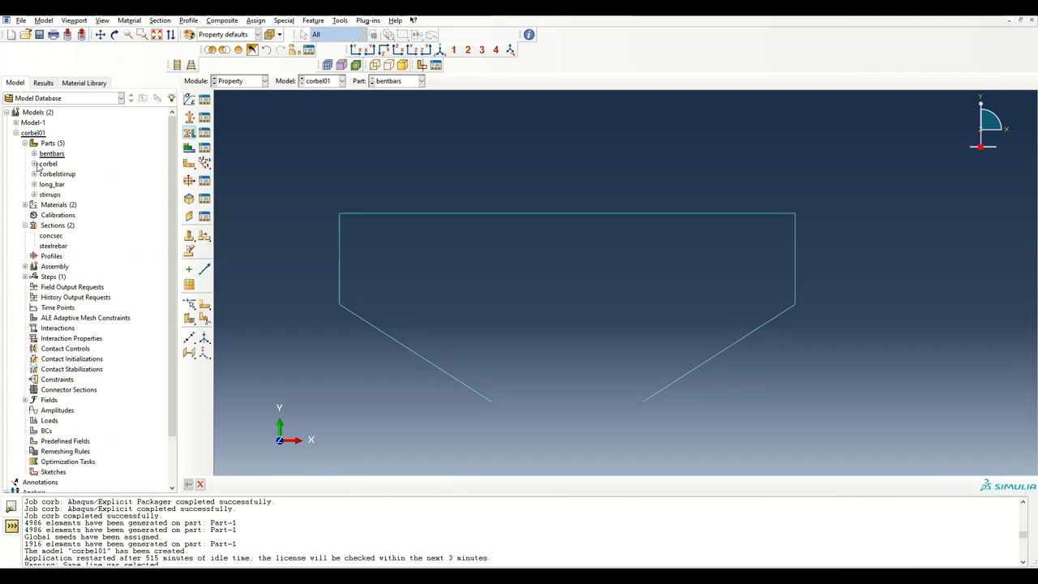
Step: Assign the concsec section to the entire corbel solid
click(34, 164)
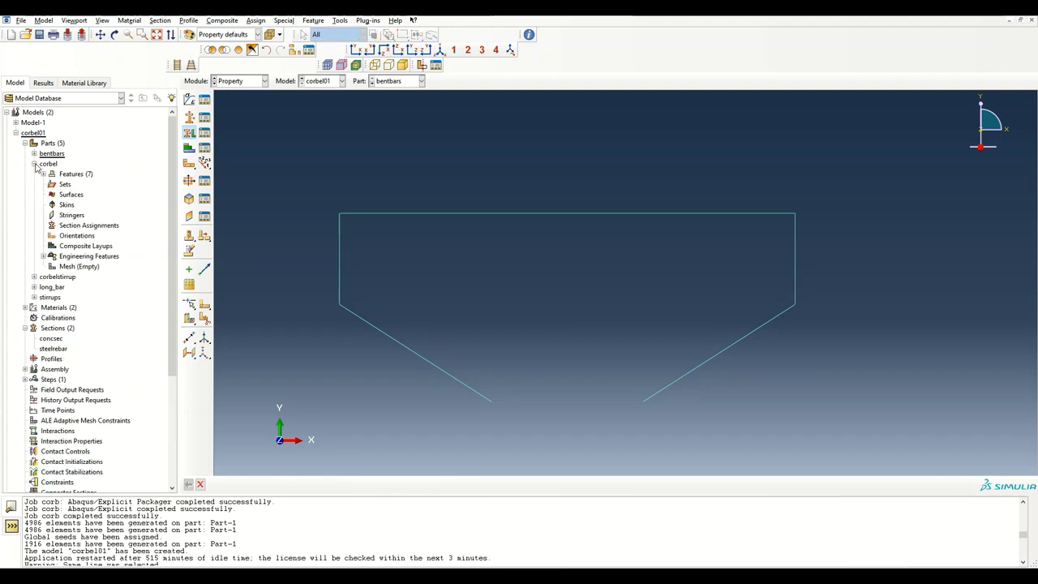
click(77, 245)
click(74, 228)
double_click(74, 230)
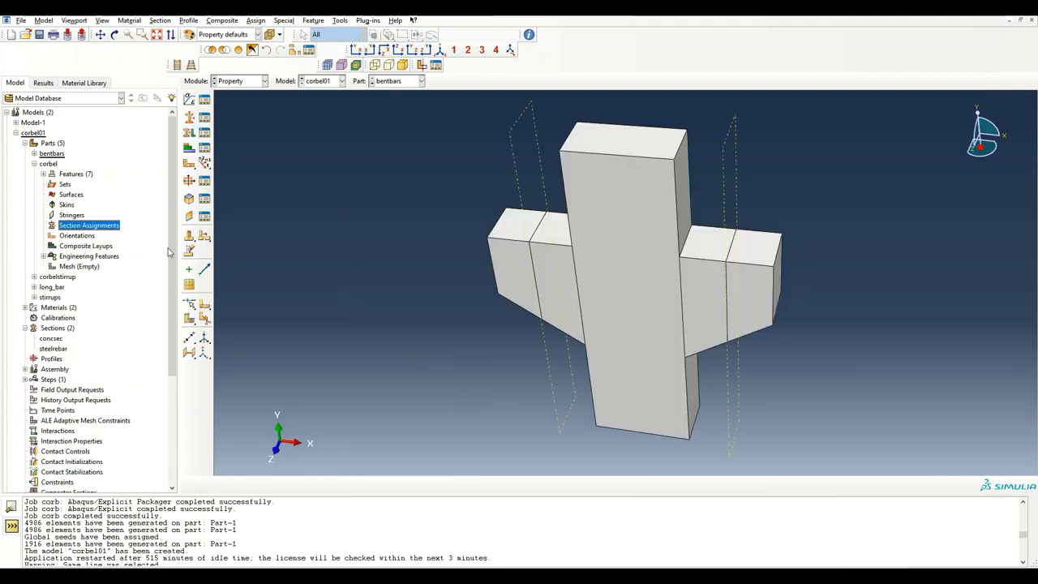
drag(352, 91, 360, 92)
click(437, 484)
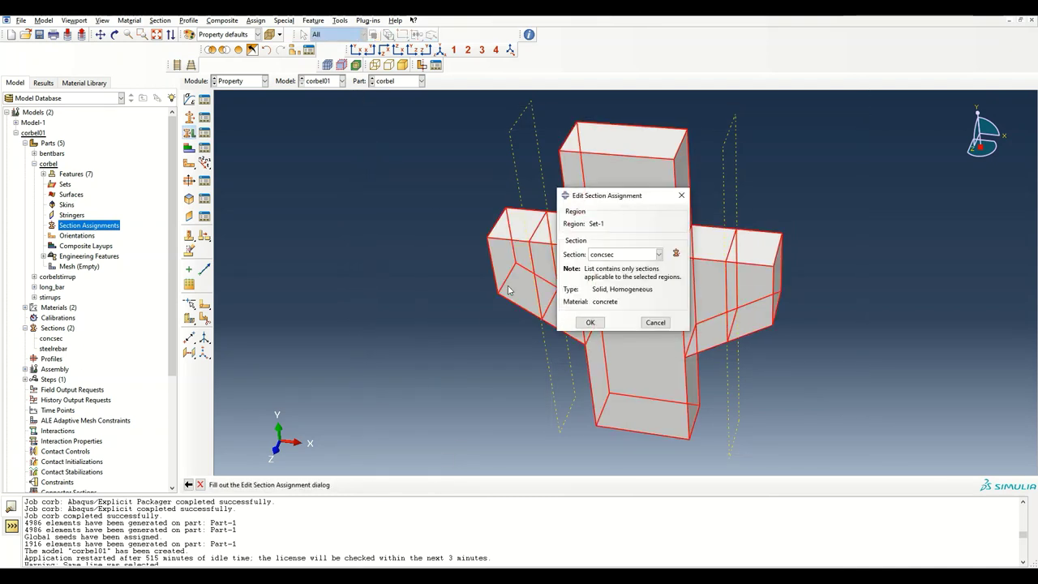
click(590, 322)
click(34, 163)
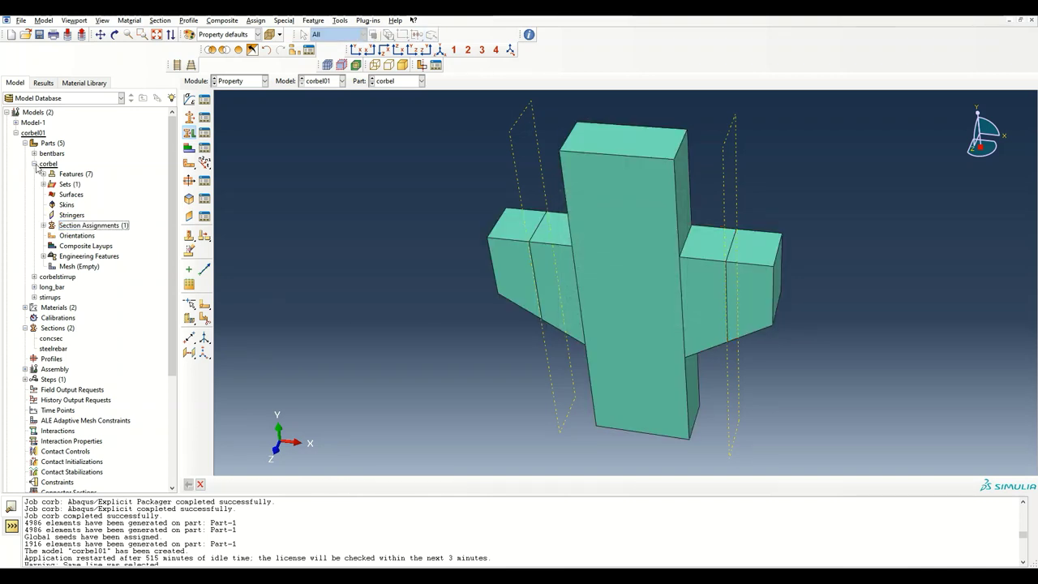
Step: Assign the steelrebar section to the whole corbelstirrup part
click(34, 173)
double_click(85, 235)
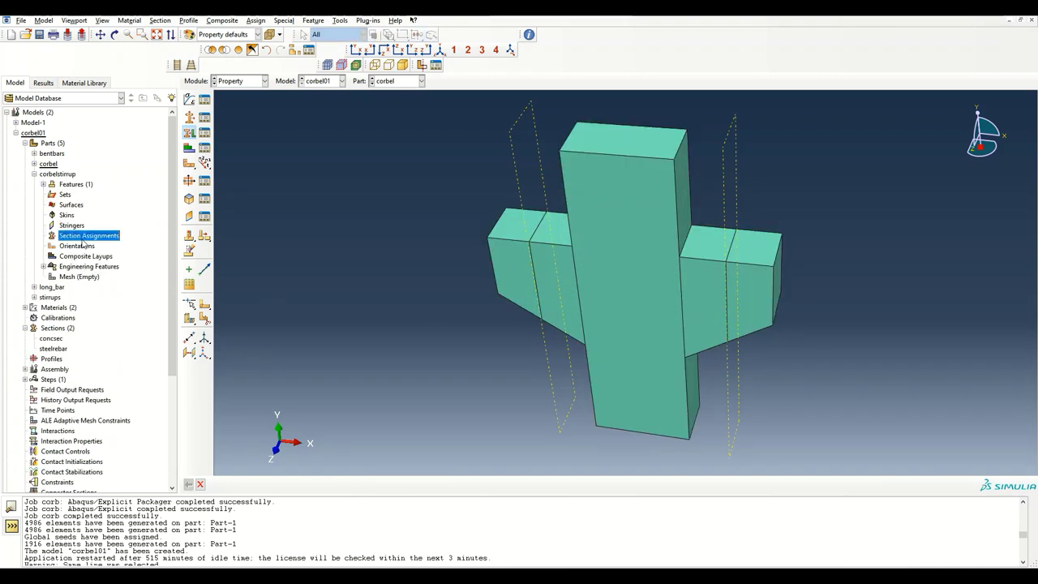
drag(913, 405, 338, 212)
click(437, 484)
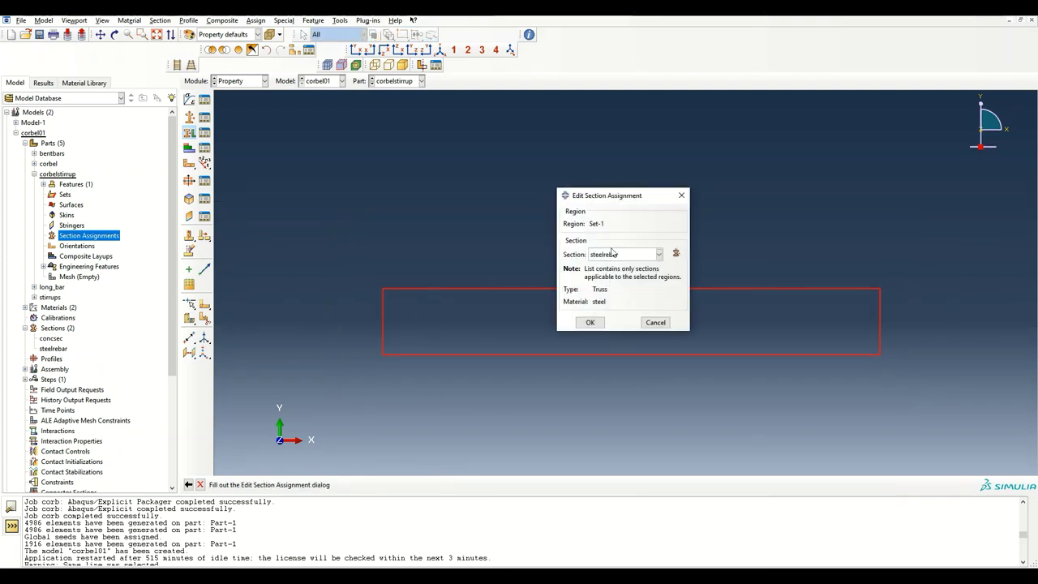
click(588, 321)
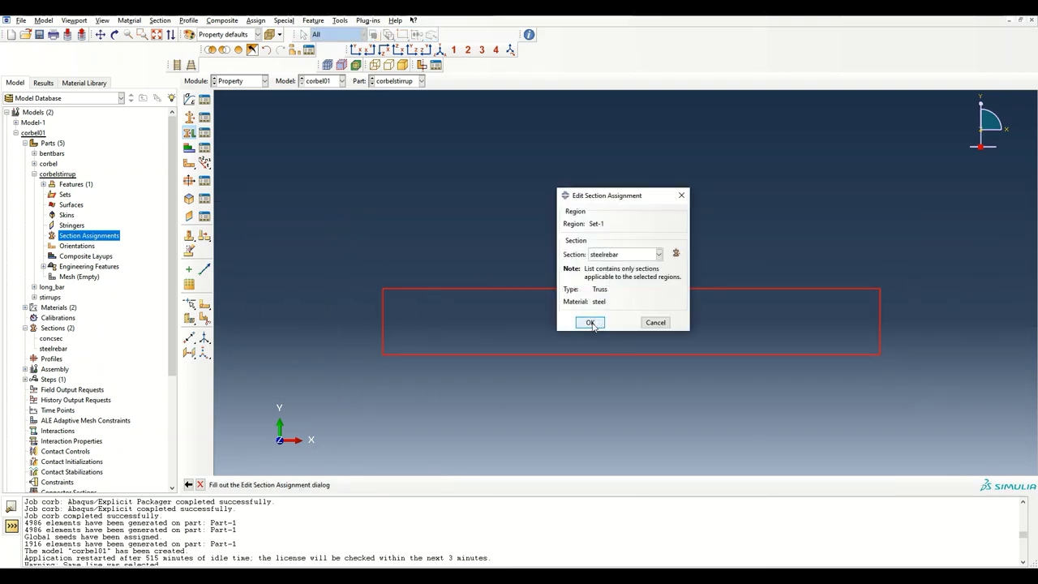
click(33, 173)
Step: Assign the steelrebar section to the long_bar wire
click(34, 184)
double_click(73, 246)
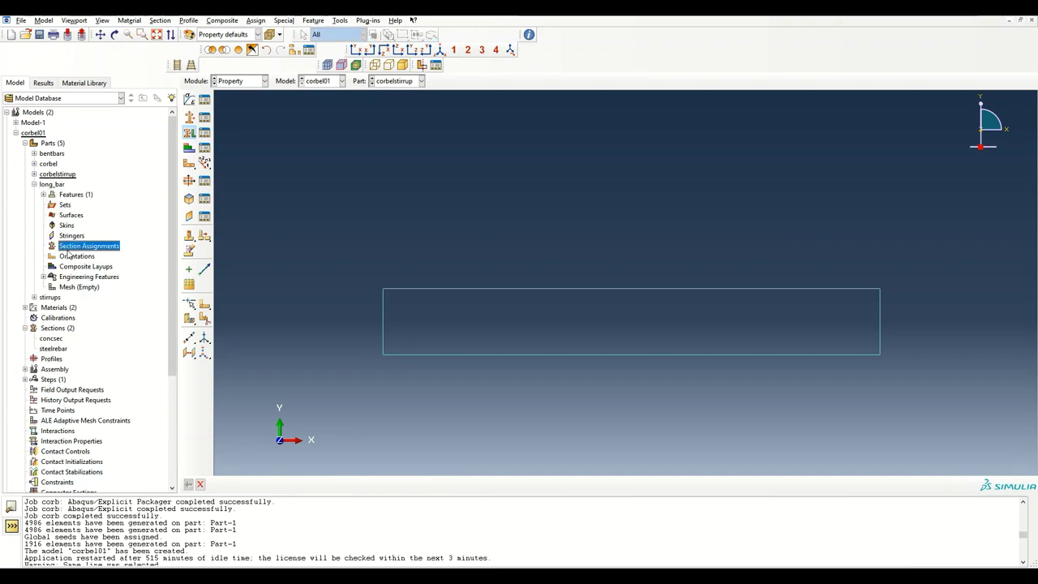
drag(755, 401, 459, 224)
click(437, 484)
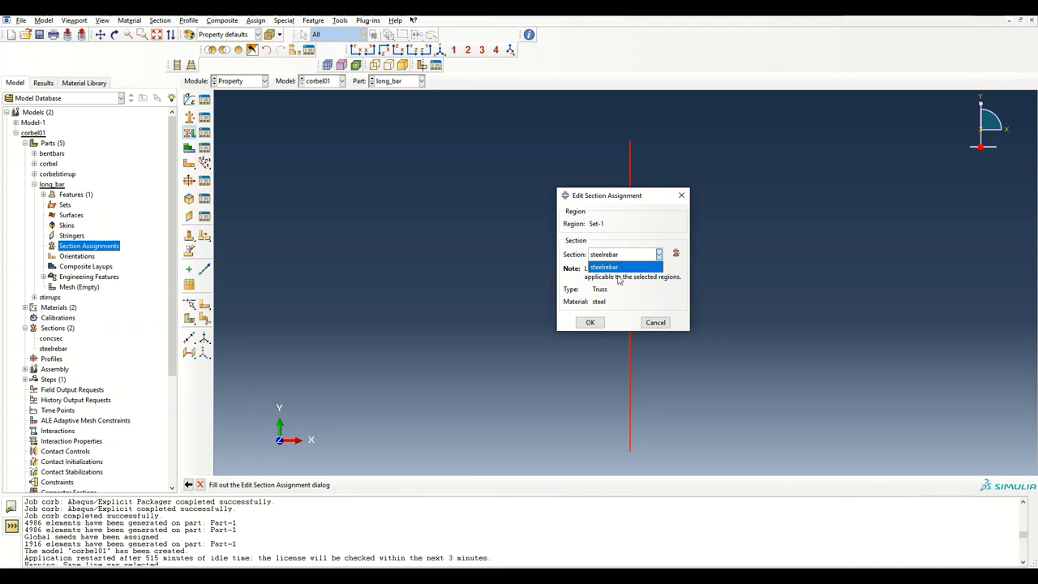
click(590, 322)
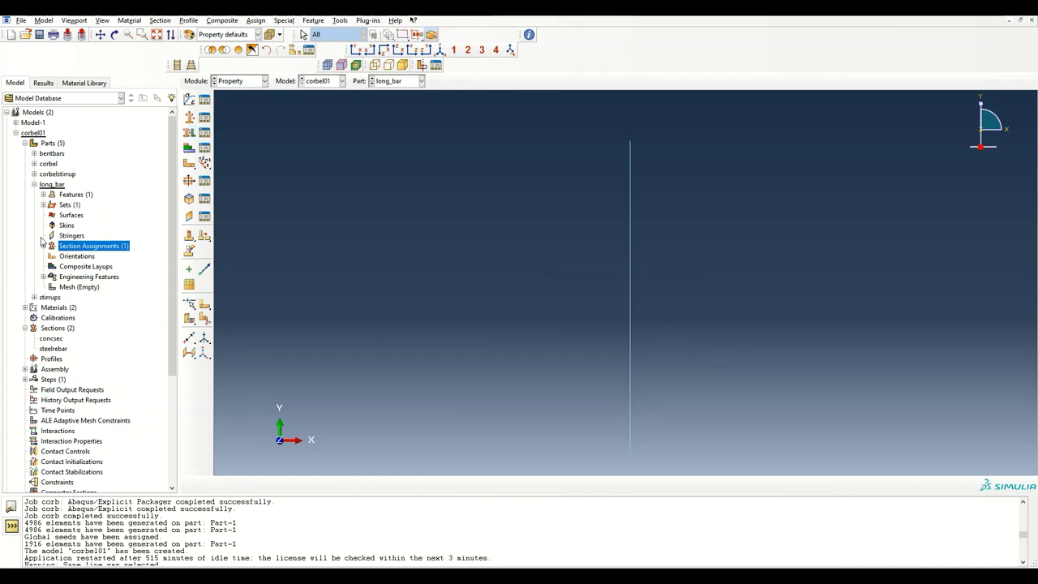
click(34, 185)
Step: Assign the steelrebar section to the complete rectangle of the stirrups part and end the section assignment
click(34, 196)
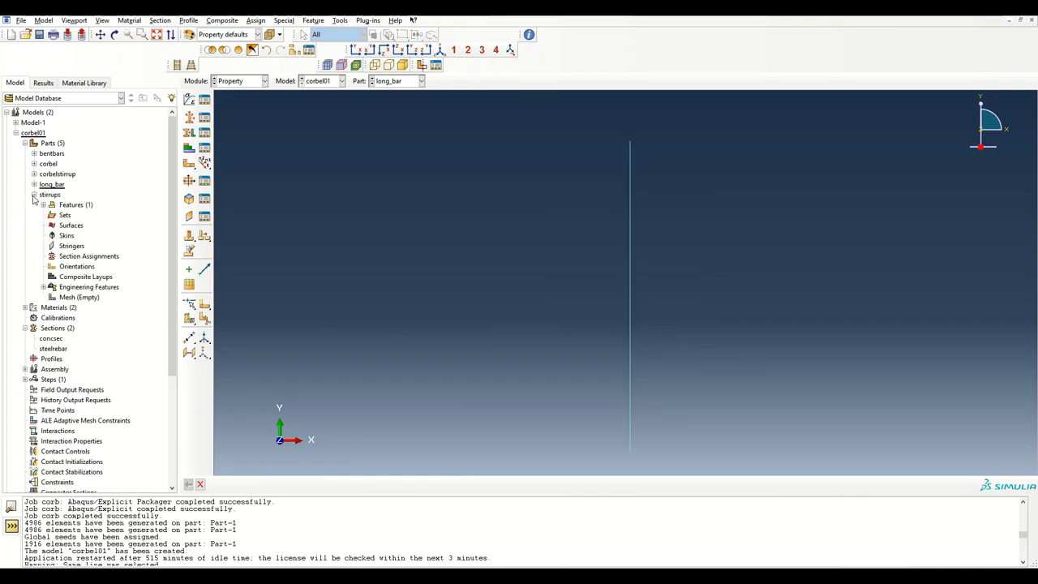
double_click(88, 255)
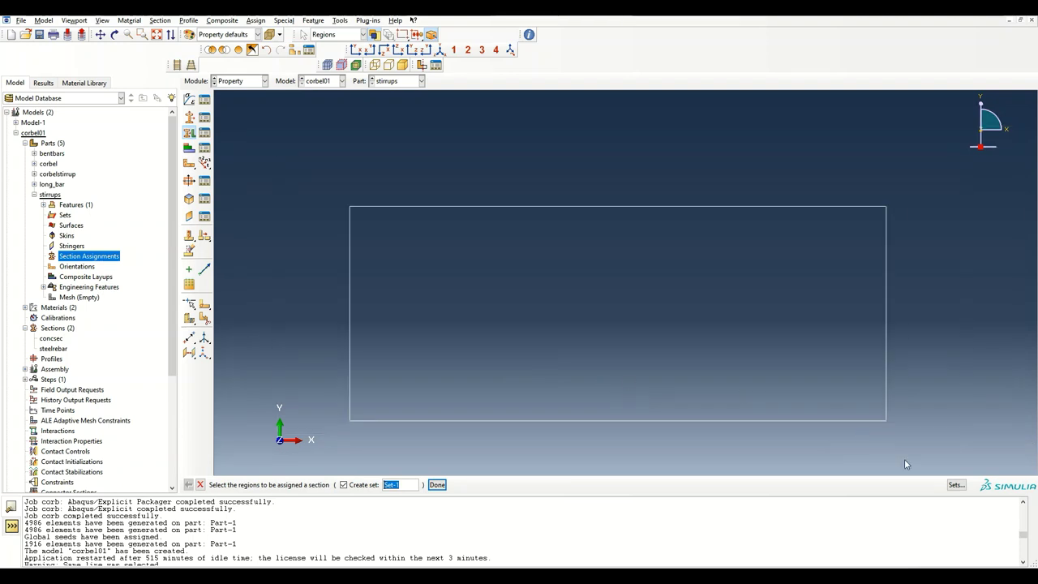
drag(932, 463, 304, 179)
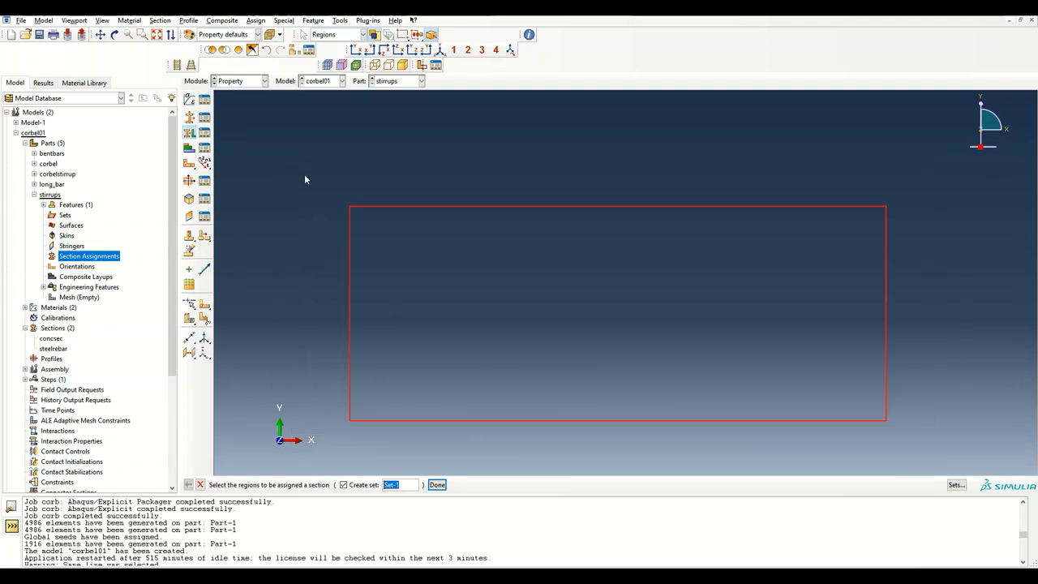
click(437, 484)
click(590, 323)
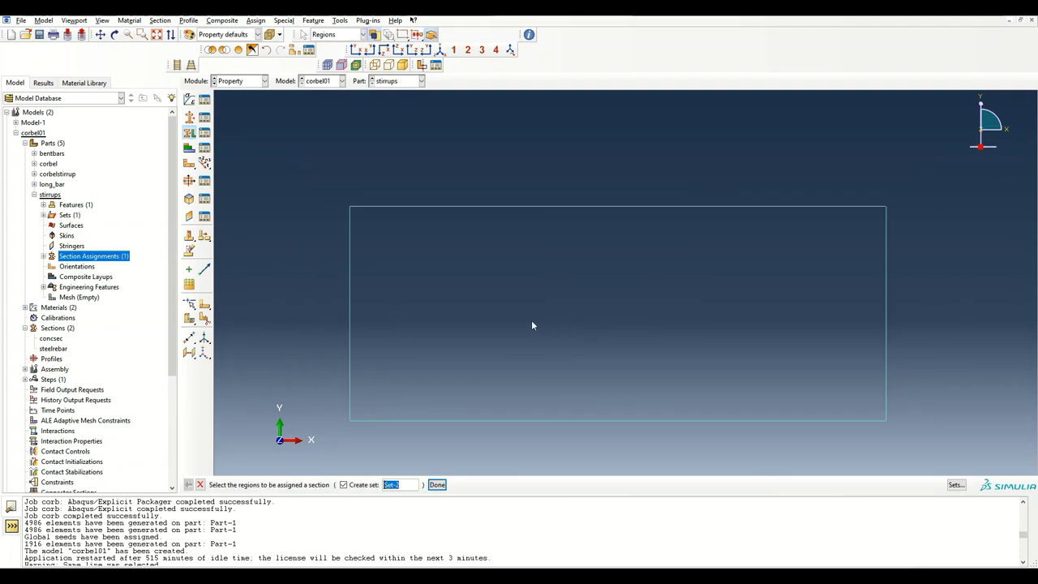
key(Escape)
click(35, 194)
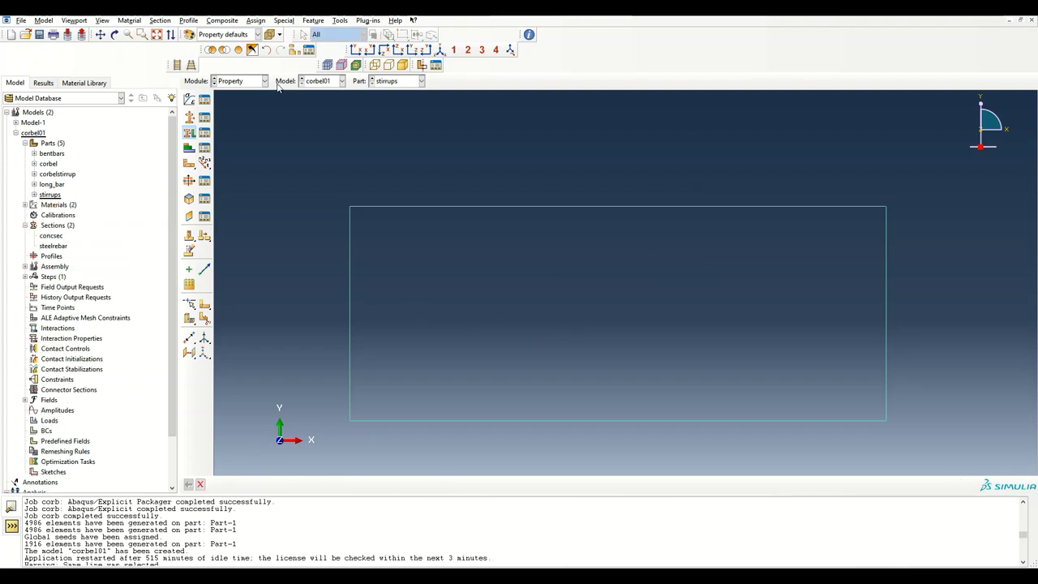
Step: In the Assembly module, set up dependent instances of all five parts with auto-offset from other instances turned off
click(244, 82)
click(233, 114)
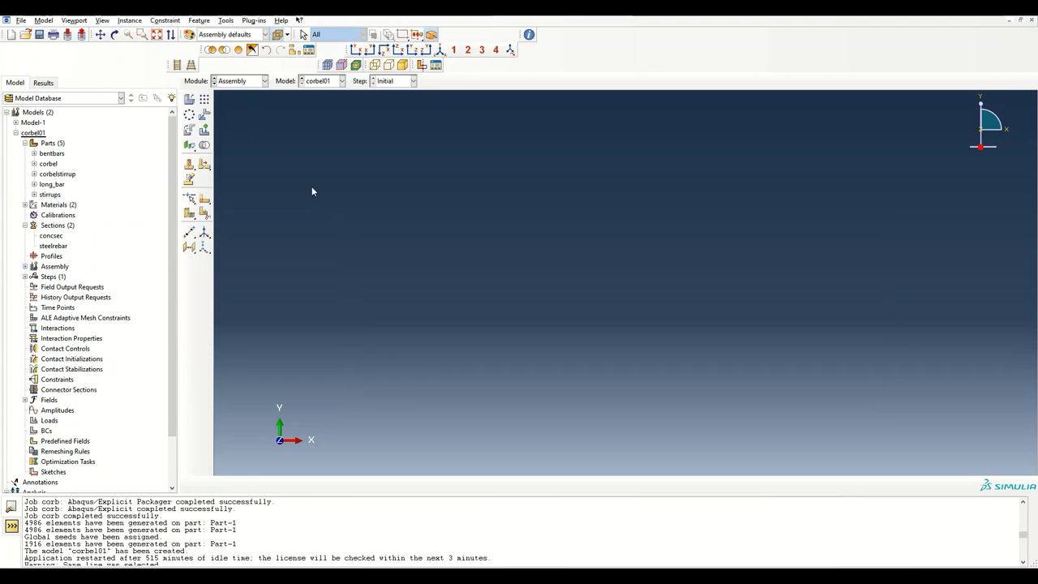
click(189, 99)
drag(309, 240, 304, 290)
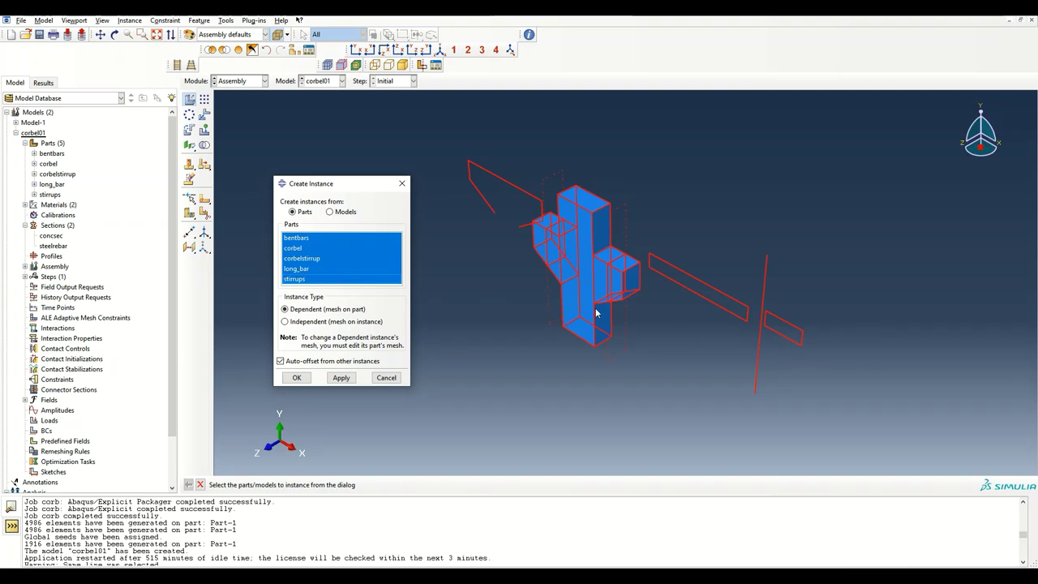
click(281, 361)
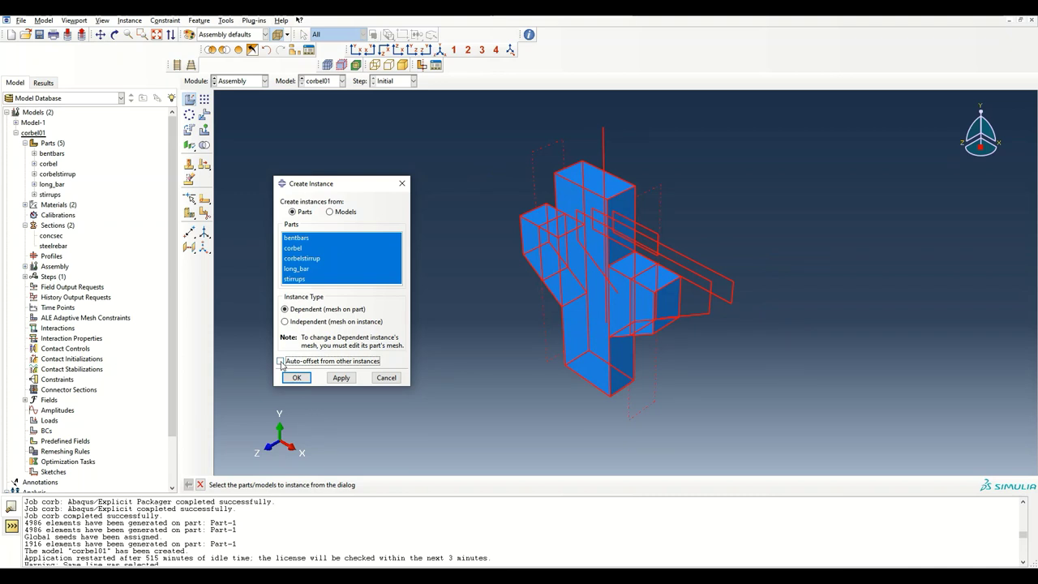
Step: Create dependent instances of bentbars, corbel, corbelstirrup, long_bar and stirrups with auto-offset from other instances enabled
click(281, 361)
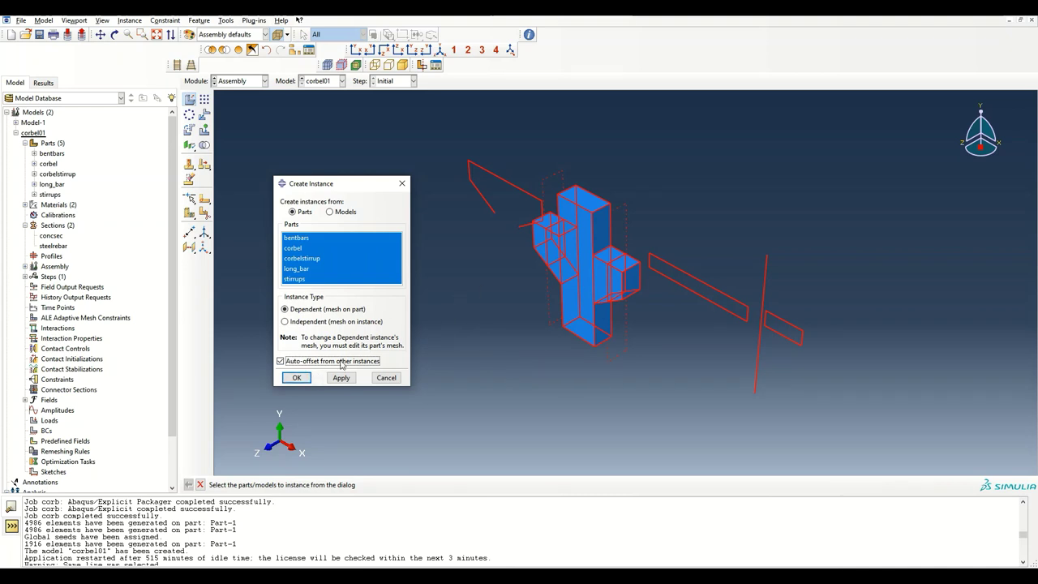
click(298, 378)
ctrl+alt+drag(683, 360, 598, 283)
key(Escape)
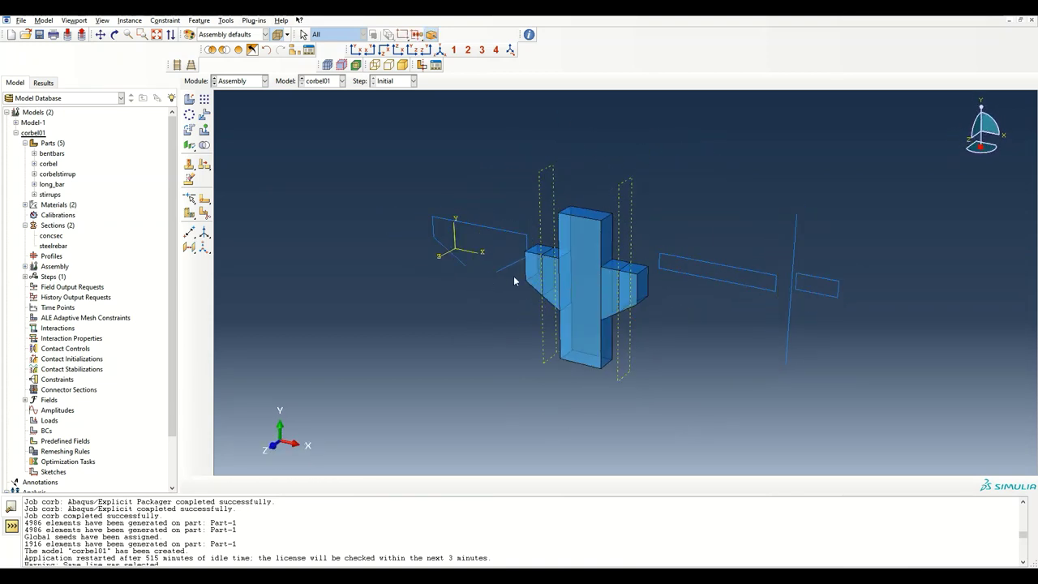
Step: Create a datum point offset 25,-25,-25 from the front outer top corner of the corbel's negative-X arm
scroll(523, 277, up, 5)
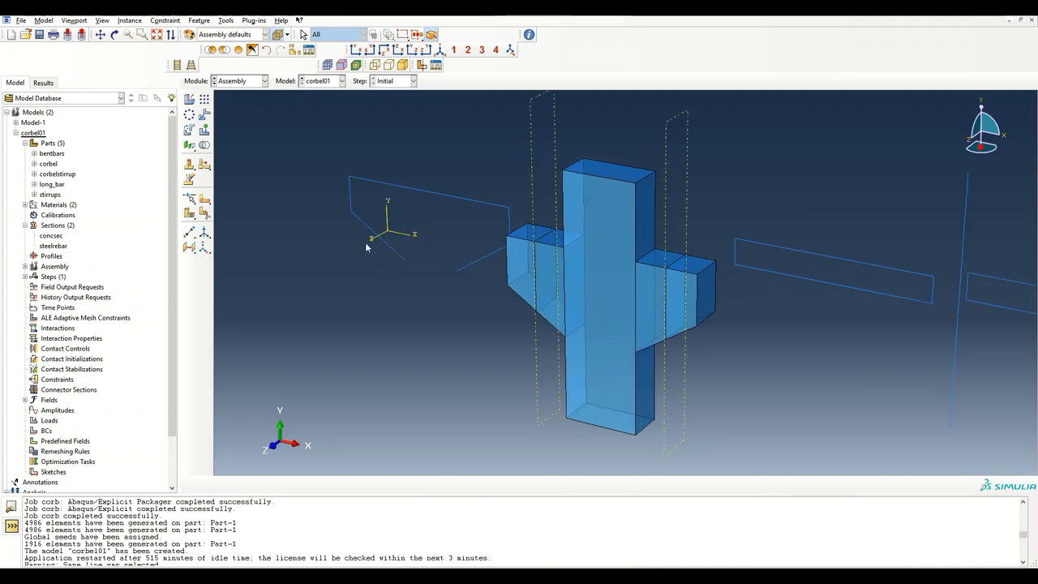
ctrl+alt+drag(457, 311, 498, 326)
ctrl+alt+drag(600, 318, 533, 283)
scroll(533, 283, up, 4)
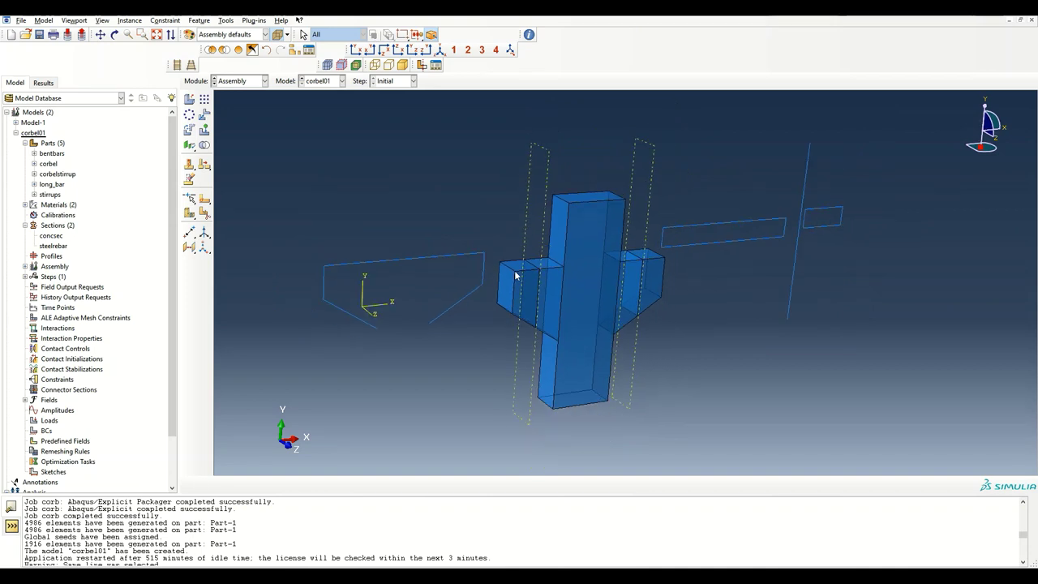
click(190, 234)
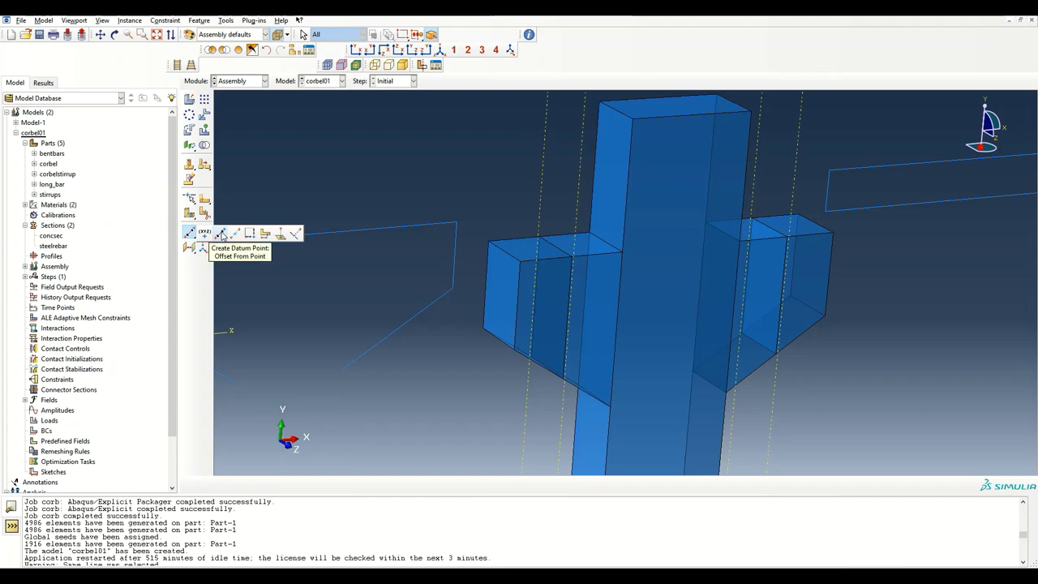
click(221, 235)
ctrl+alt+drag(568, 282, 491, 292)
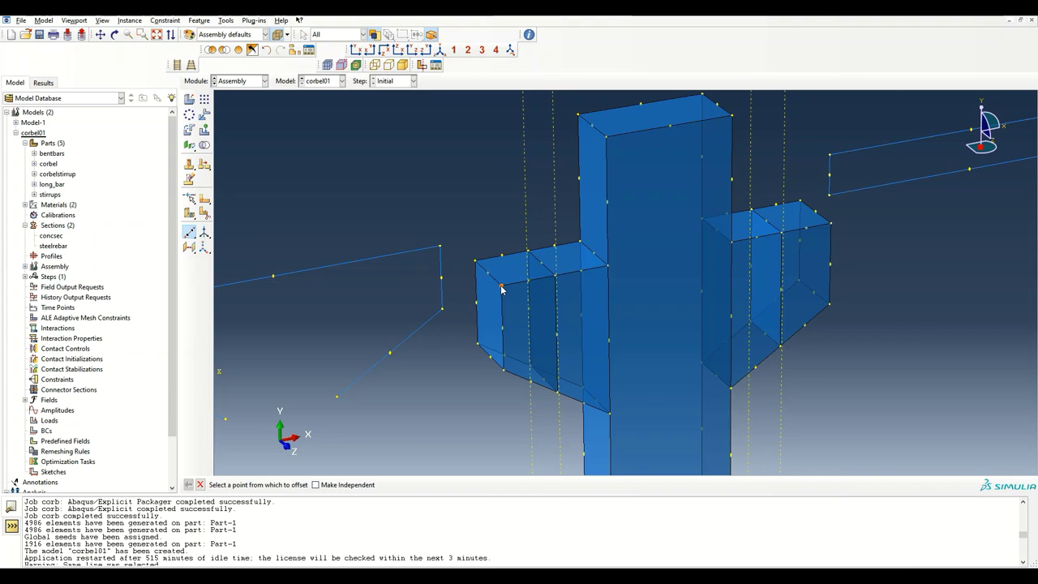
click(501, 288)
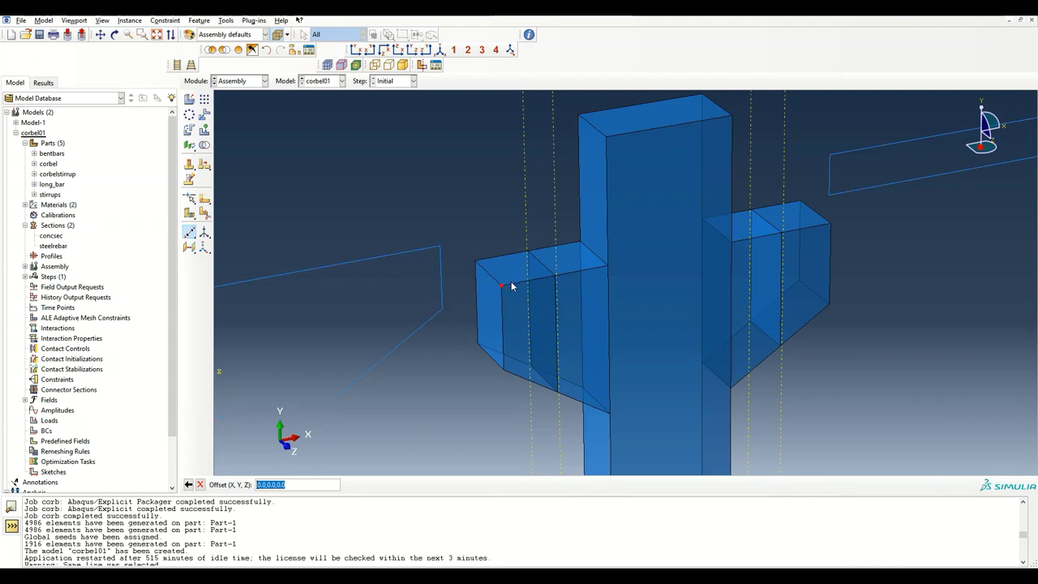
text(25,-25,-25)
key(Return)
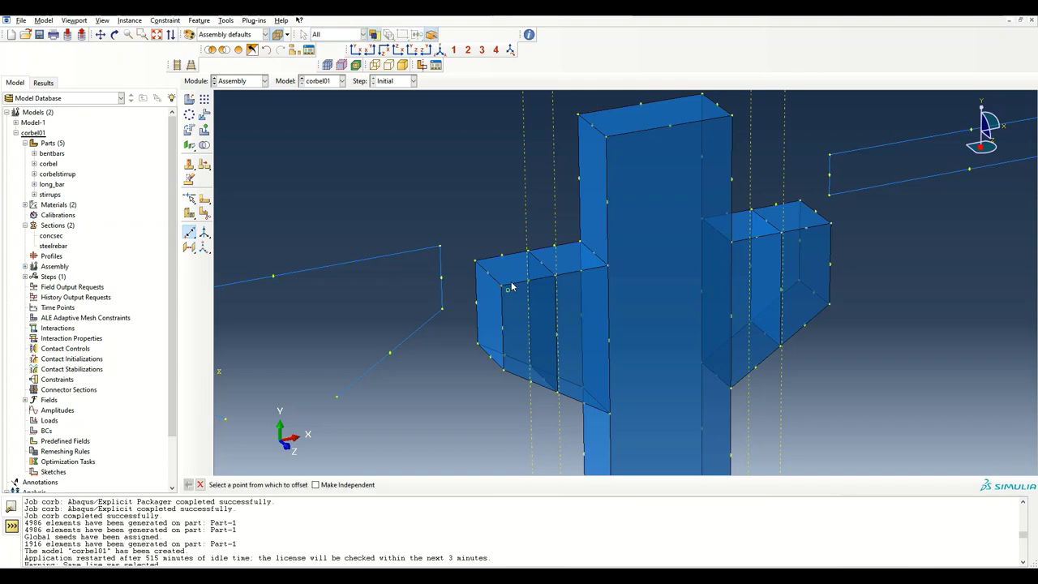
Step: Translate the bent bar instance from its upper negative-X corner to the datum point inside the corbel
ctrl+alt+drag(574, 271, 556, 318)
click(204, 114)
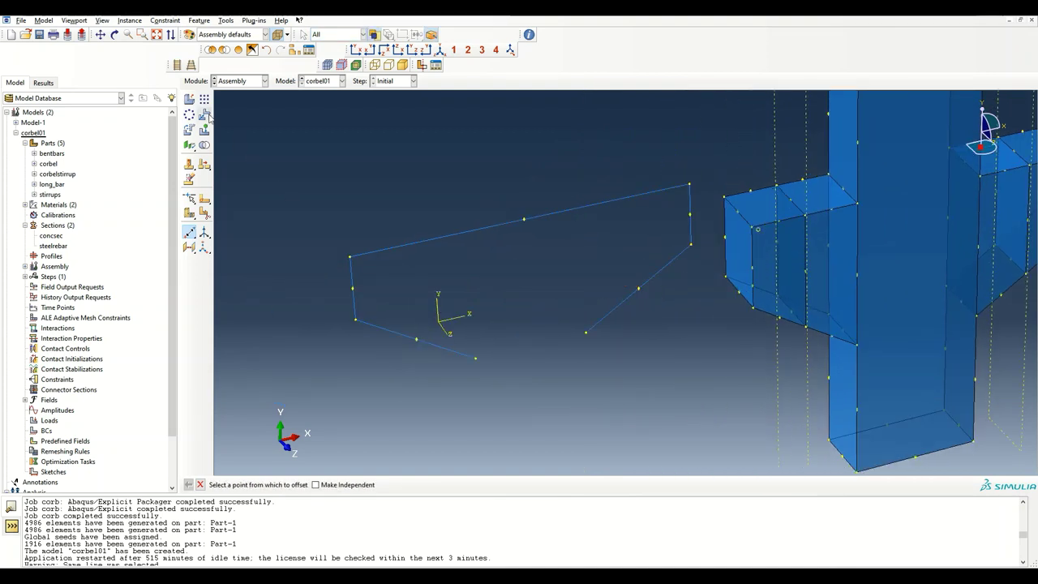
click(371, 328)
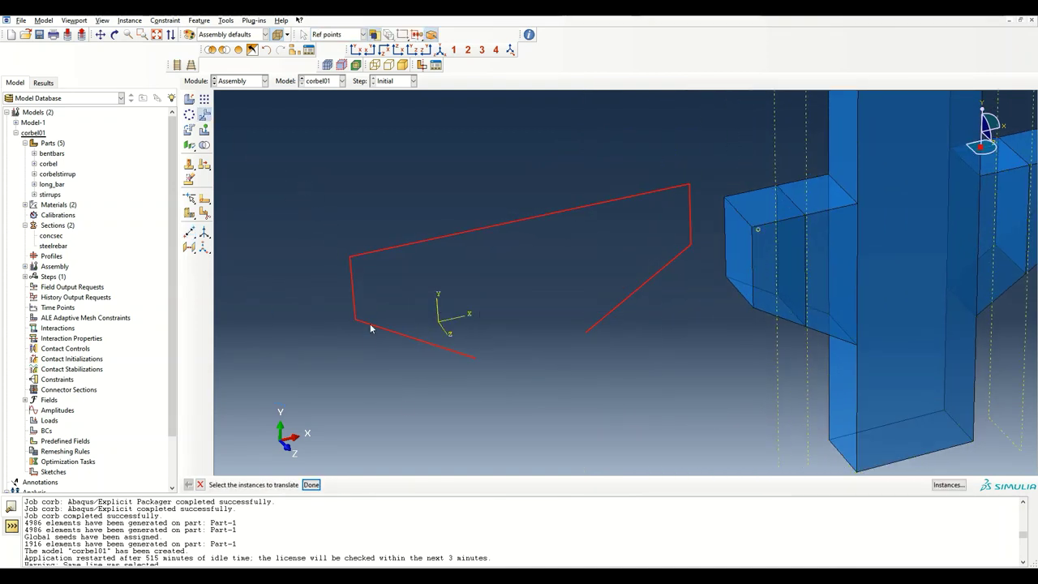
click(311, 484)
click(351, 258)
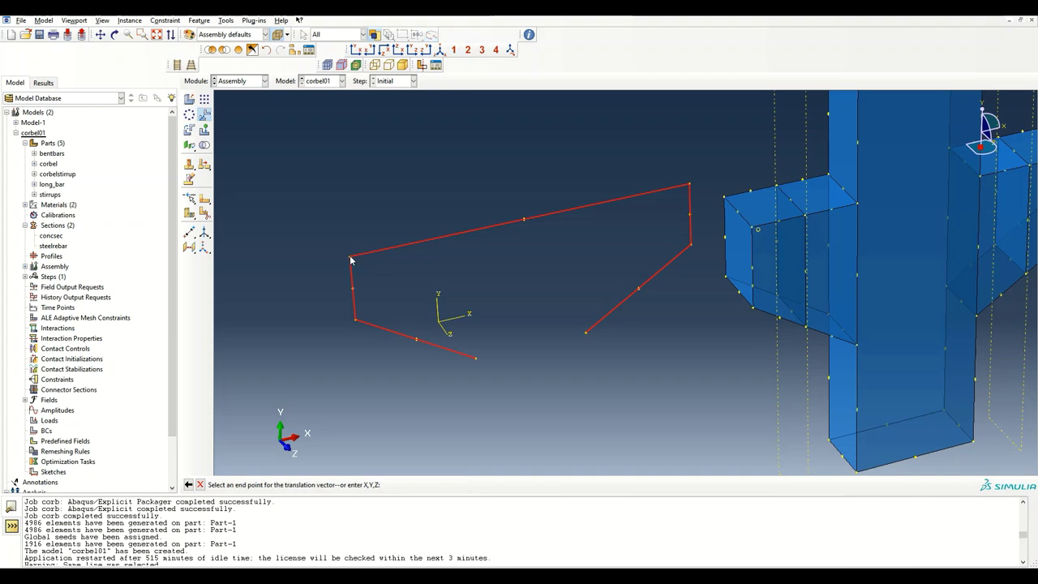
click(758, 234)
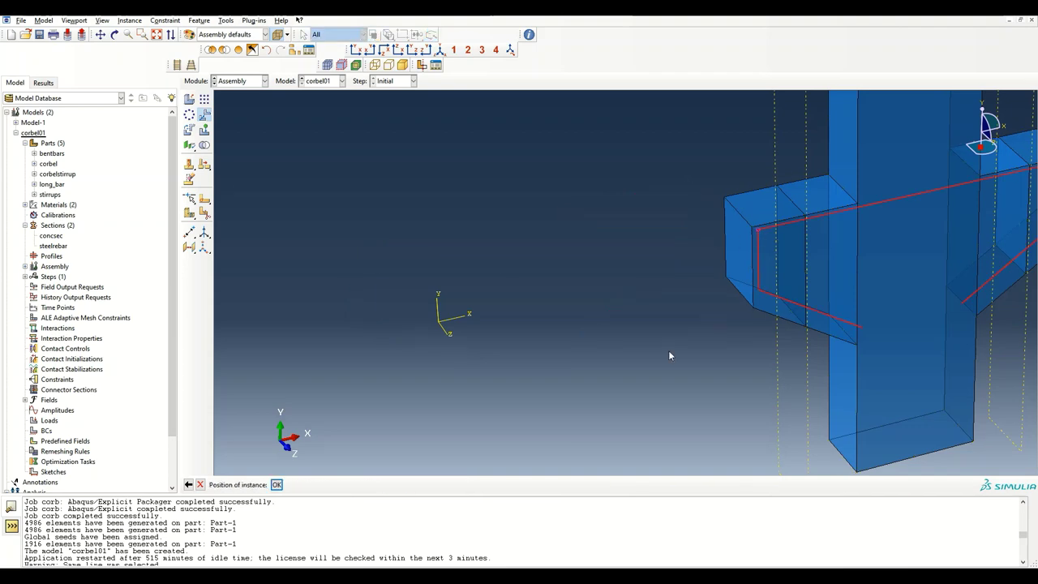
click(278, 484)
drag(831, 221, 811, 231)
key(Escape)
Step: Remove the corbel-1 instance from the display group to hide the concrete body
ctrl+alt+middle_drag(633, 248, 408, 271)
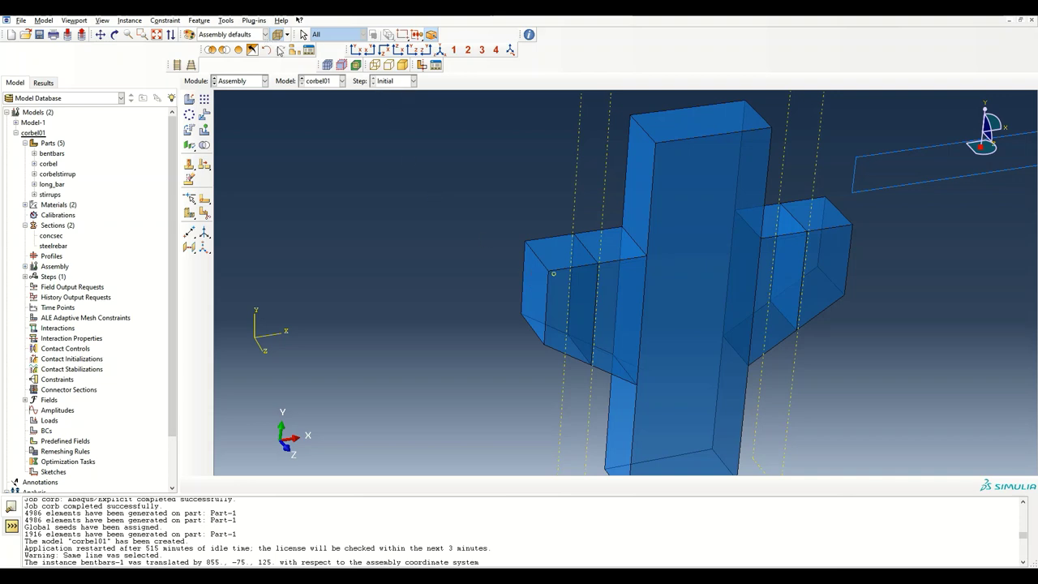
click(295, 49)
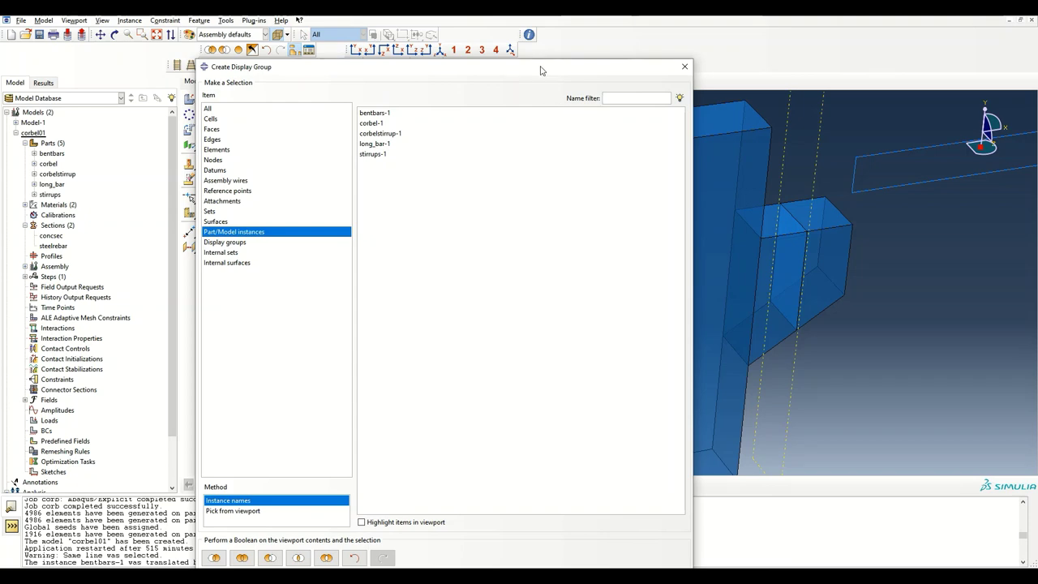
drag(545, 68, 557, 16)
drag(704, 554, 433, 350)
drag(331, 30, 348, 118)
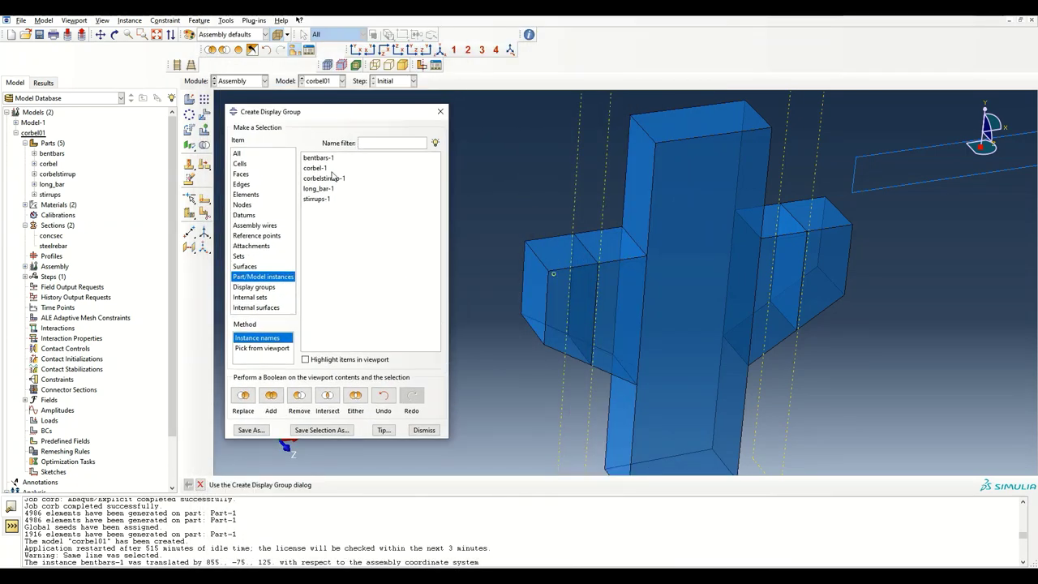
click(322, 168)
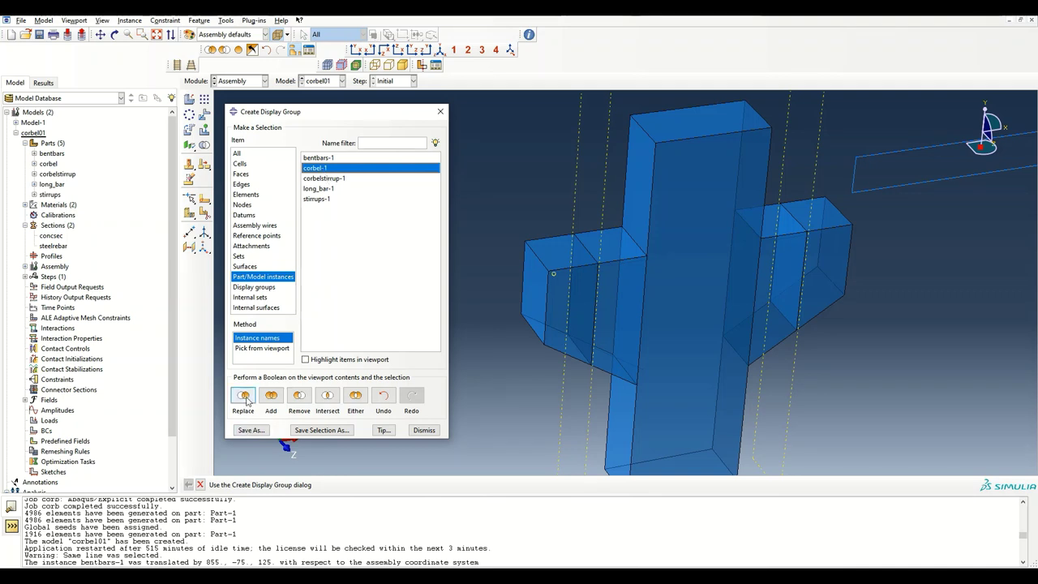
click(299, 397)
click(441, 111)
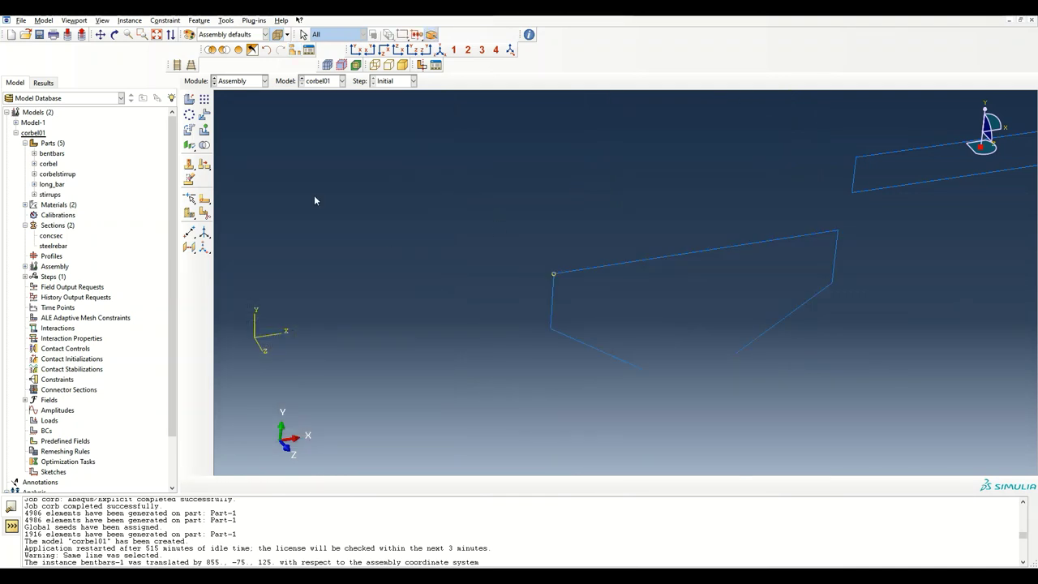
Step: Set up a linear pattern of the bent bar with 2 instances at offset 100 in direction 1 and 1 in direction 2
click(204, 98)
click(585, 329)
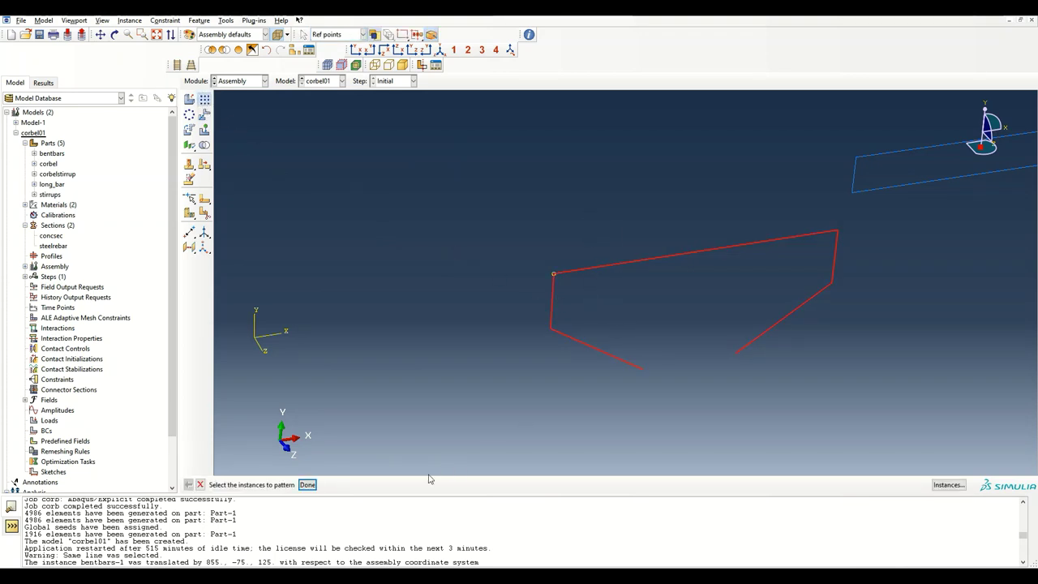
click(307, 484)
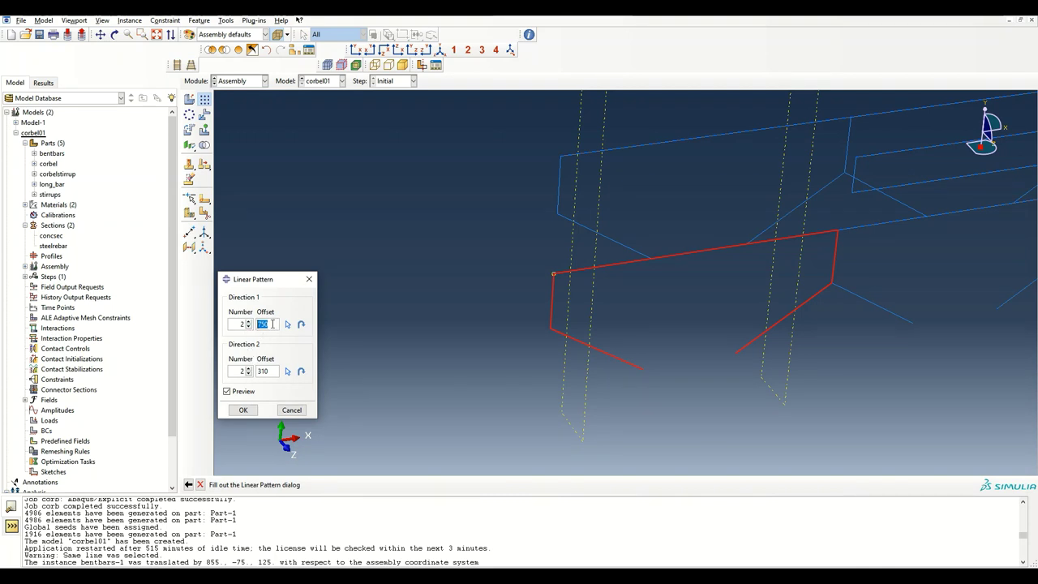
text(100)
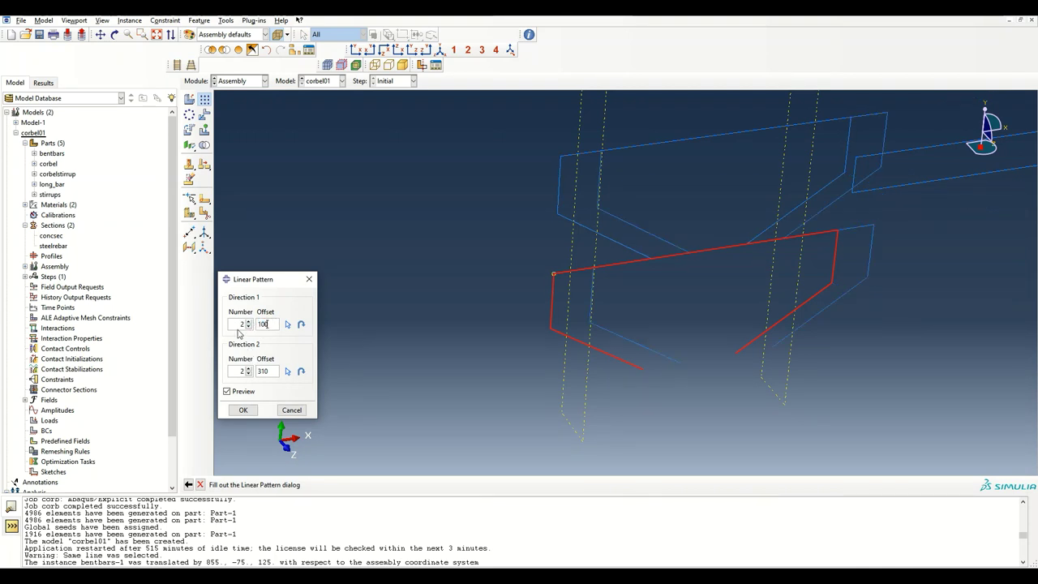
click(249, 374)
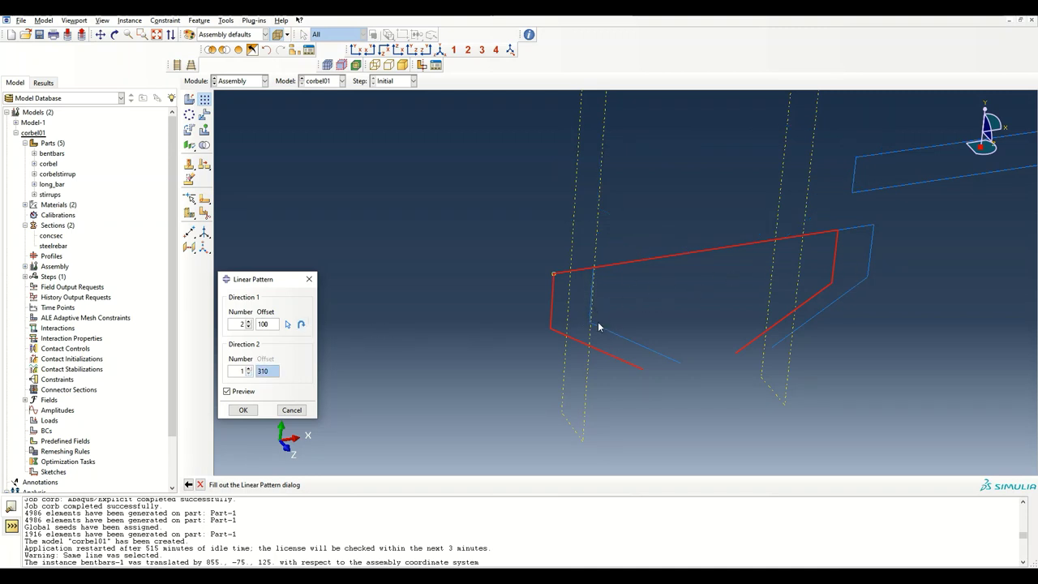
Step: Show the corbel again, align pattern direction 1 with its short top edge, flip the direction and create the bent bar pattern
click(288, 325)
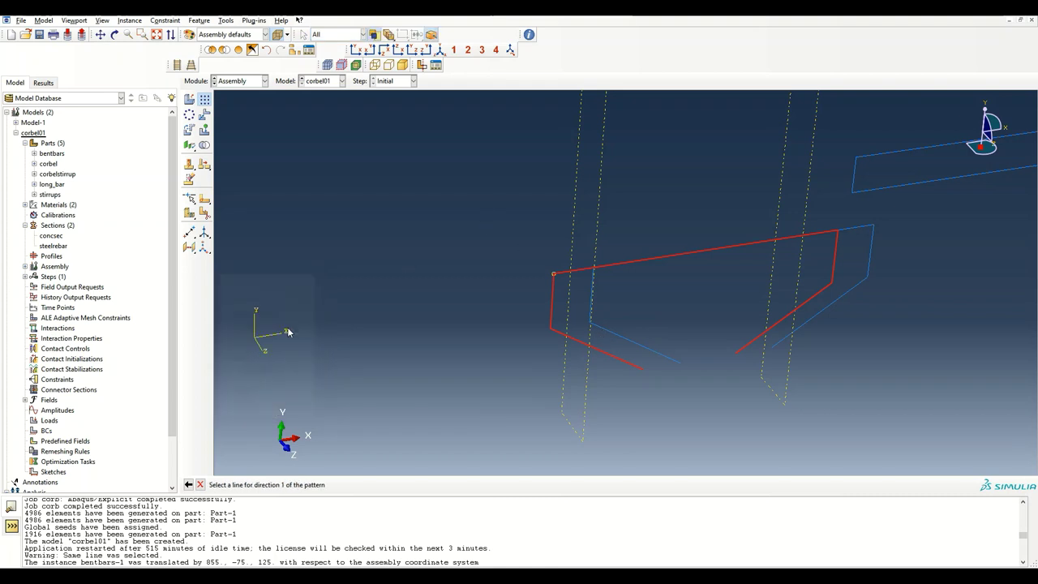
click(402, 66)
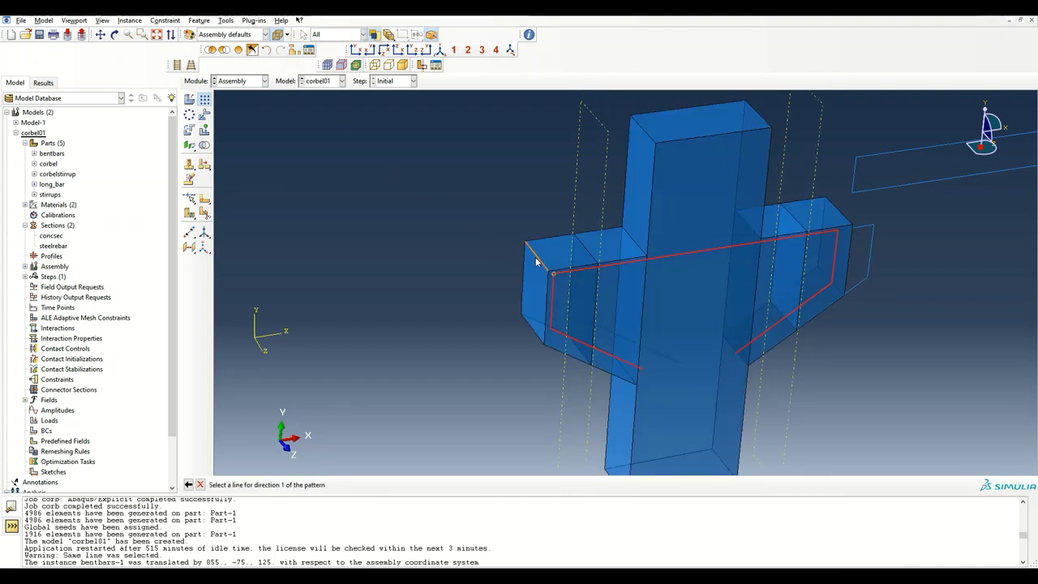
click(538, 259)
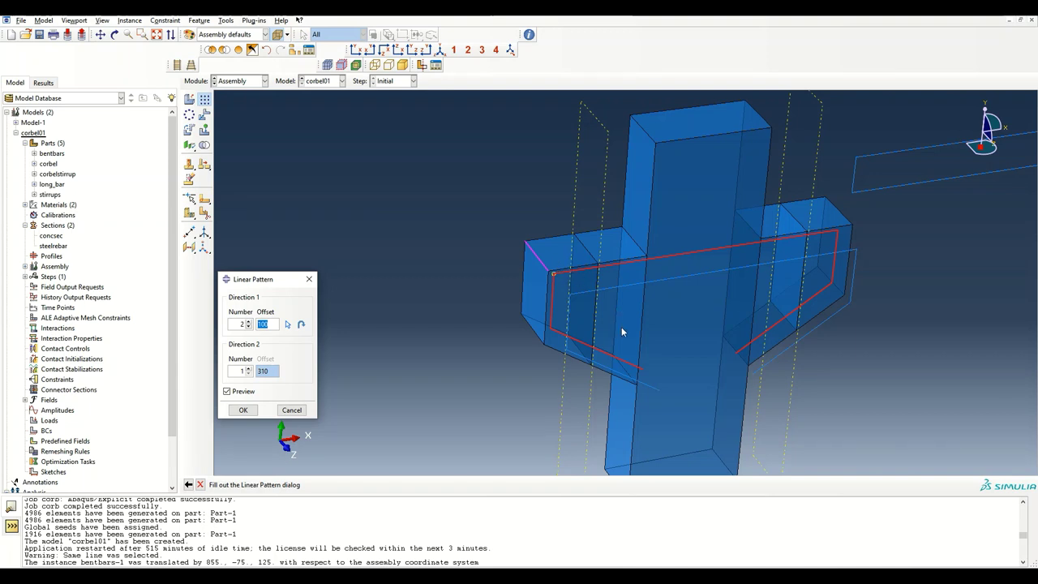
click(300, 324)
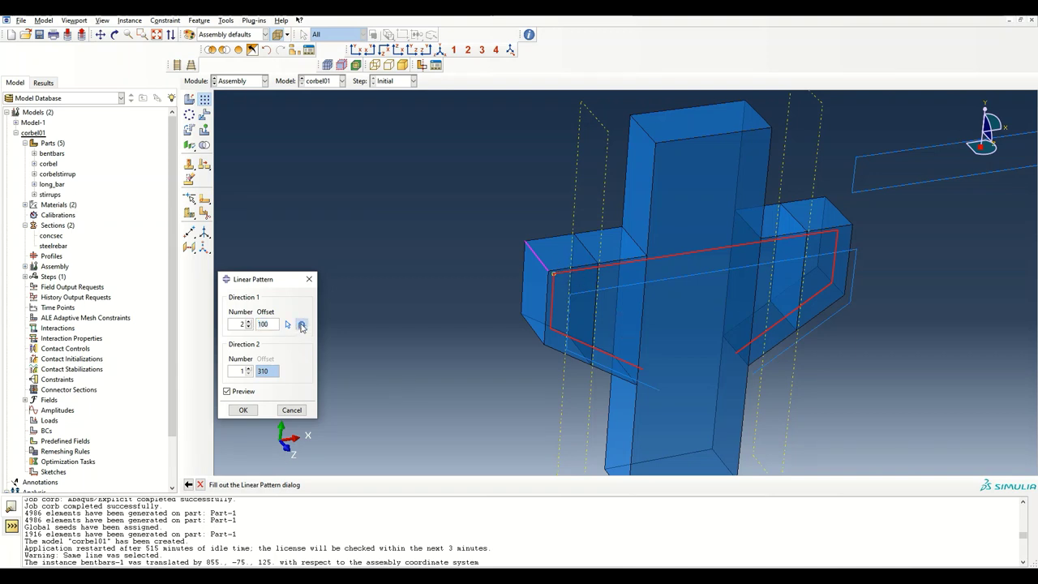
click(243, 412)
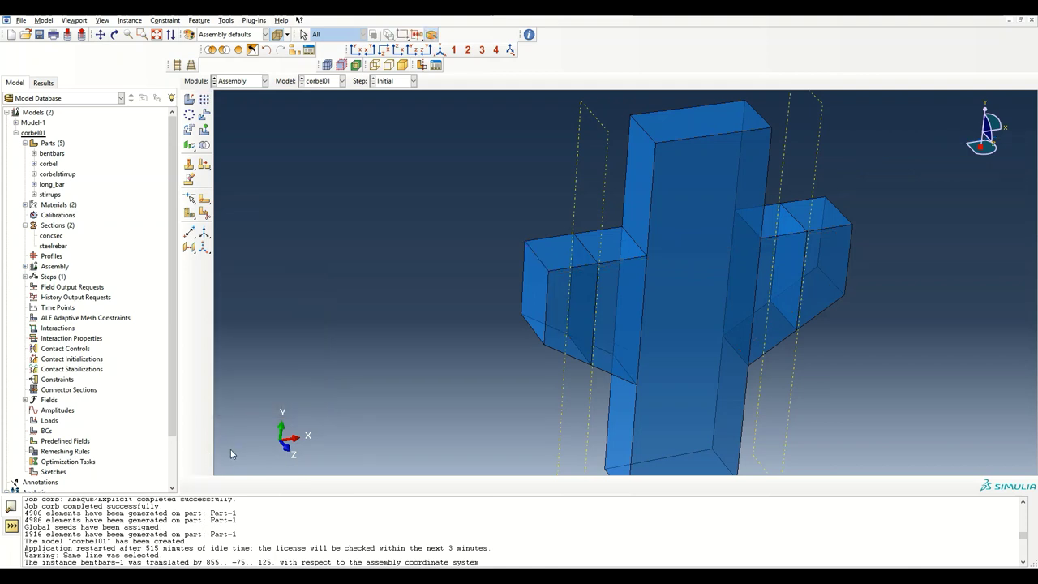
Step: Display the corbel assembly in wireframe to check the patterned bent bars inside it
click(237, 49)
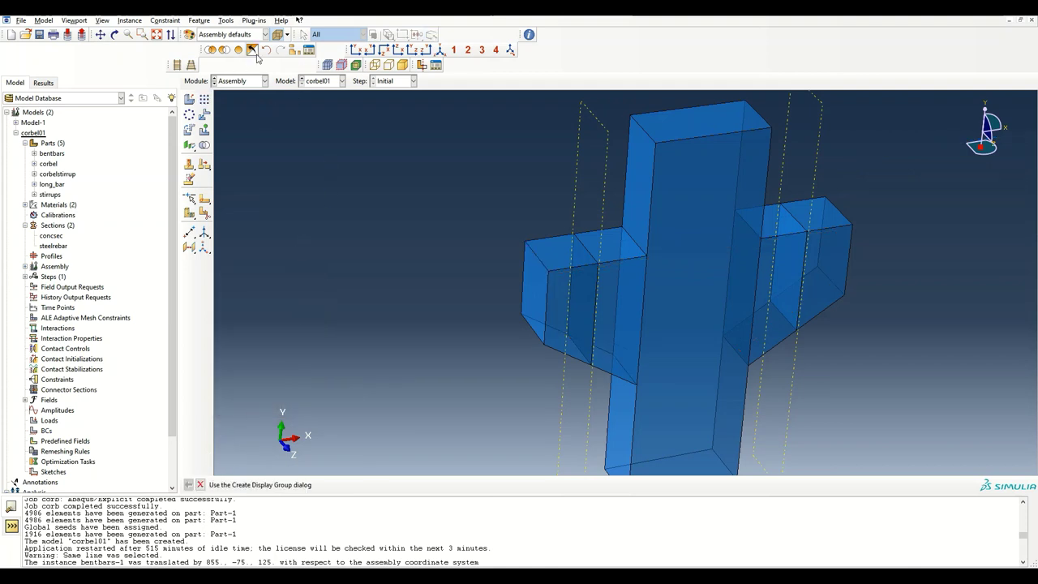
click(512, 296)
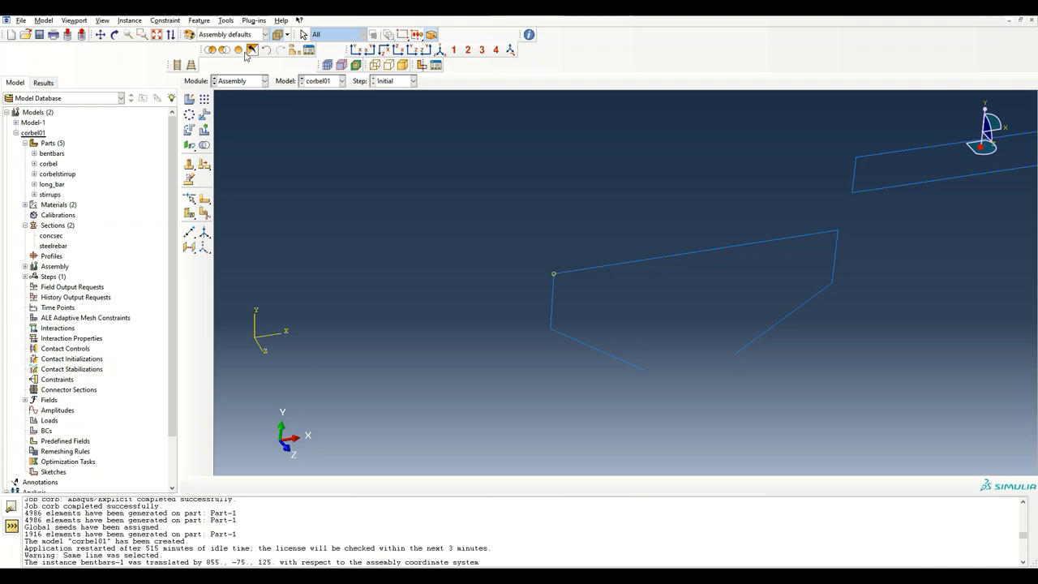
ctrl+alt+middle_drag(479, 290, 501, 292)
ctrl+alt+drag(500, 292, 527, 308)
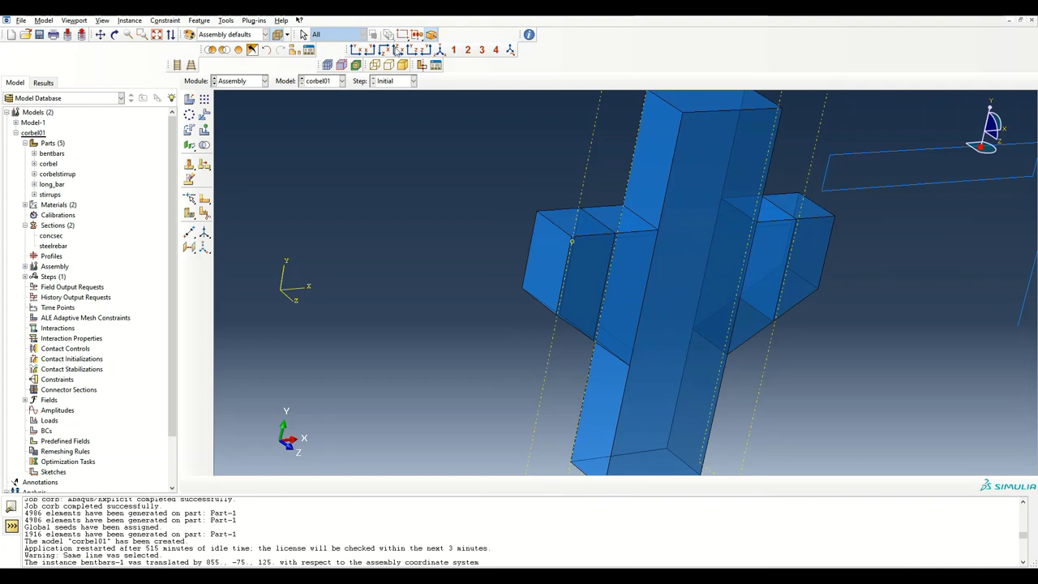
click(294, 50)
click(476, 114)
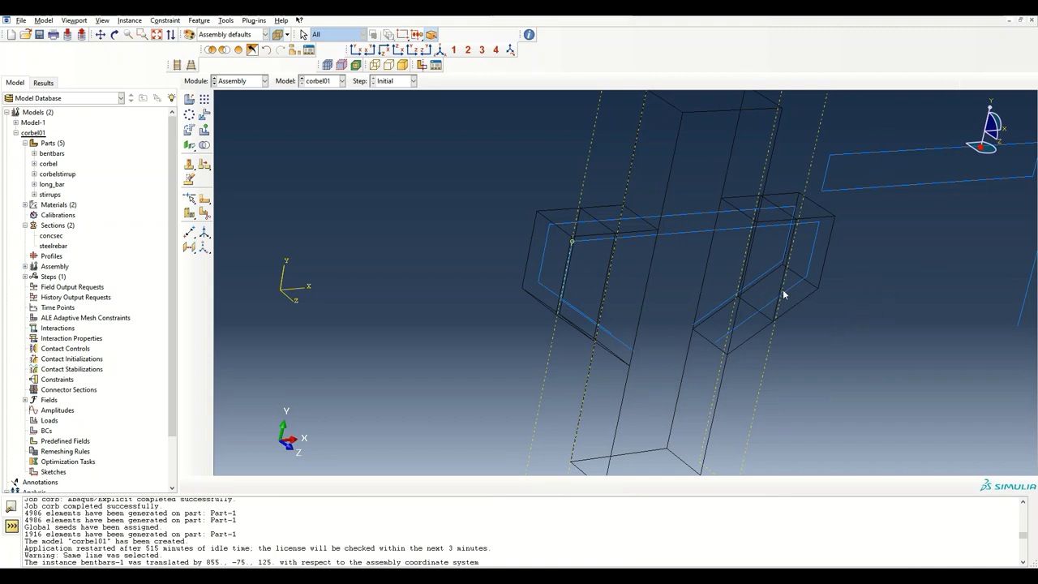
Step: Create a datum point offset 25,-25,-25 from the front corner of the column's top face where the long bar starts
ctrl+alt+middle_drag(836, 240, 644, 287)
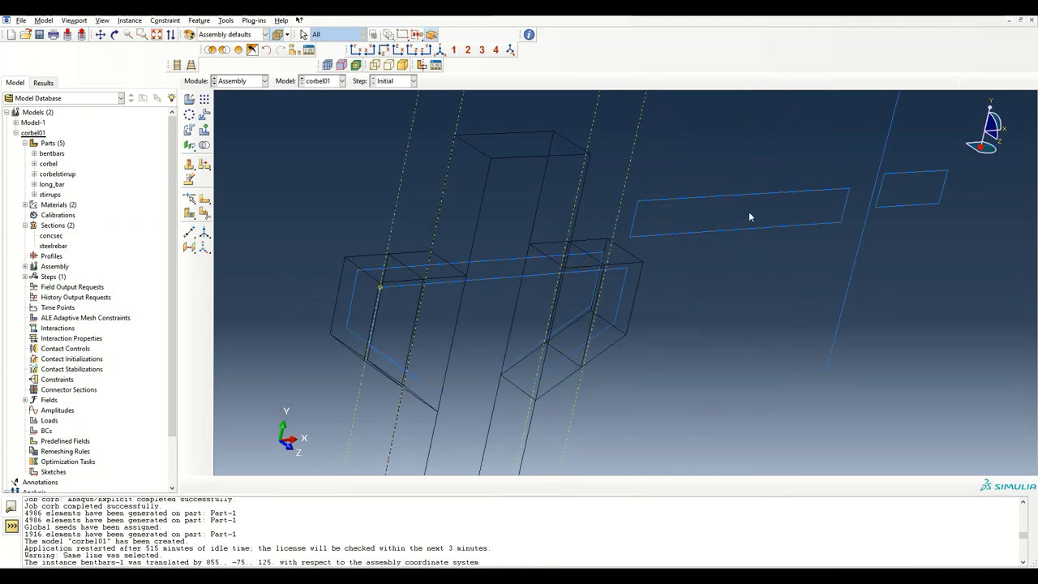
ctrl+alt+drag(748, 210, 715, 293)
drag(719, 292, 572, 294)
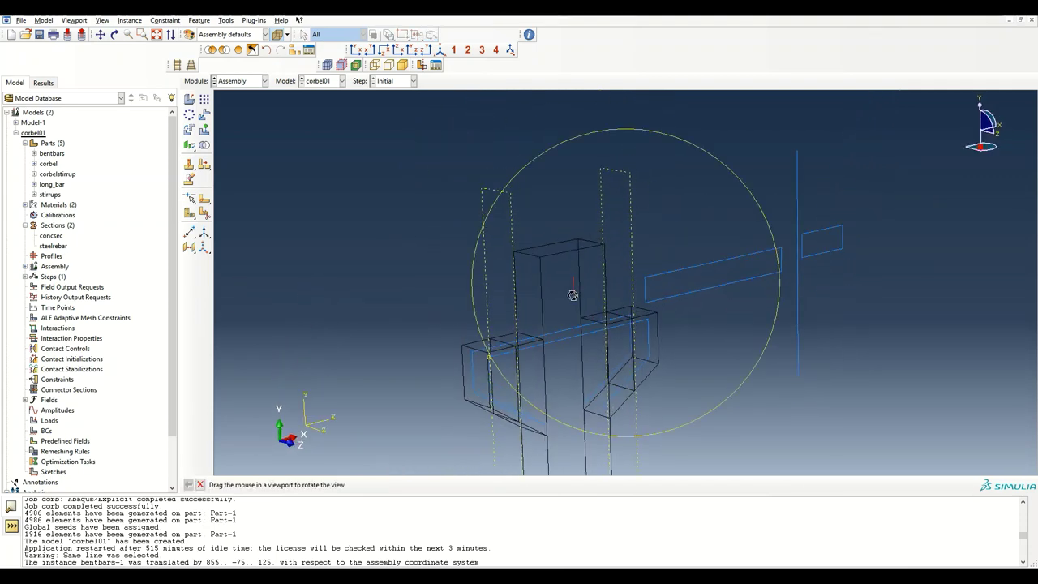
click(190, 233)
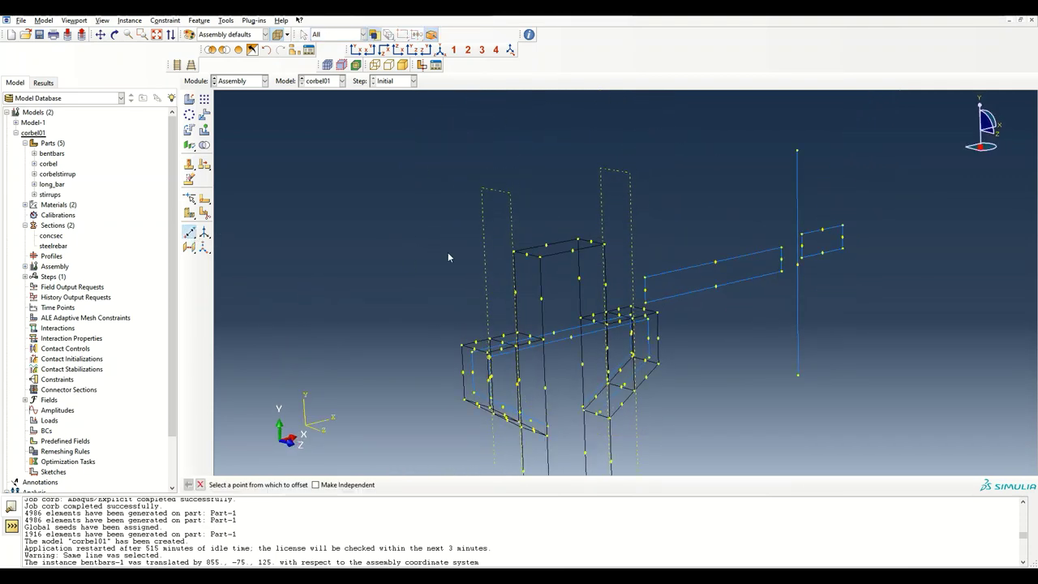
click(539, 258)
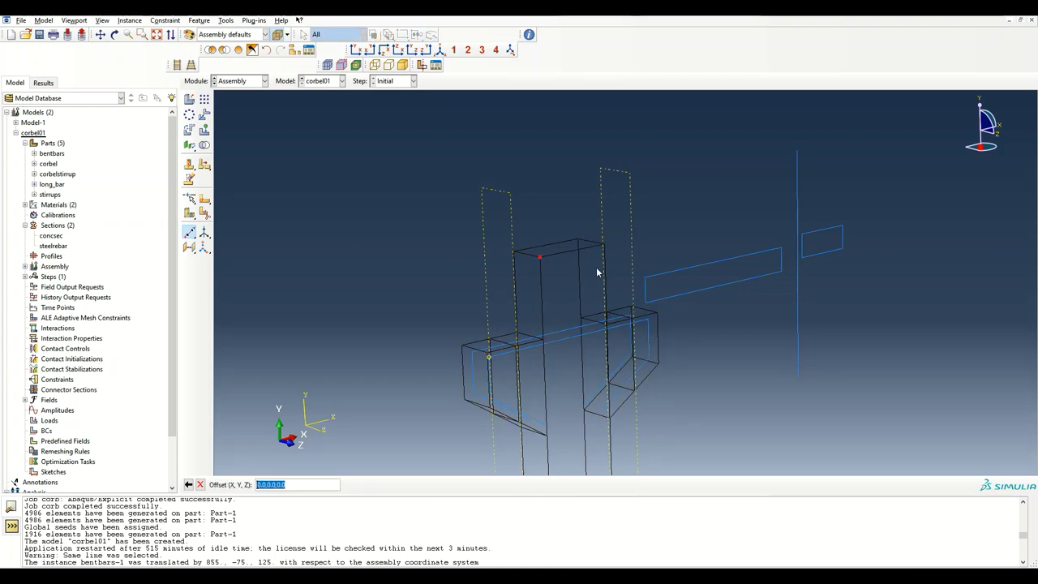
text(3)
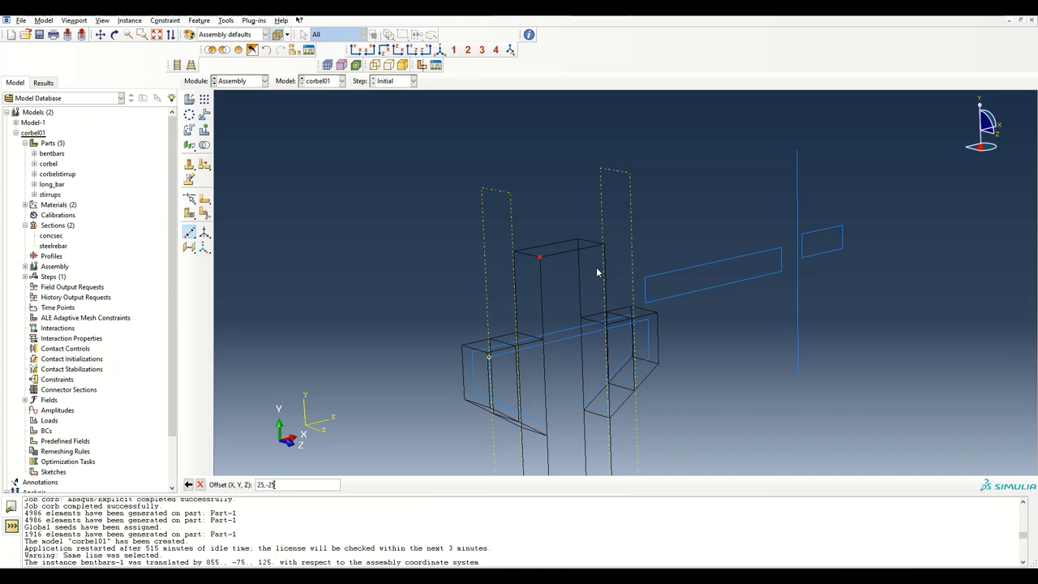
text(5,-25)
key(Return)
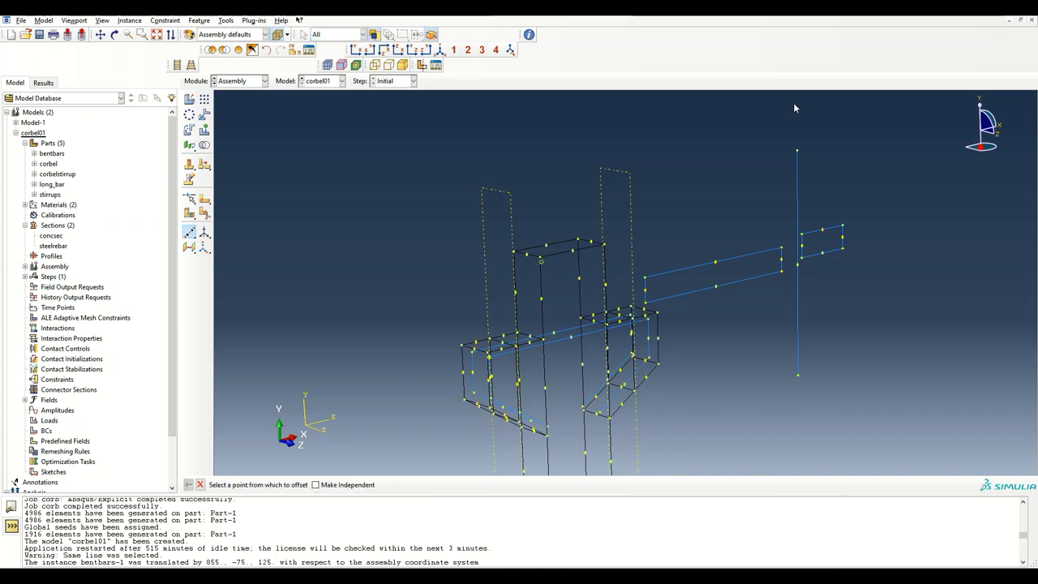
Step: Translate the long bar from its upper end to the new datum point inside the column's top corner
click(203, 115)
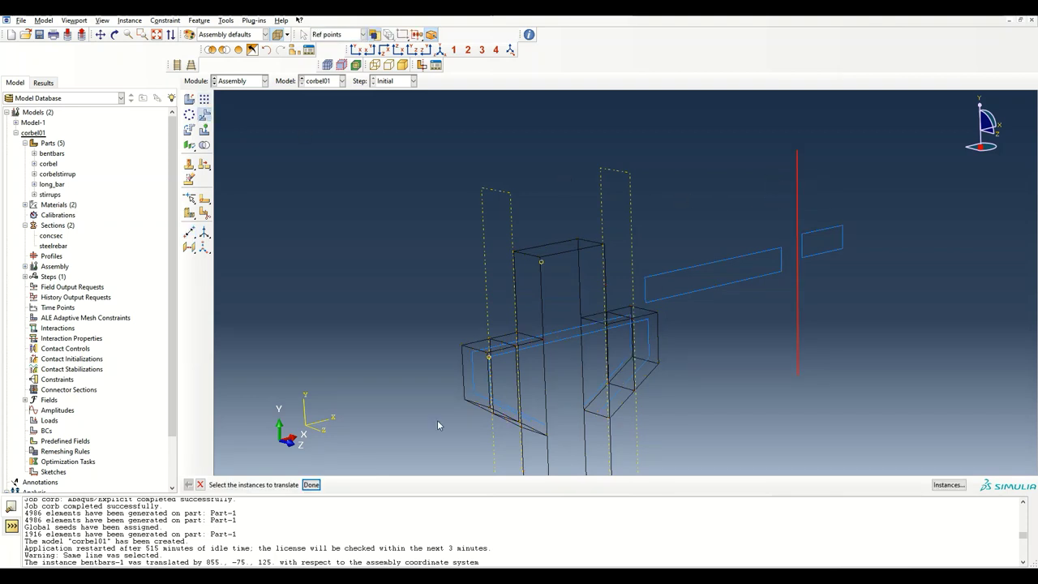
click(311, 484)
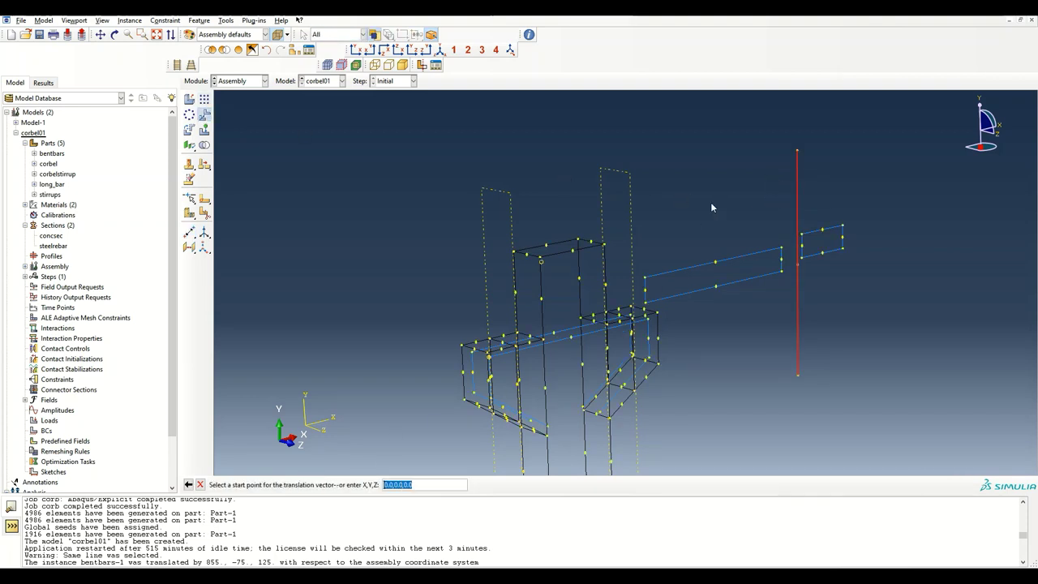
click(797, 152)
click(541, 266)
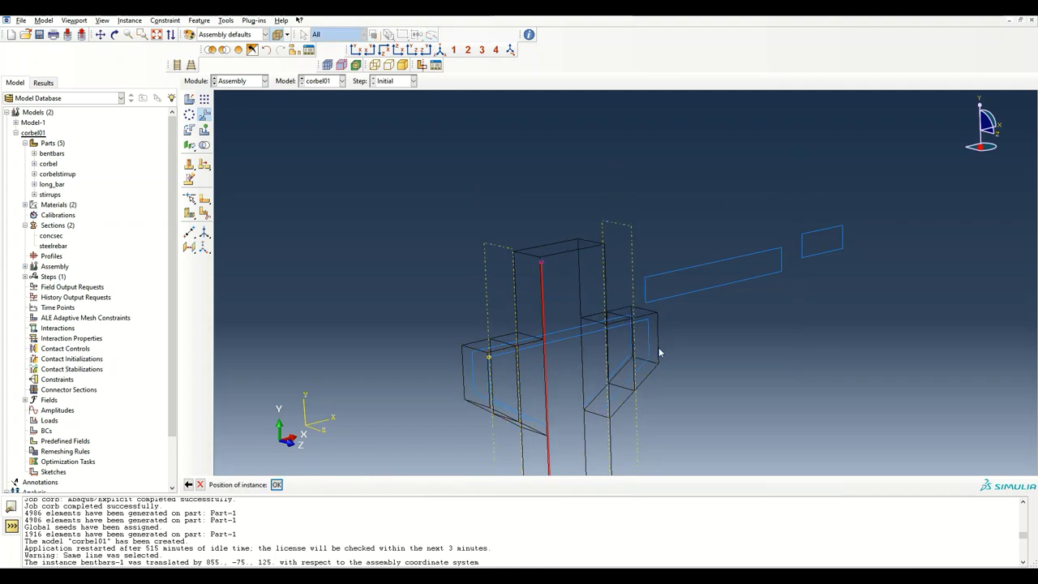
ctrl+alt+middle_drag(658, 327, 653, 274)
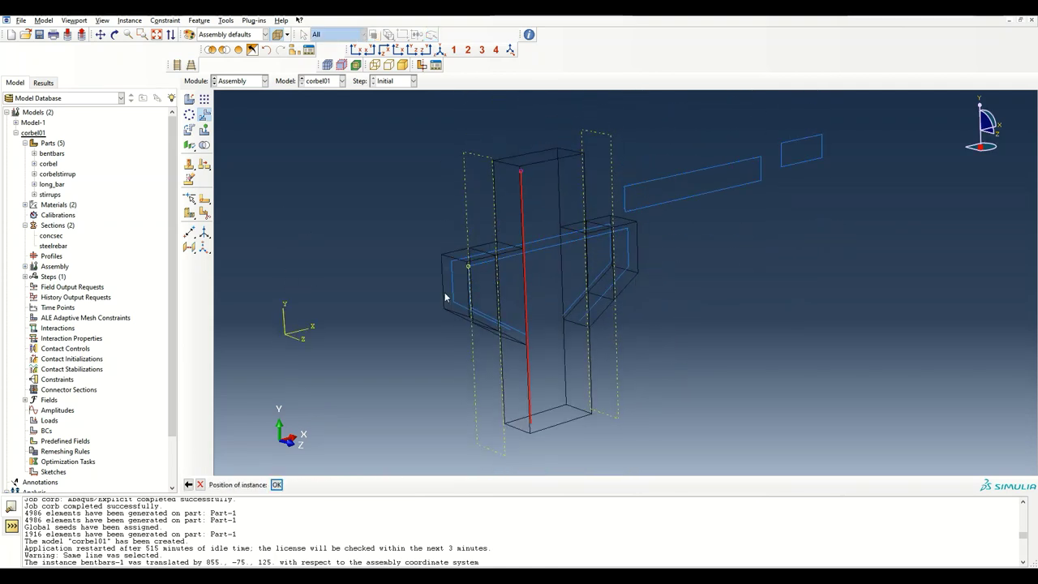
click(275, 485)
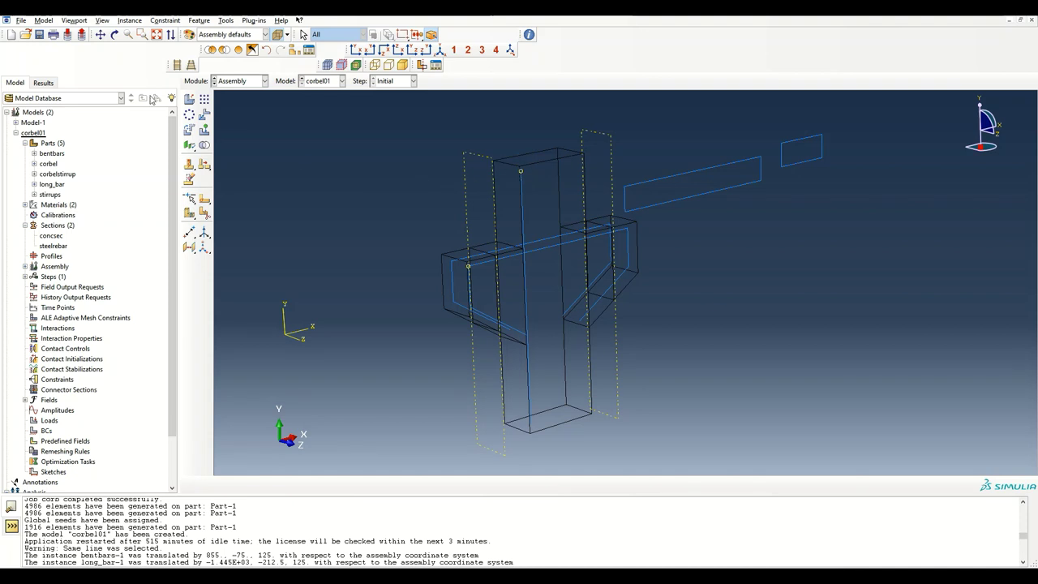
Step: Remove the corbel-1 instance from the display group so the long bar can be picked
click(205, 98)
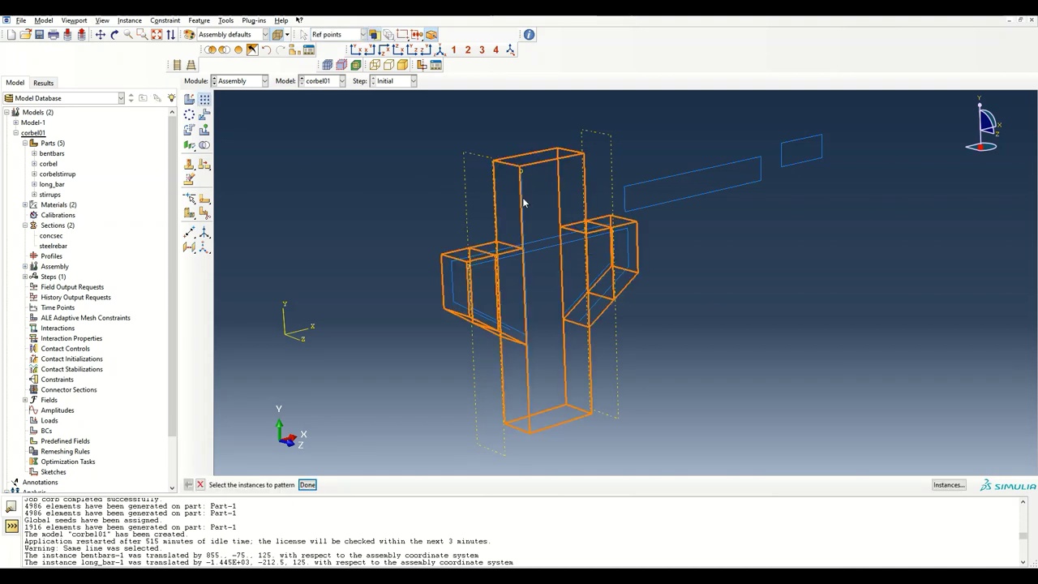
click(301, 51)
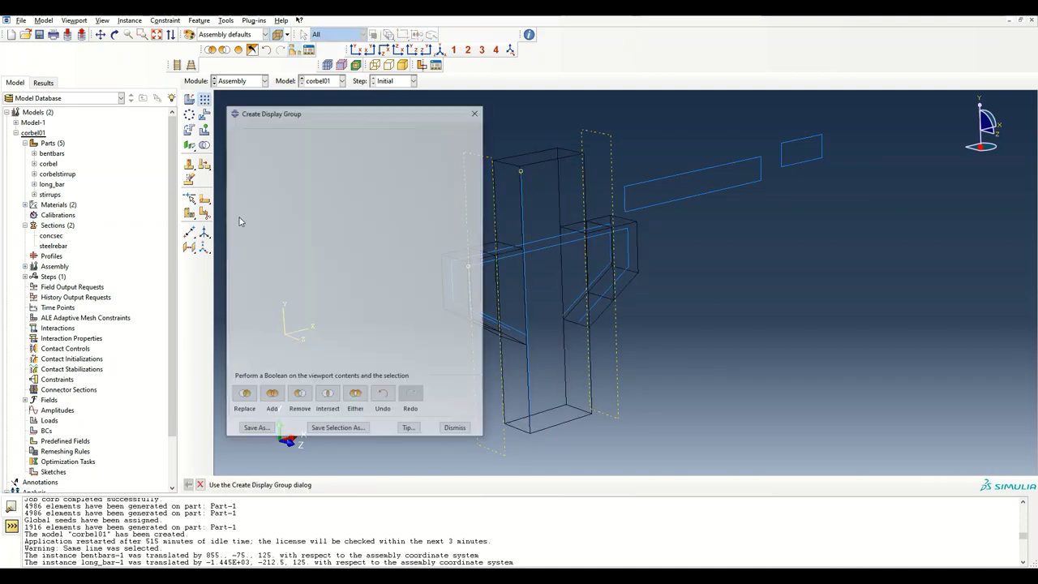
click(327, 169)
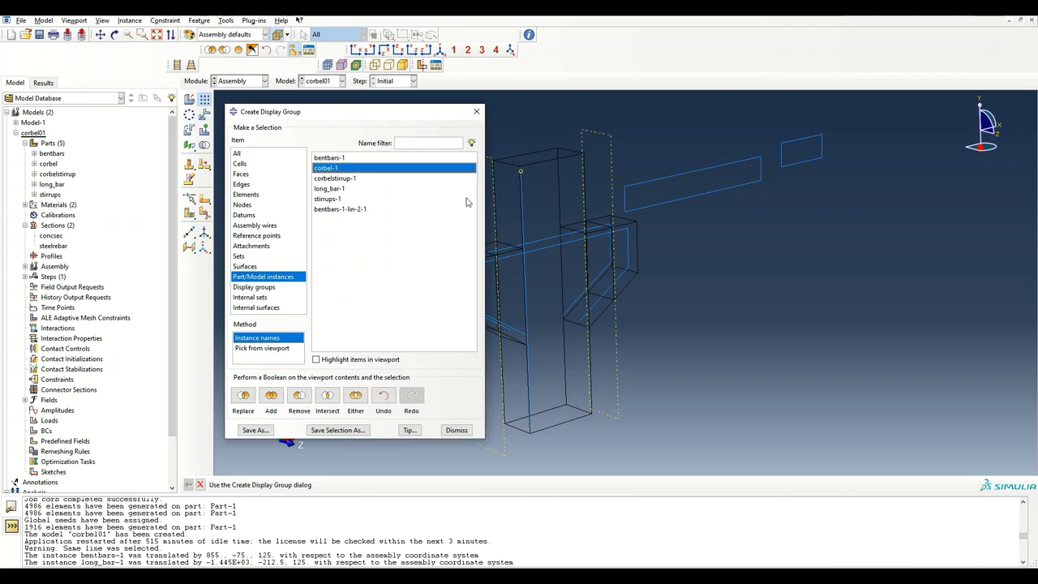
click(299, 395)
Step: Set up a linear pattern of the long bar with 1 instance in direction 1 and 2 at offset 250 along the column's long top edge
click(204, 98)
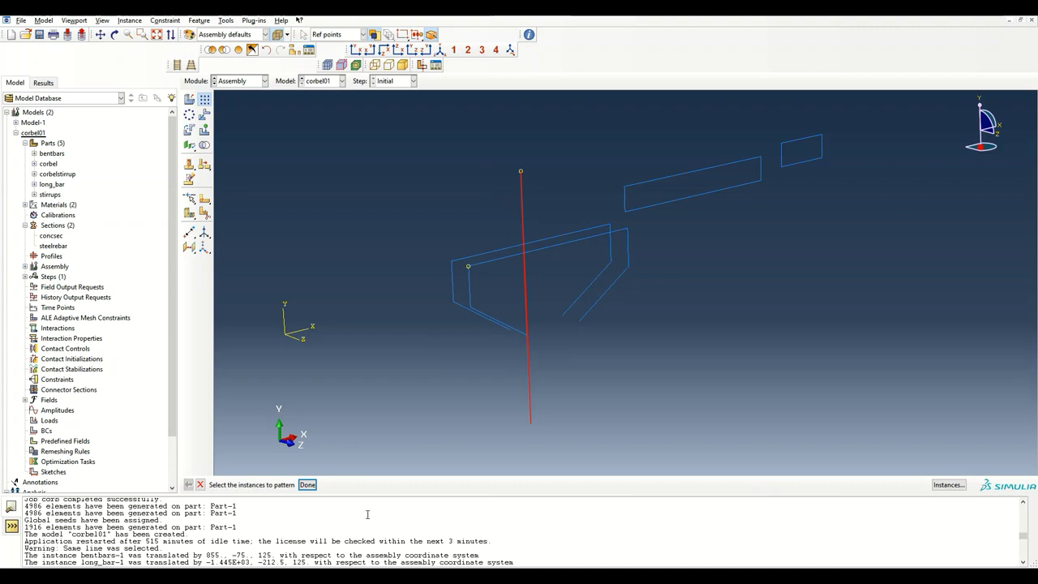
click(308, 484)
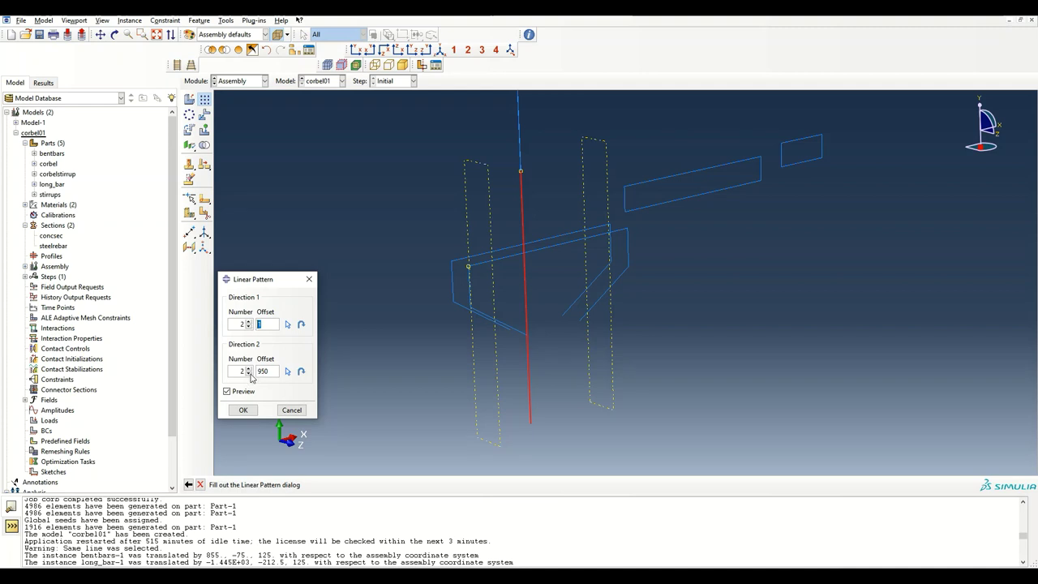
click(248, 327)
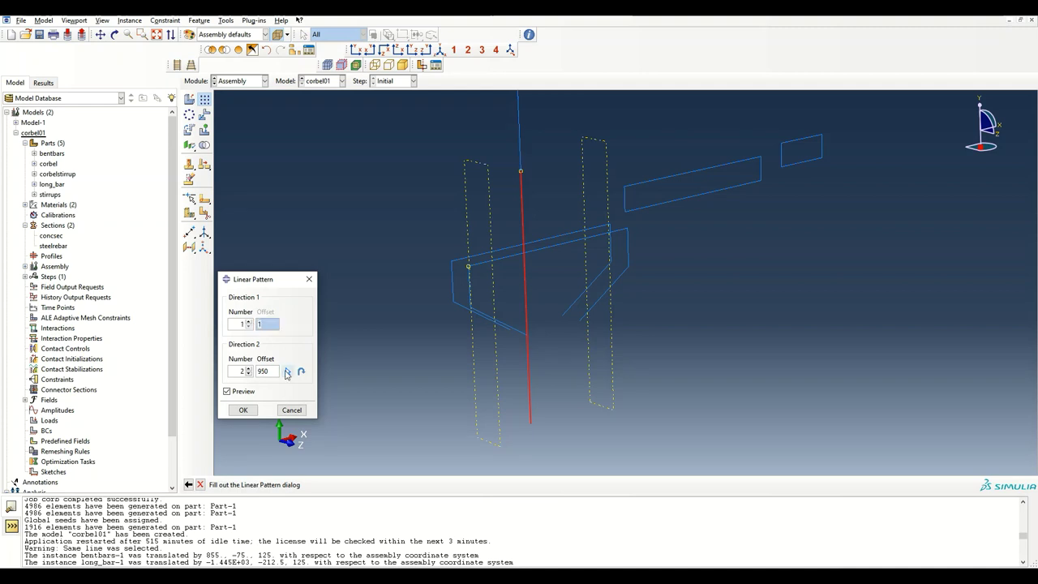
drag(274, 373, 254, 373)
text(250)
click(289, 371)
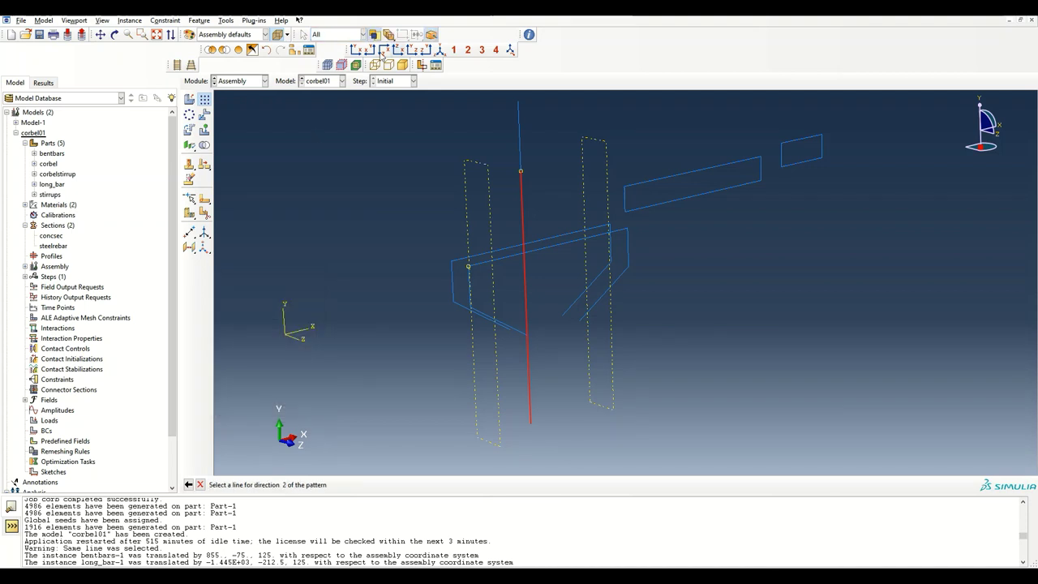
click(238, 50)
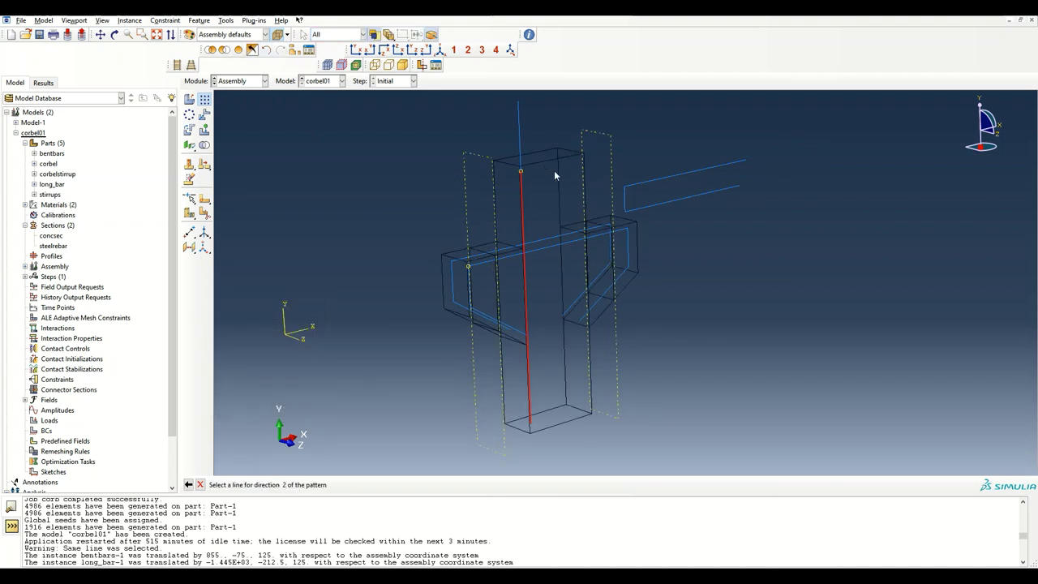
click(547, 159)
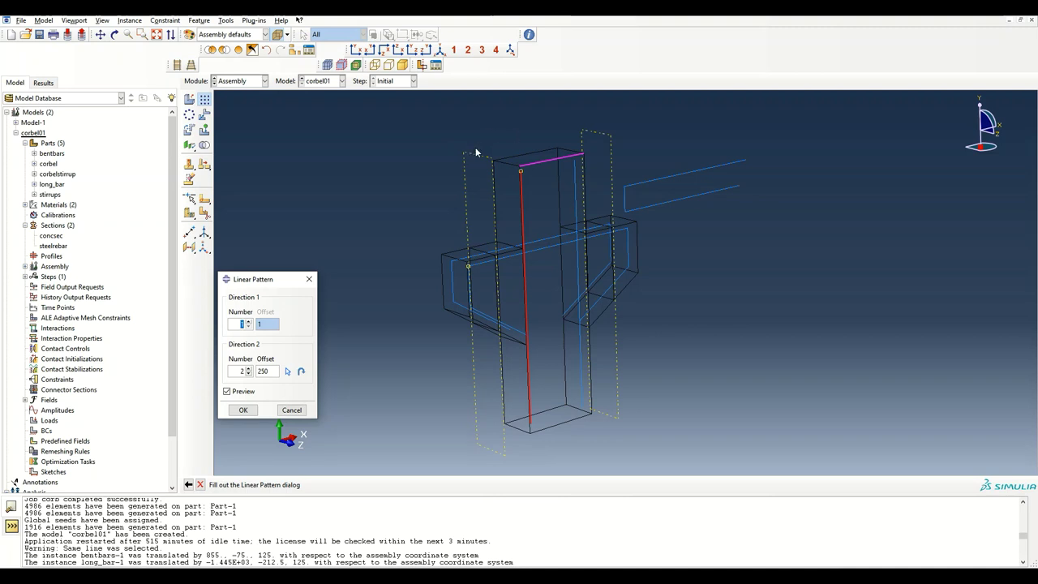
Step: Set direction 1 to 2 instances at offset 100 along the column's short top edge and create the long bar pattern
click(248, 322)
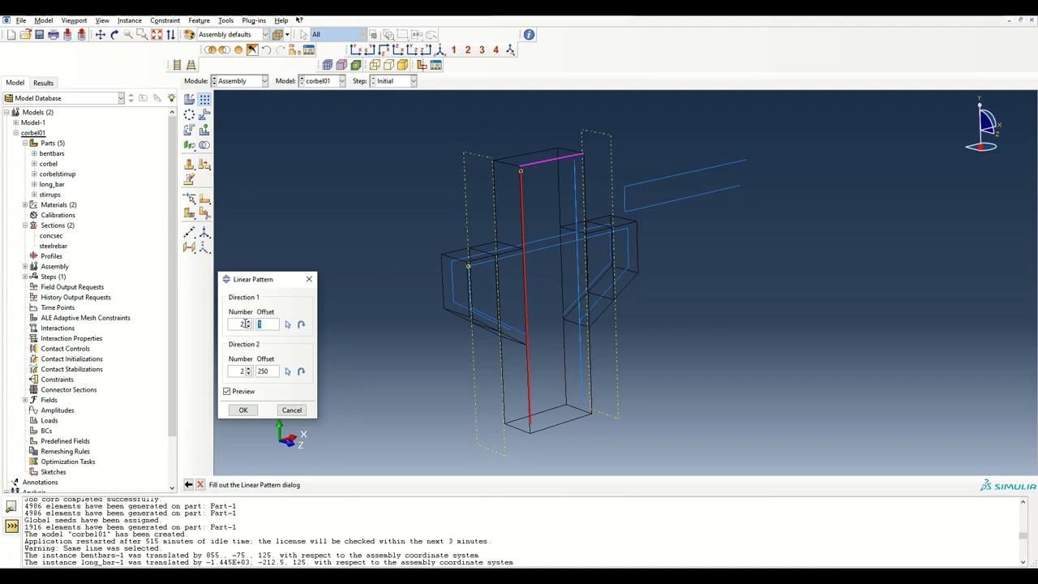
text(100)
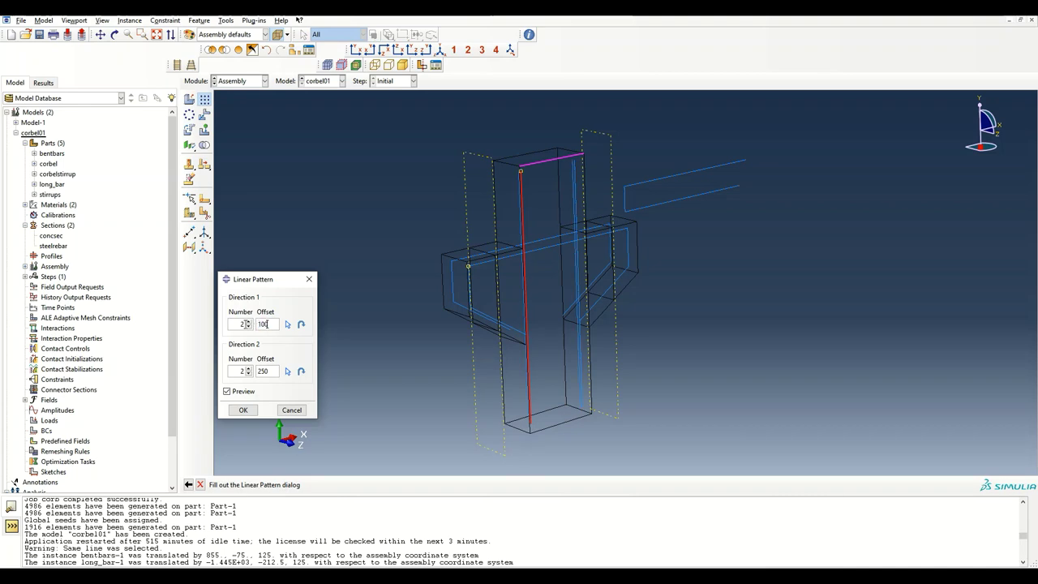
mouse_move(572, 228)
ctrl+alt+mouse_down()
mouse_move(551, 239)
mouse_move(581, 290)
mouse_move(658, 287)
mouse_move(683, 251)
mouse_move(603, 234)
mouse_move(572, 244)
ctrl+alt+mouse_up()
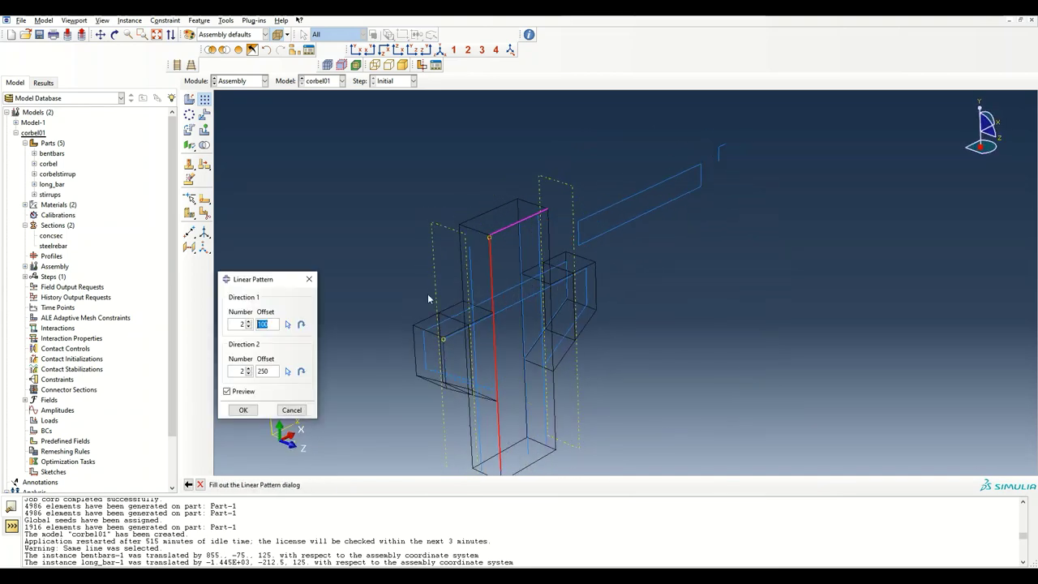
click(297, 325)
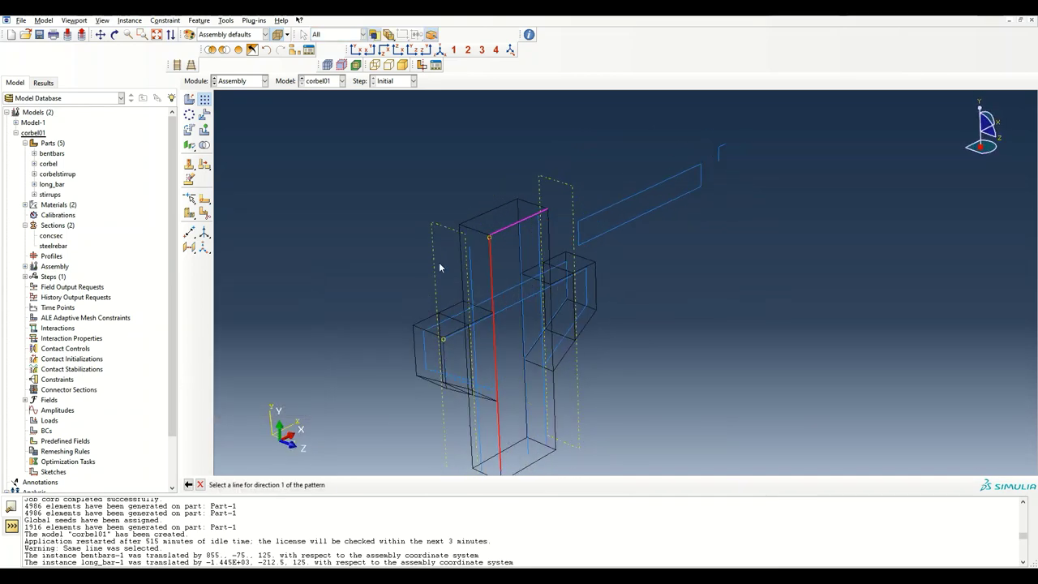
click(475, 231)
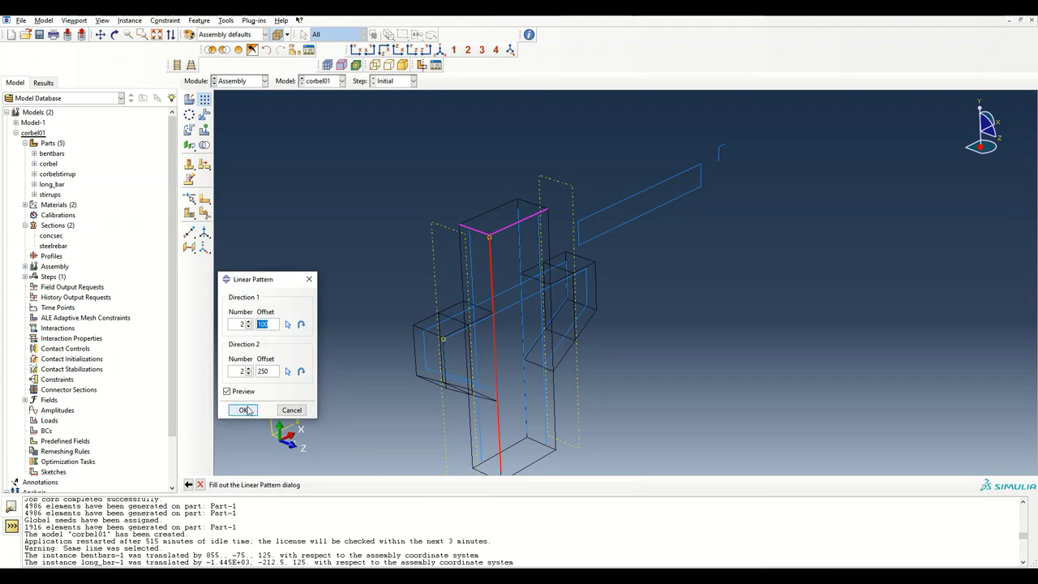
click(243, 410)
Step: Rotate the small rectangular stirrup 90 degrees about its lower long edge so it lies horizontal
ctrl+alt+drag(544, 303, 495, 317)
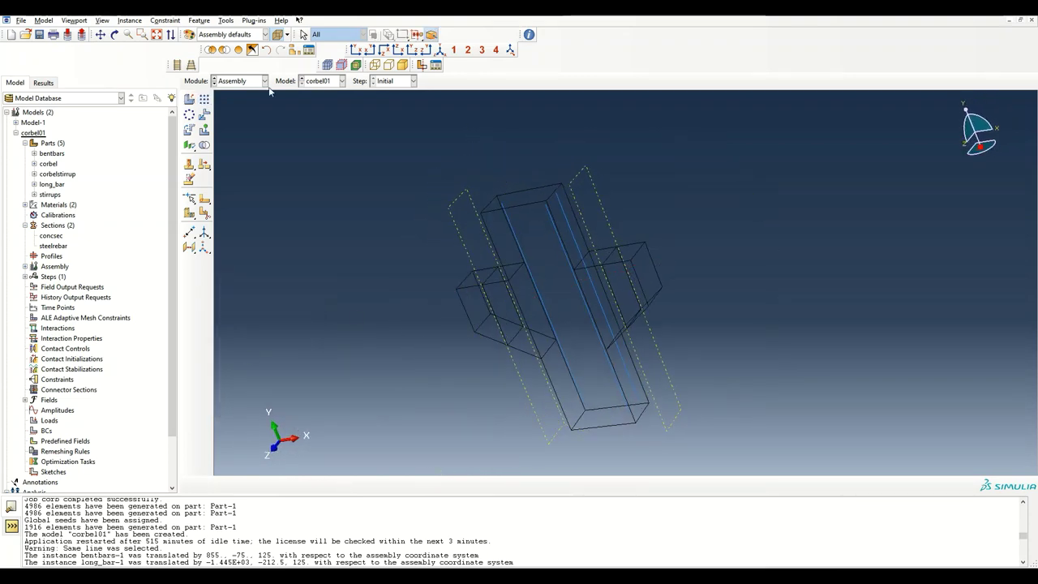
ctrl+alt+drag(382, 259, 569, 301)
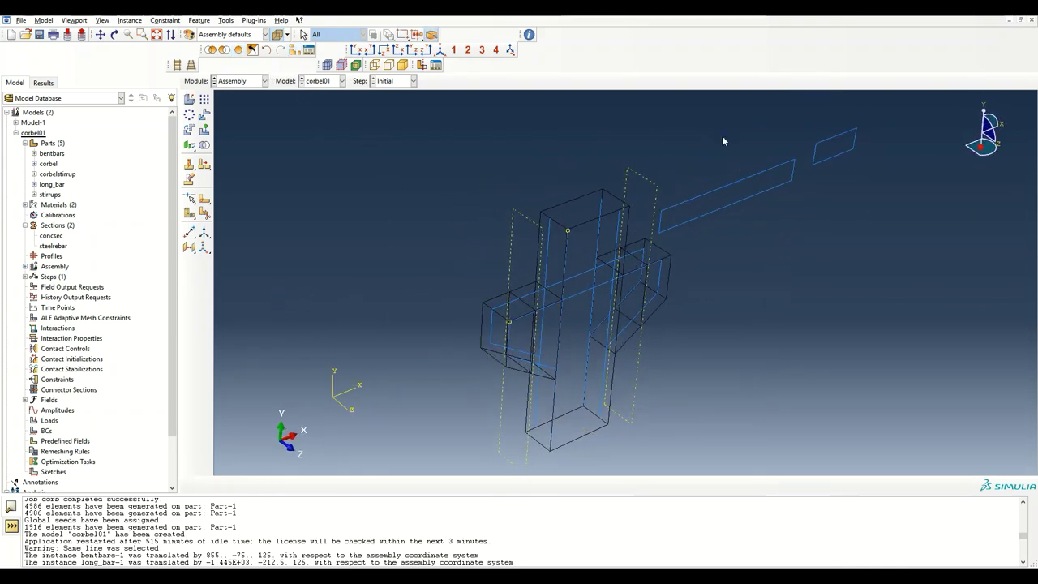
ctrl+alt+drag(832, 195, 843, 236)
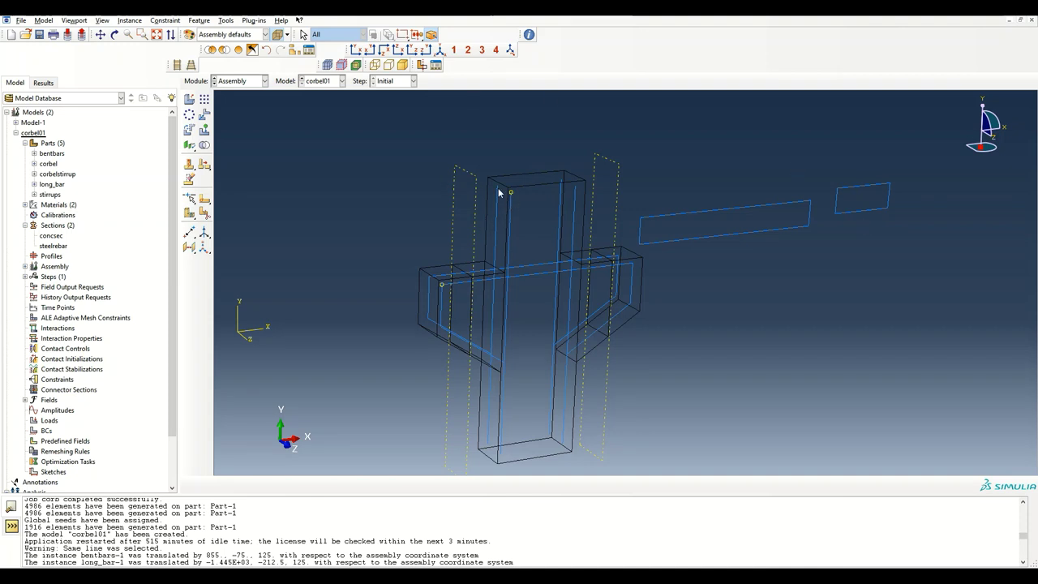
click(189, 130)
click(852, 199)
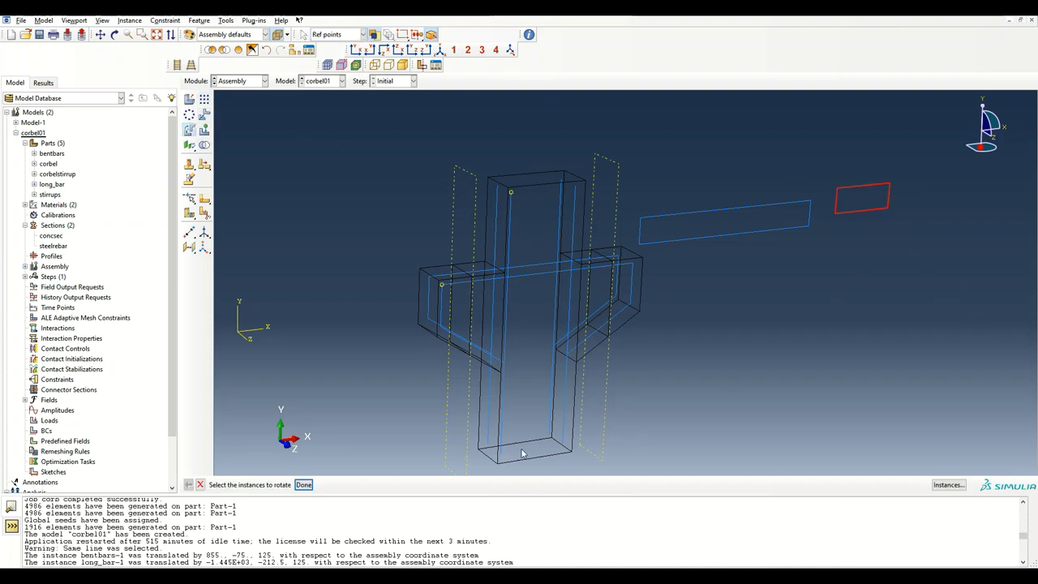
drag(896, 236, 728, 259)
drag(895, 252, 833, 154)
click(303, 484)
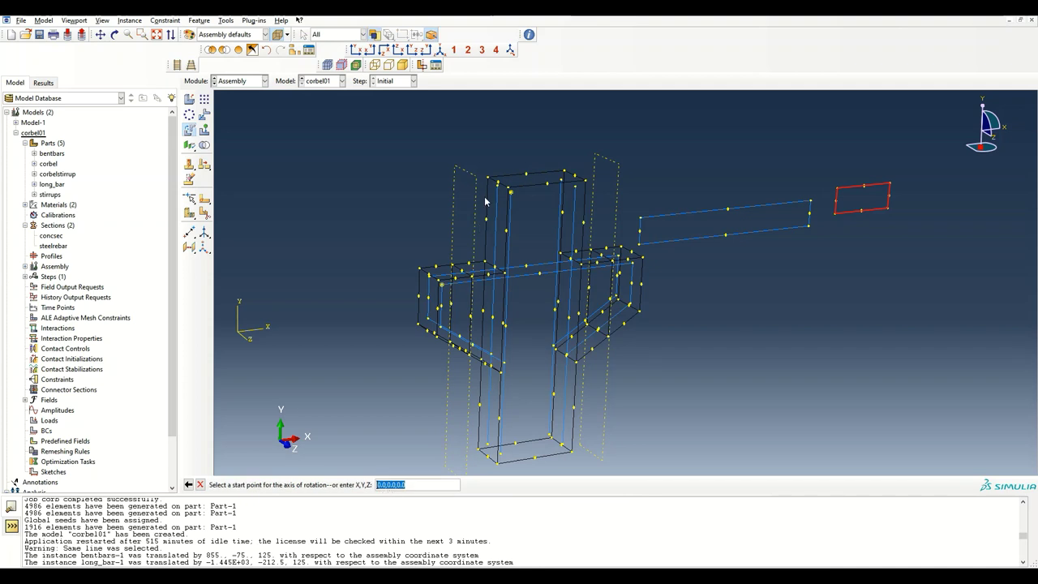
click(835, 213)
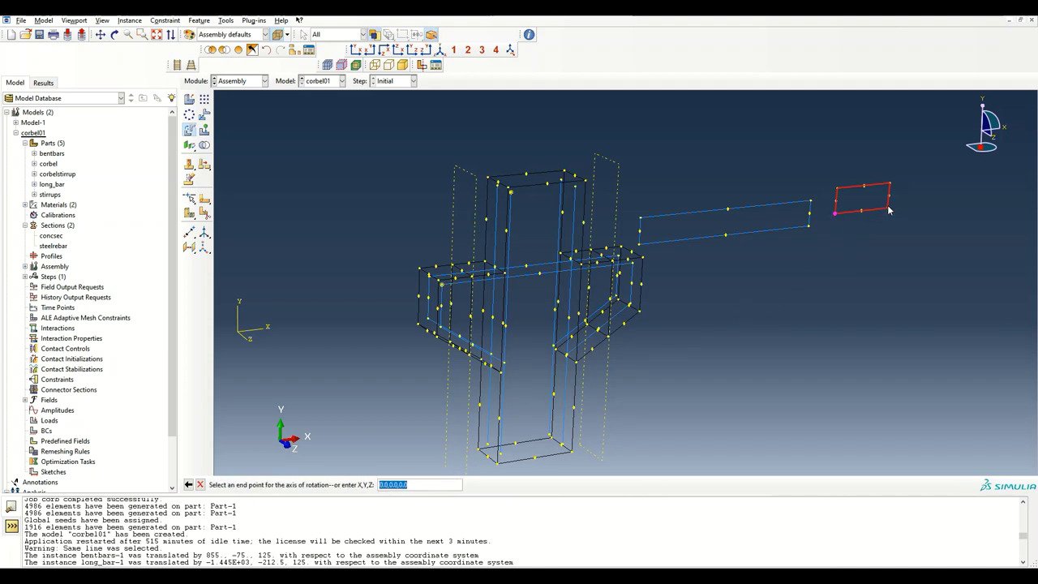
click(888, 209)
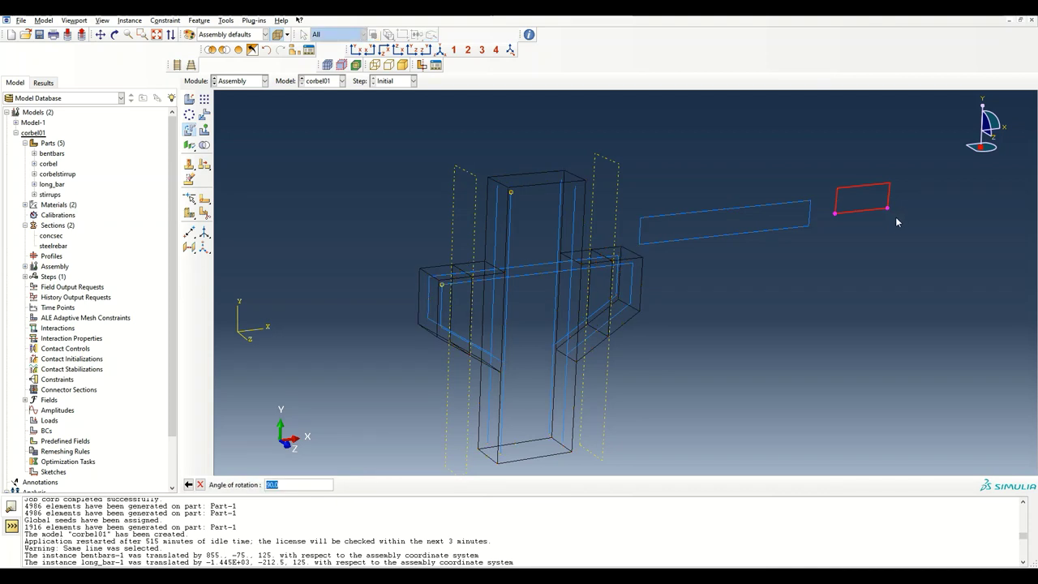
key(Return)
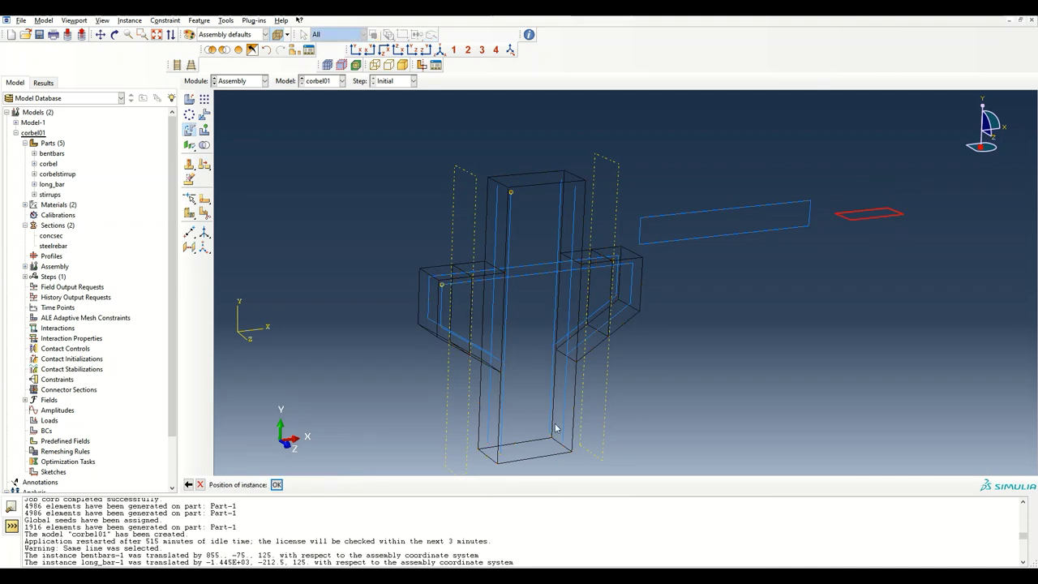
click(276, 484)
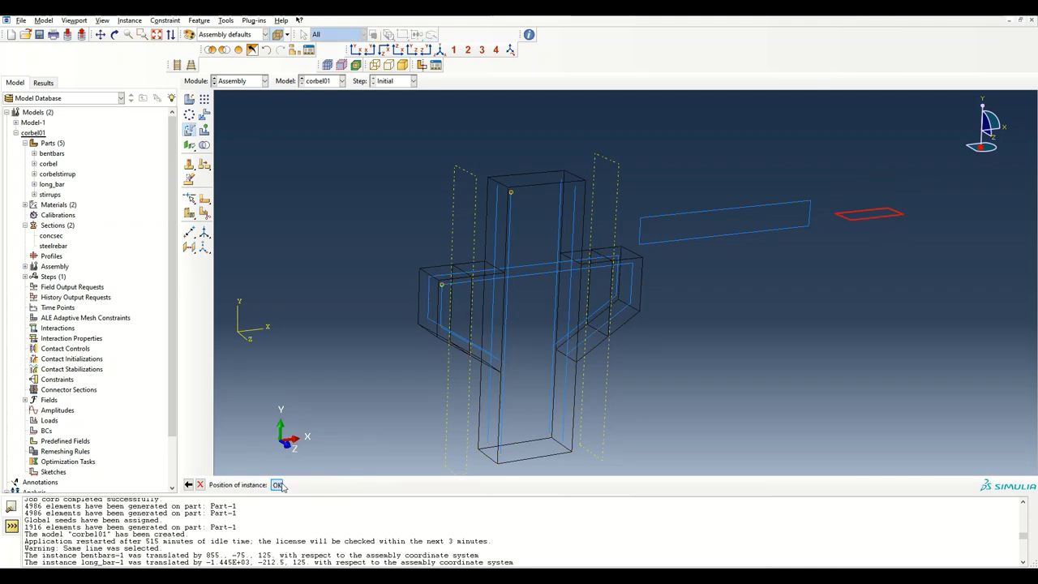
Step: Translate the small horizontal stirrup from its front corner to the datum point at the top of the column's front long bar
click(203, 115)
click(870, 214)
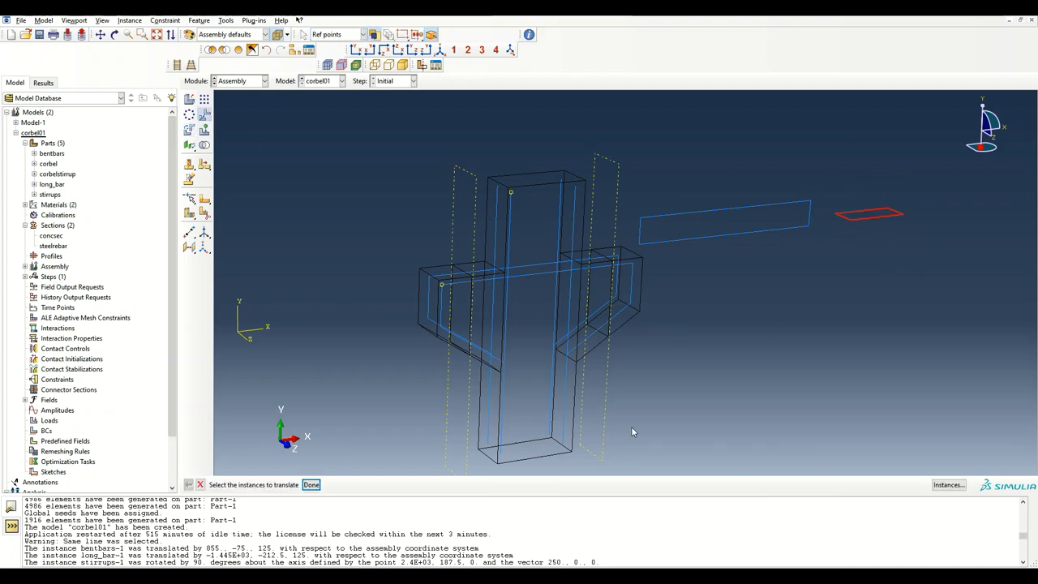
click(311, 484)
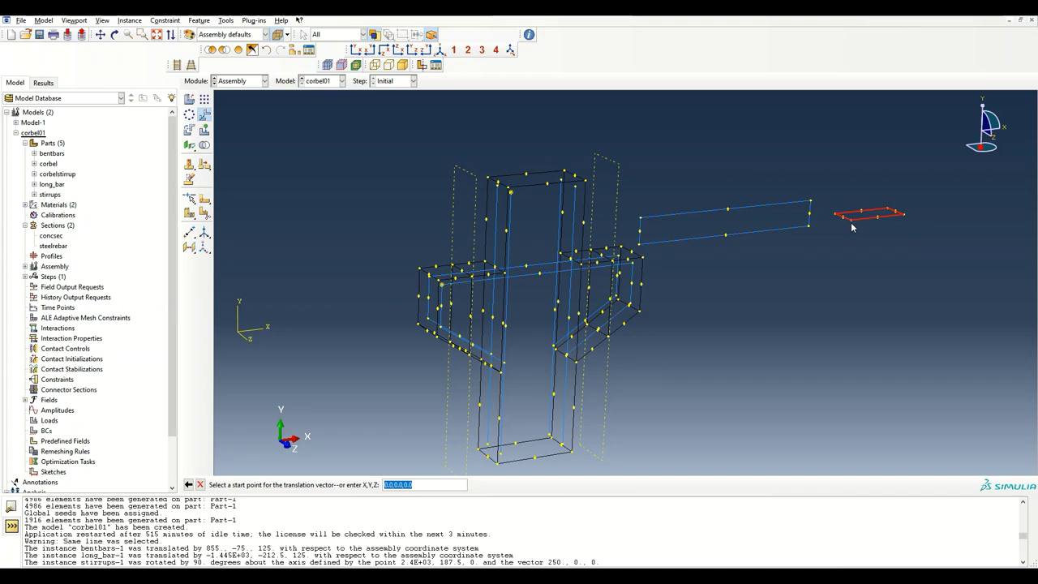
click(850, 220)
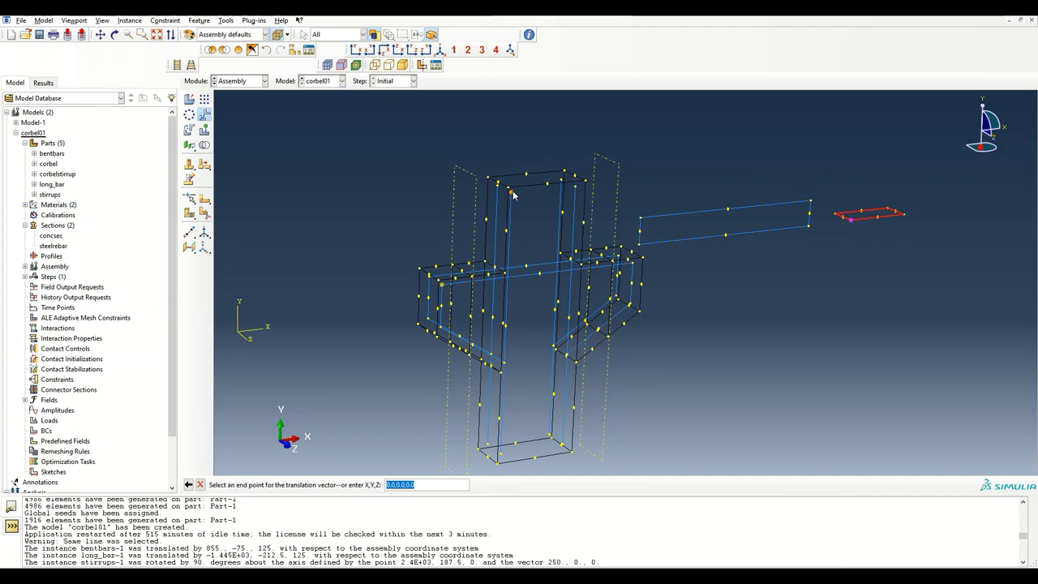
click(512, 192)
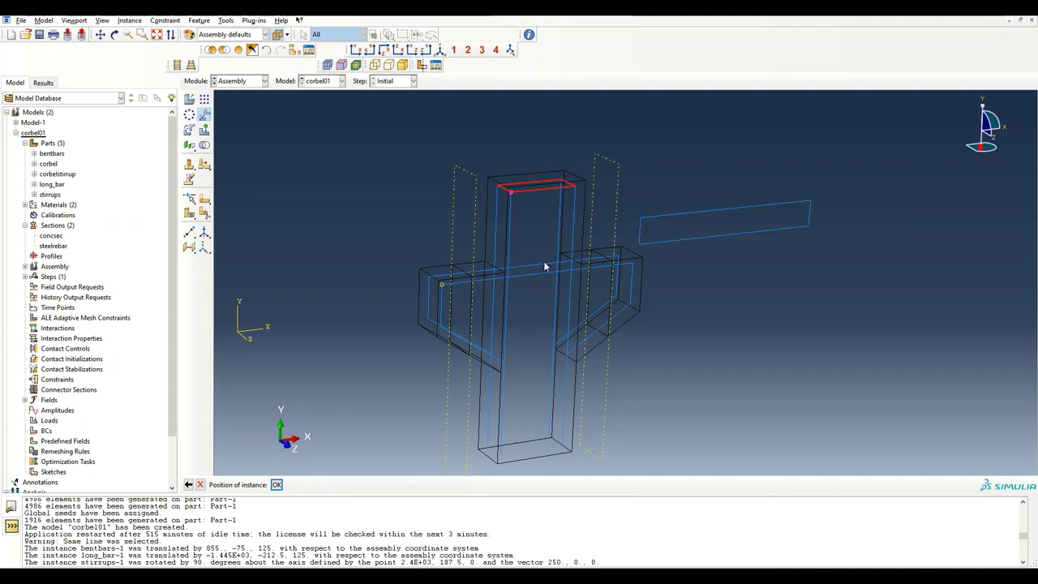
click(276, 484)
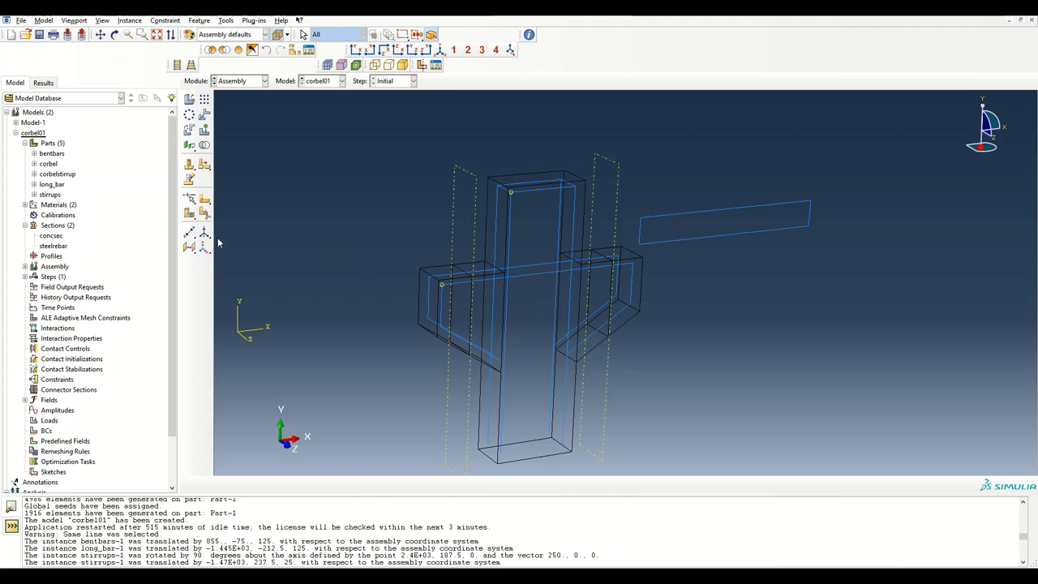
Step: Start a linear pattern and remove the corbel-1 instance from the display group so the stirrup can be picked
click(205, 99)
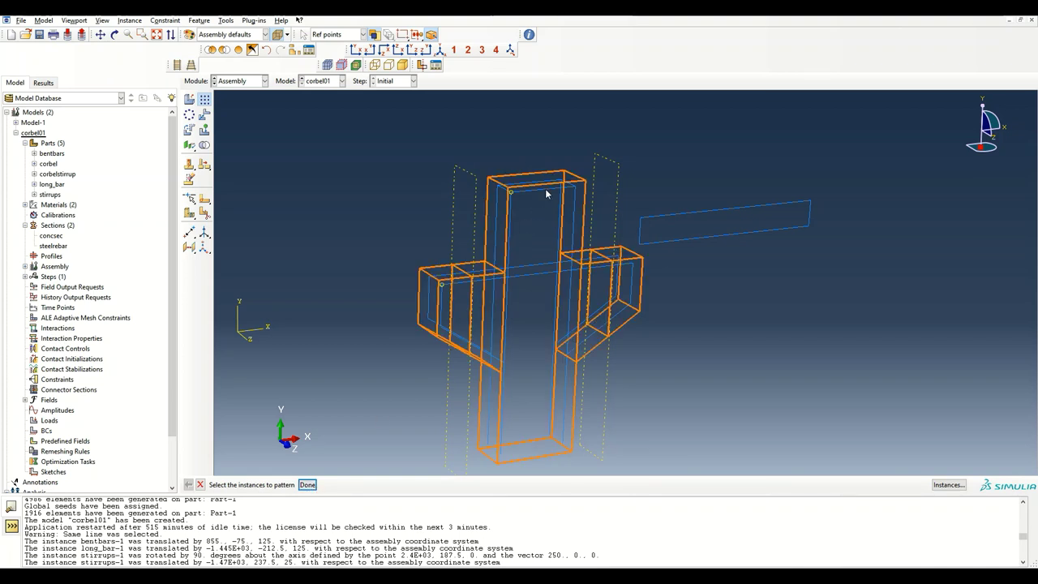
click(294, 49)
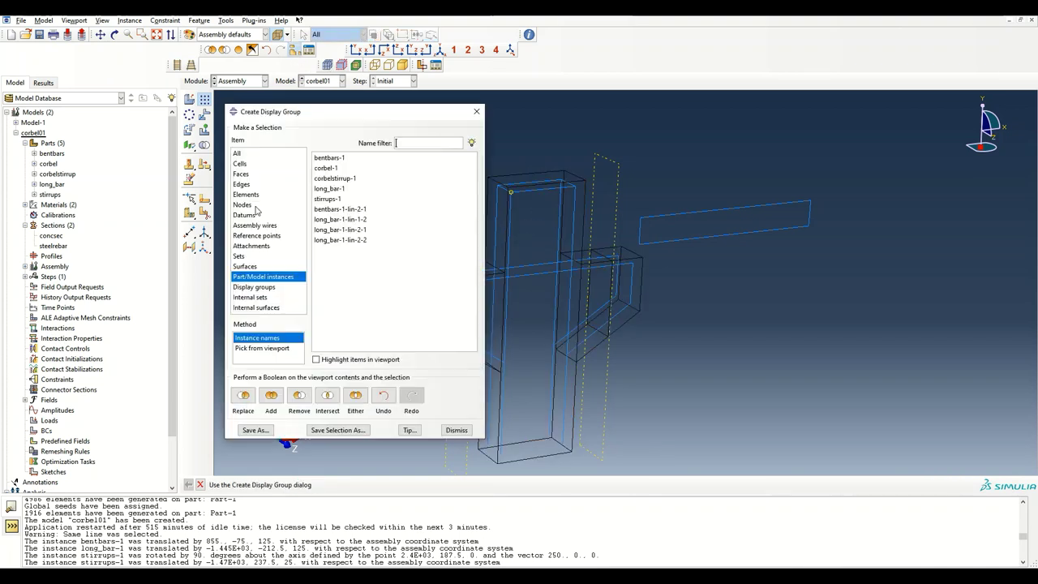
click(345, 169)
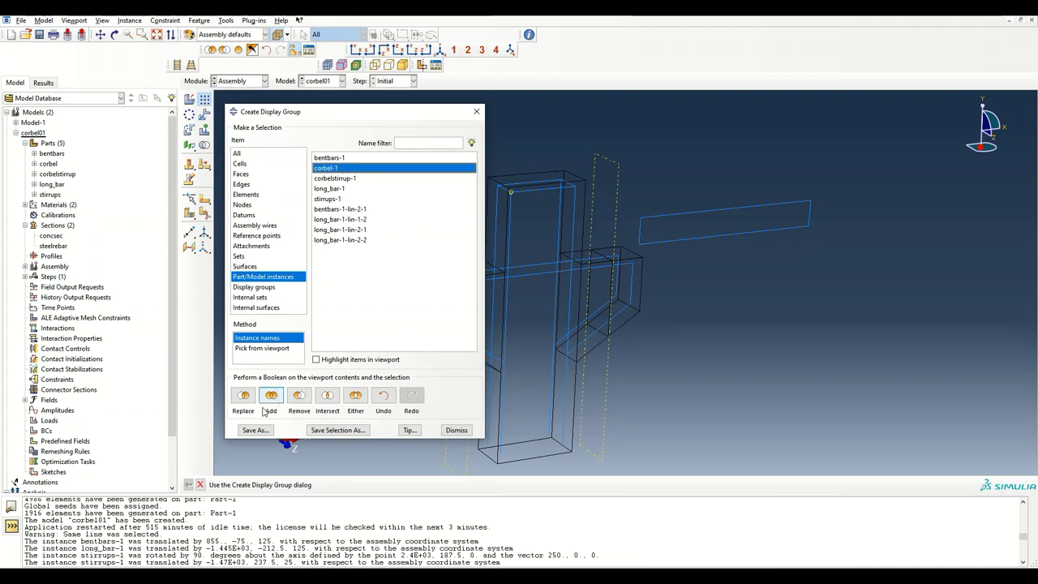
click(301, 392)
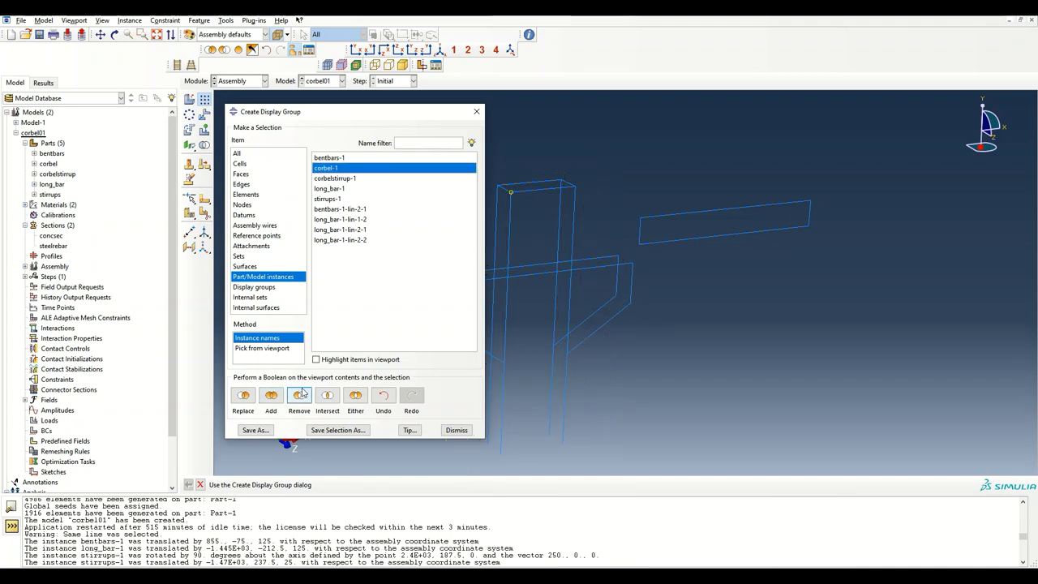
click(456, 430)
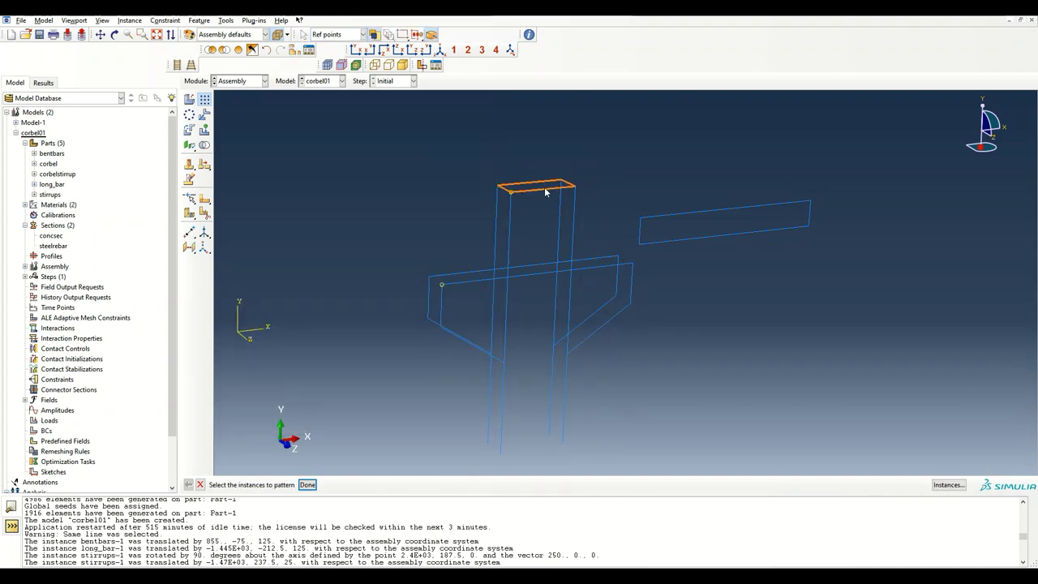
Step: Choose the column stirrup for the pattern, with direction 1 along the vertical long bar and 1 instance in direction 2
click(548, 192)
click(308, 484)
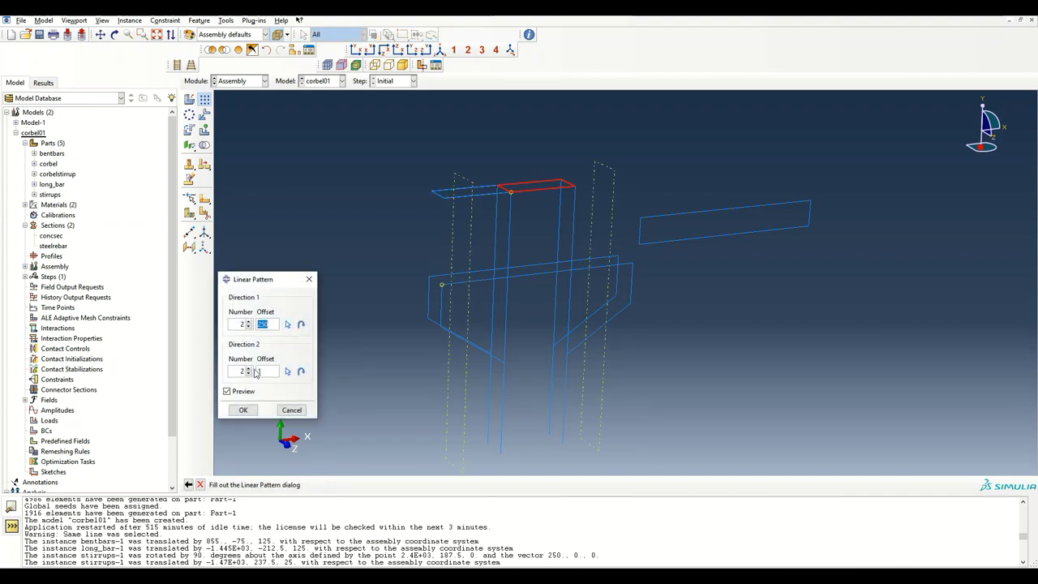
click(288, 324)
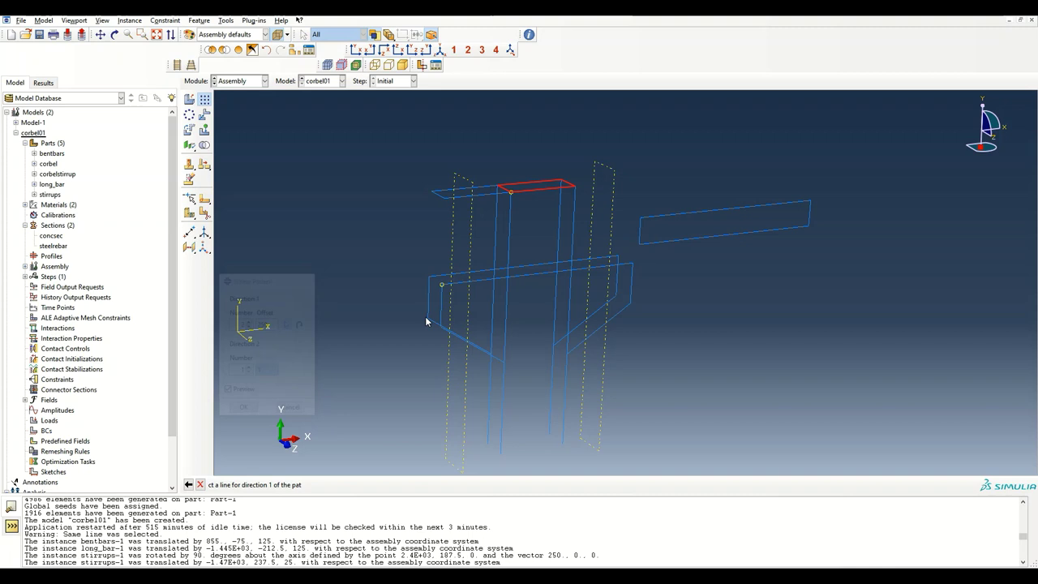
click(510, 244)
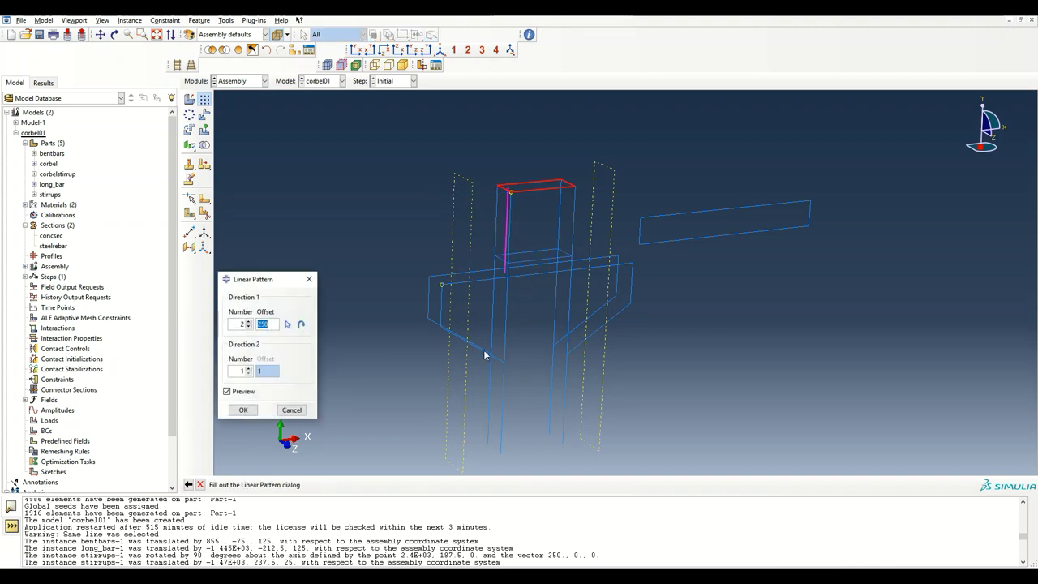
Step: Set direction 1 to 10 instances at offset 100 and create the stirrup pattern down the column
text(200)
key(BackSpace)
key(BackSpace)
key(BackSpace)
text(150)
click(249, 322)
click(249, 322)
click(249, 322)
double_click(269, 324)
text(100)
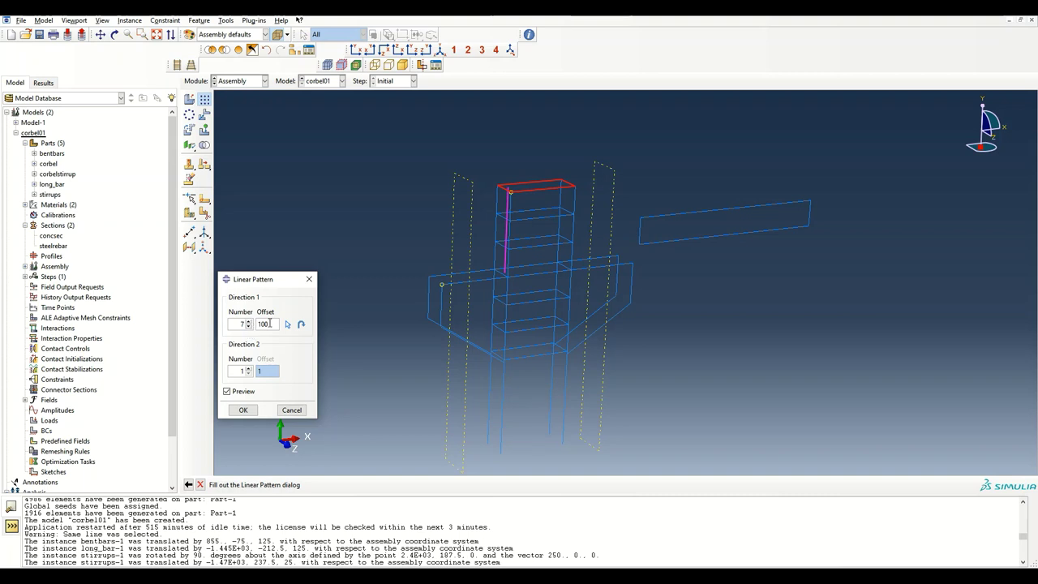
click(247, 322)
click(247, 322)
click(243, 410)
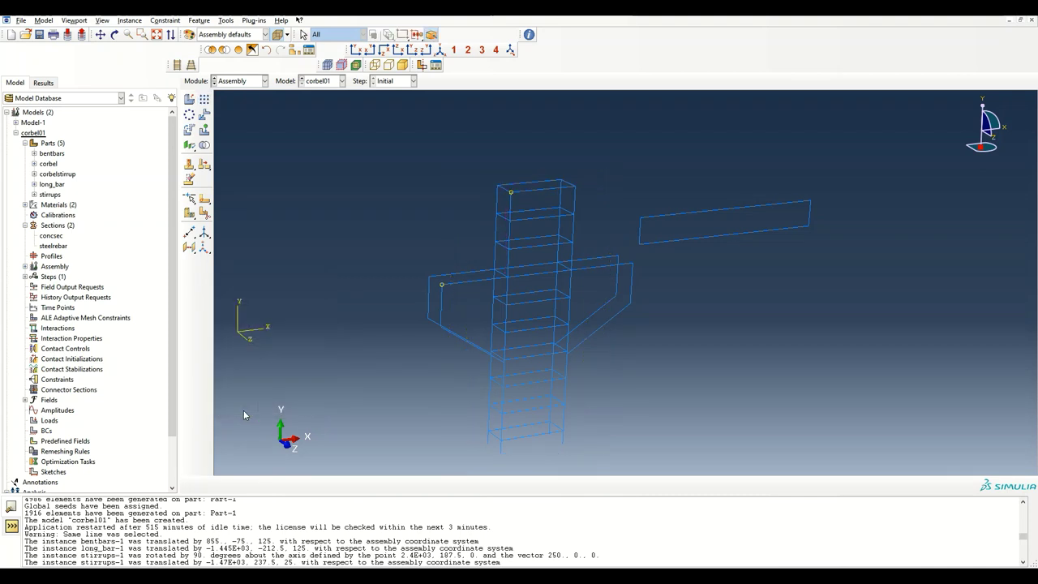
Step: Create a datum point offset 0,-25,0 from the existing datum point at the front corner of the topmost column stirrup
ctrl+alt+drag(731, 410, 647, 290)
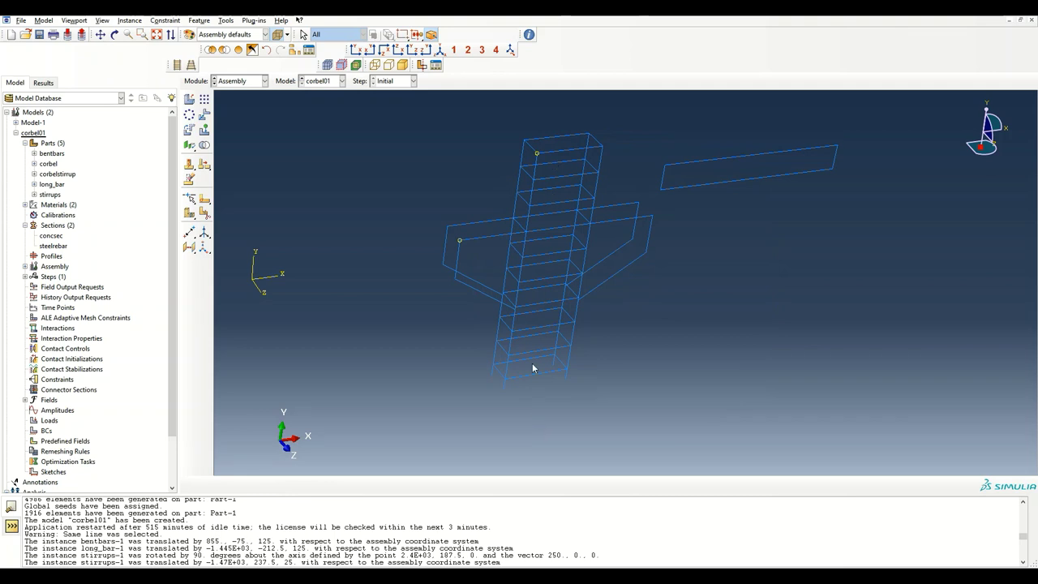
mouse_move(542, 167)
ctrl+alt+mouse_down()
mouse_move(557, 169)
mouse_move(548, 155)
ctrl+alt+mouse_up()
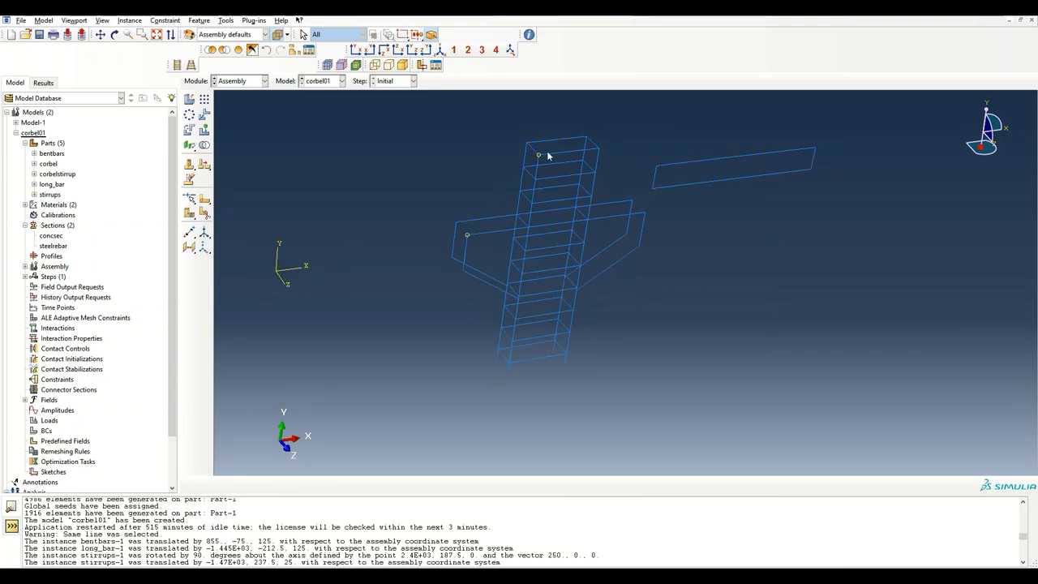
scroll(541, 166, up, 3)
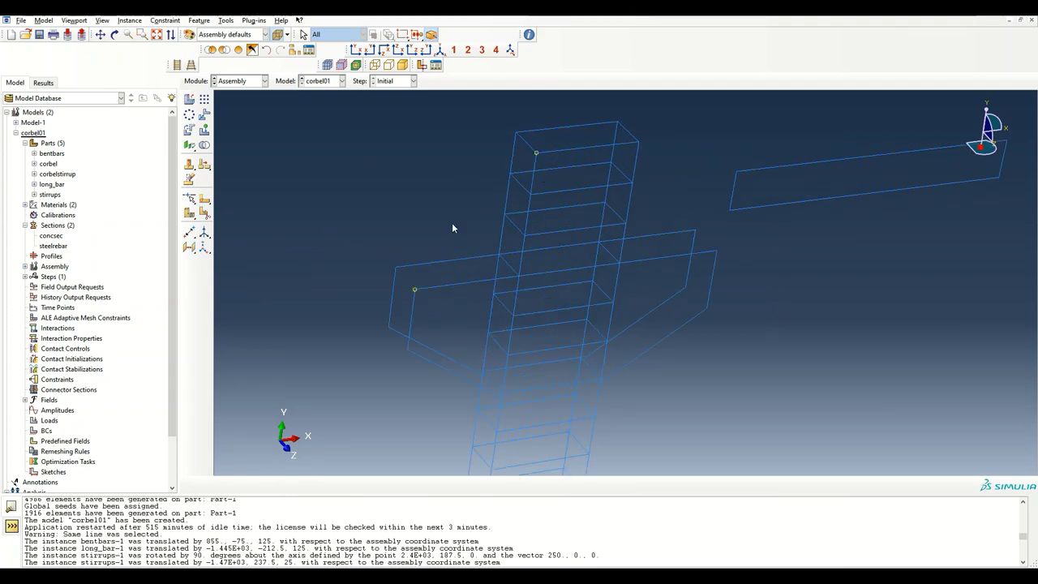
click(189, 232)
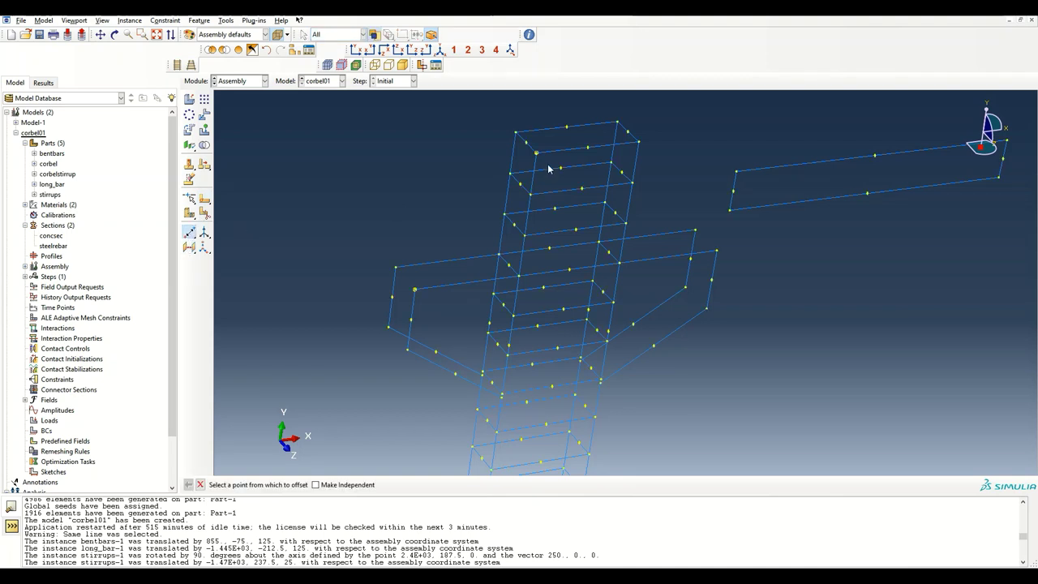
click(535, 153)
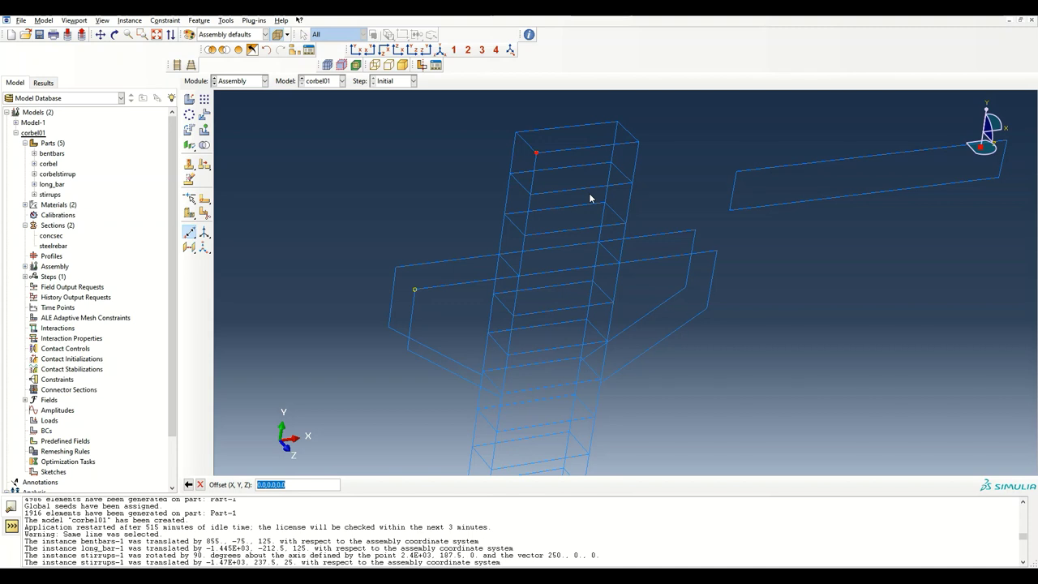
text(0,-25,0)
key(Return)
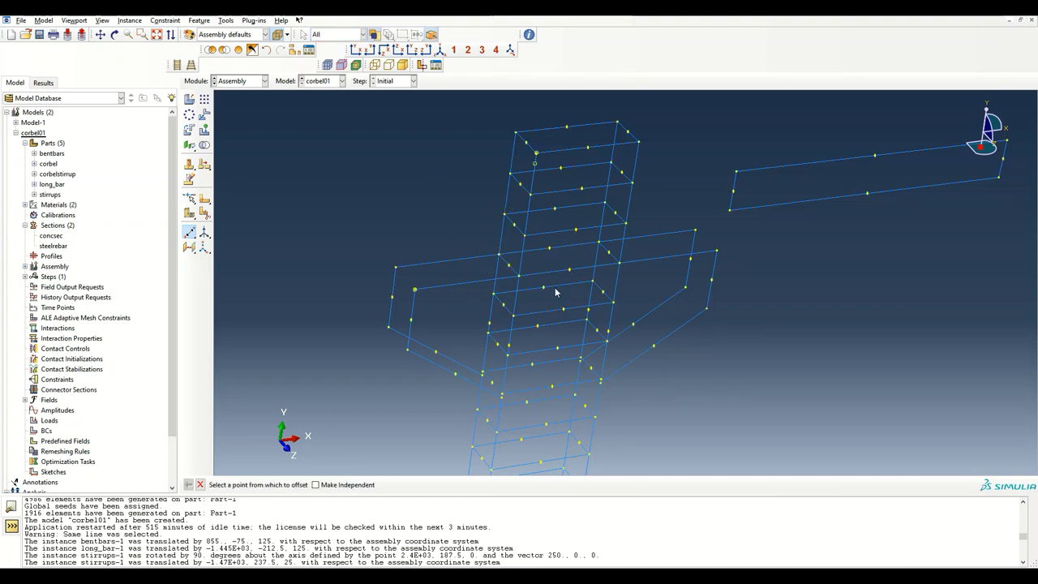
Step: Translate all ten column stirrups together from the datum point at the top stirrup's corner to the new datum point below it
scroll(558, 253, down, 2)
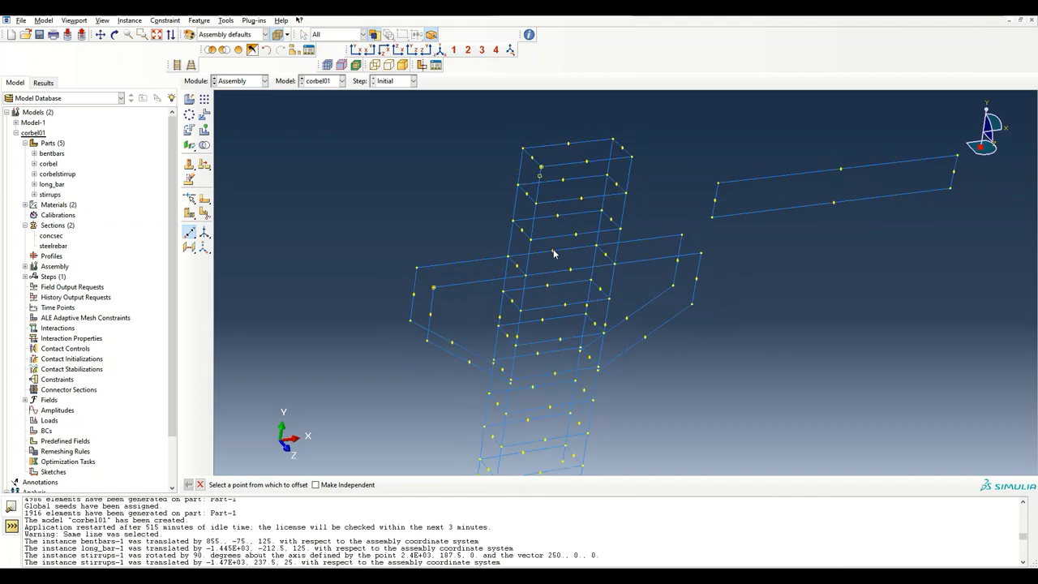
click(204, 116)
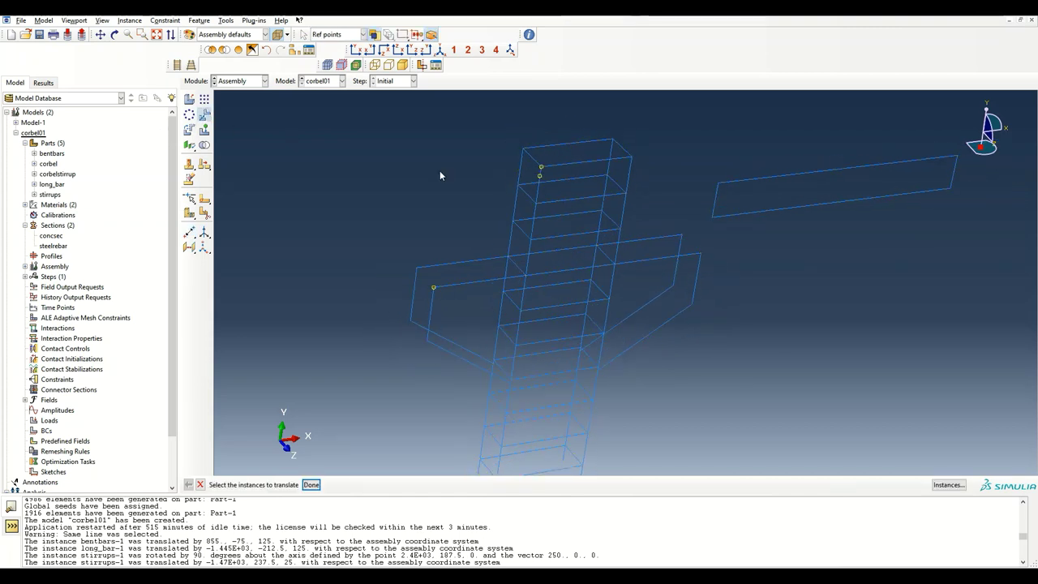
click(578, 168)
shift+click(574, 221)
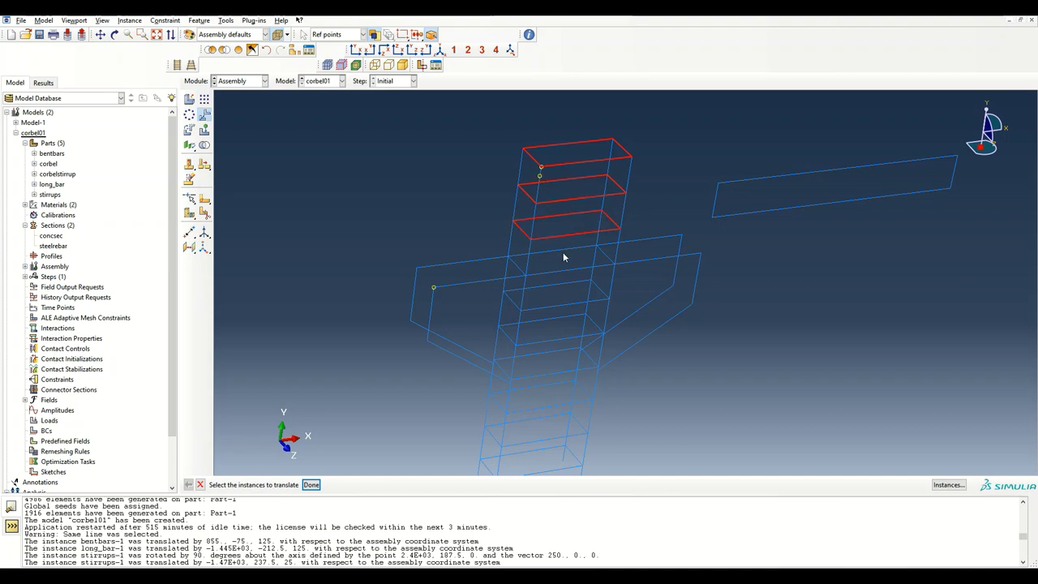
shift+click(517, 272)
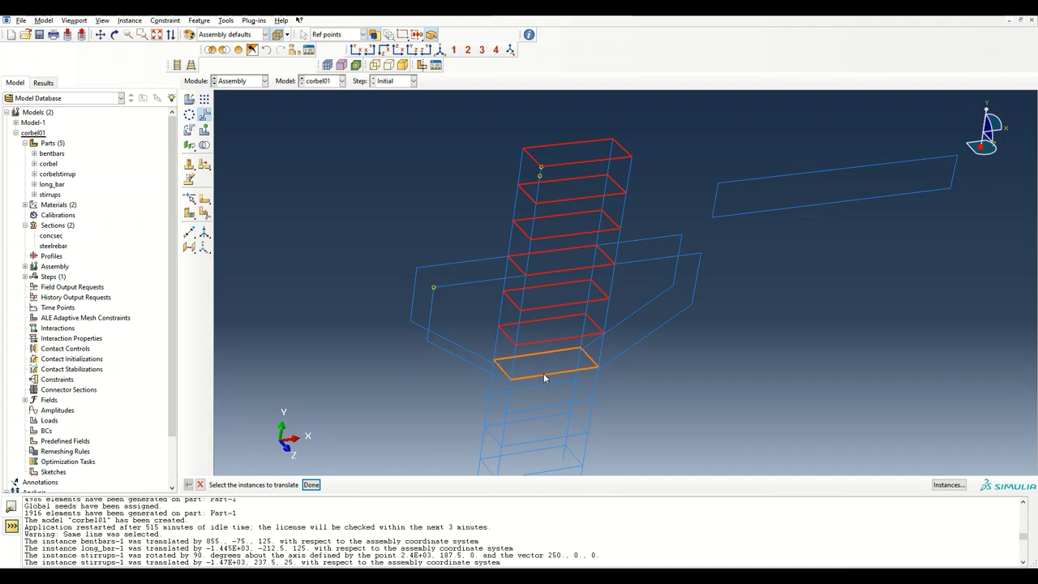
shift+click(589, 362)
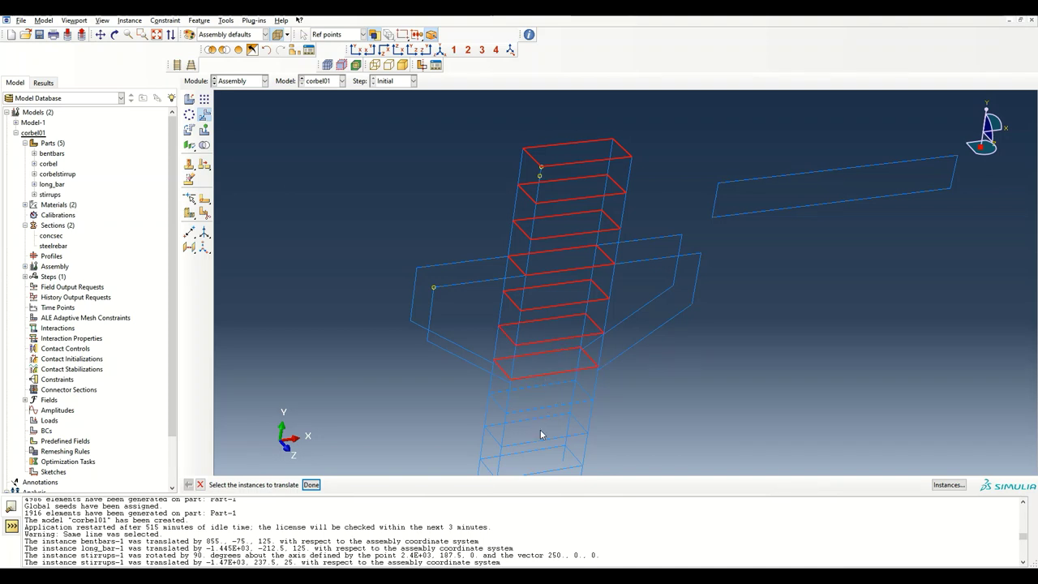
shift+drag(528, 463, 528, 410)
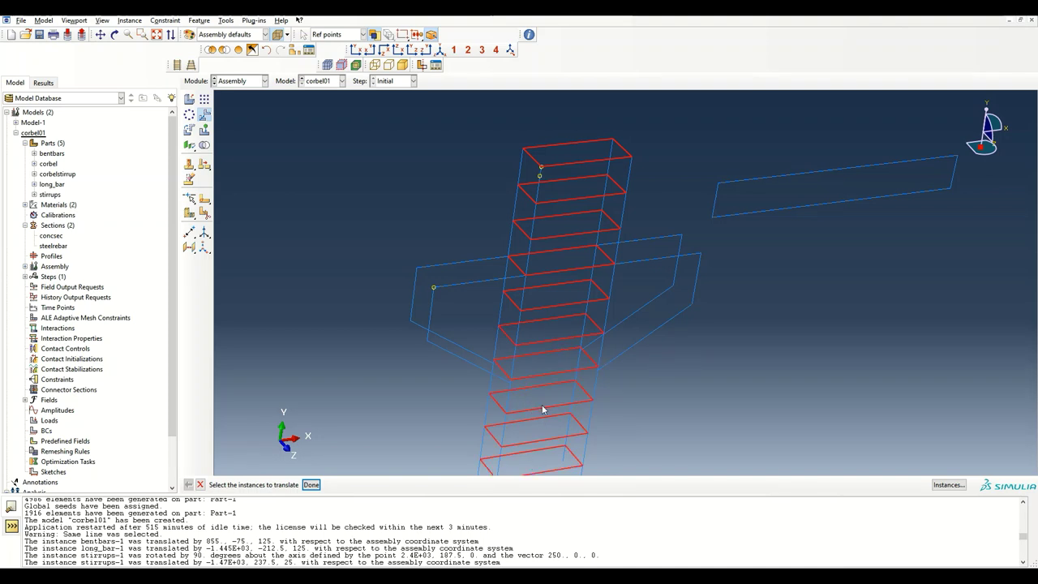
ctrl+alt+middle_drag(544, 405, 568, 292)
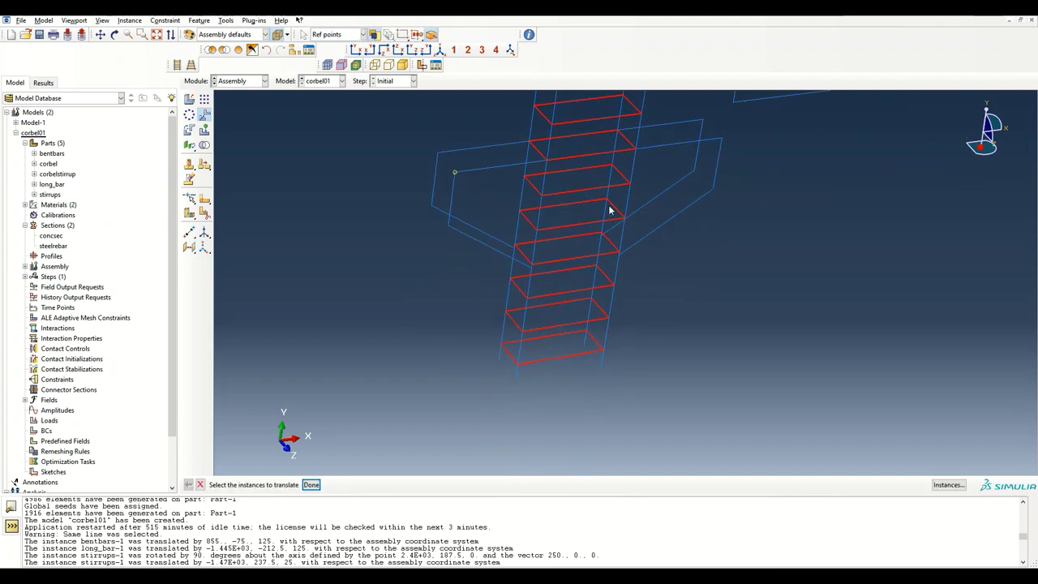
ctrl+alt+middle_drag(609, 210, 567, 390)
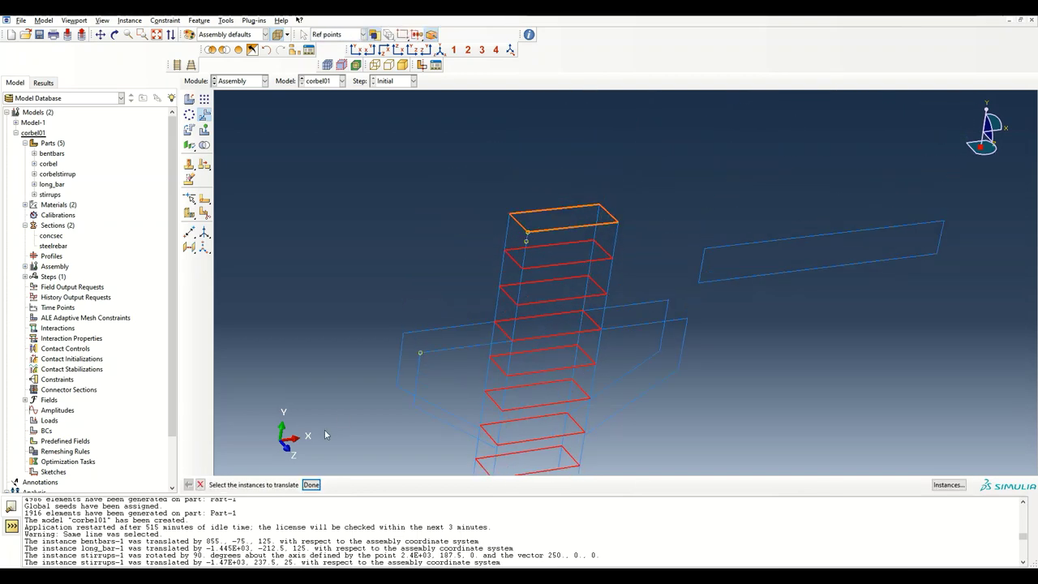
click(310, 485)
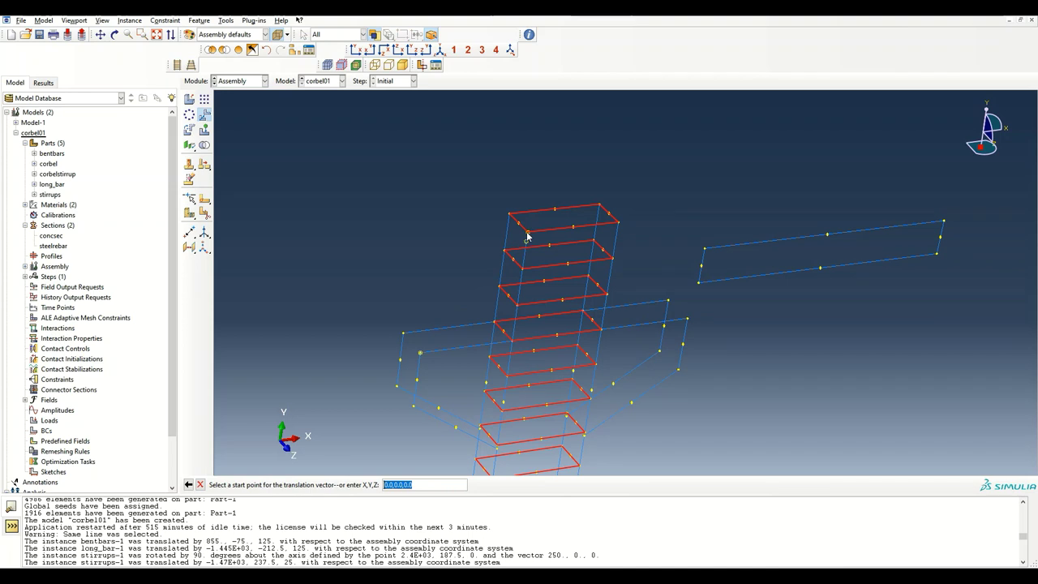
click(527, 233)
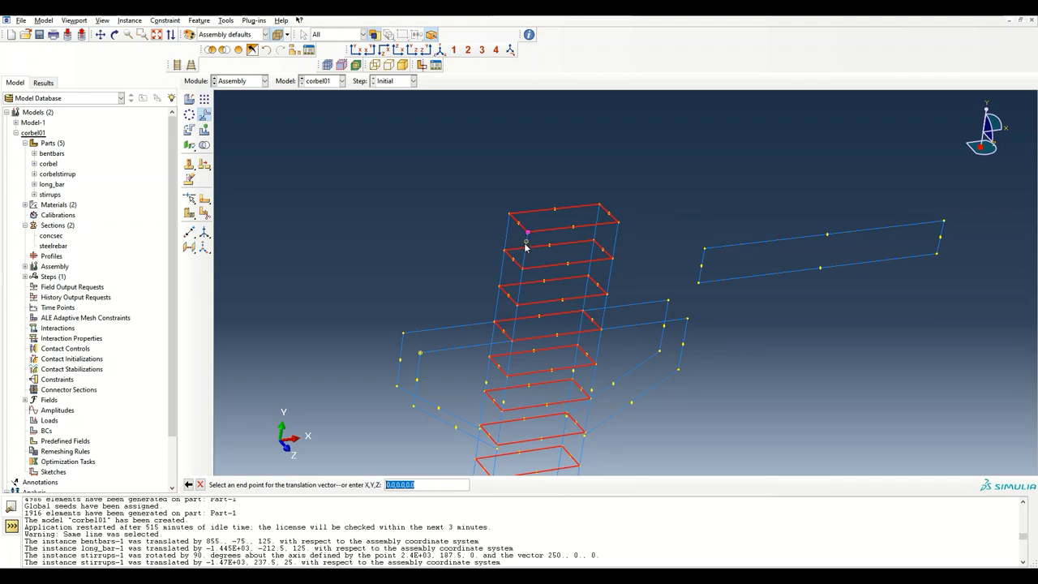
click(526, 241)
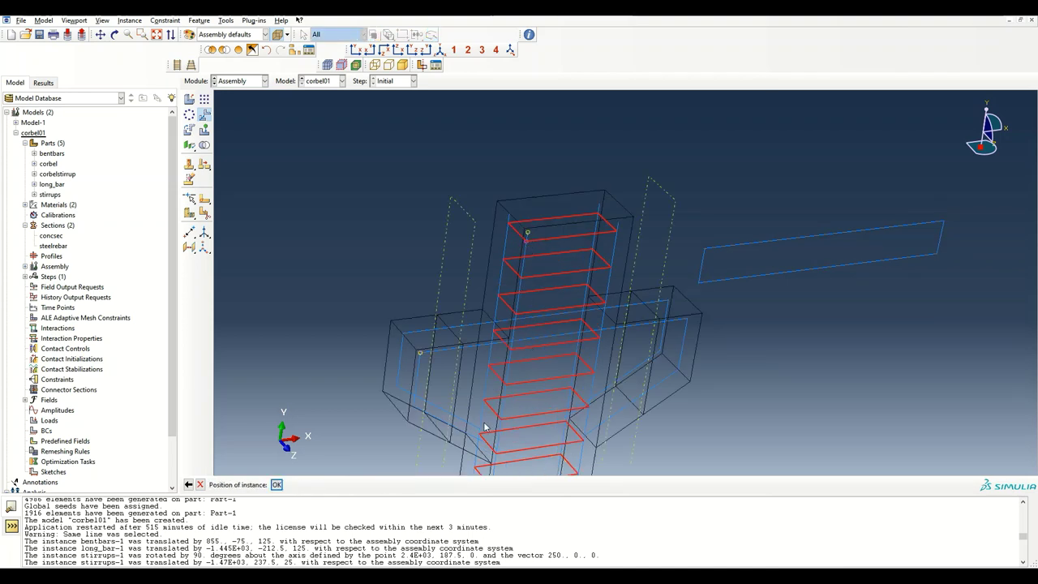
click(276, 484)
Step: Rotate the corbel stirrup 90 degrees about its lower long edge so that it lies horizontally
ctrl+alt+drag(566, 429, 677, 193)
ctrl+alt+middle_drag(669, 206, 681, 250)
click(206, 129)
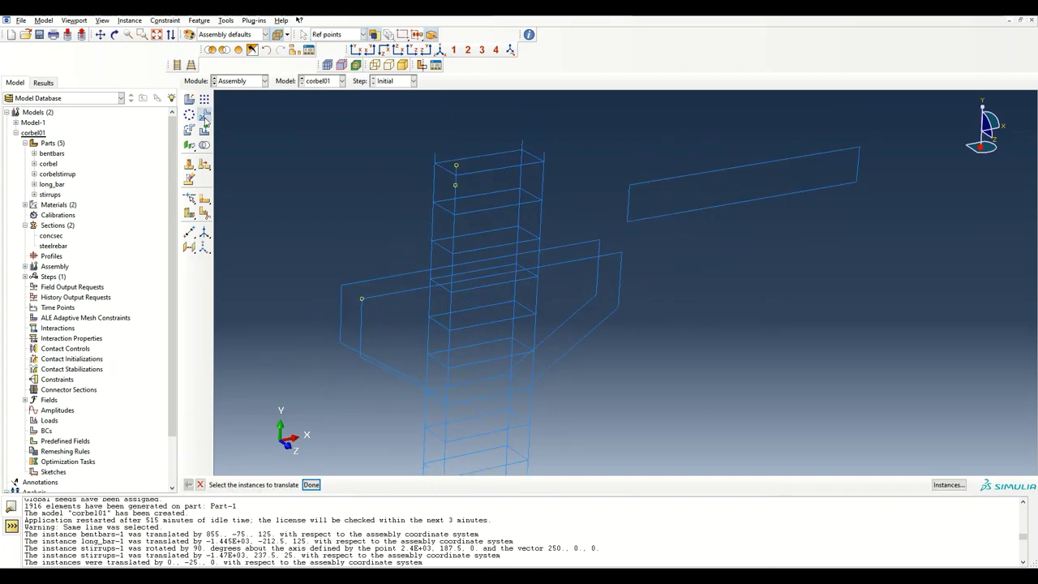
click(662, 177)
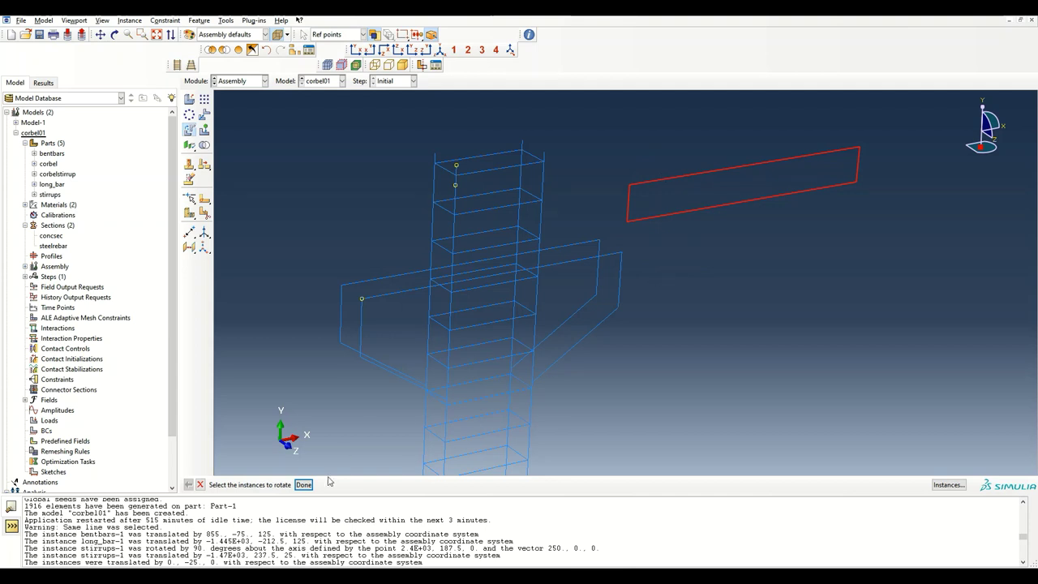
middle_click(658, 183)
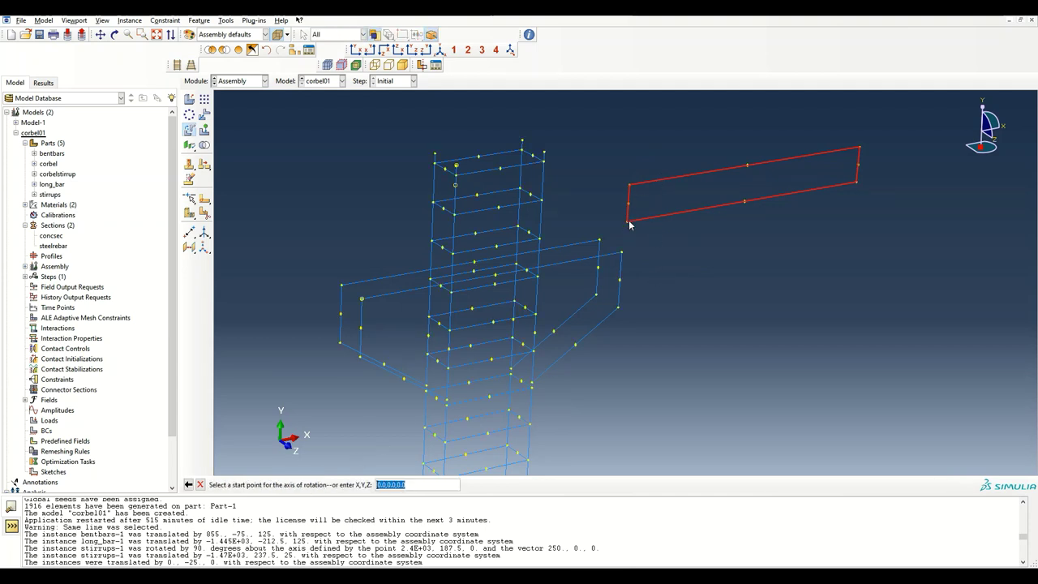
click(628, 222)
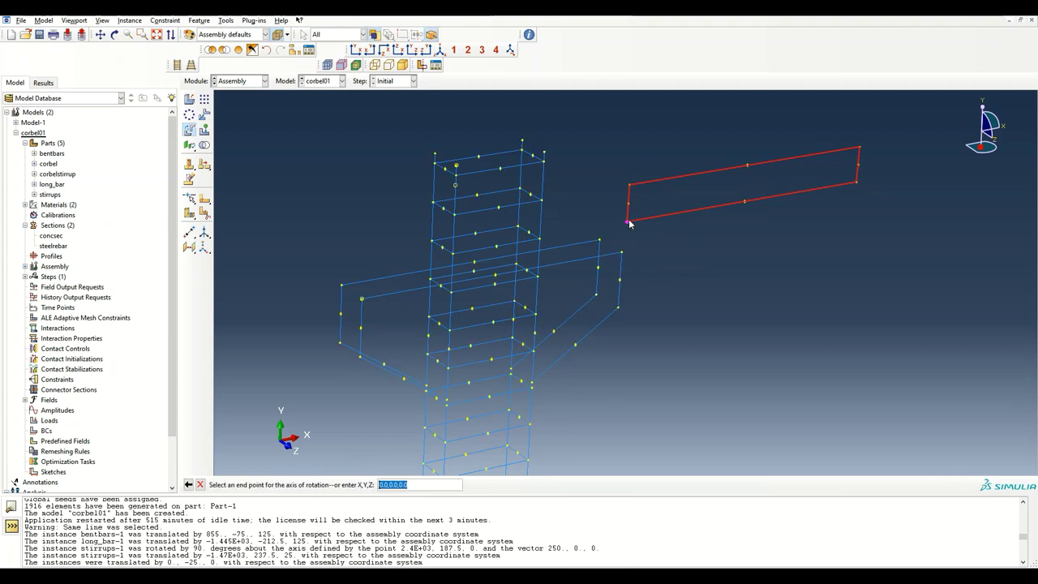
click(856, 184)
key(Return)
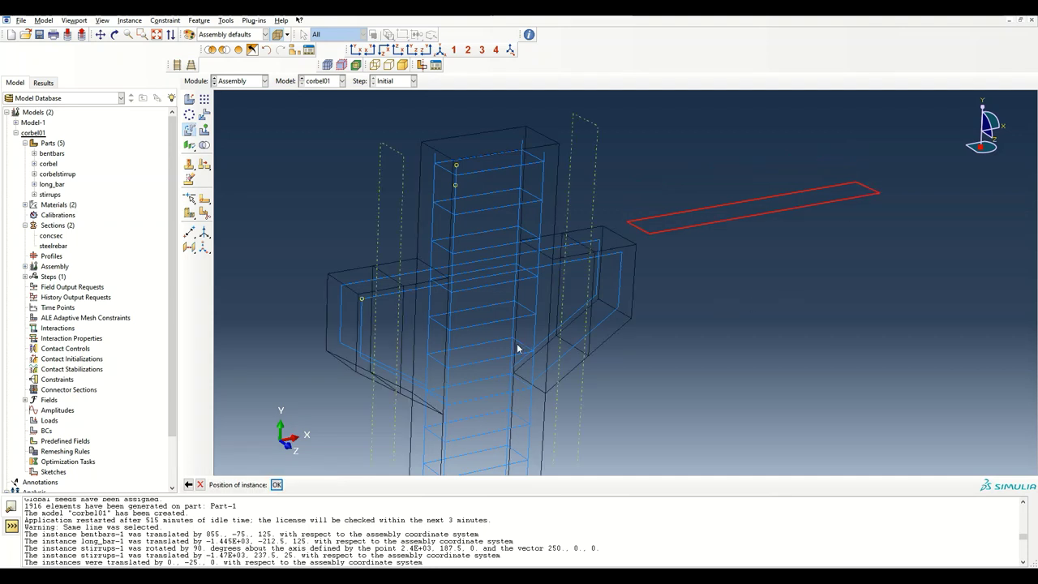
click(277, 484)
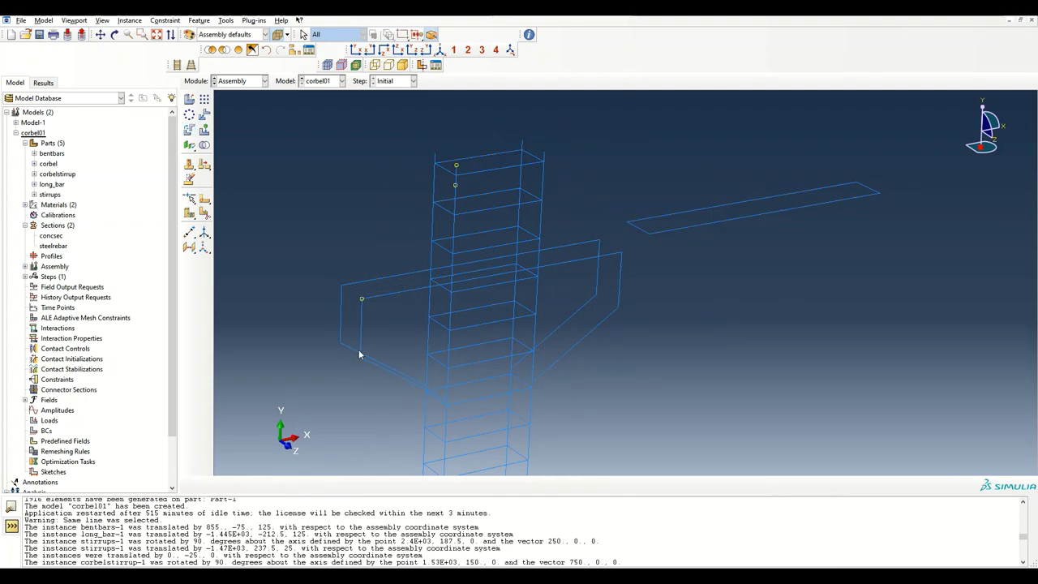
Step: Translate the corbel stirrup from its front corner to the midpoint of the front bent bar's vertical leg
drag(203, 231, 235, 235)
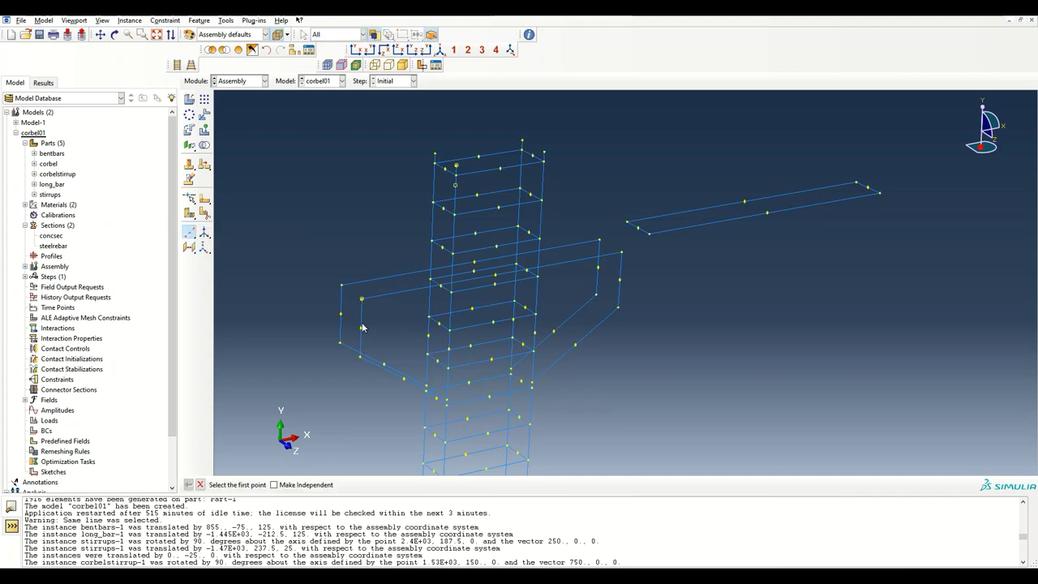
key(Escape)
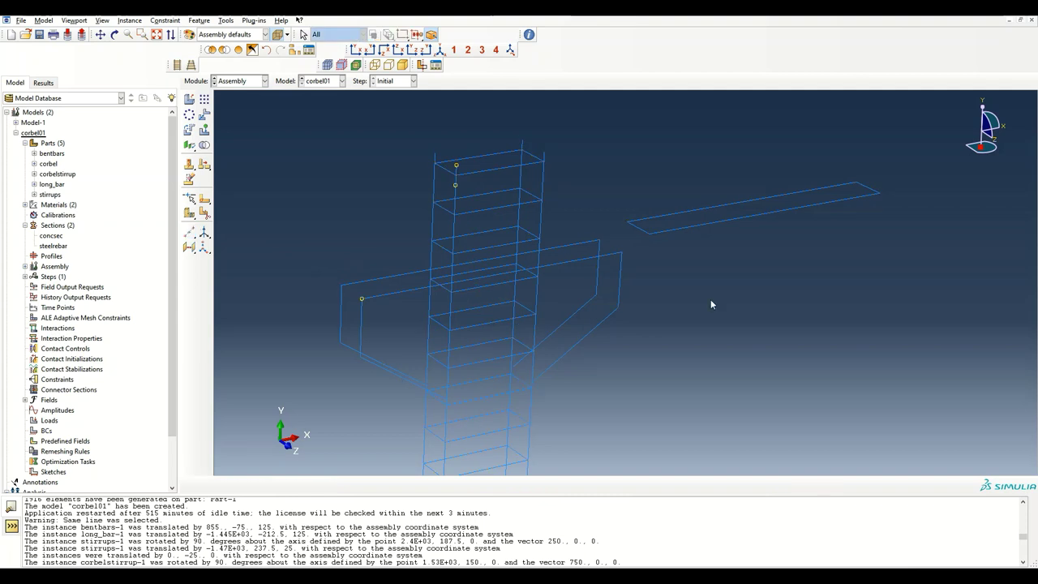
click(205, 114)
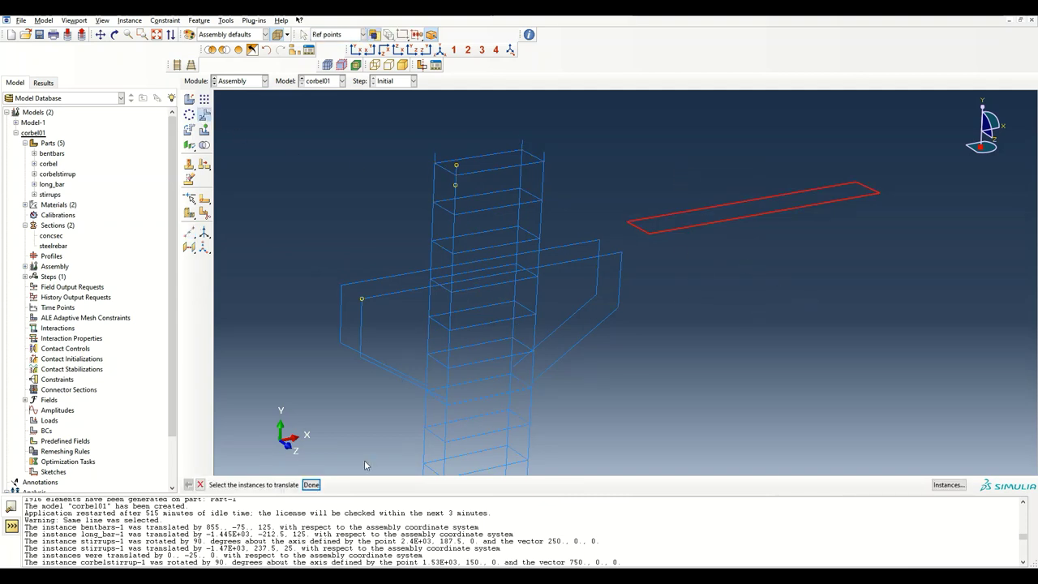
click(311, 484)
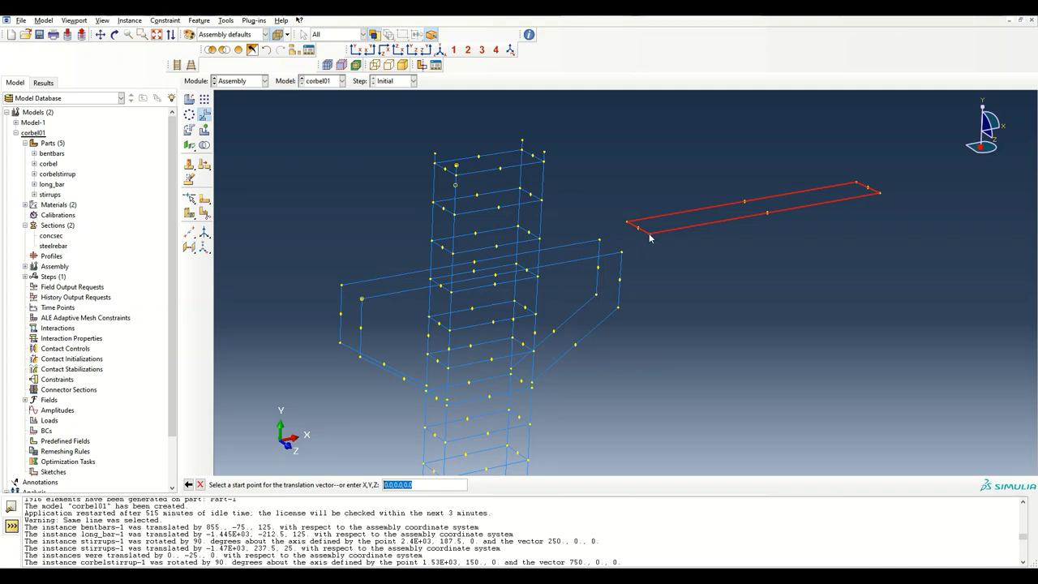
click(650, 237)
click(362, 330)
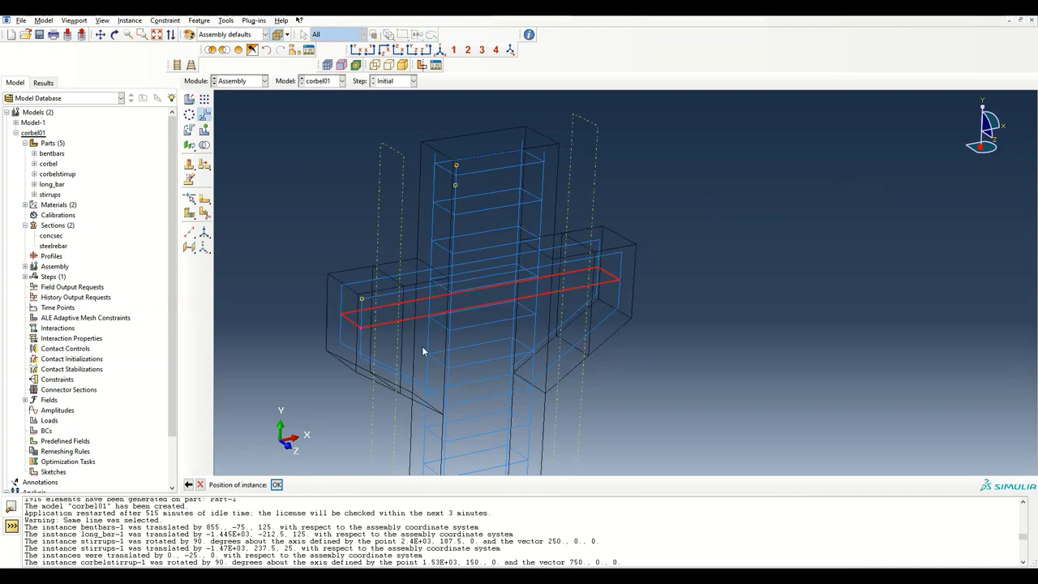
click(276, 484)
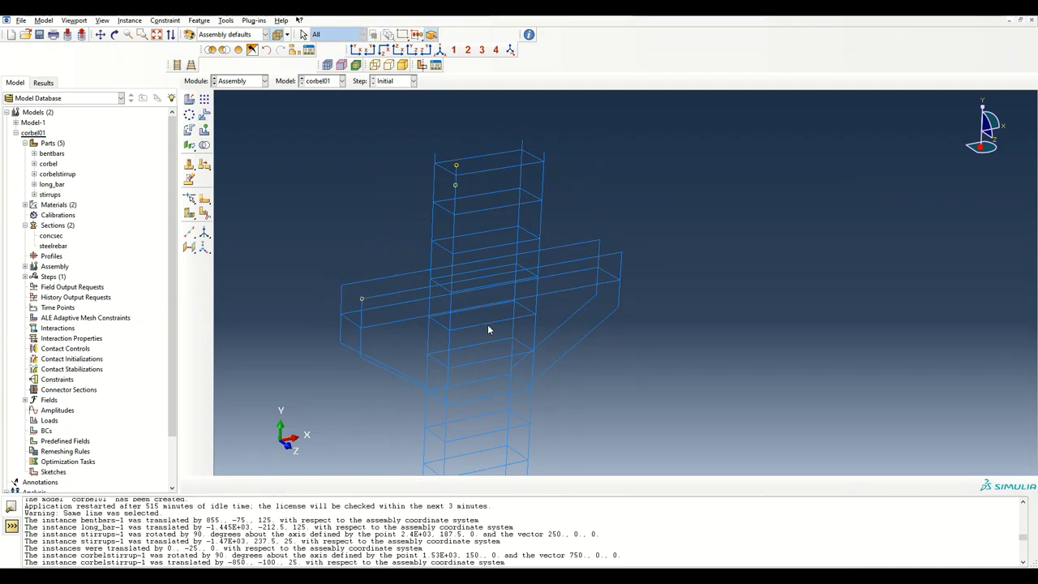
Step: Create an Embedded region constraint and choose all the reinforcement bars and stirrups as the embedded region
drag(389, 351, 690, 303)
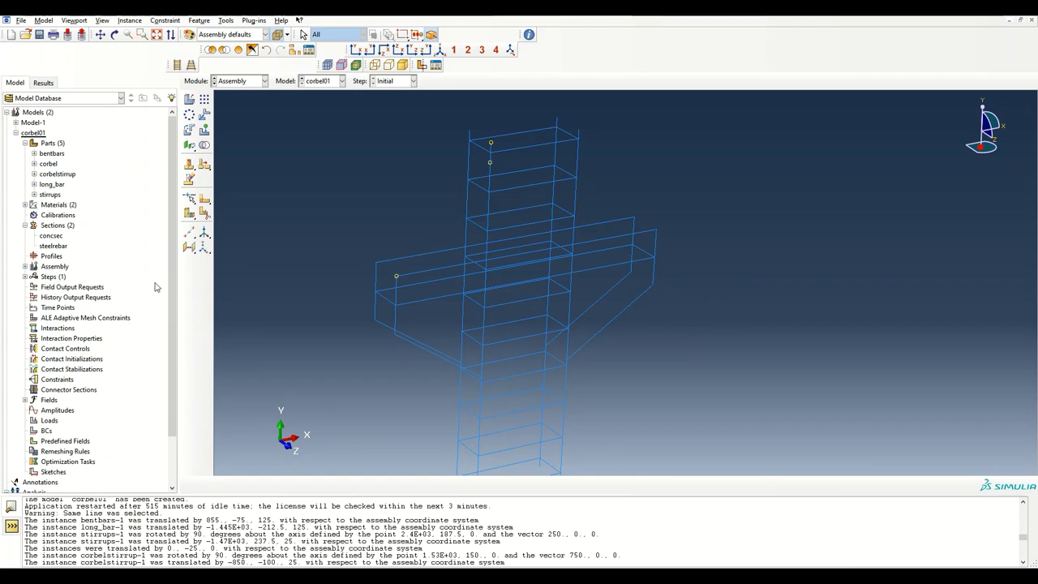
scroll(173, 237, down, 2)
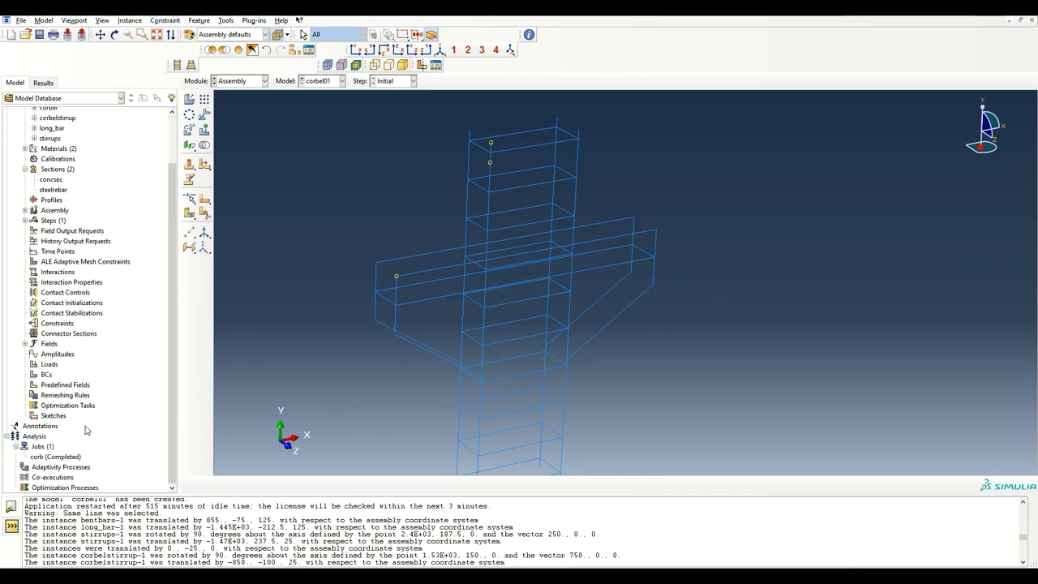
double_click(56, 323)
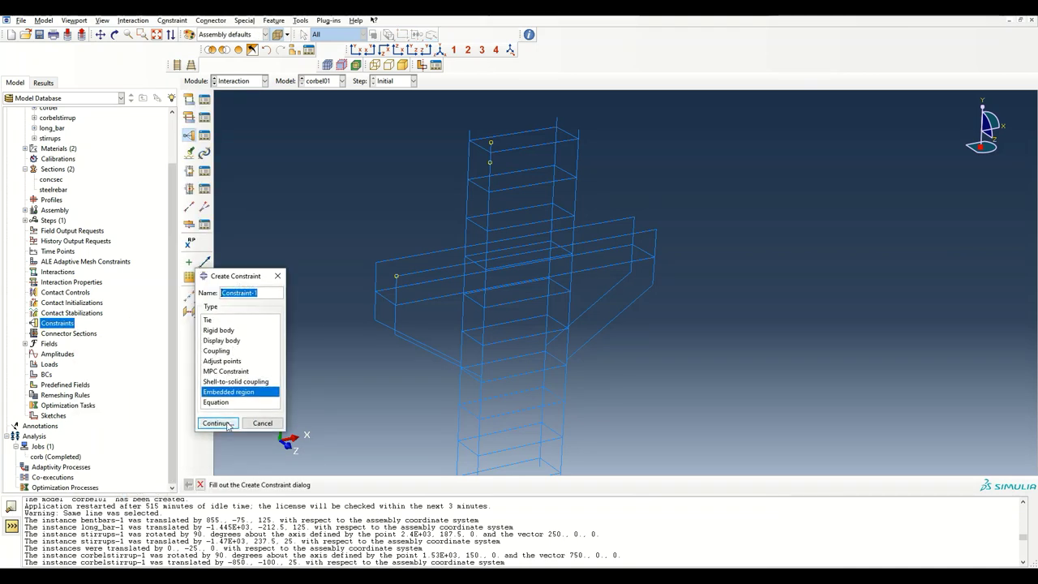
click(218, 422)
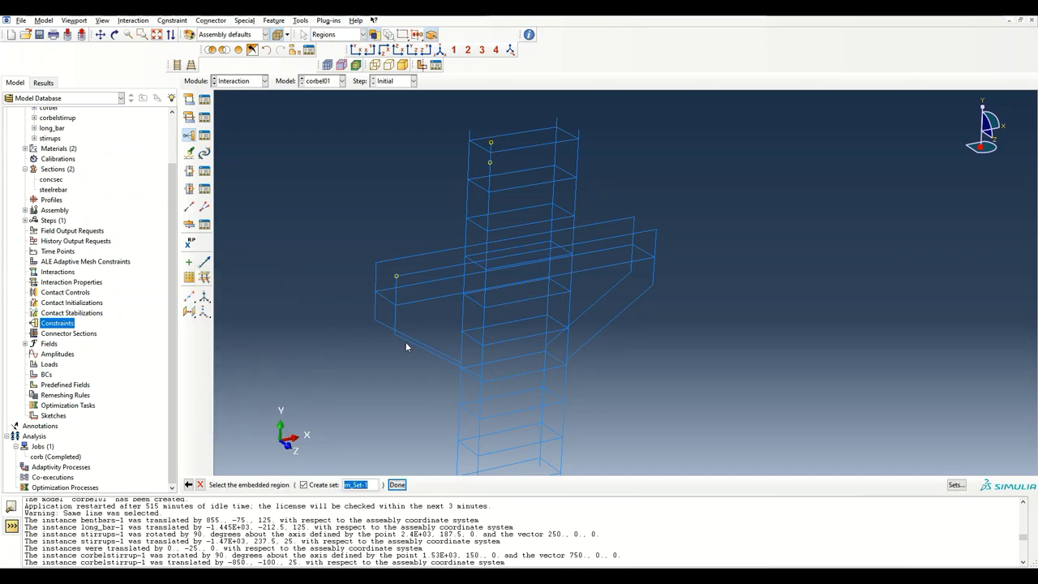
scroll(406, 347, down, 3)
drag(340, 176, 638, 488)
click(397, 484)
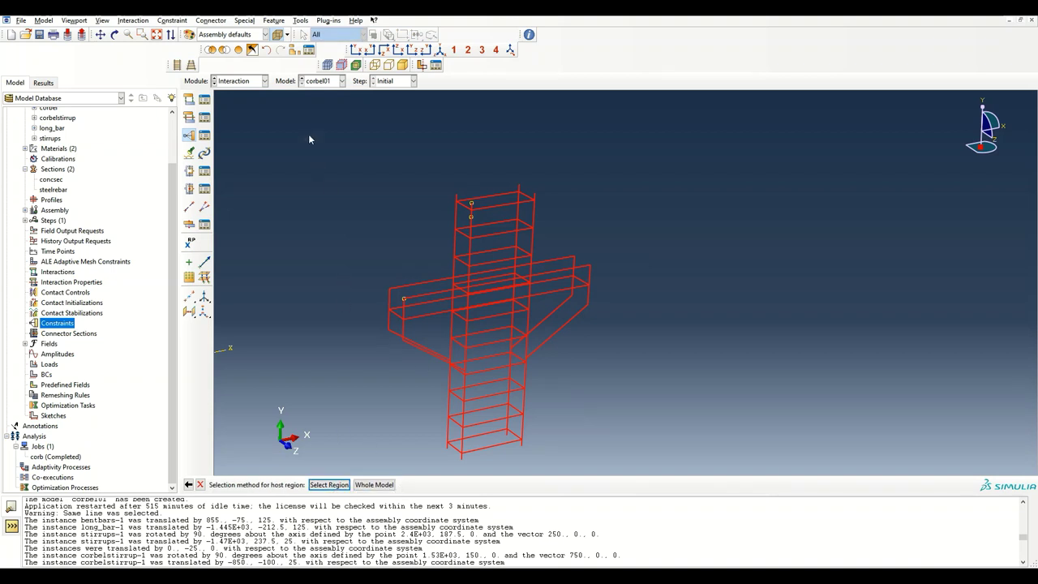
Step: Select the whole concrete corbel body as the host region and accept the embedded region constraint
click(331, 485)
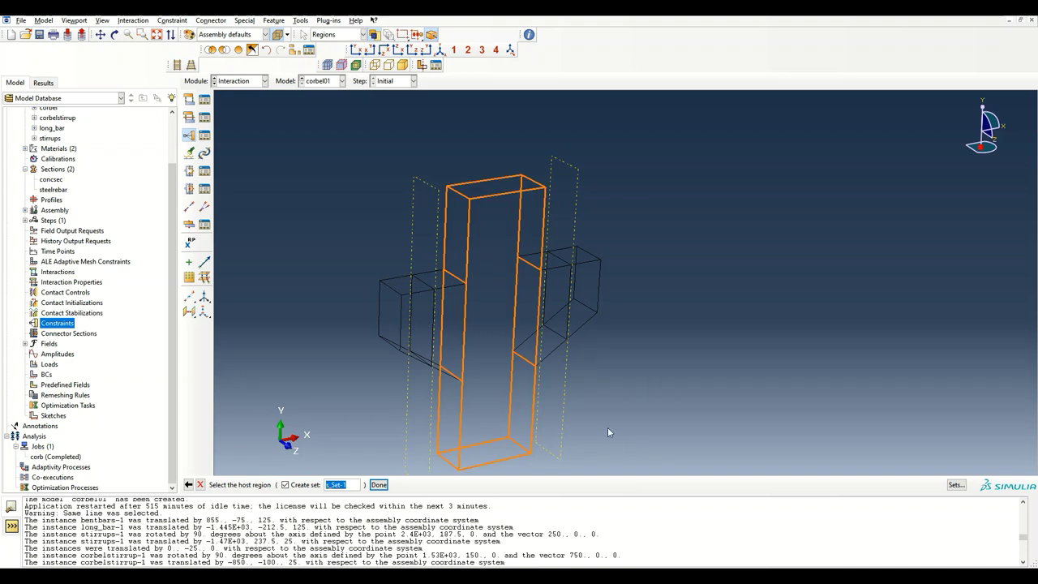
scroll(608, 426, down, 2)
drag(415, 416, 348, 157)
click(377, 485)
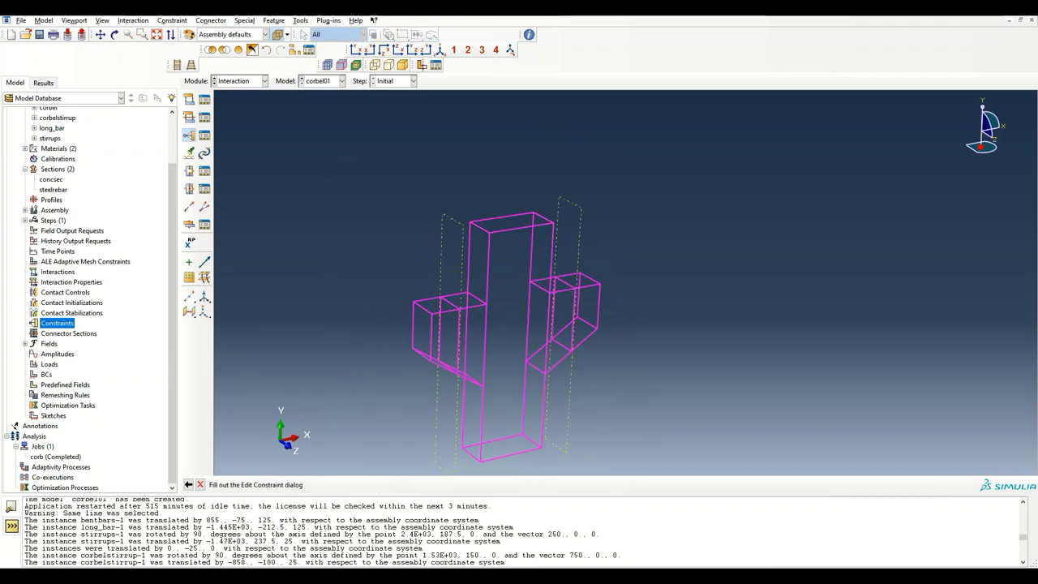
click(375, 390)
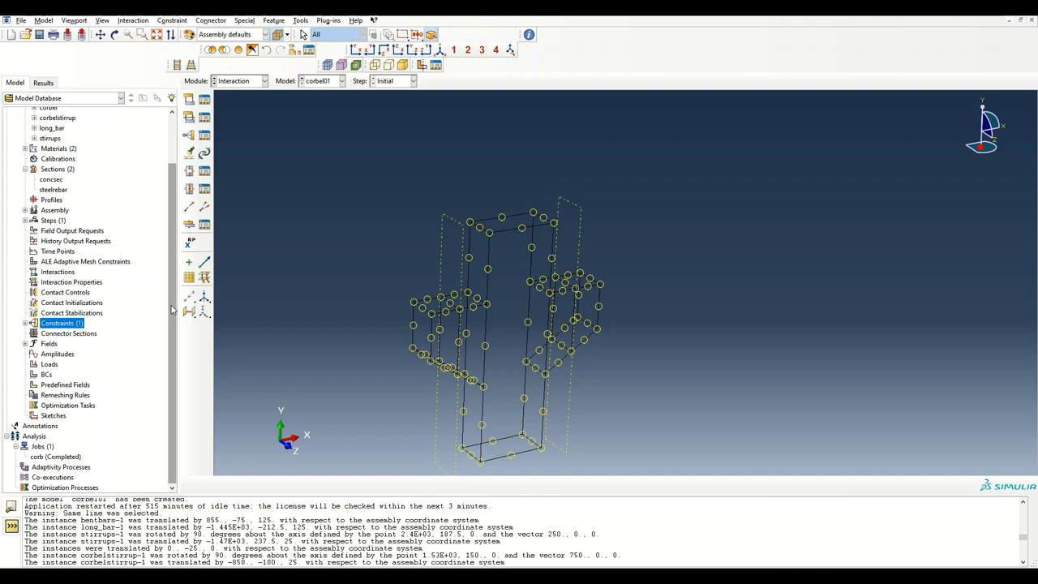
Step: Start a mechanical Displacement/Rotation boundary condition in the Initial step
drag(173, 305, 173, 195)
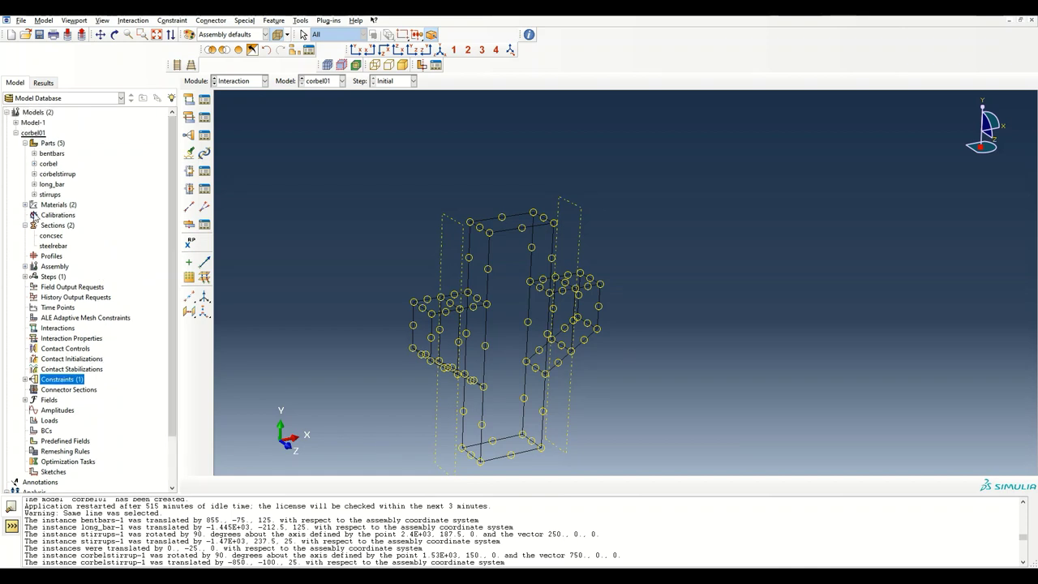
click(239, 81)
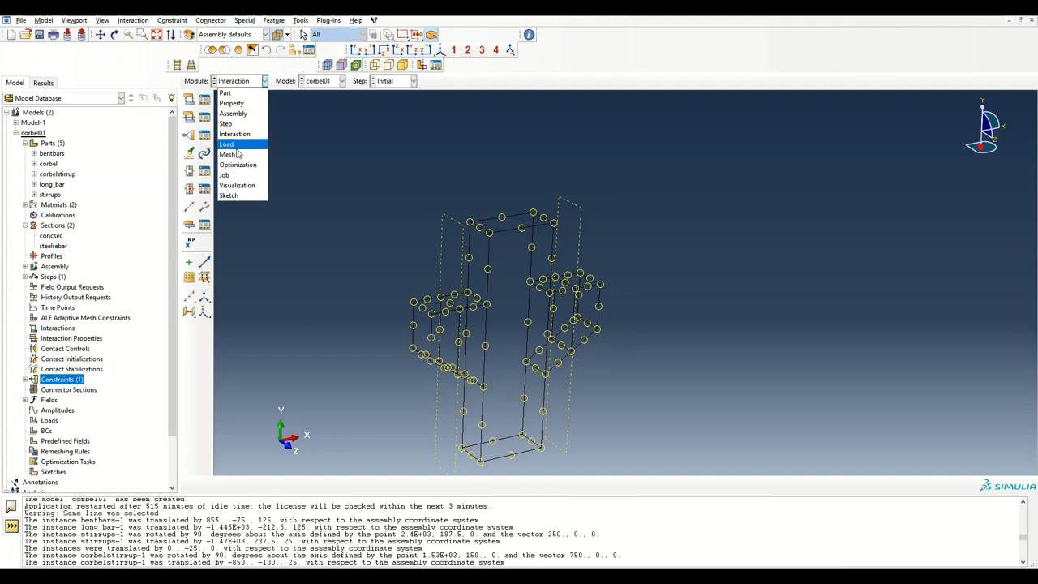
click(226, 123)
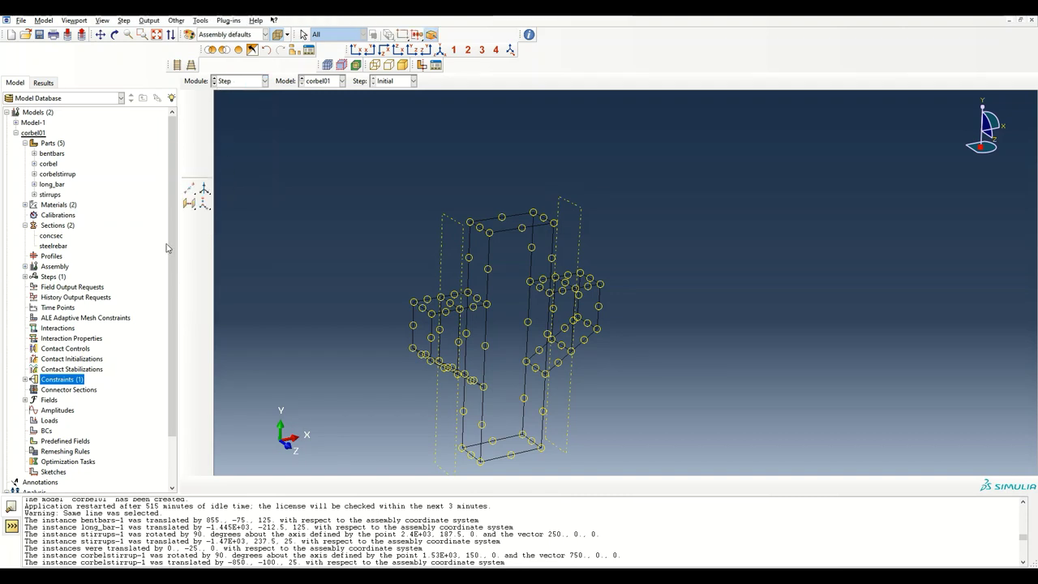
scroll(165, 285, down, 2)
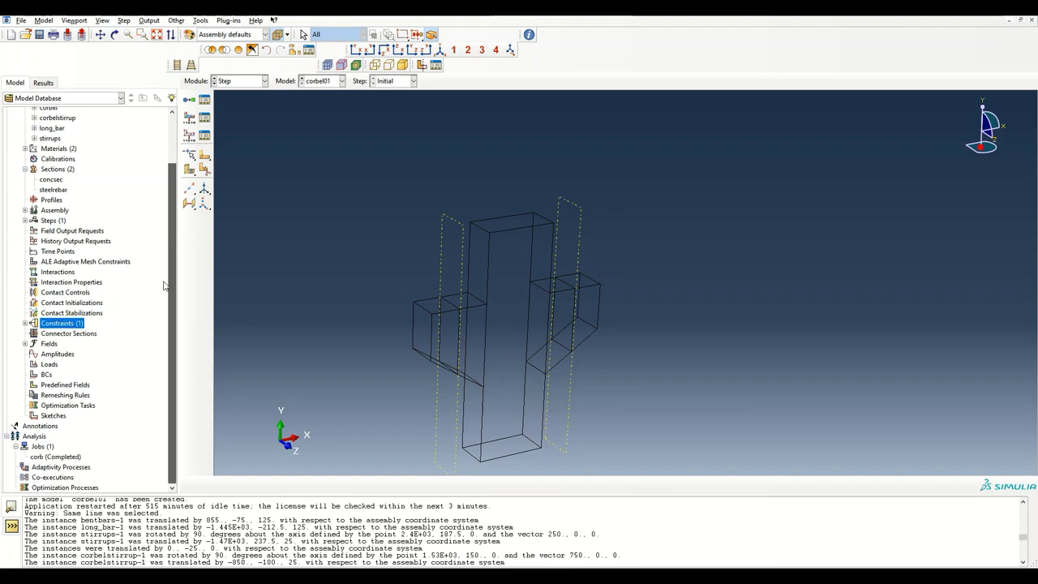
click(25, 219)
click(33, 231)
double_click(64, 251)
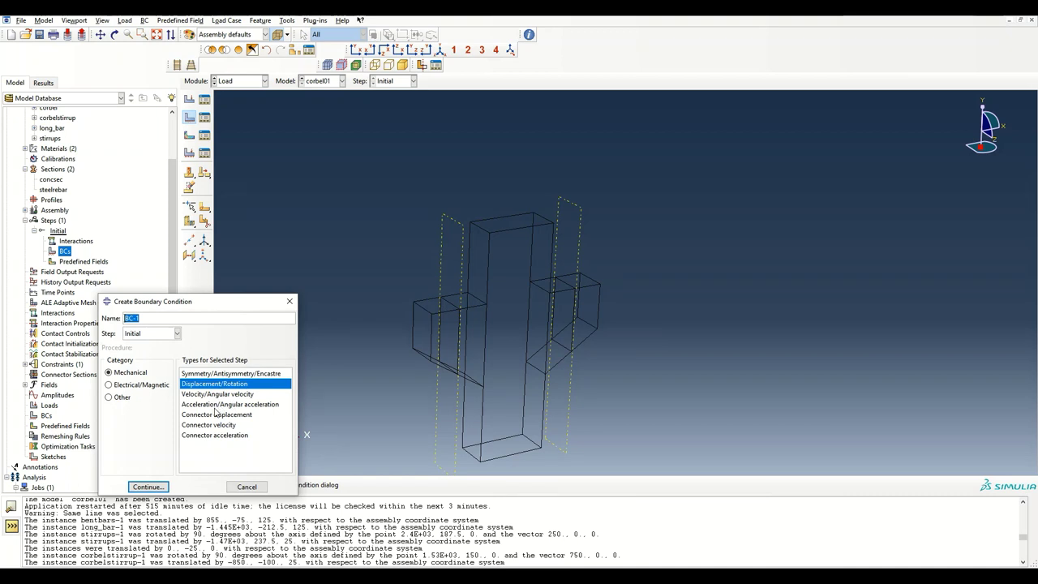
ctrl+alt+middle_drag(583, 356, 621, 307)
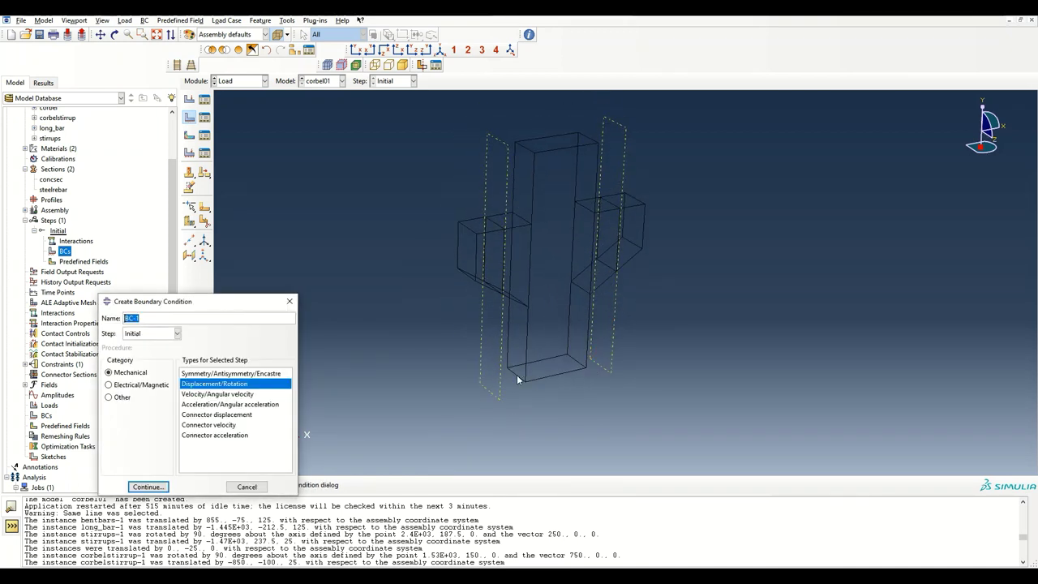
click(158, 490)
Step: Apply the boundary condition to the column's bottom face, fixing U1, U2 and U3
ctrl+alt+drag(614, 378, 570, 277)
click(537, 317)
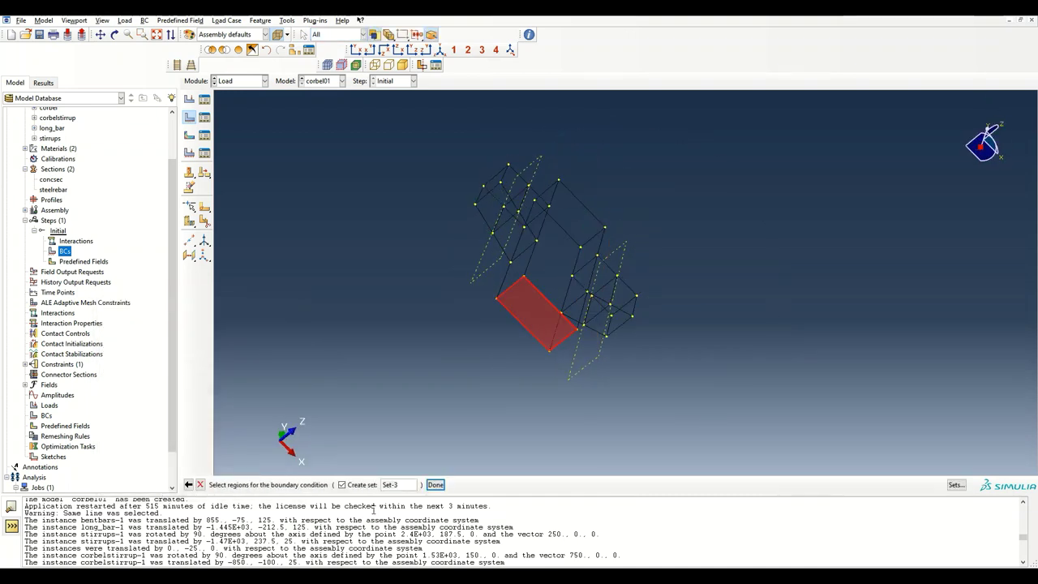
click(437, 486)
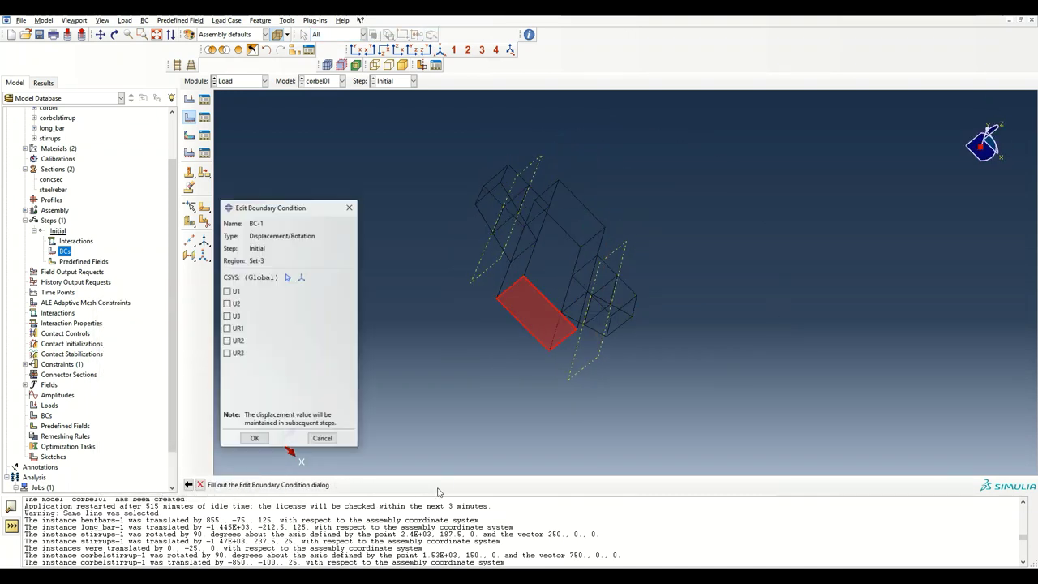
click(235, 290)
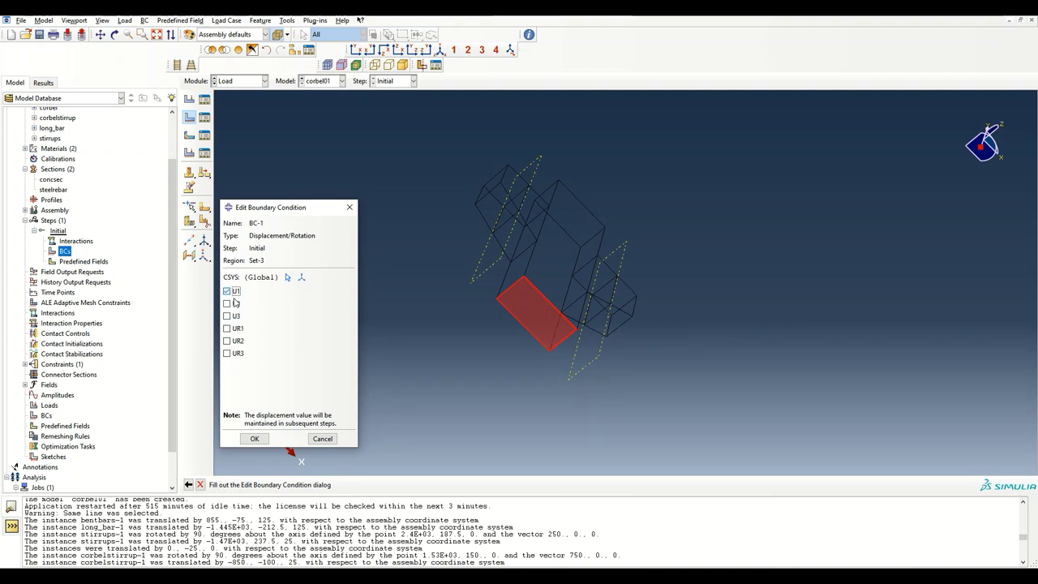
click(235, 303)
click(235, 315)
click(255, 438)
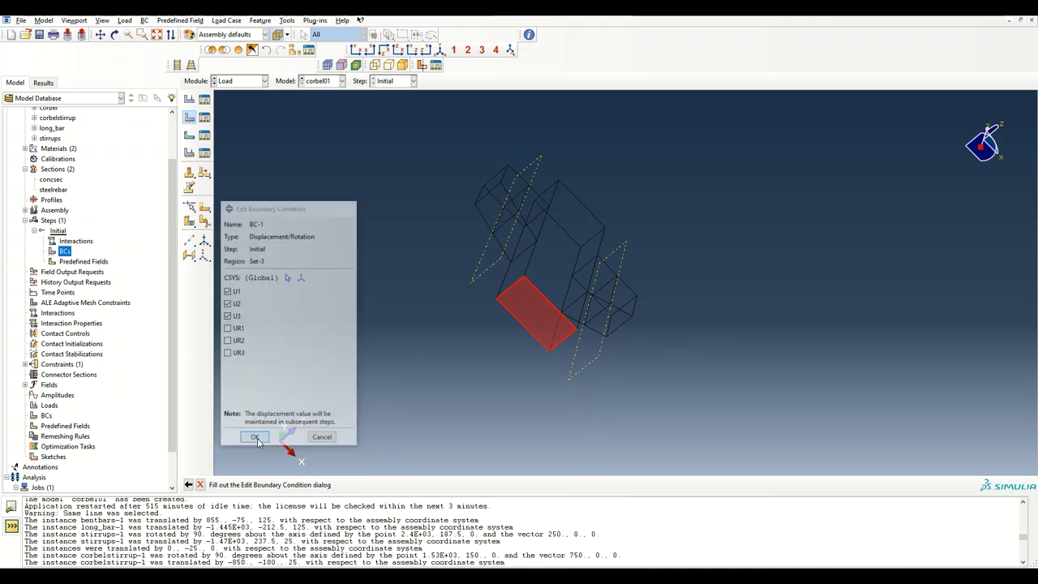
Step: Create a general Dynamic, Explicit analysis step after the Initial step
ctrl+alt+drag(491, 364, 527, 409)
double_click(54, 219)
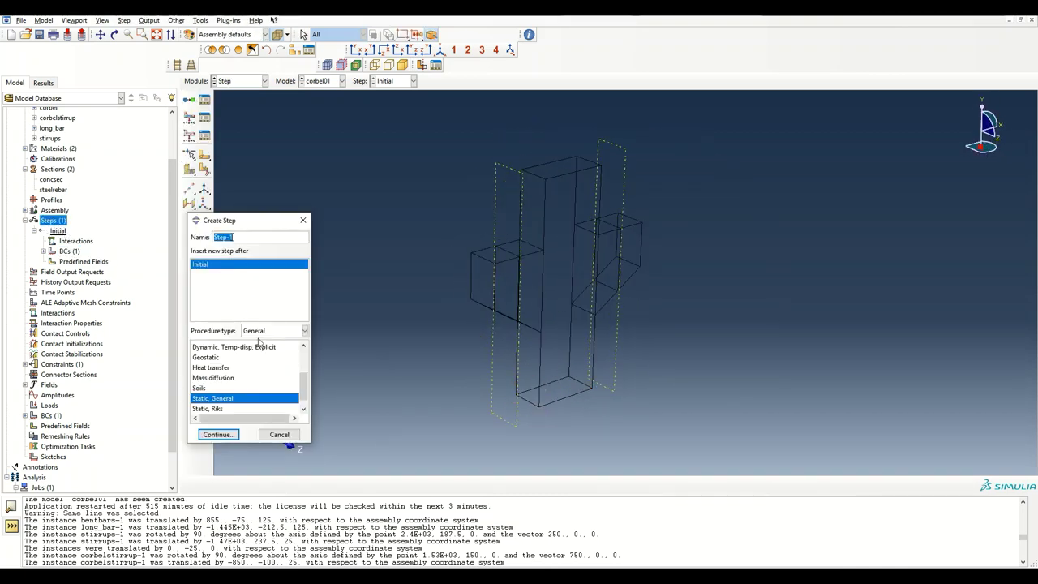
drag(302, 385, 310, 371)
click(242, 389)
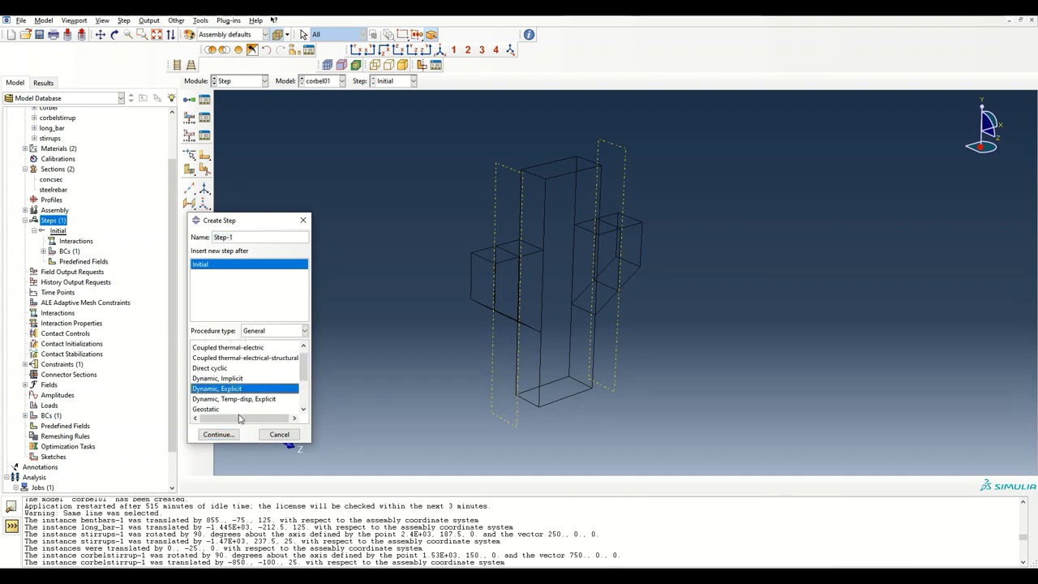
click(226, 434)
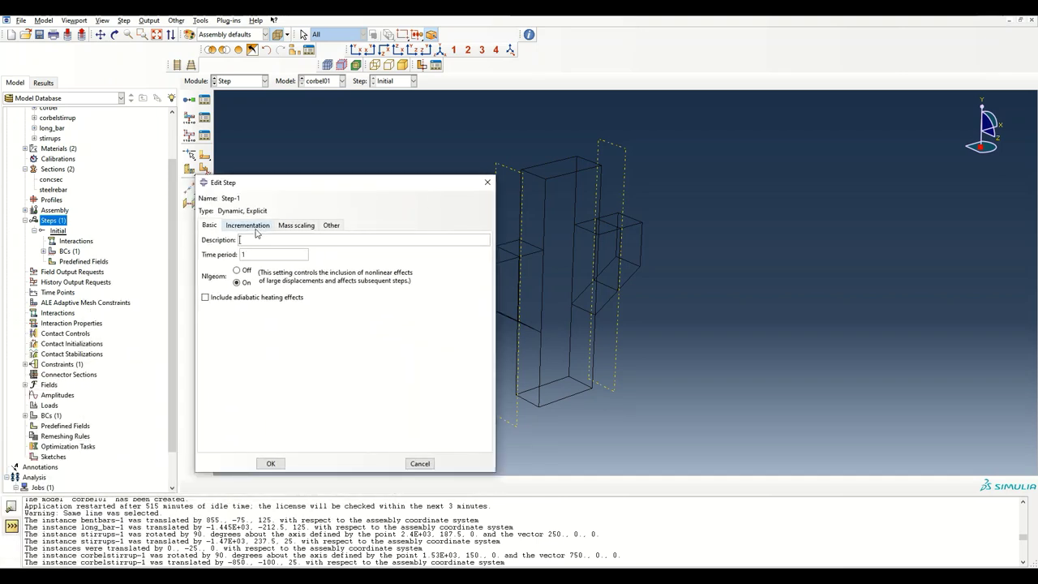
Step: Add semi-automatic mass scaling of the whole model by a factor of 1000 at the beginning of the explicit step and accept the step
click(296, 225)
click(227, 259)
click(213, 443)
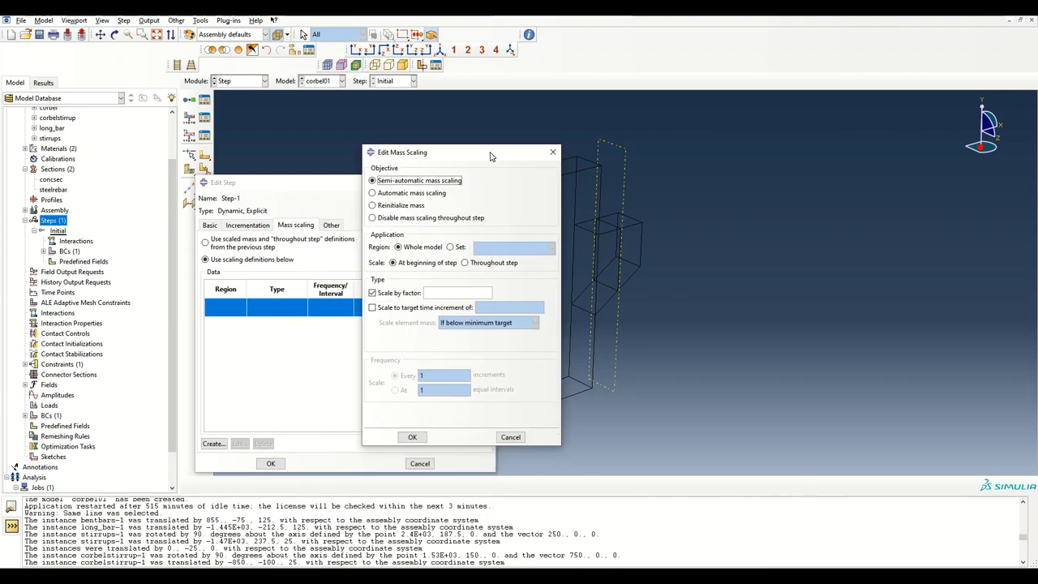
click(445, 292)
text(1000)
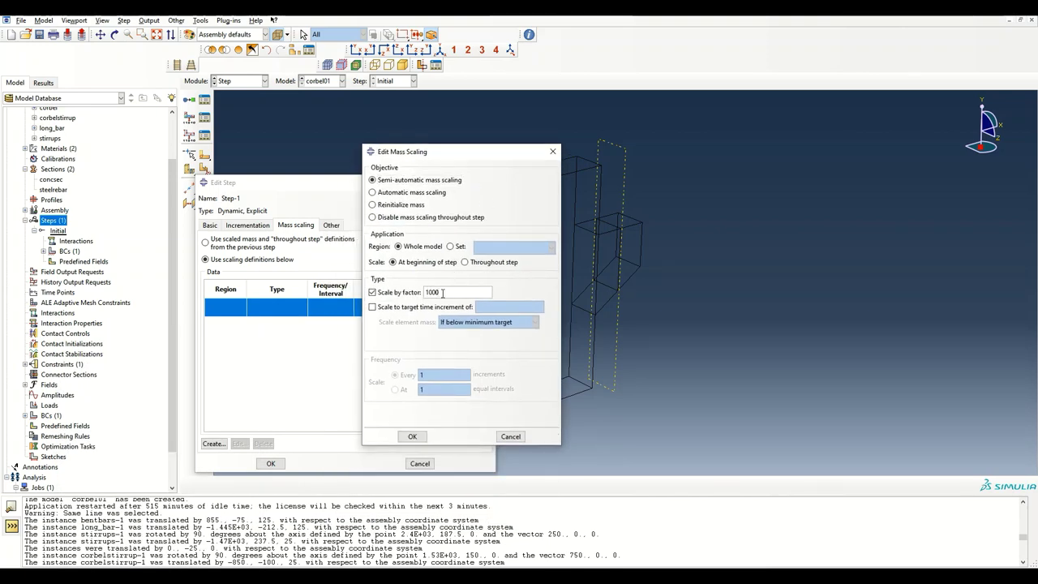
click(412, 436)
click(270, 464)
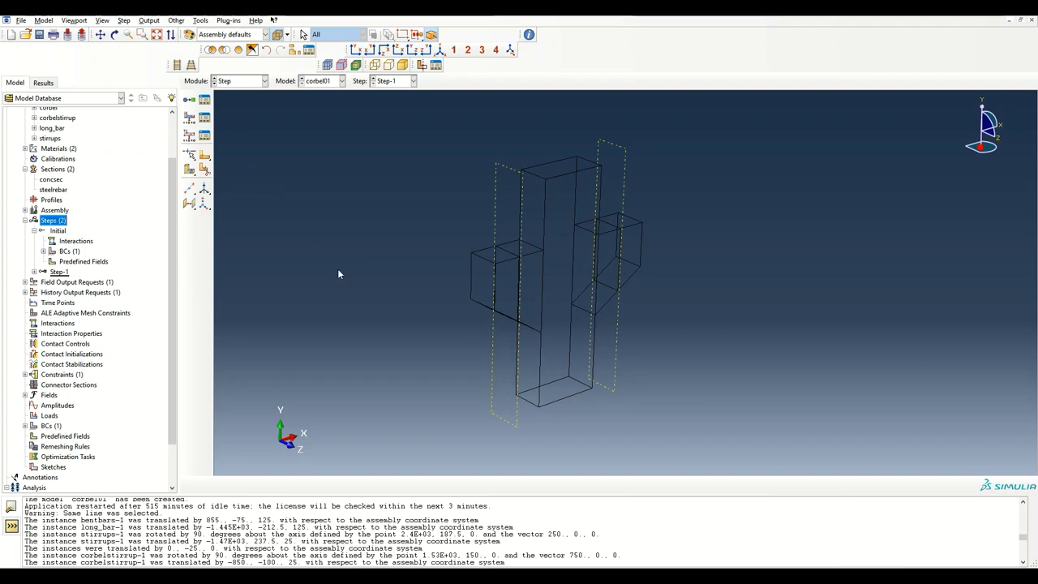
Step: Create a Displacement/Rotation boundary condition named disp in Step-1 on the outer top faces of both corbel brackets, with U2 of -5
click(33, 272)
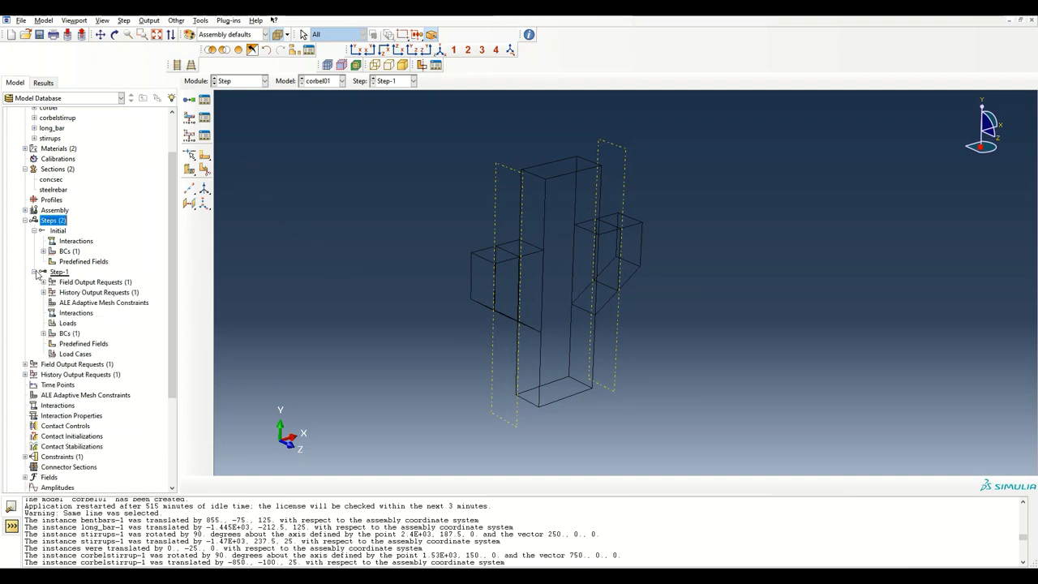
click(43, 333)
double_click(78, 344)
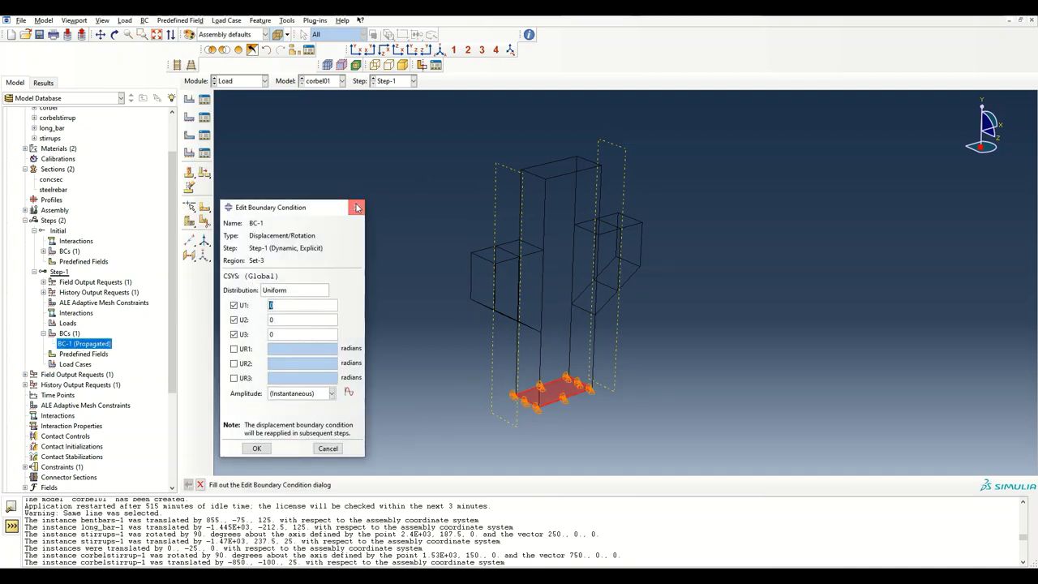
click(356, 206)
double_click(81, 334)
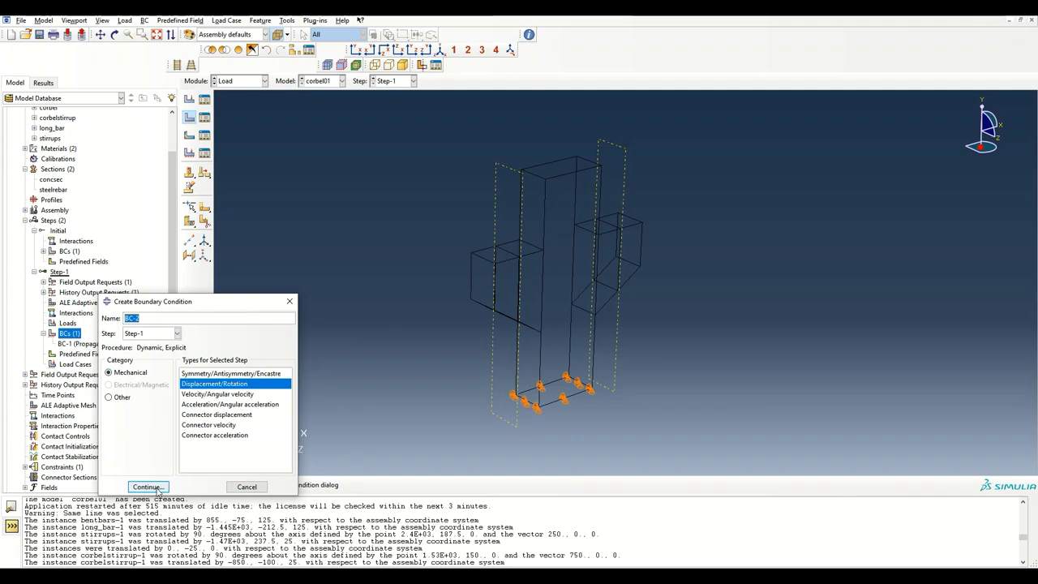
text(disp)
click(147, 487)
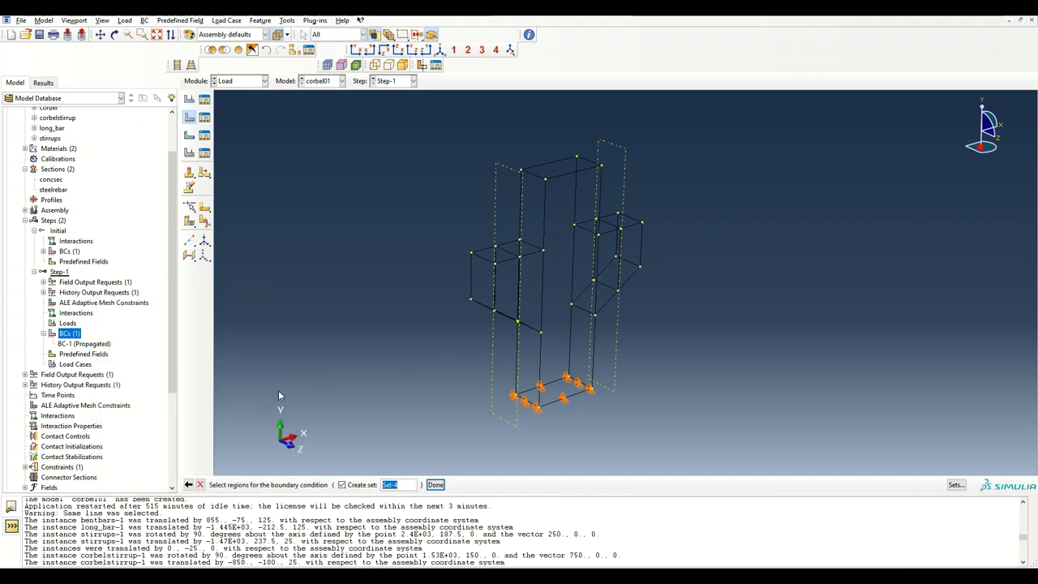
click(495, 258)
click(437, 485)
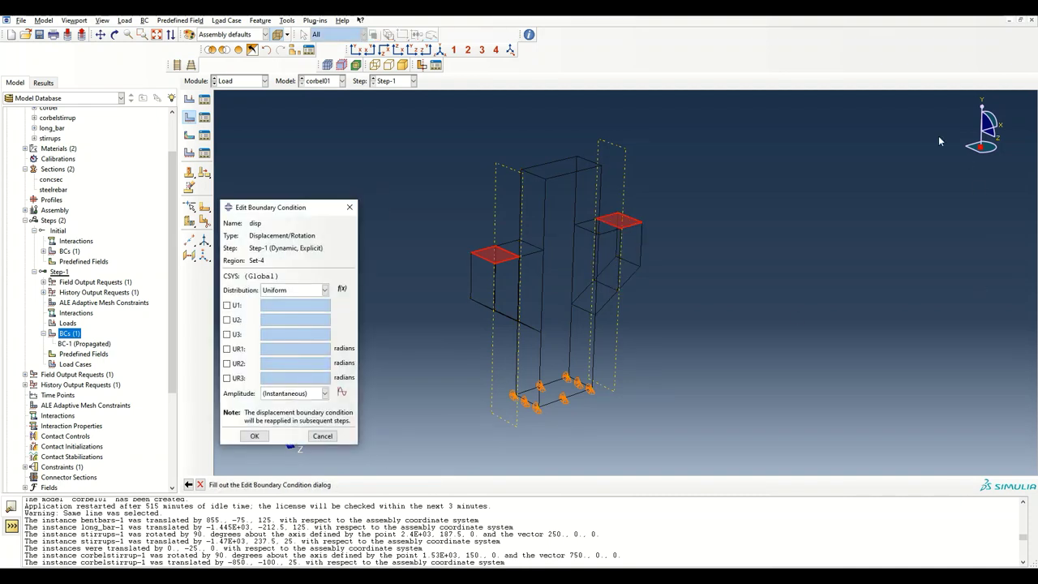
click(227, 319)
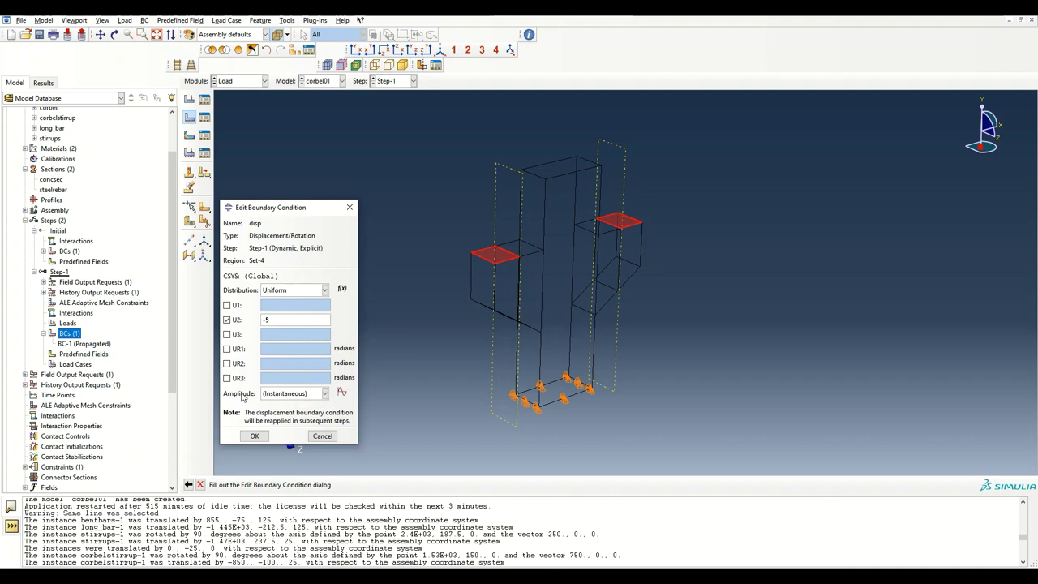
Step: Create a tabular amplitude on step time with the time and amplitude pairs 0, 0 and 1, 1
click(342, 393)
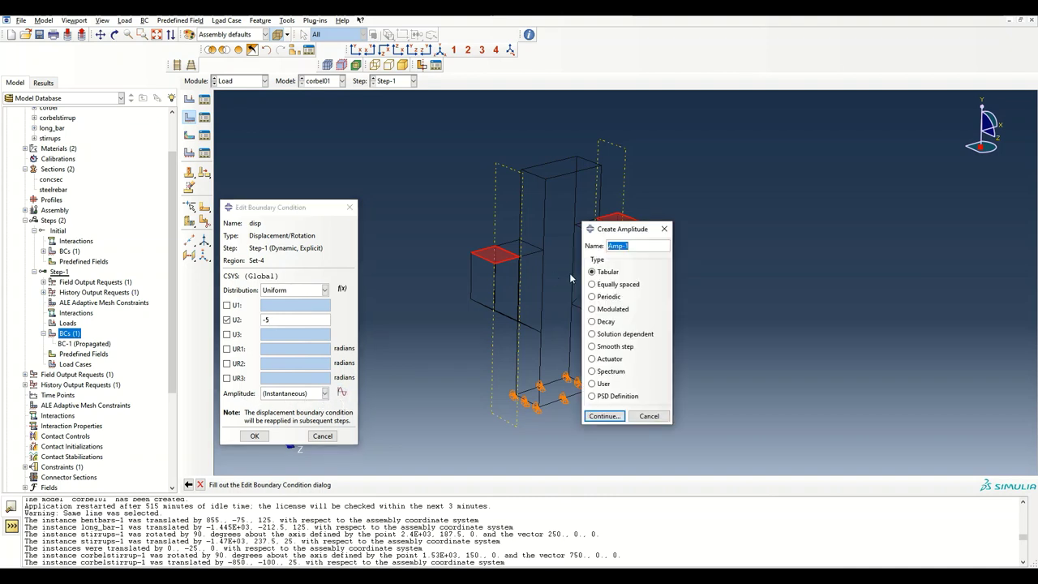
click(621, 415)
click(619, 307)
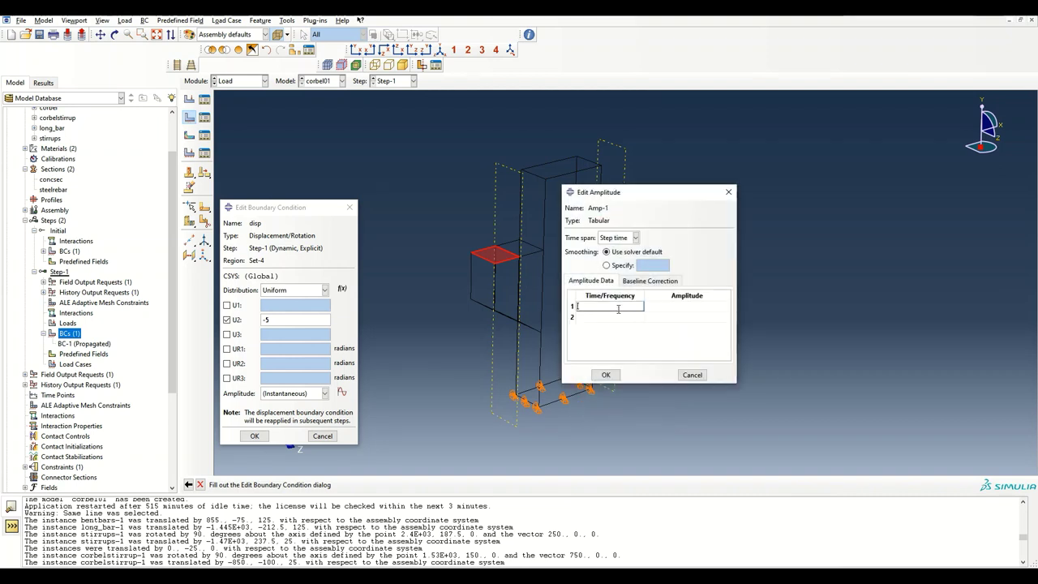
key(Tab)
text(0)
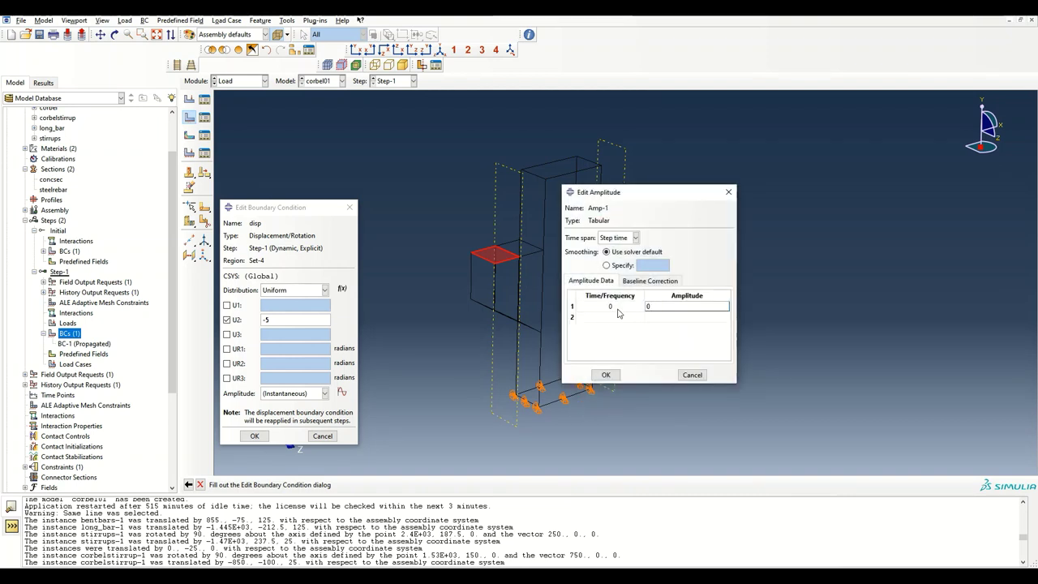
key(Tab)
text(1)
key(Tab)
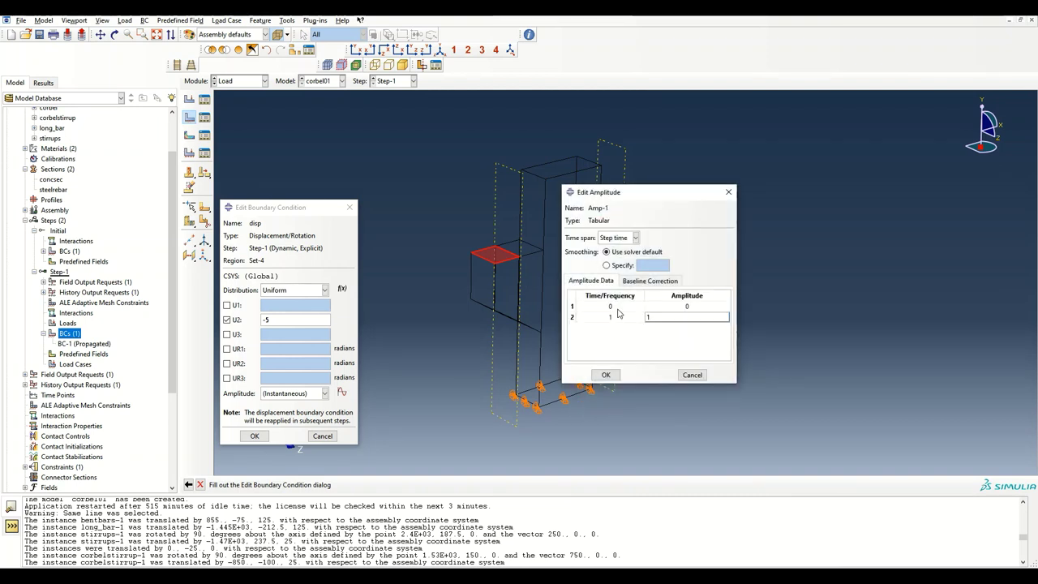
click(607, 375)
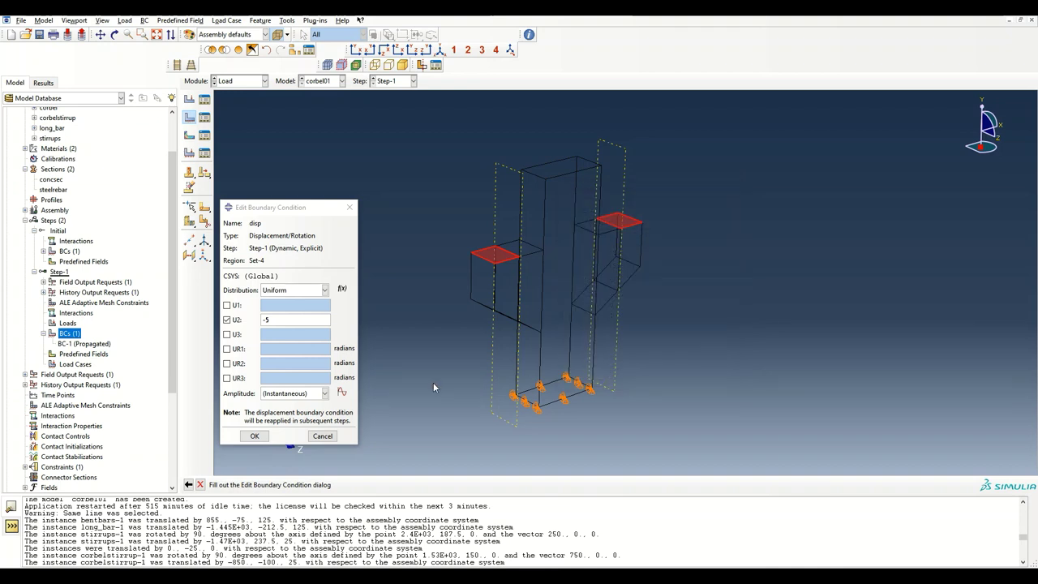
Step: Assign amplitude Amp-1 to the disp boundary condition and accept it
click(287, 393)
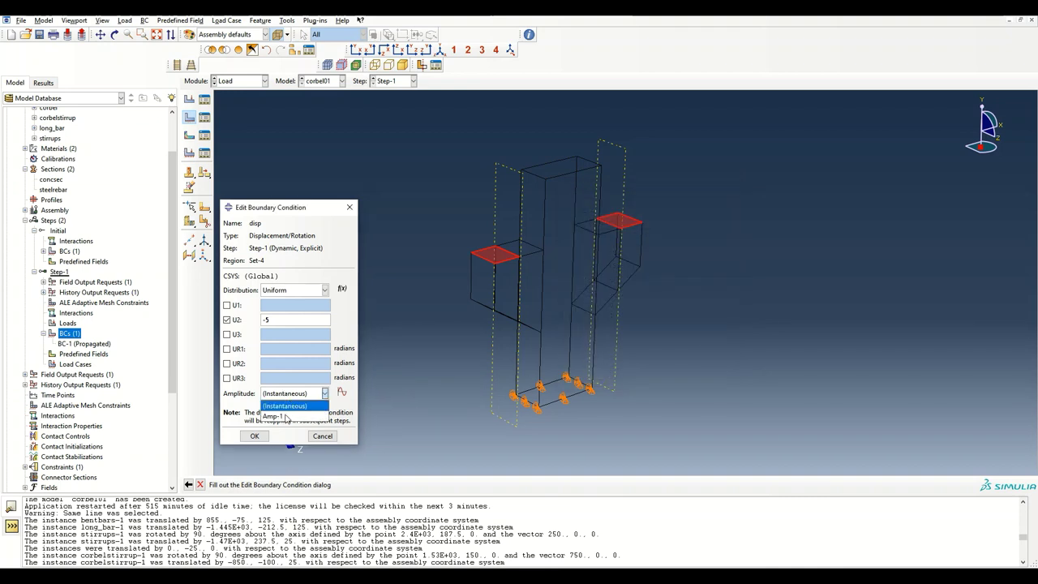
click(288, 415)
click(254, 435)
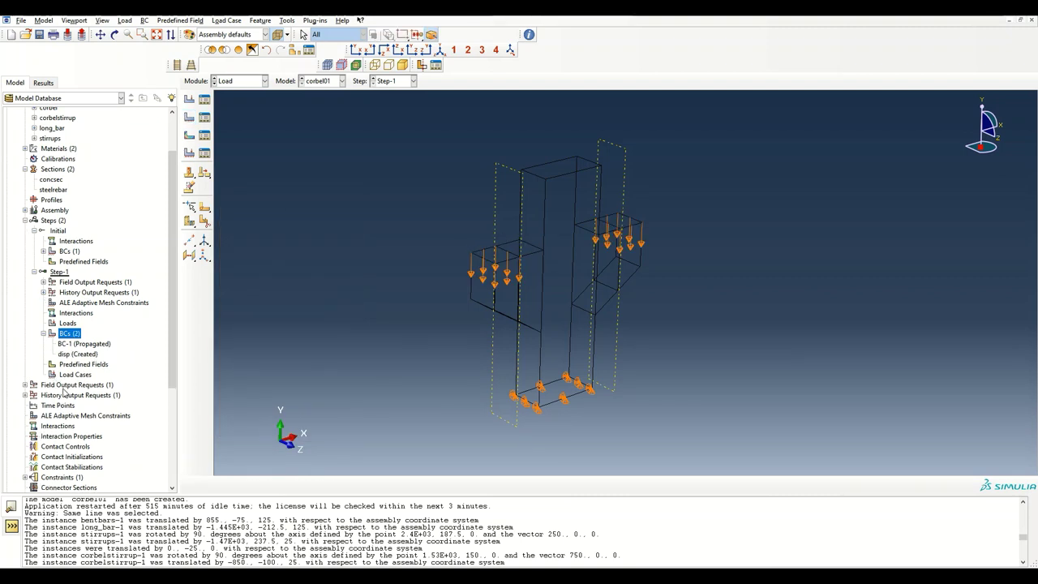
Step: Show the corbel part in the Mesh module and seed it with an approximate global size of 20
scroll(120, 245, down, 2)
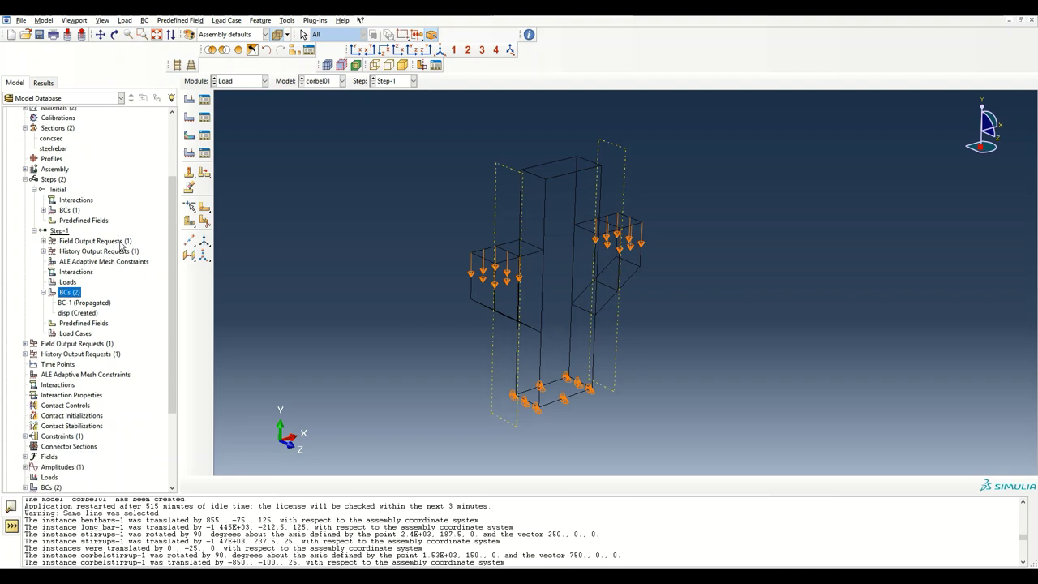
click(239, 81)
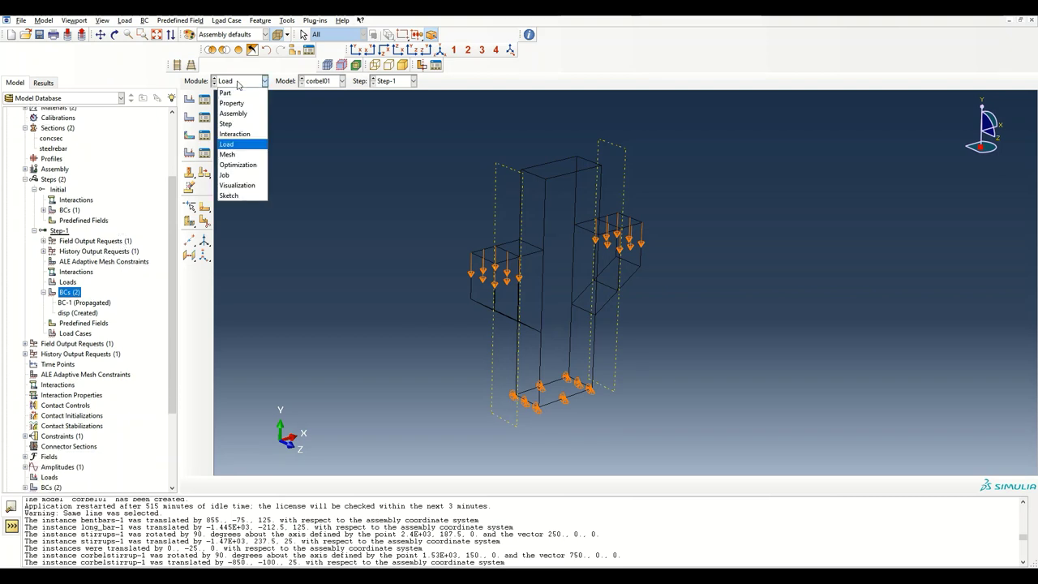
click(227, 153)
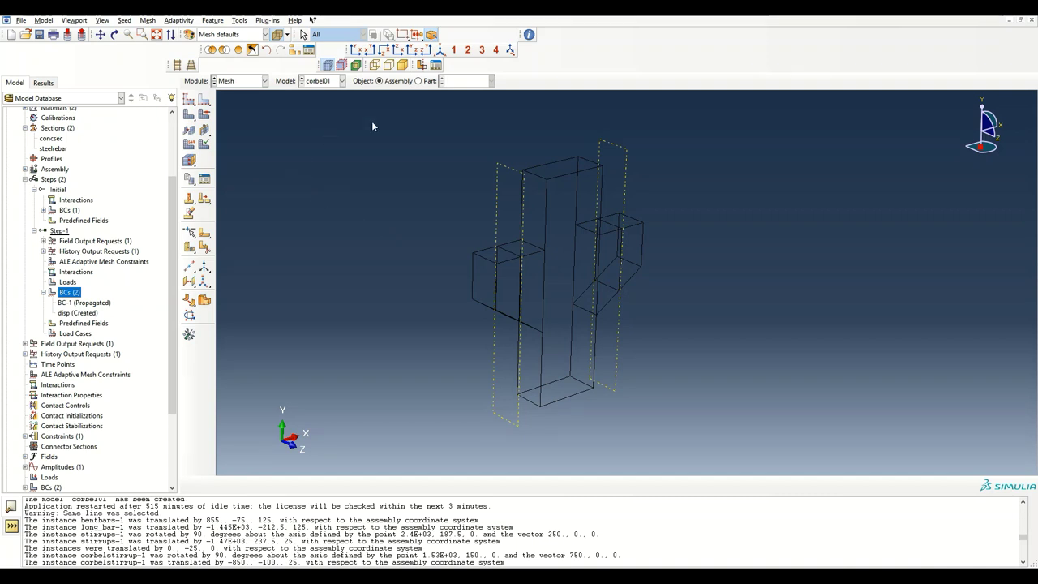
click(419, 81)
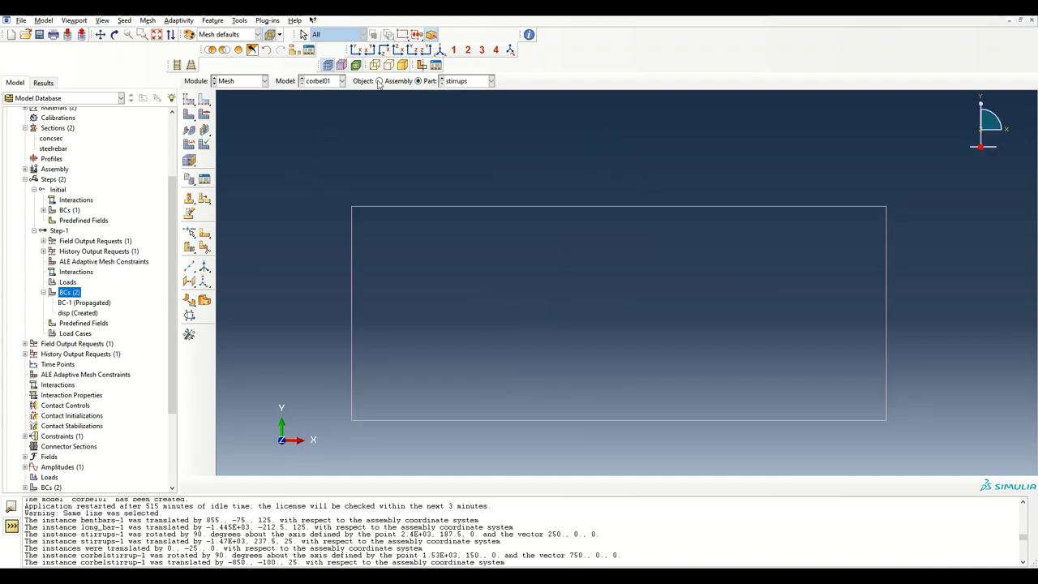
click(418, 81)
click(443, 82)
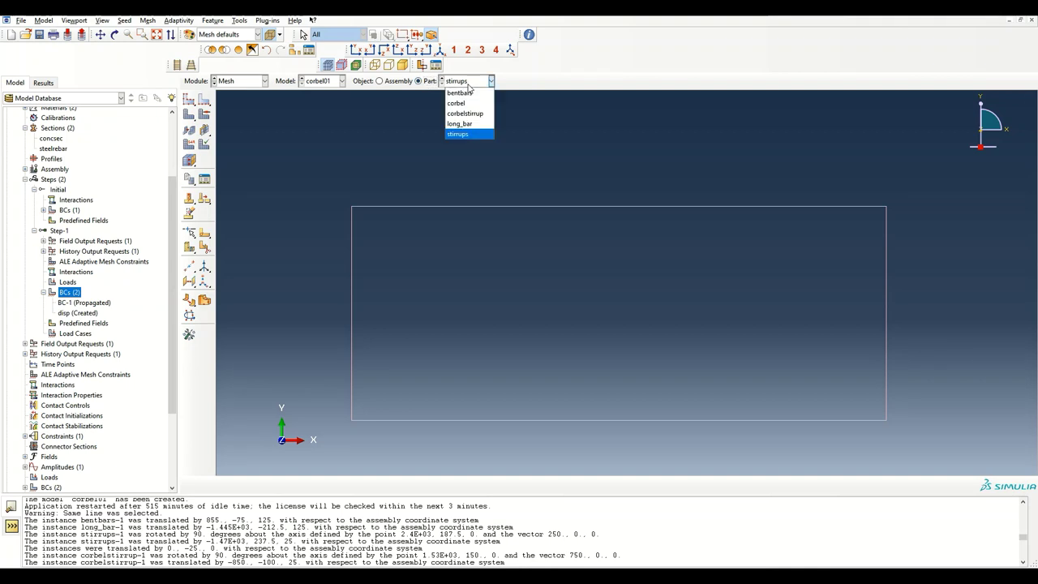
click(459, 102)
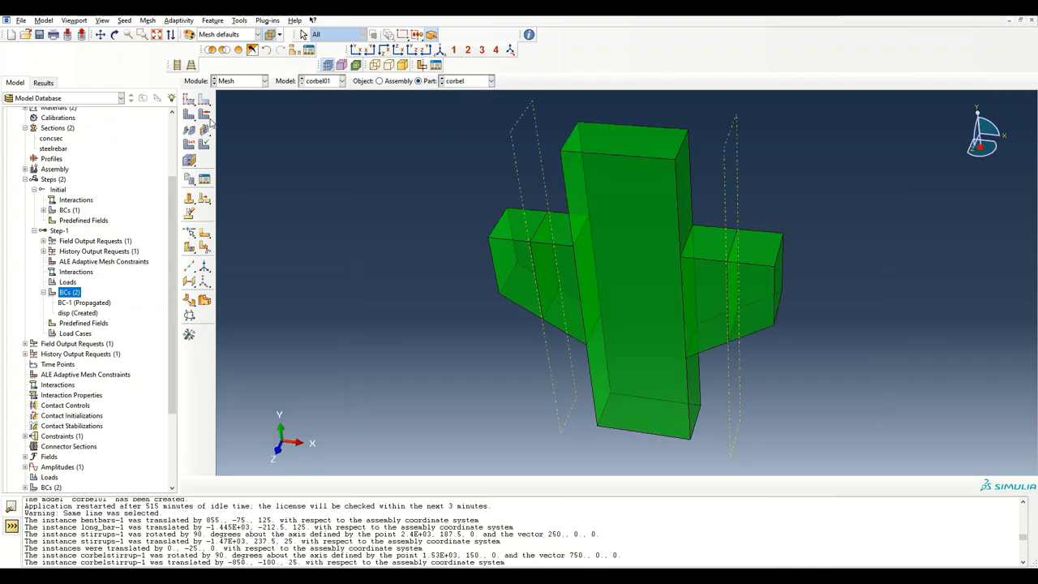
click(189, 99)
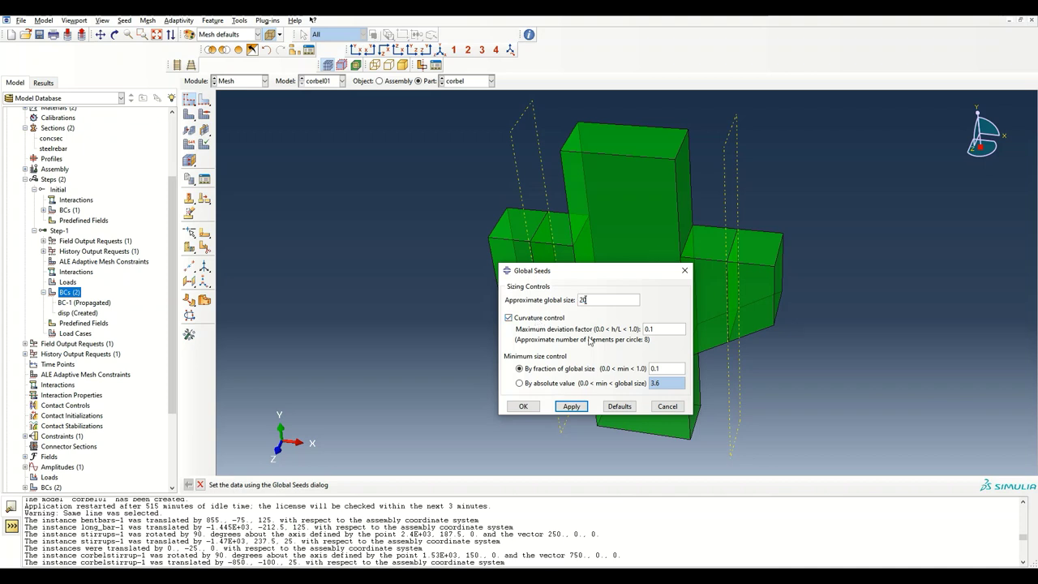
click(571, 407)
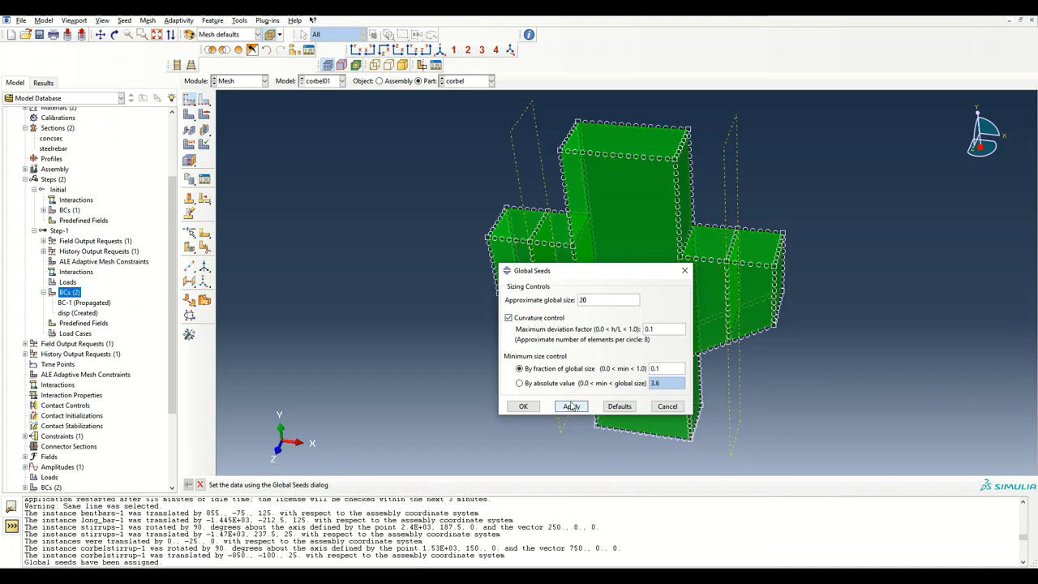
click(523, 406)
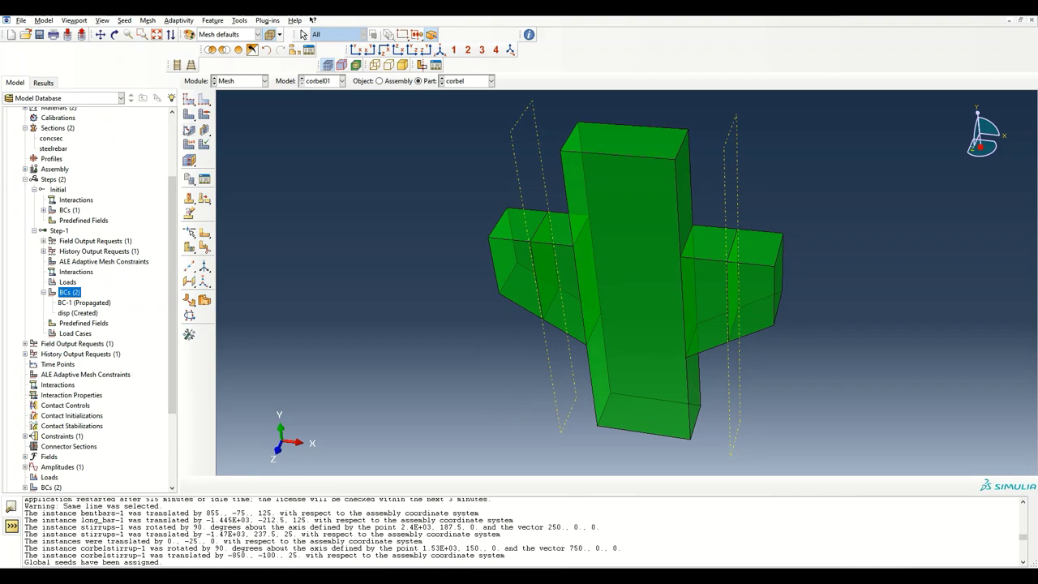
Step: Generate the mesh on the corbel part and inspect it from several angles
click(189, 115)
click(279, 484)
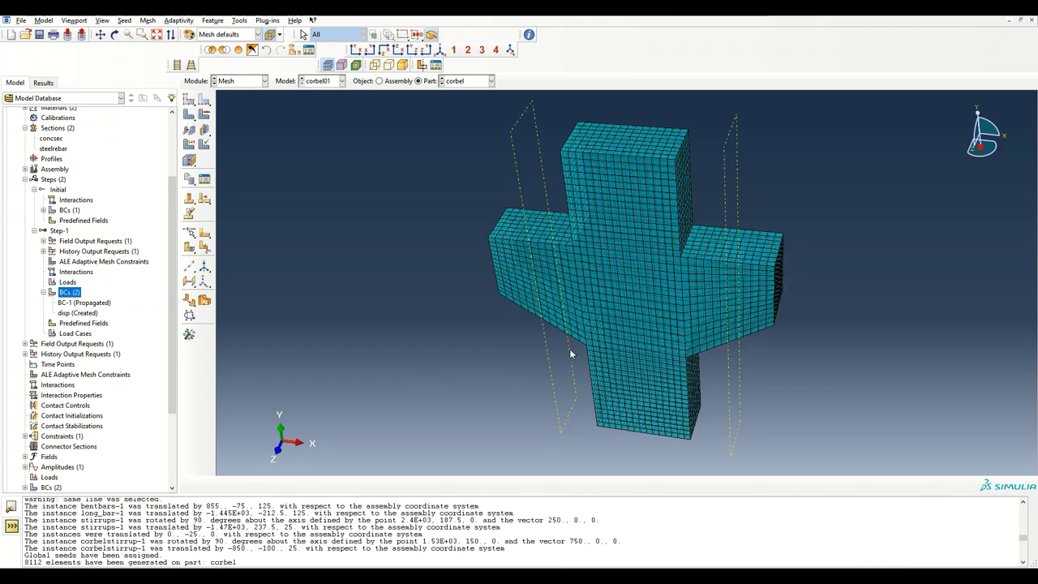
ctrl+alt+drag(569, 354, 513, 280)
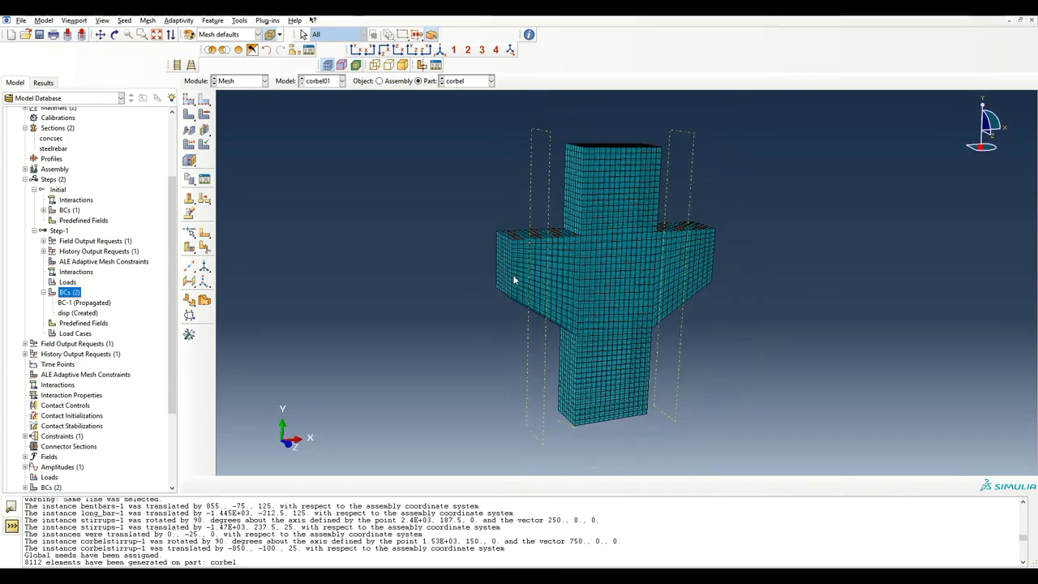
scroll(519, 276, up, 3)
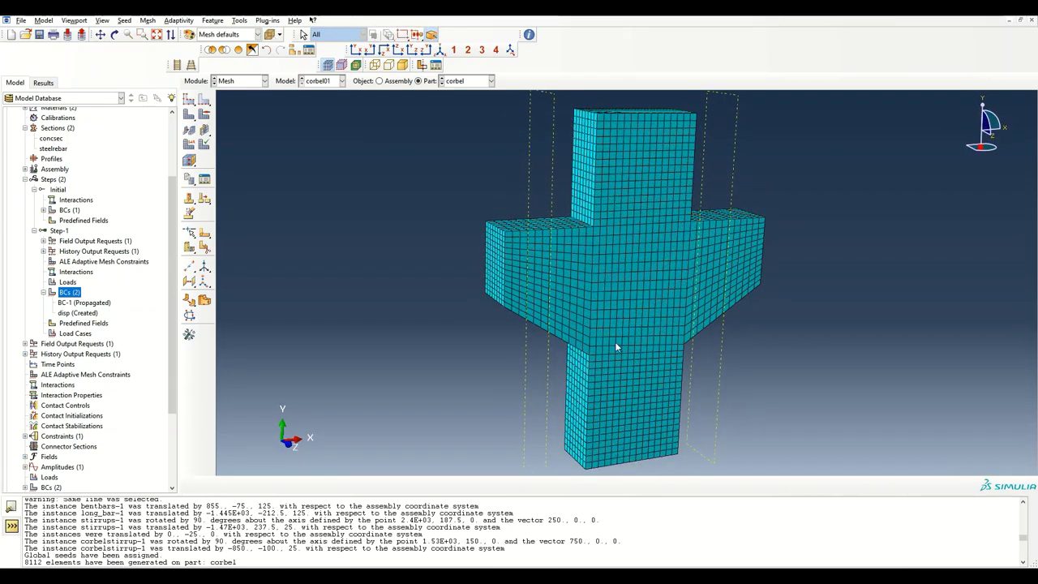
ctrl+alt+drag(617, 347, 614, 212)
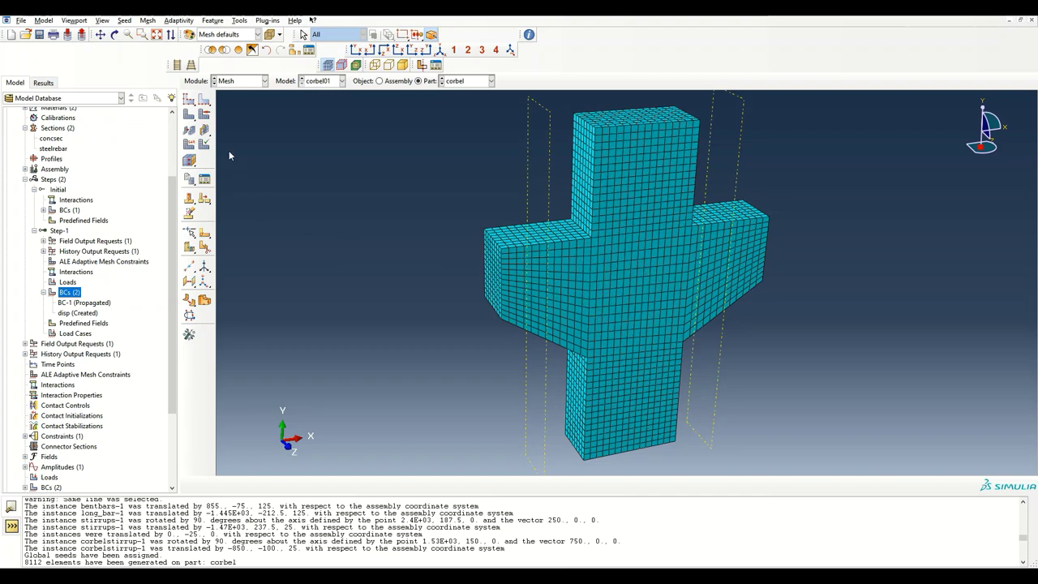
Step: Assign the Standard linear C3D8R element type with reduced integration to all cells of the corbel part
click(191, 146)
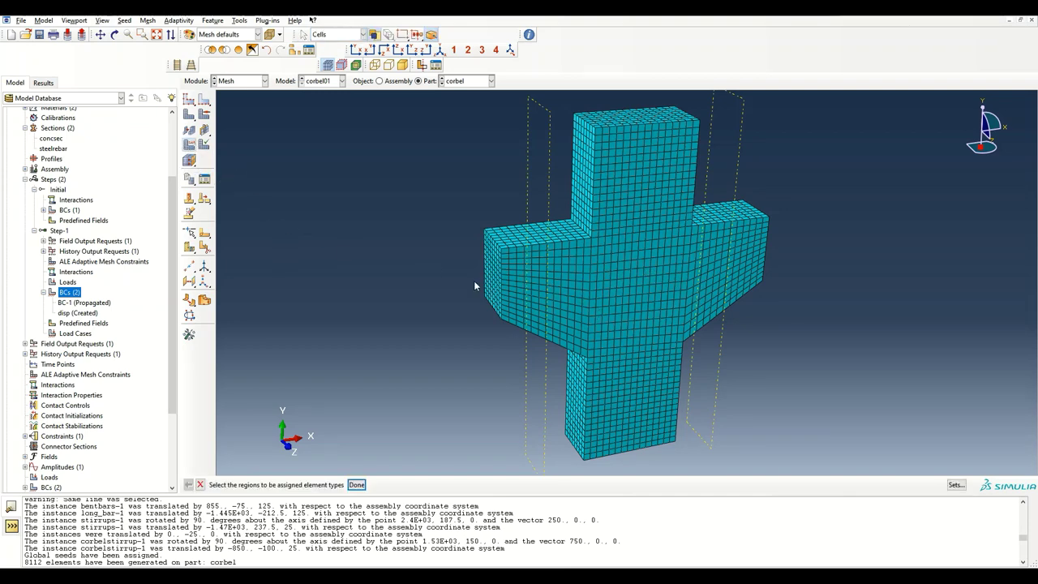
drag(785, 454, 431, 180)
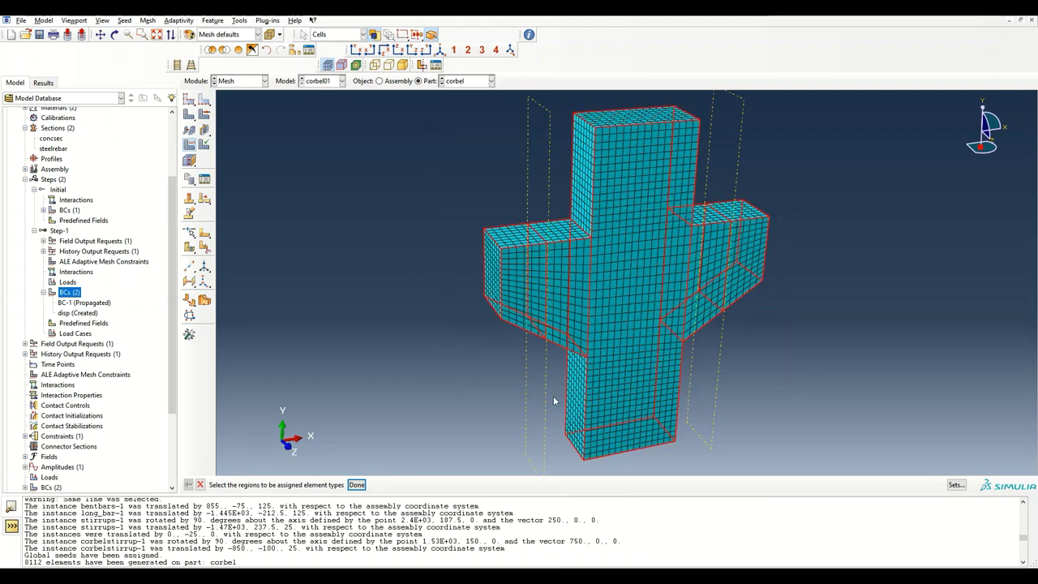
click(355, 484)
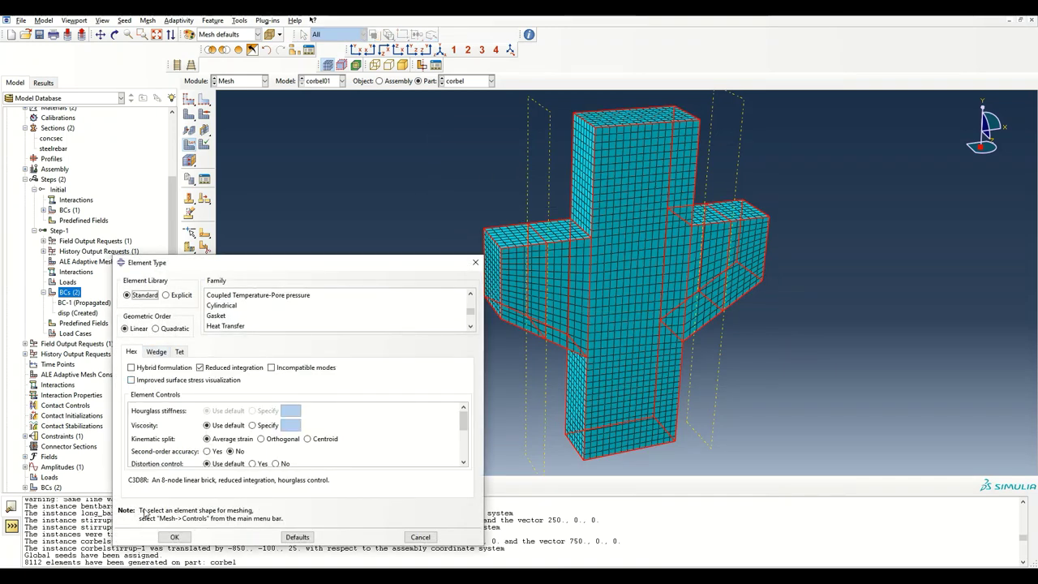
click(174, 537)
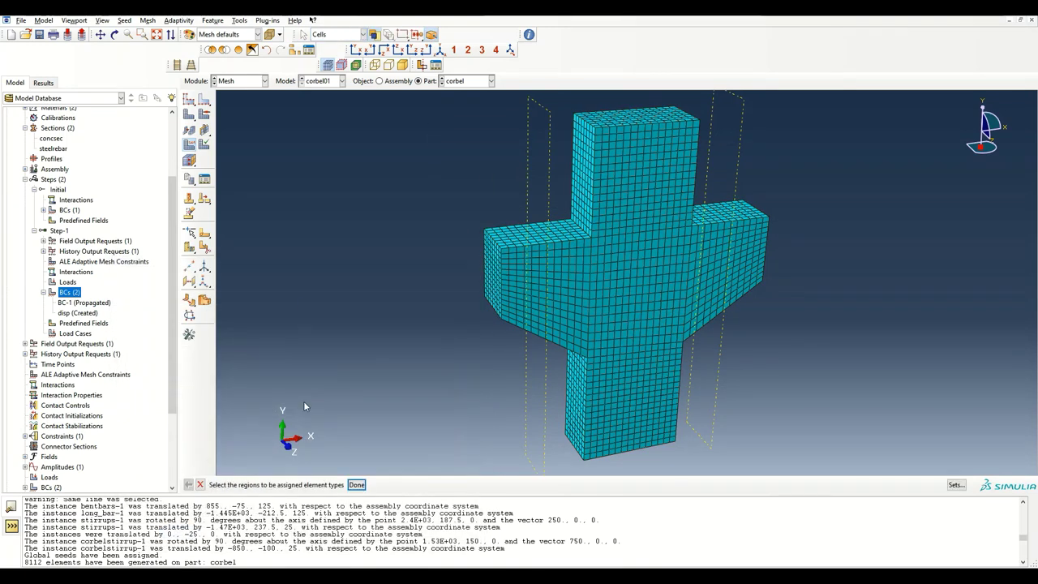
Step: Seed the bentbars part with an approximate global size of 20 and generate its mesh
click(466, 80)
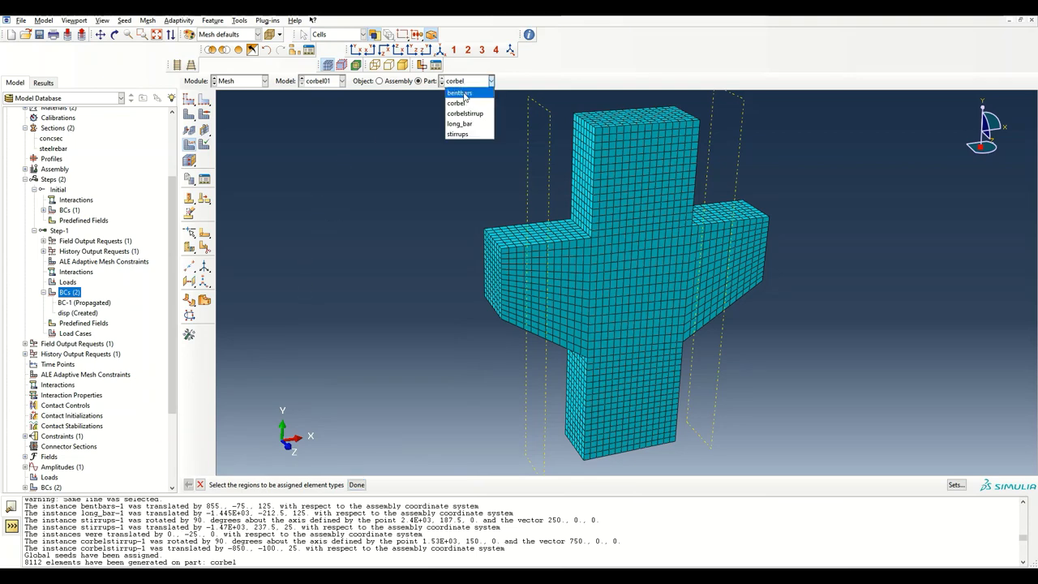
click(459, 91)
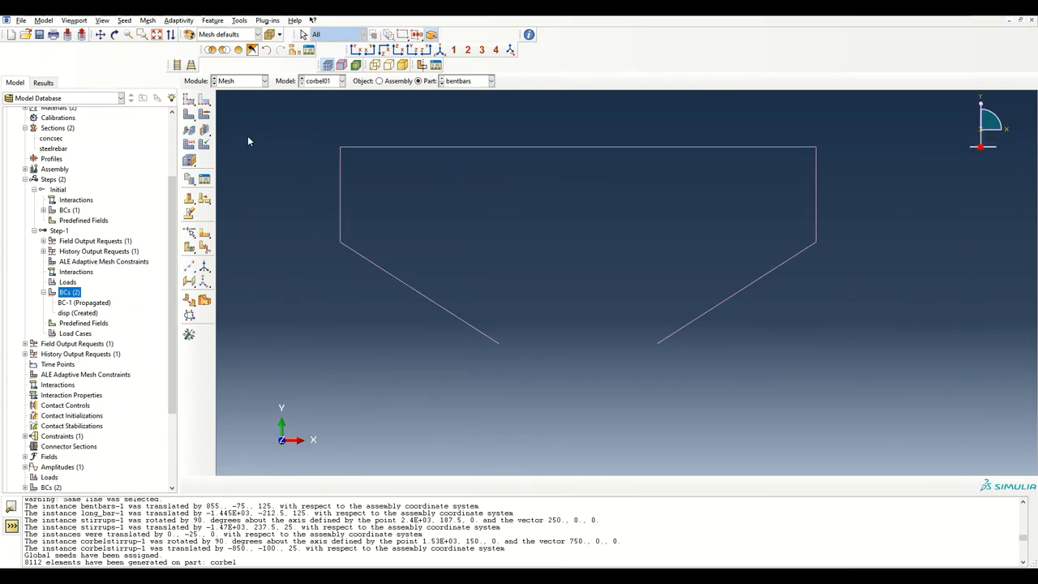
click(190, 100)
text(20)
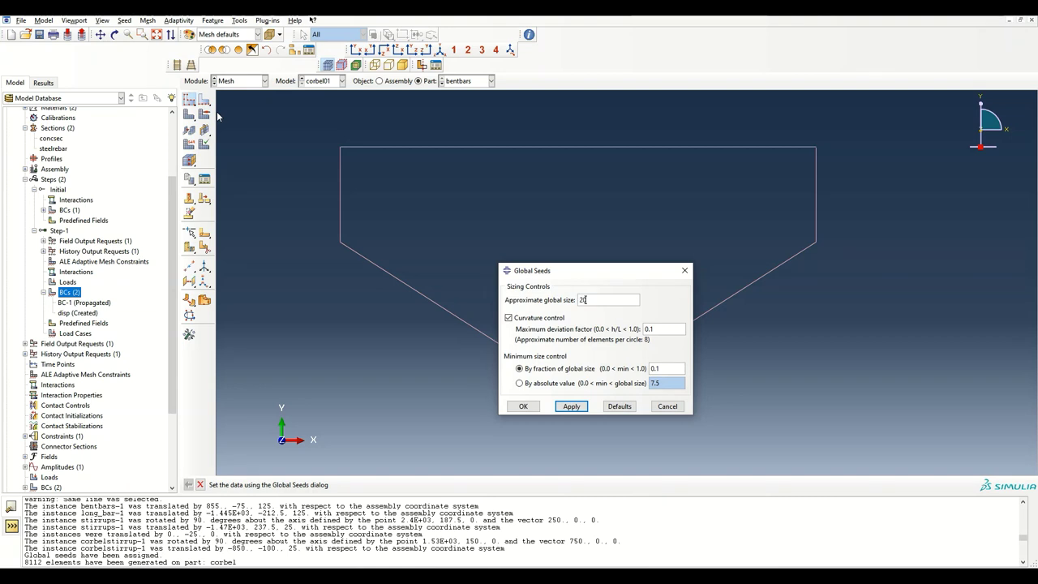
click(571, 405)
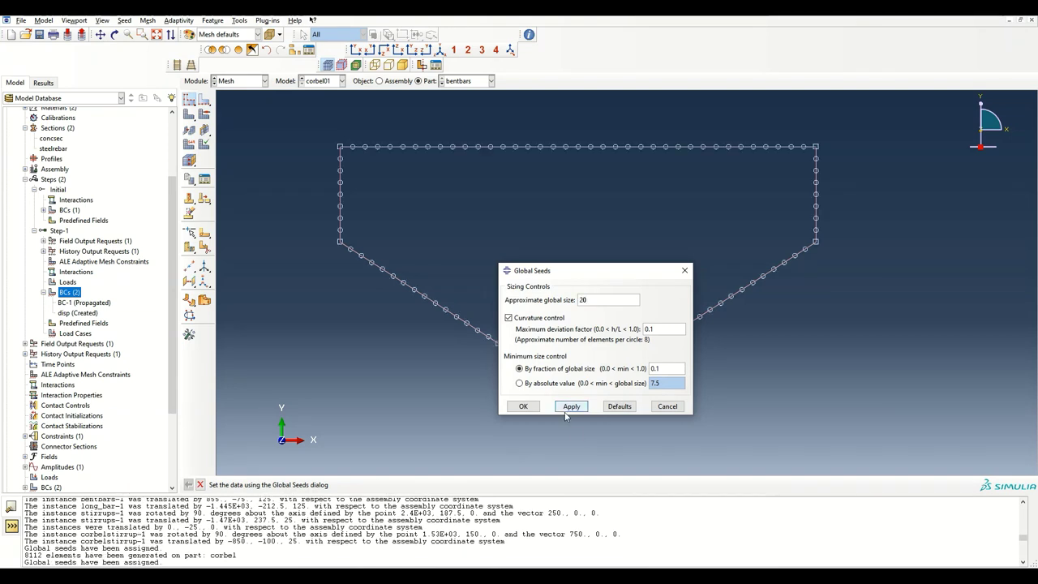
click(523, 405)
click(189, 113)
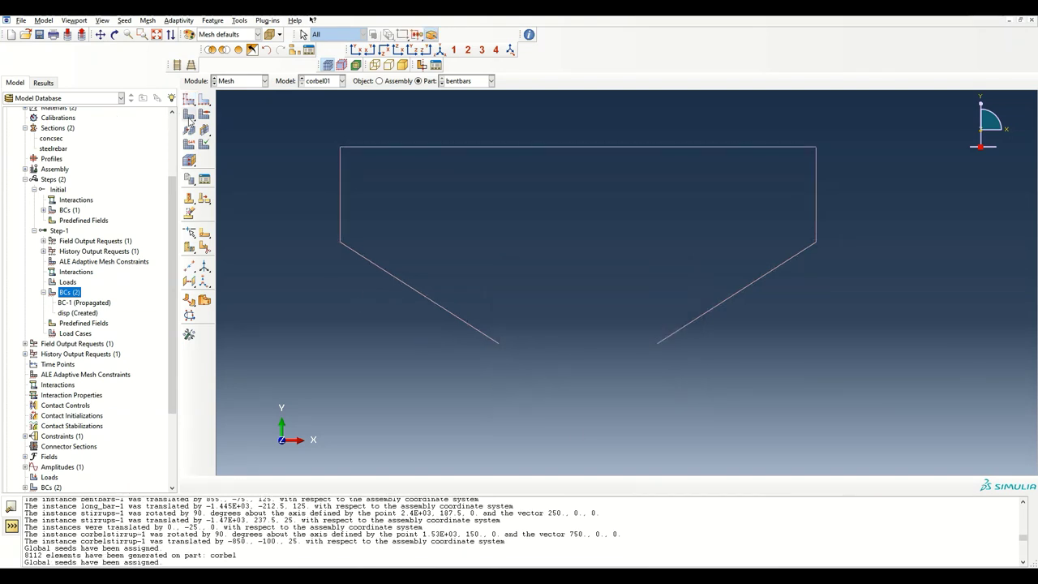
click(279, 484)
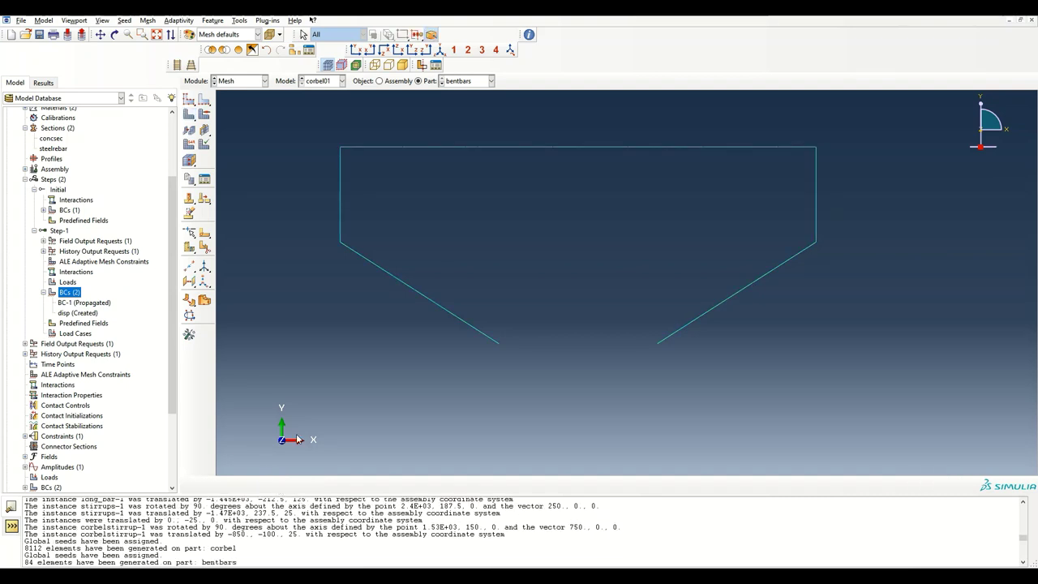
Step: Assign the Standard linear Truss element type T3D2 to all edges of the bentbars part
click(189, 143)
drag(278, 127, 930, 422)
click(356, 484)
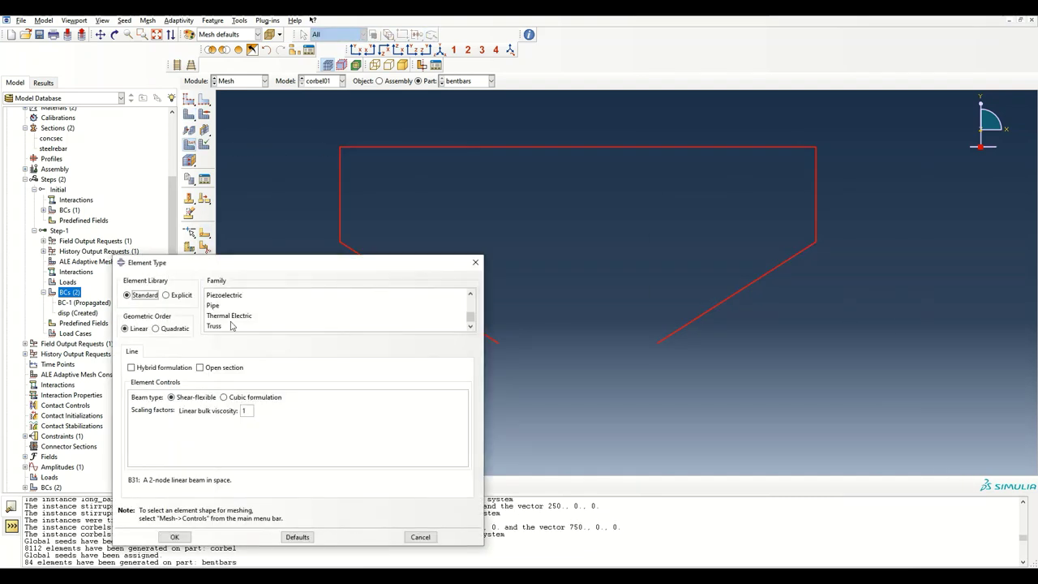
scroll(331, 329, up, 3)
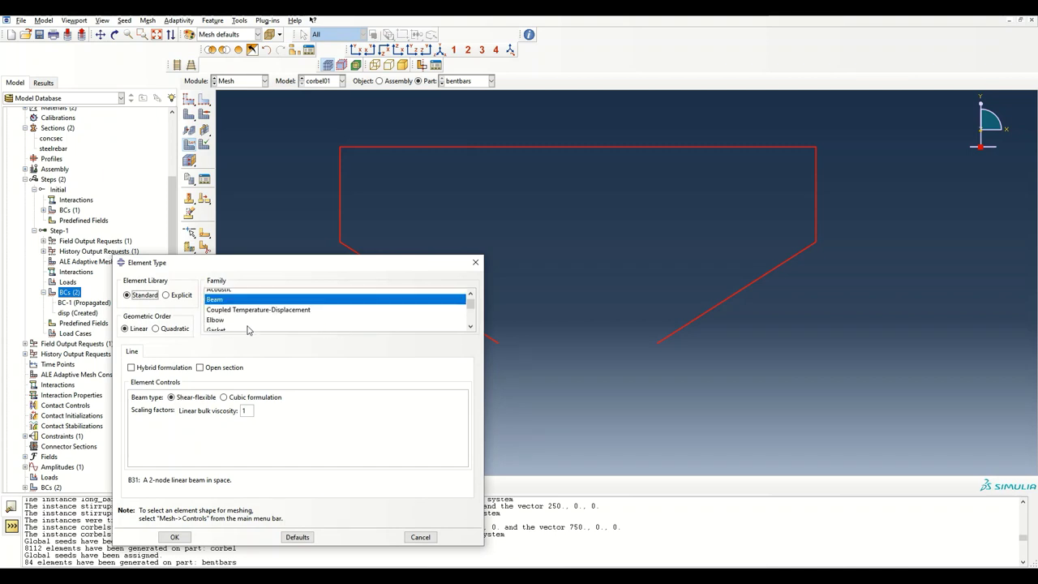
scroll(237, 320, down, 3)
click(234, 326)
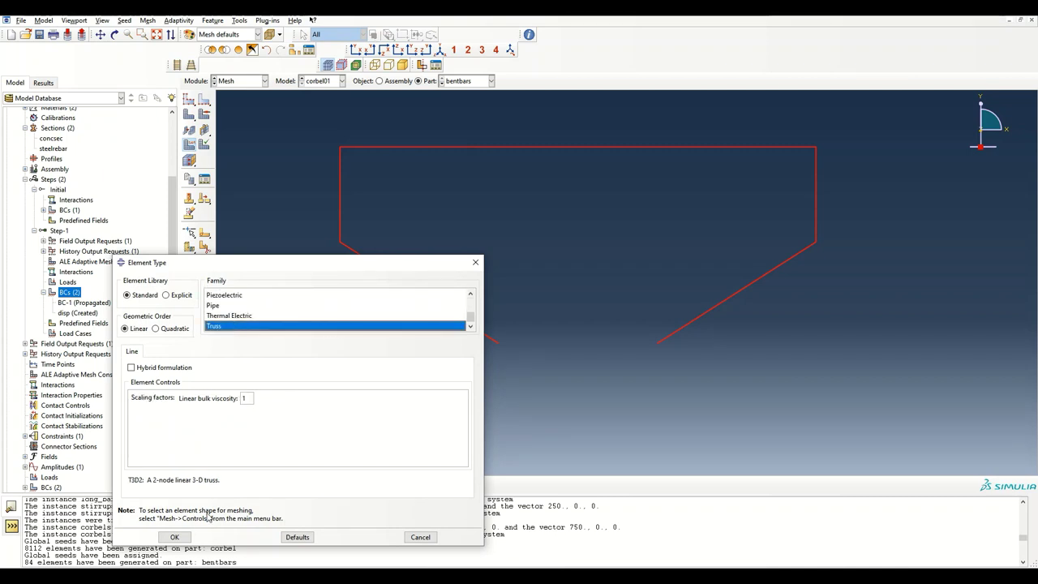
click(174, 536)
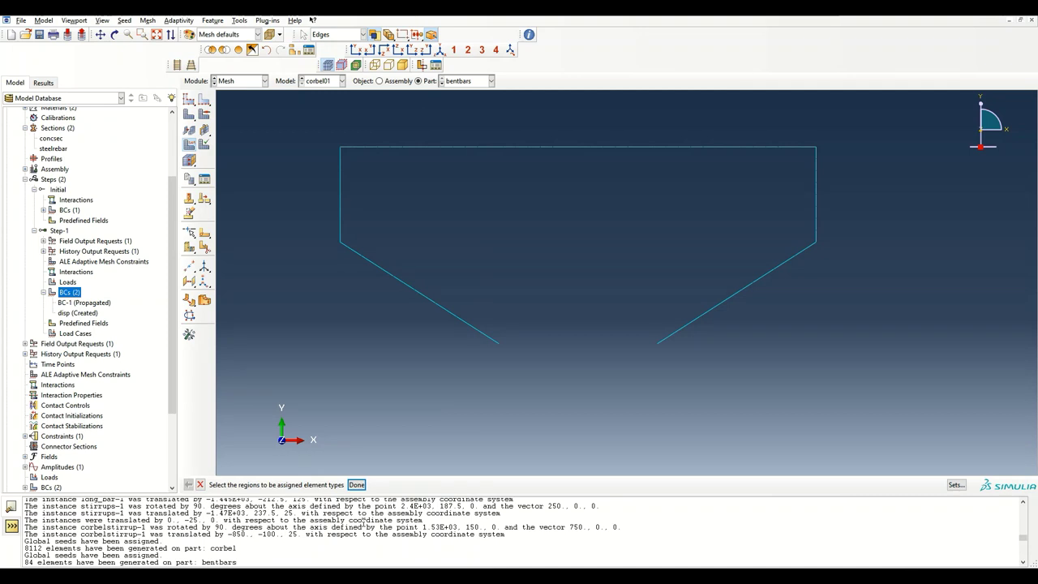
click(357, 484)
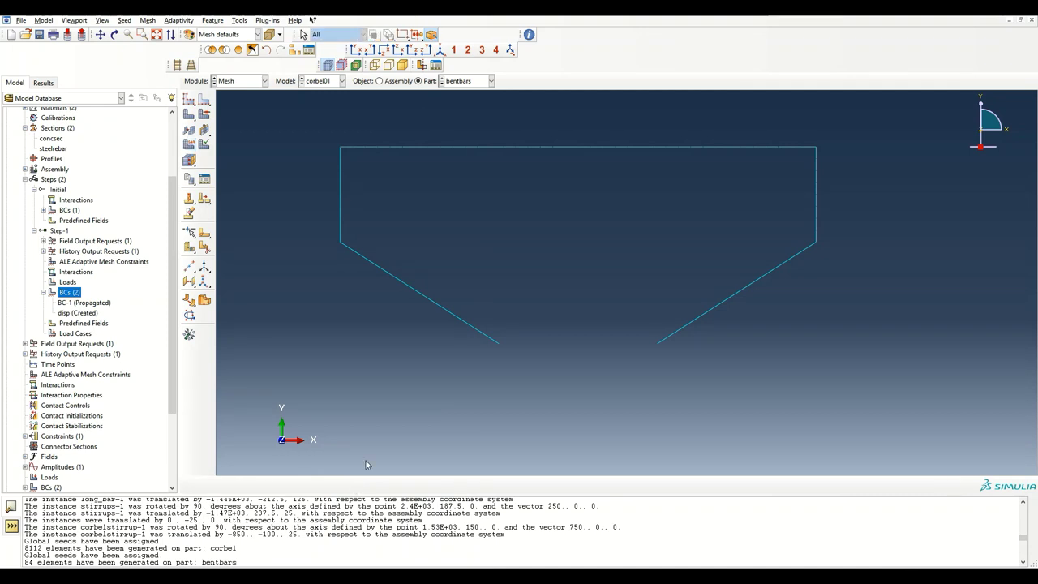
Step: Seed the corbelstirrup part with an approximate global size of 20 and mesh it
click(469, 80)
click(458, 109)
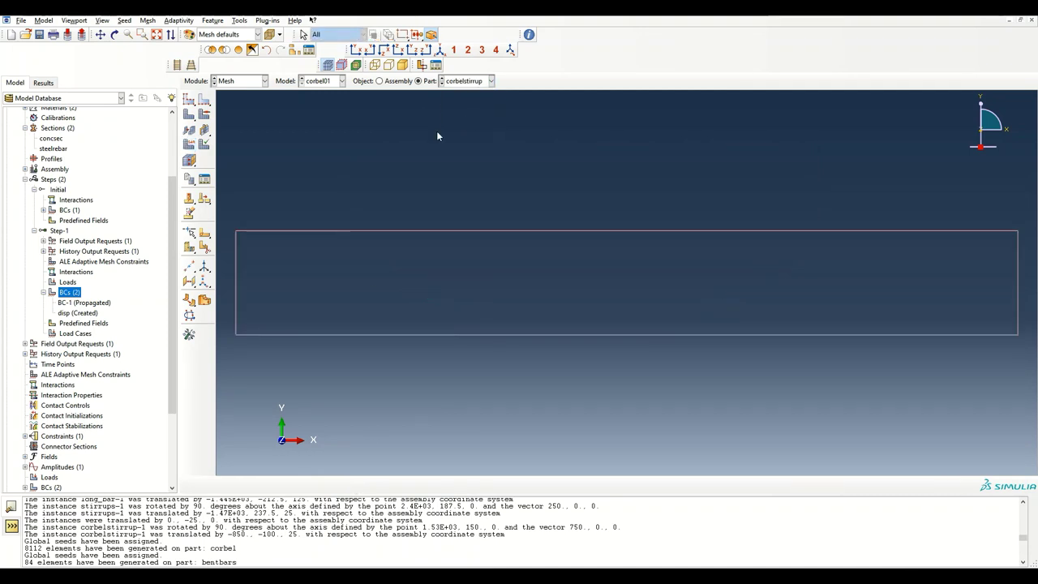
click(205, 115)
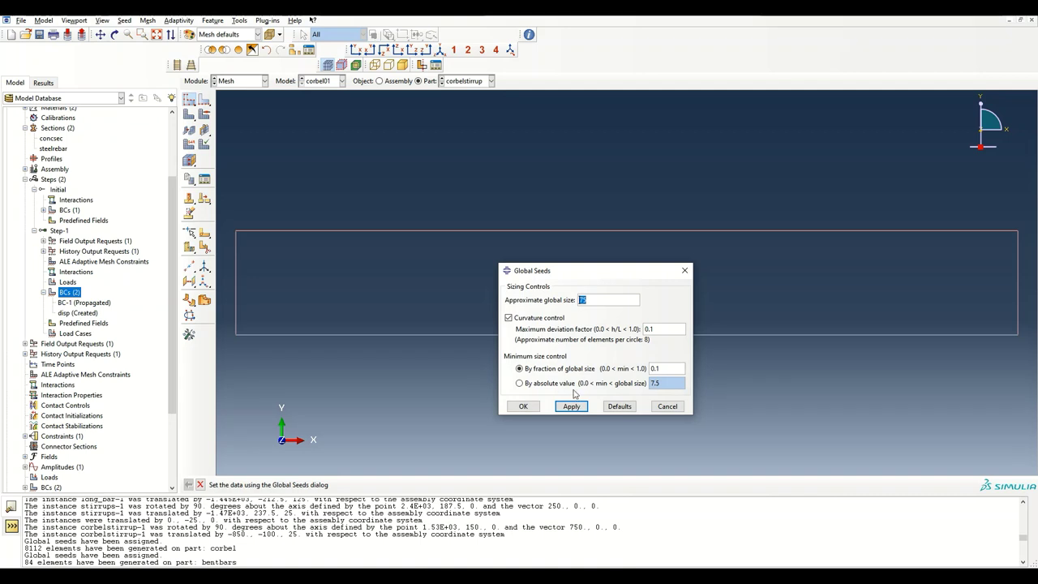
text(20)
click(570, 407)
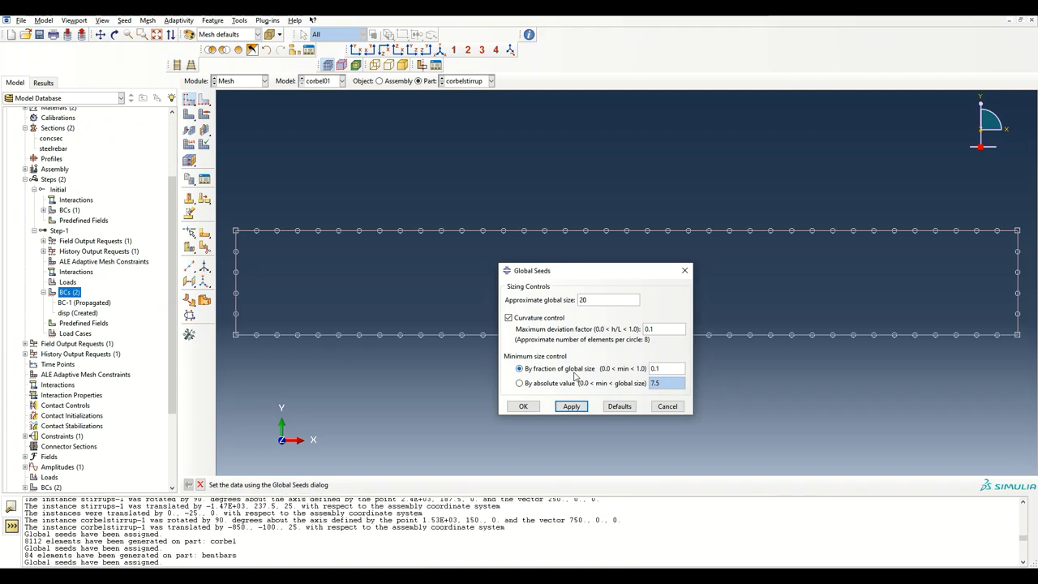
click(527, 406)
click(189, 122)
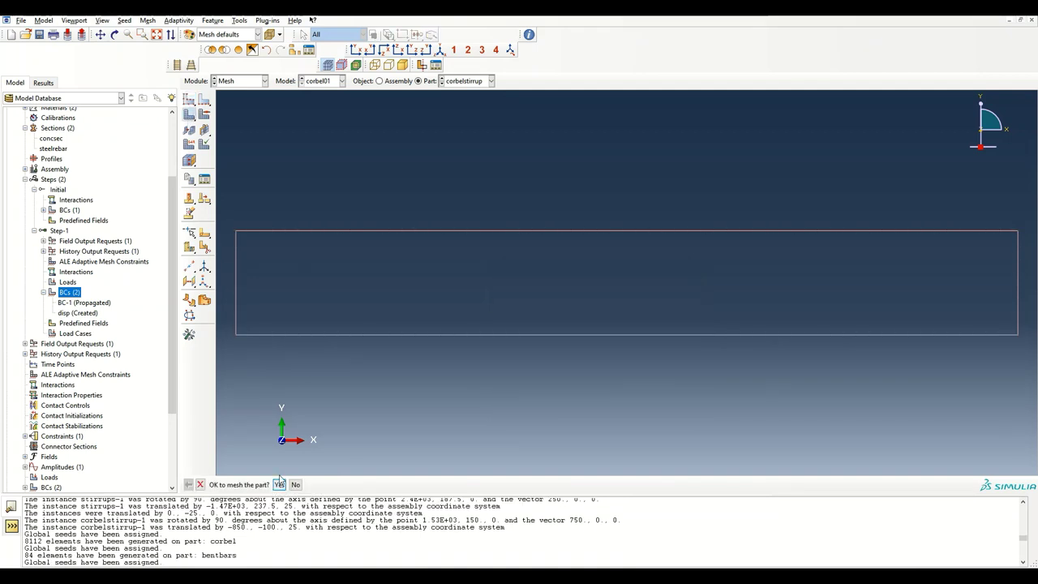
click(280, 484)
Step: Assign the Standard linear Truss element type T3D2 to all edges of the corbelstirrup part
click(189, 159)
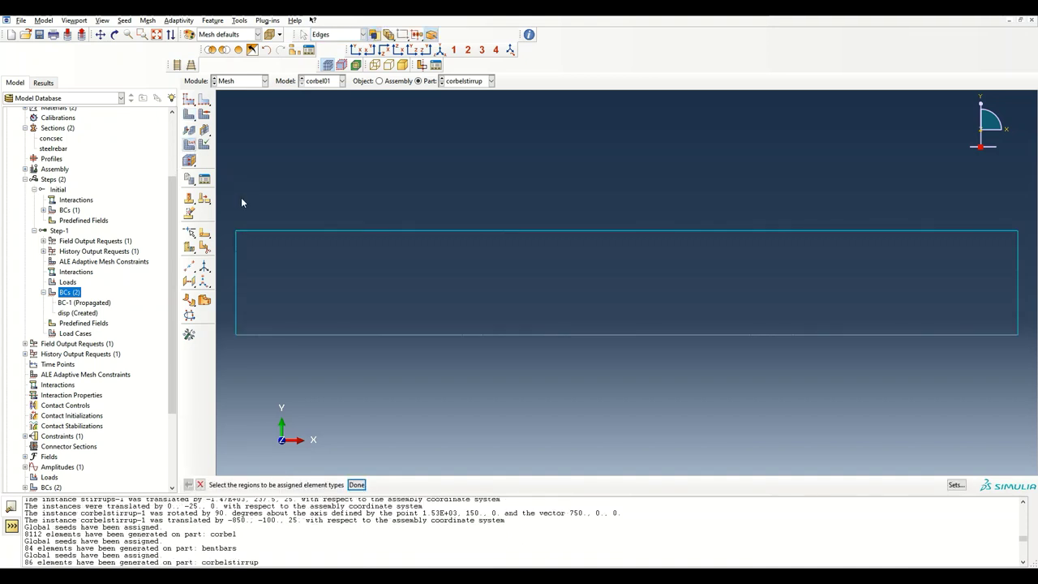
drag(227, 202, 1008, 451)
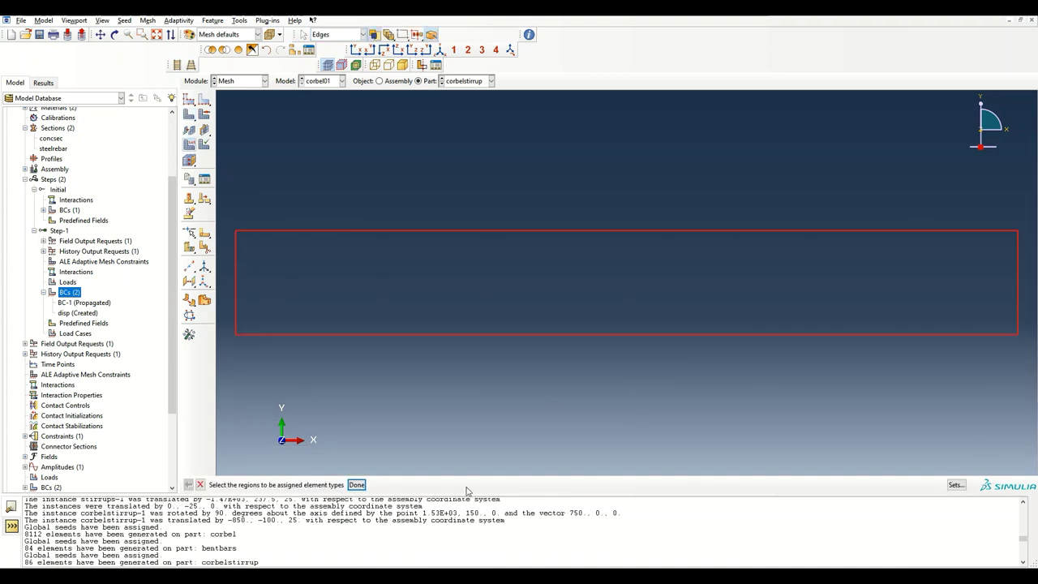
click(356, 484)
click(248, 326)
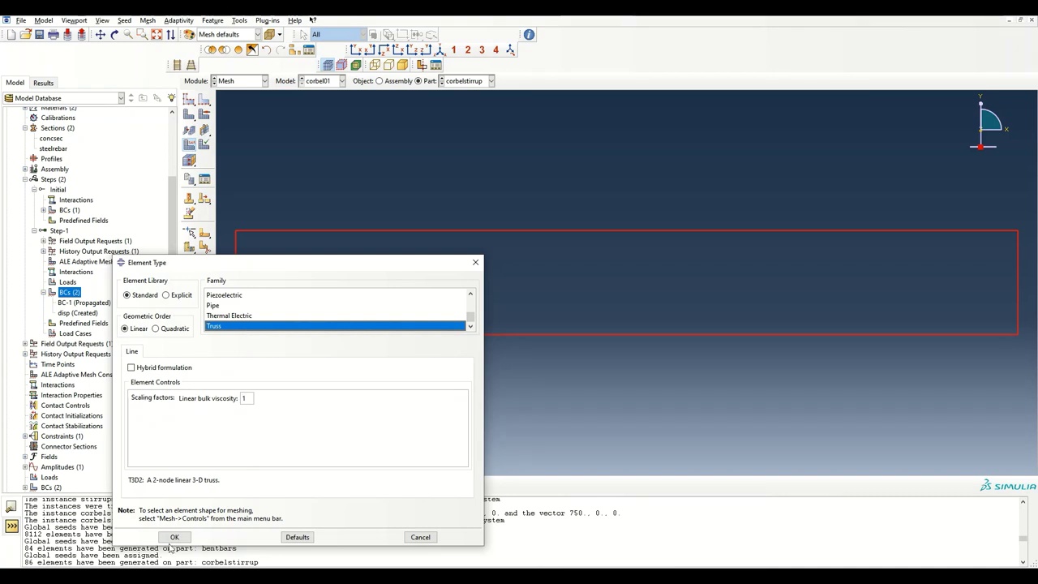
click(174, 537)
Step: Seed the long_bar part with an approximate global size of 20 and generate its mesh
click(466, 85)
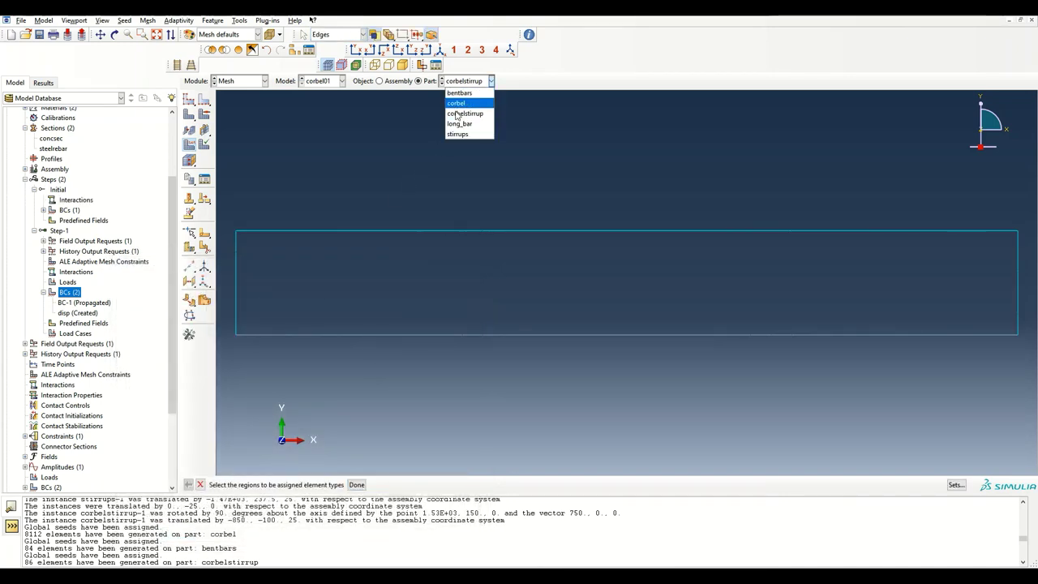
click(454, 121)
click(189, 98)
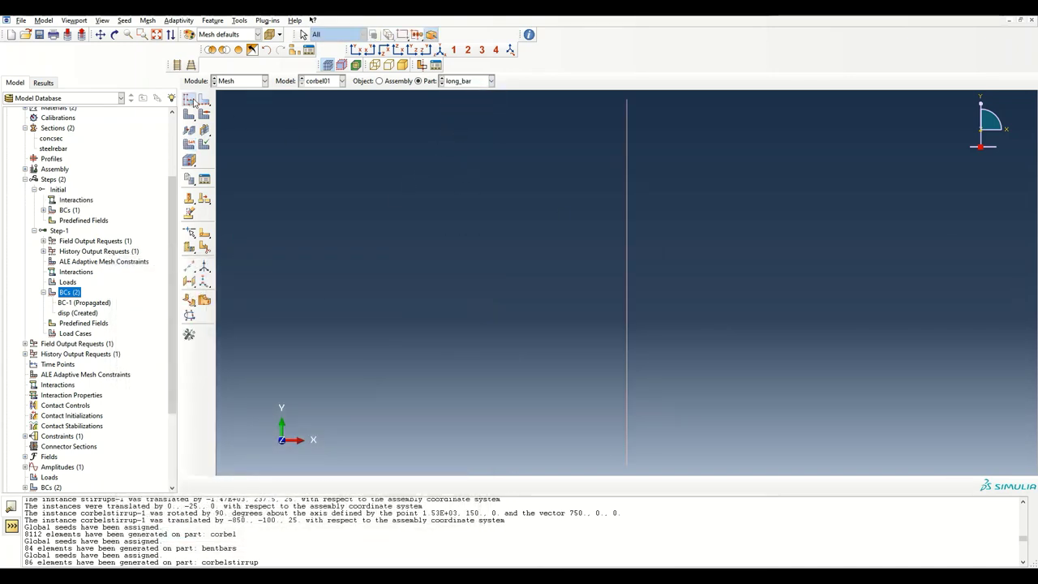
key(Return)
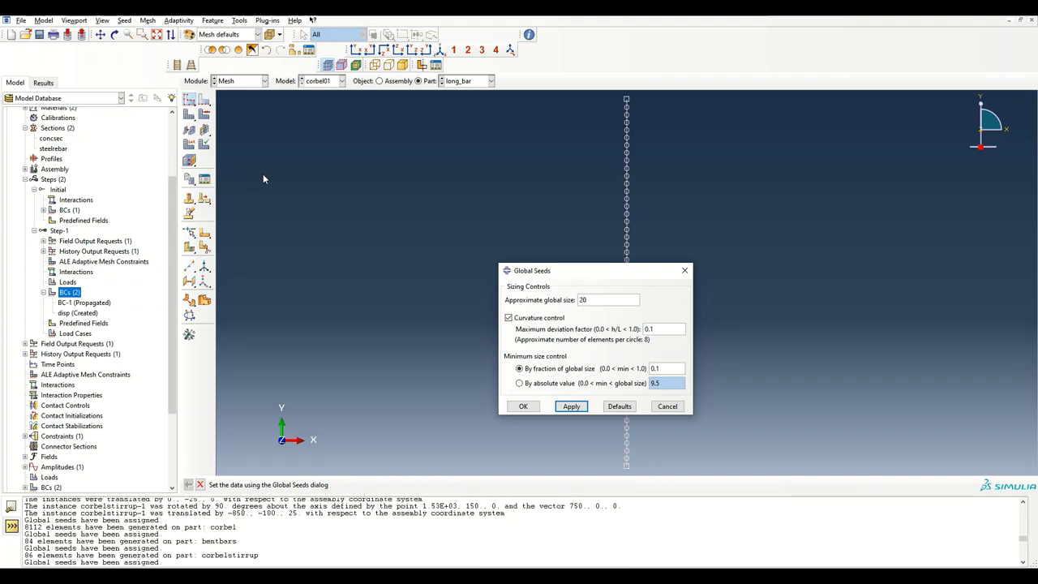
click(523, 406)
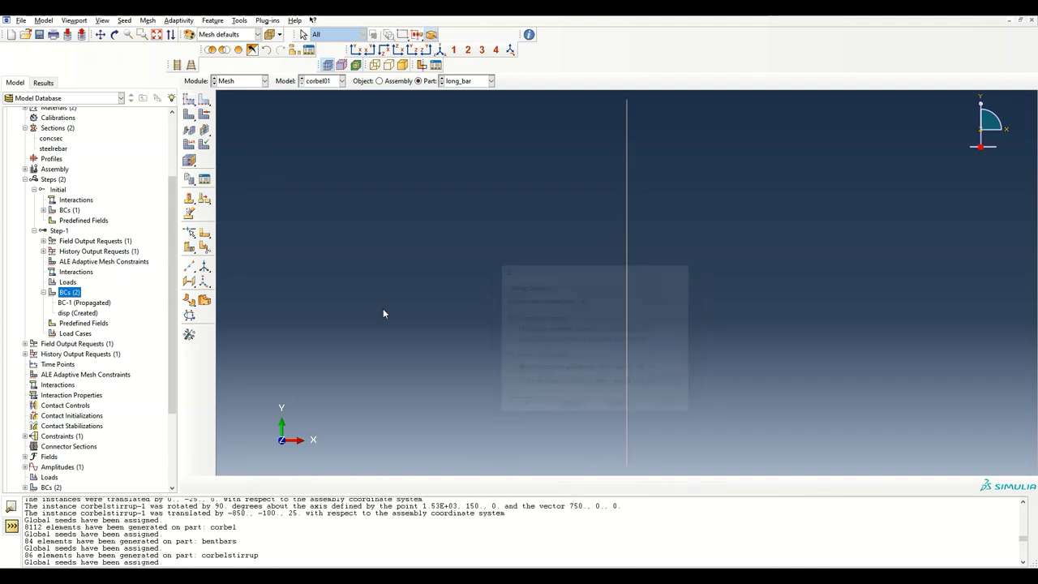
click(189, 144)
click(189, 114)
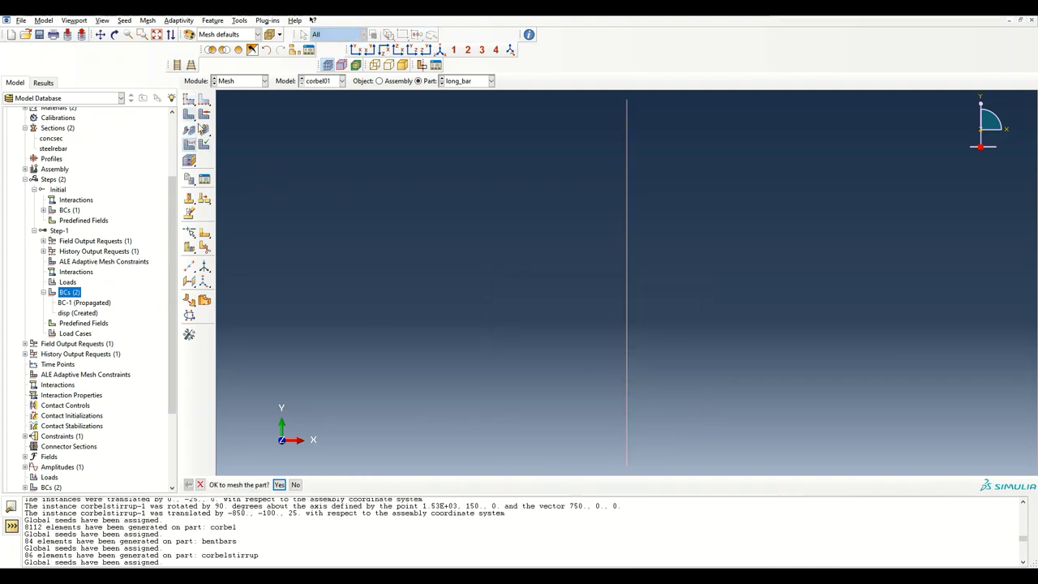
click(278, 484)
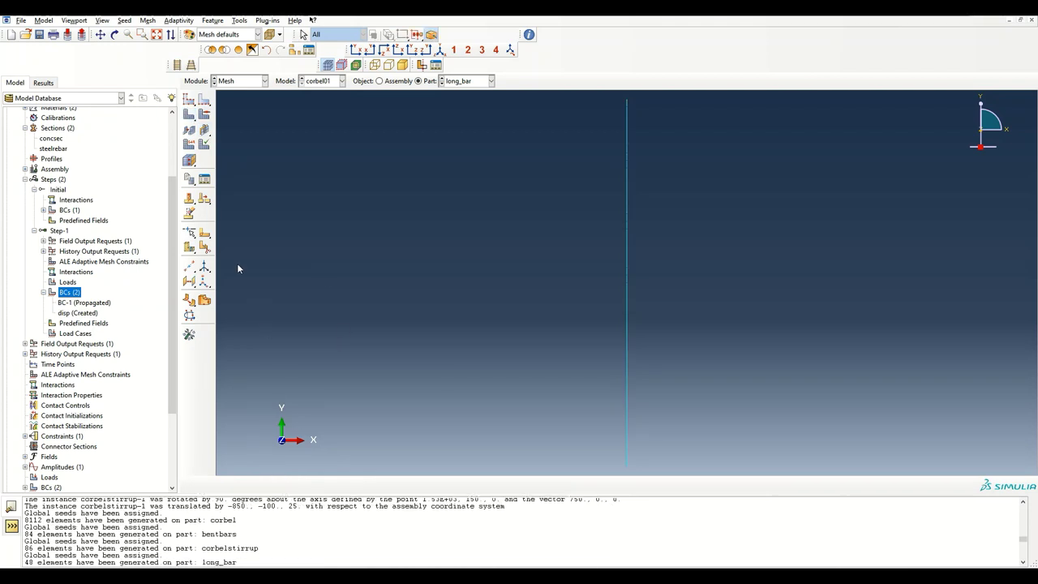
Step: Assign the Standard linear Truss element type to the edge of the long_bar part
click(189, 143)
drag(753, 378, 526, 197)
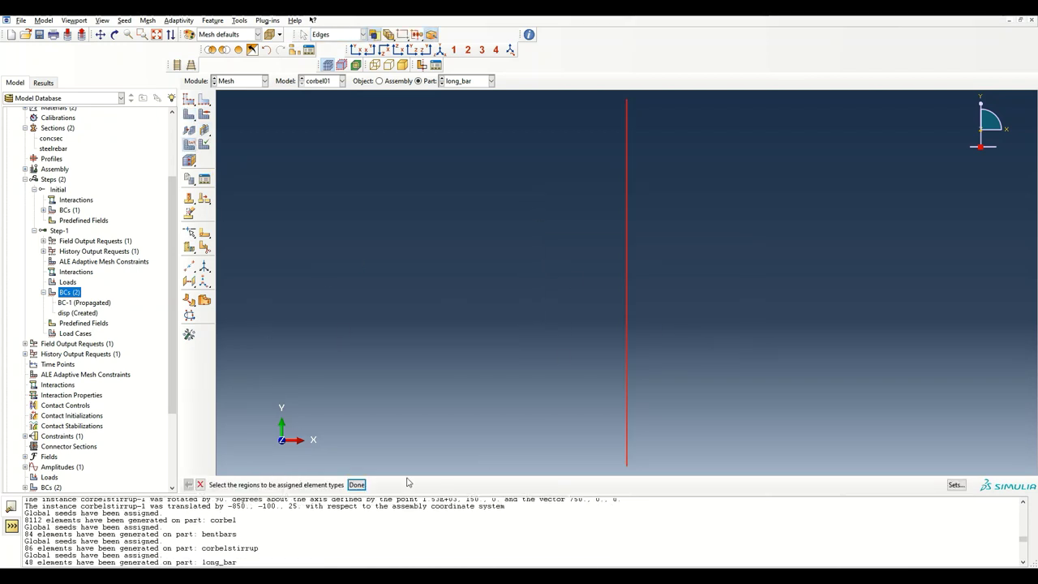
click(358, 485)
click(245, 326)
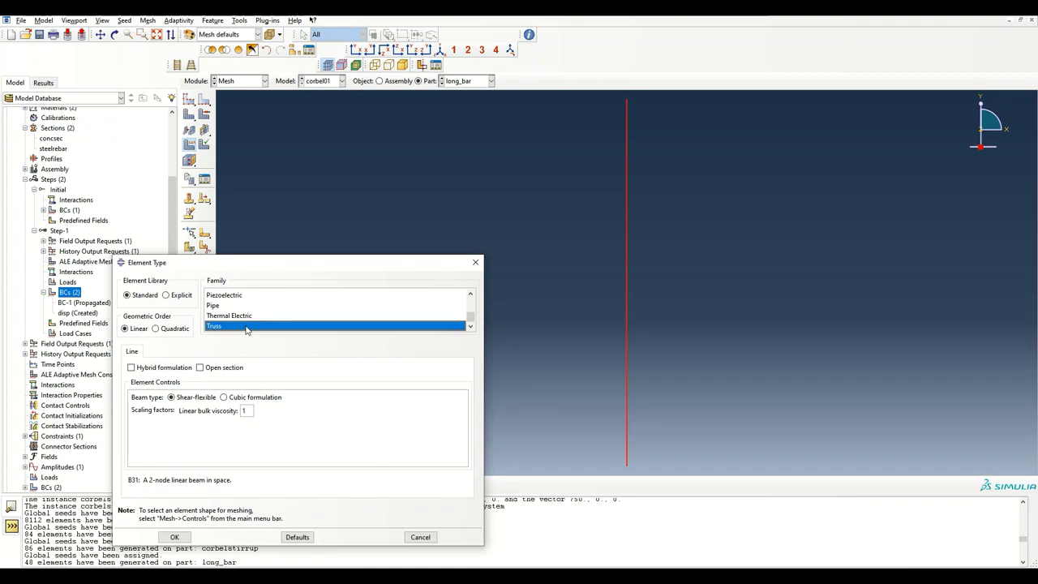
click(175, 536)
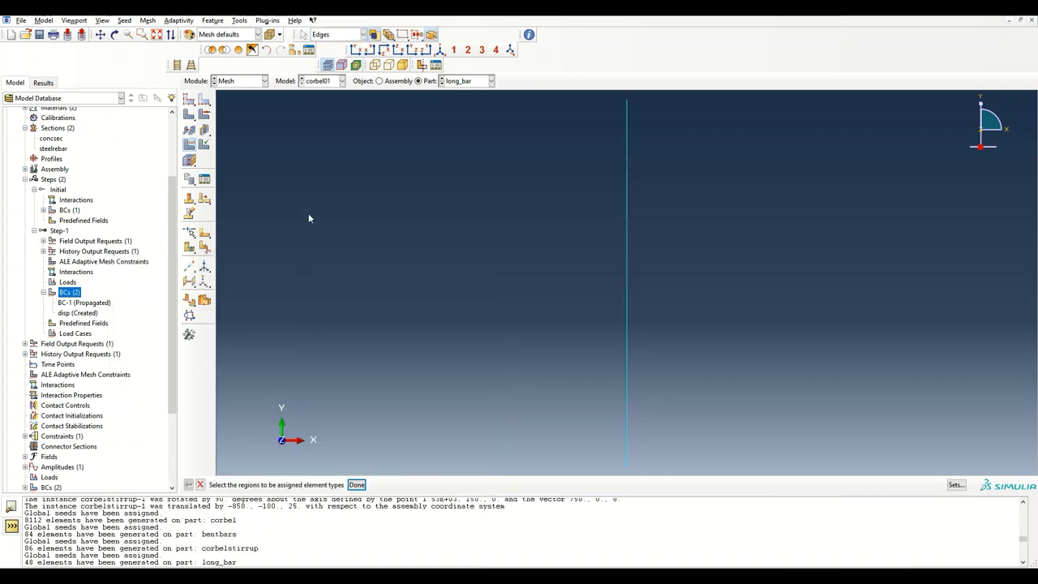
Step: Seed the stirrups part with an approximate global size of 20 and generate its mesh
click(462, 84)
click(462, 133)
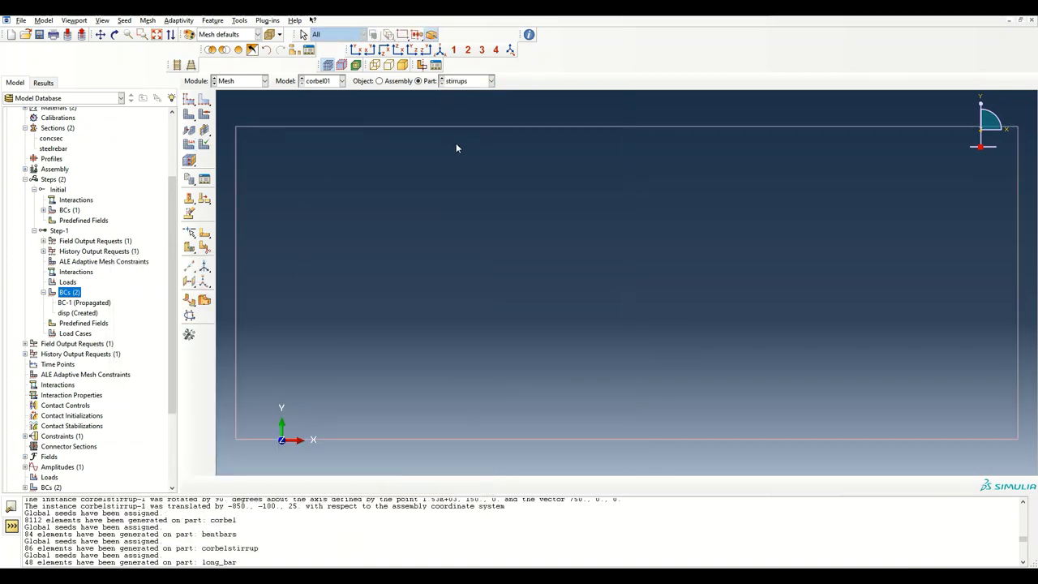
click(189, 99)
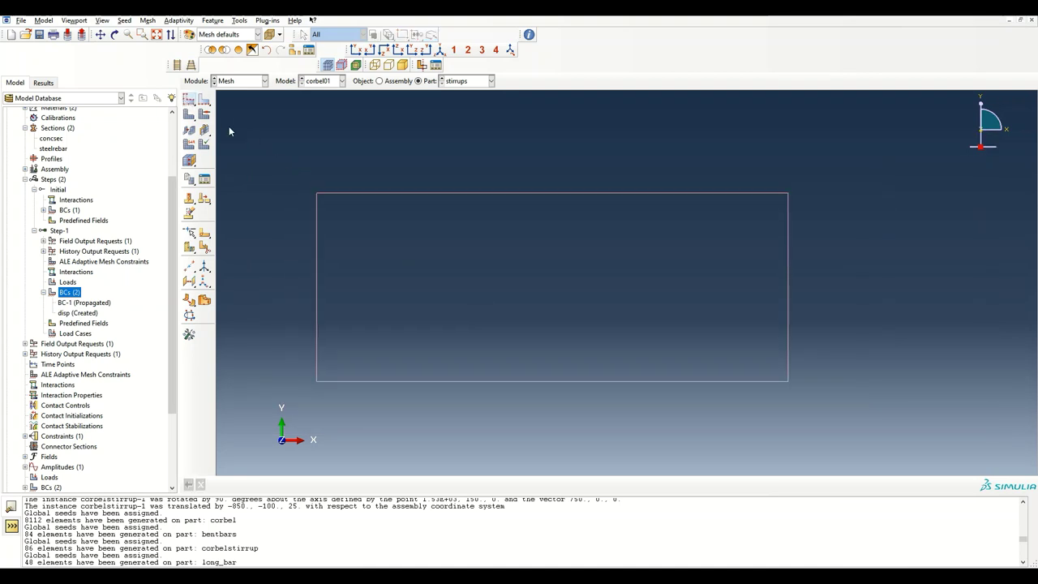
click(542, 308)
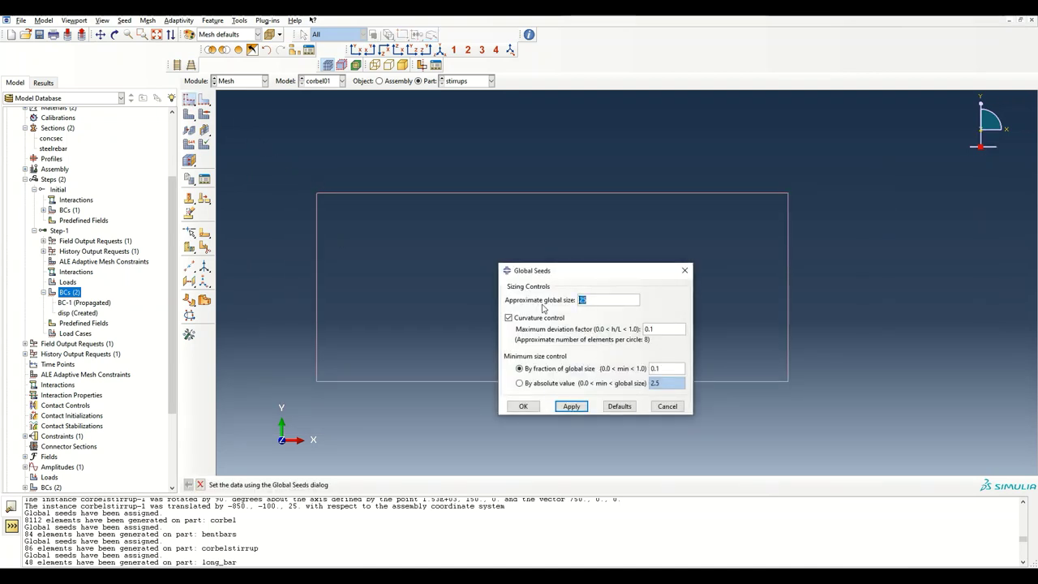
text(20)
key(Return)
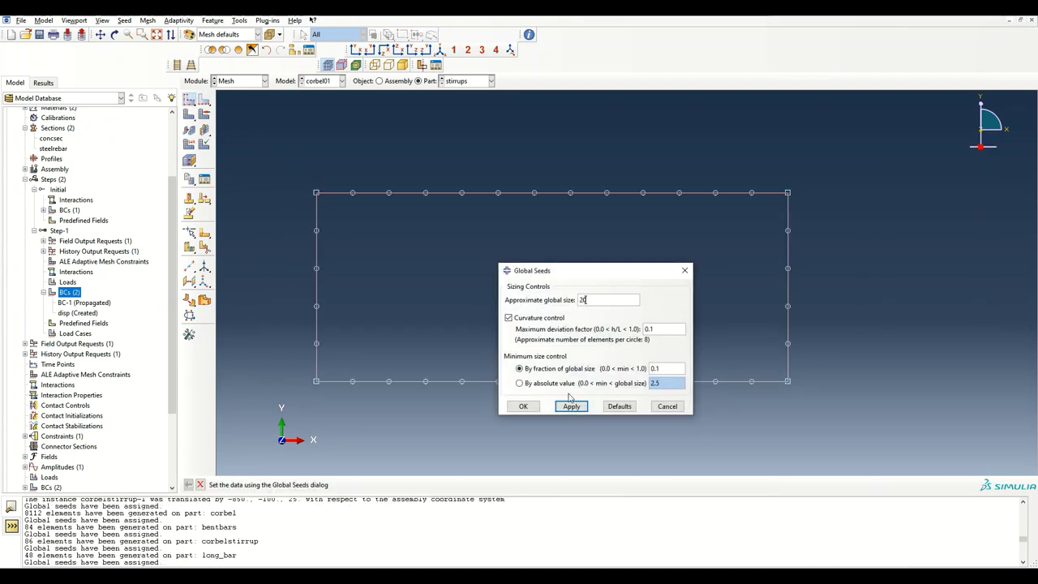
click(522, 406)
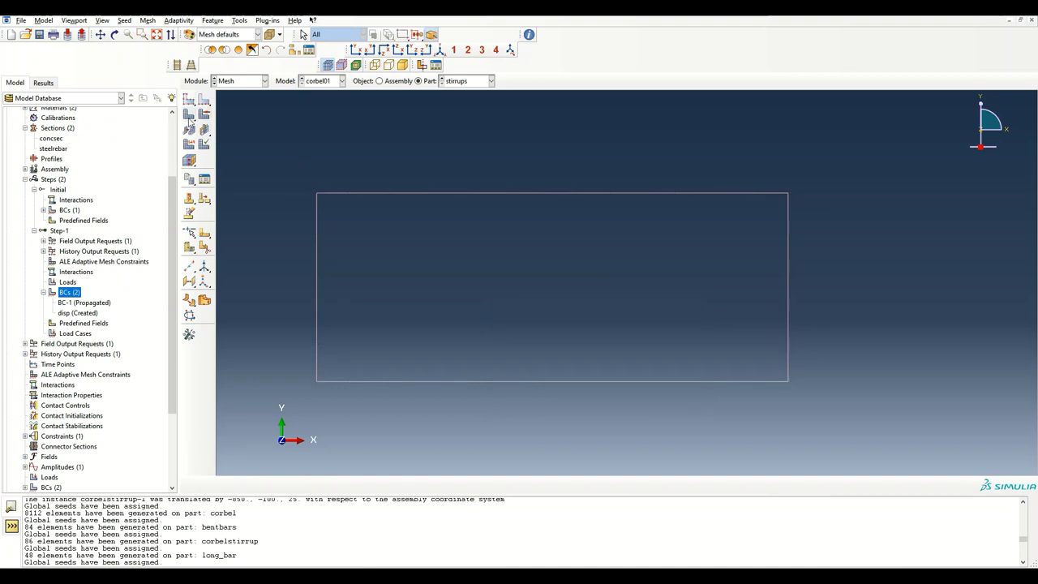
click(189, 116)
click(279, 484)
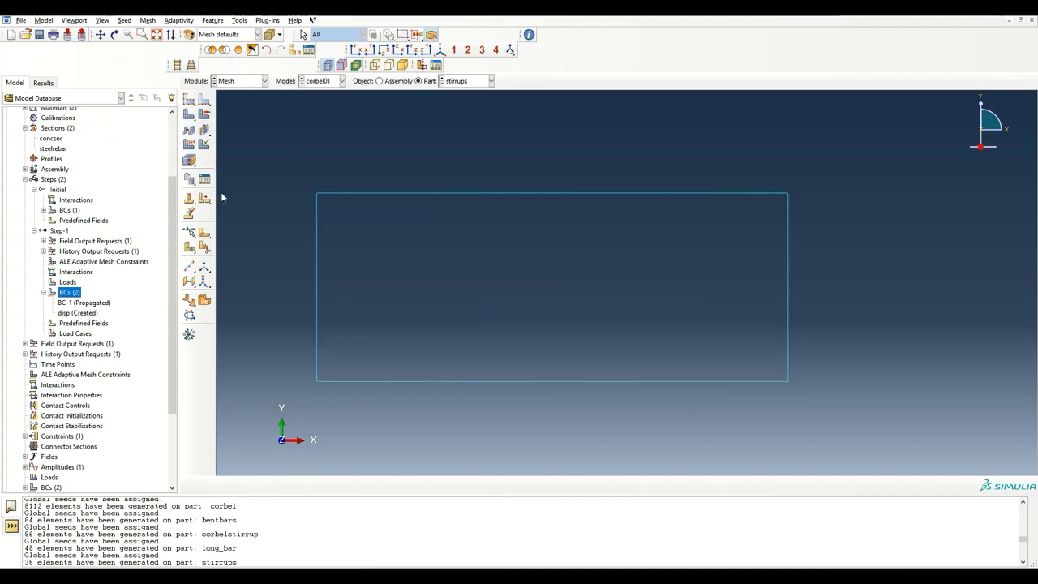
Step: Assign the Standard linear Truss element type to all edges of the stirrups part
click(189, 144)
drag(366, 265, 910, 460)
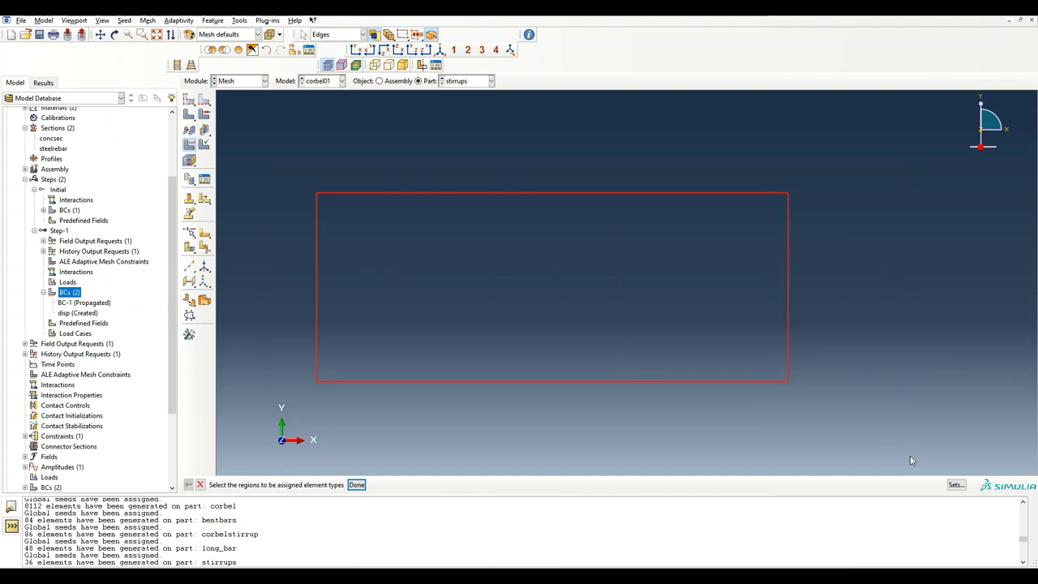
click(357, 484)
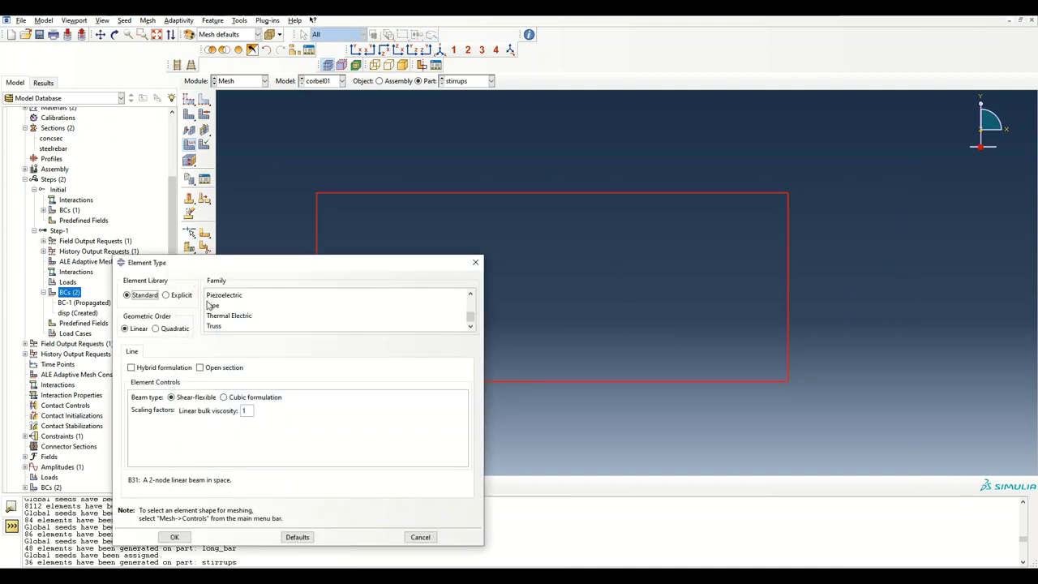
click(230, 325)
click(174, 537)
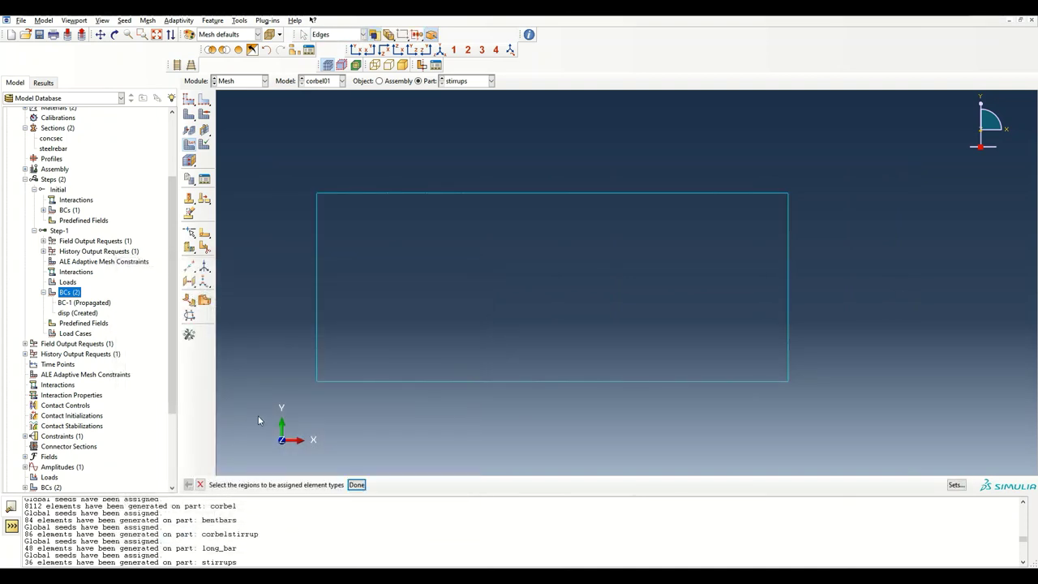
Step: Add compressive damage DAMAGEC and tensile damage DAMAGET to the output variables of field output request F-Output-1
click(25, 344)
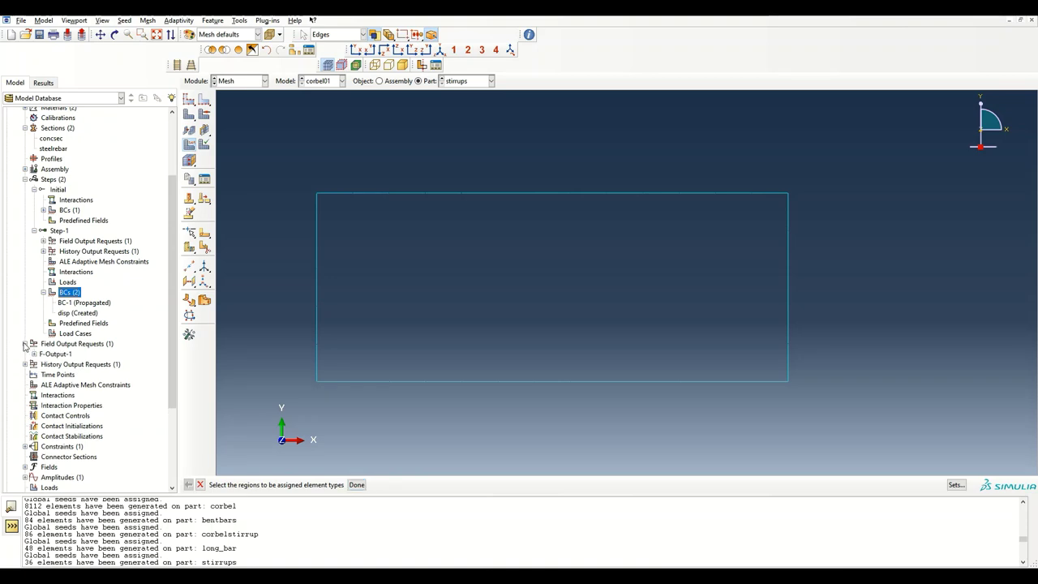
click(34, 355)
click(50, 356)
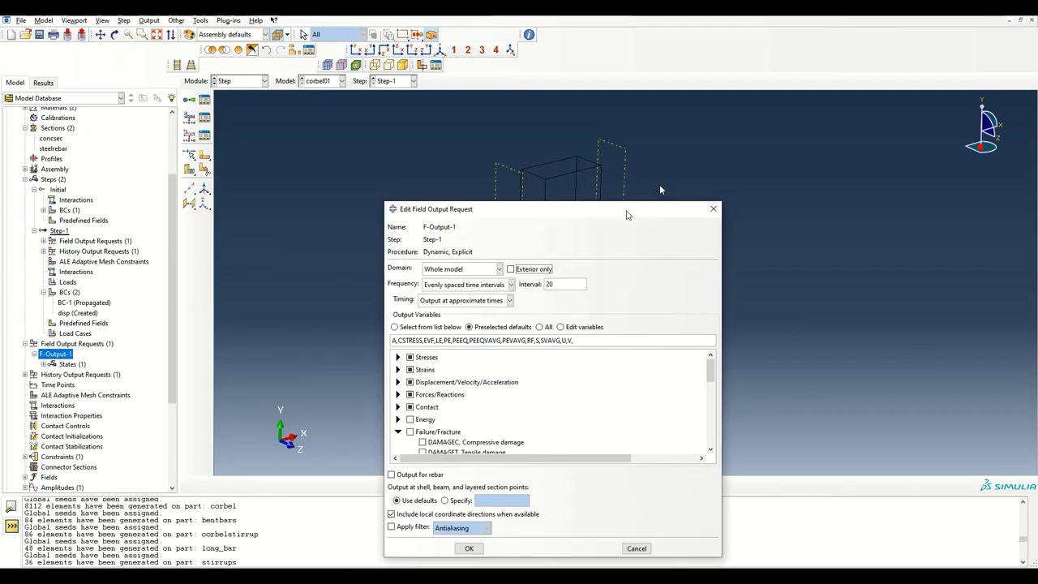
scroll(500, 374, down, 2)
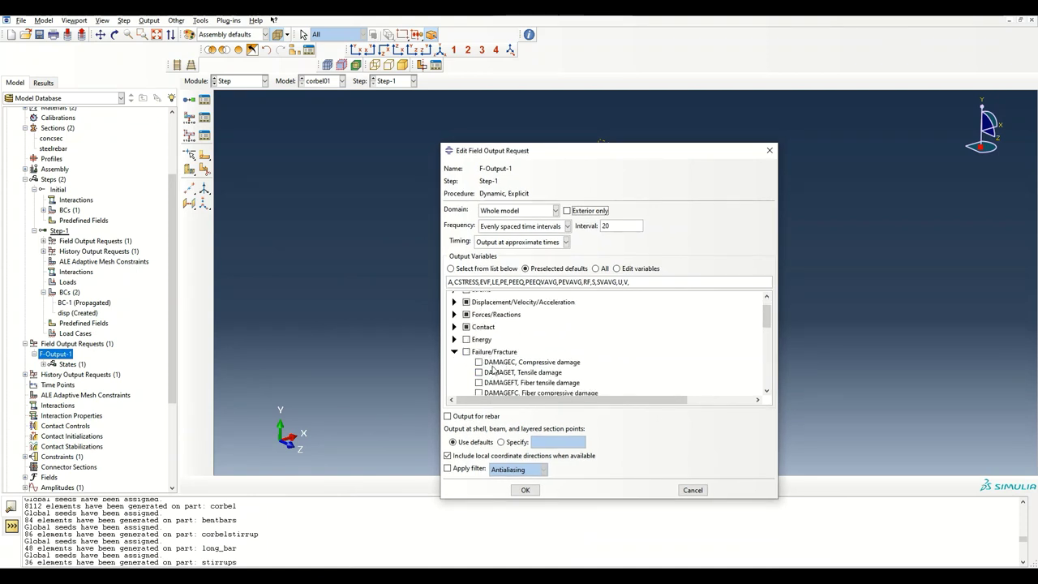
click(504, 363)
click(504, 373)
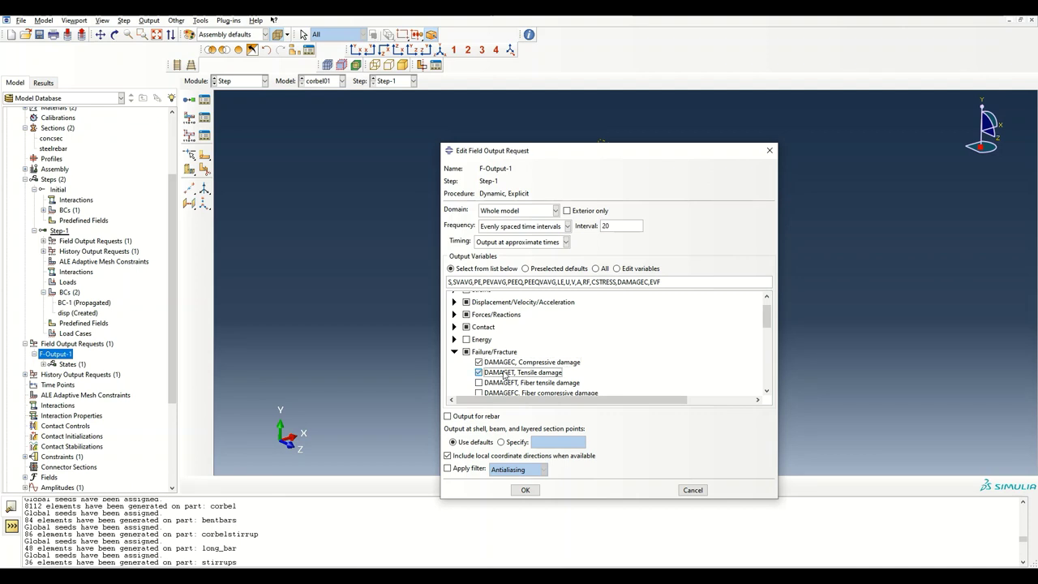
click(527, 490)
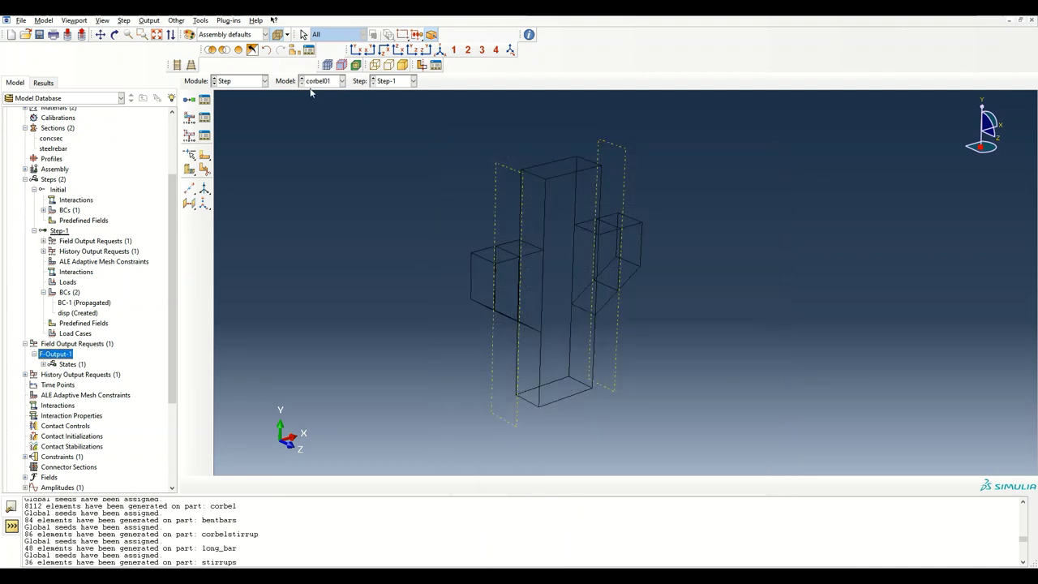
Step: Display the corbel assembly in the shaded render style
click(275, 35)
click(275, 36)
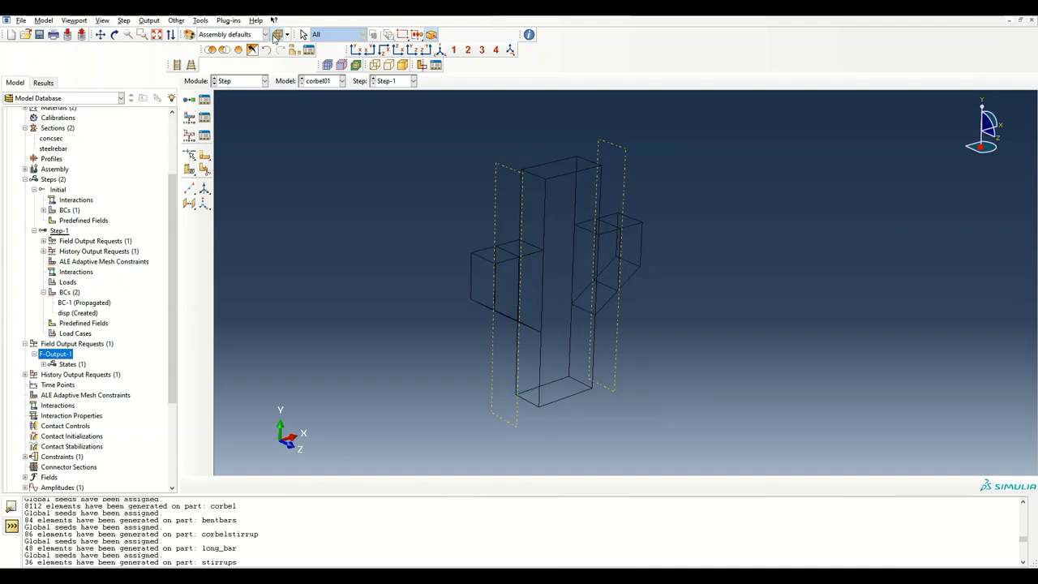
click(275, 35)
Step: Create an analysis job named corbel01 from the corbel01 model
scroll(64, 295, down, 2)
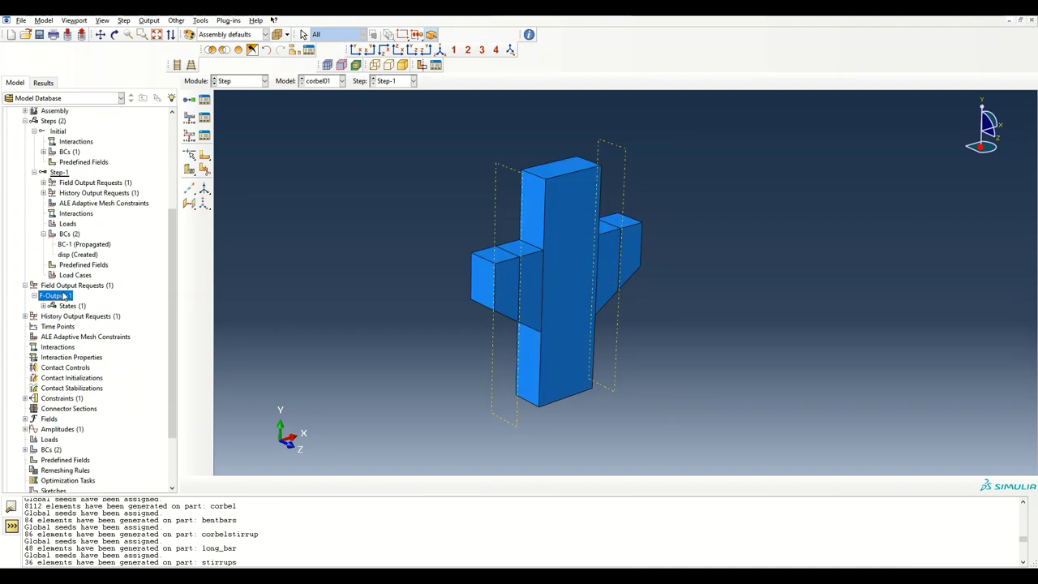
scroll(64, 296, down, 3)
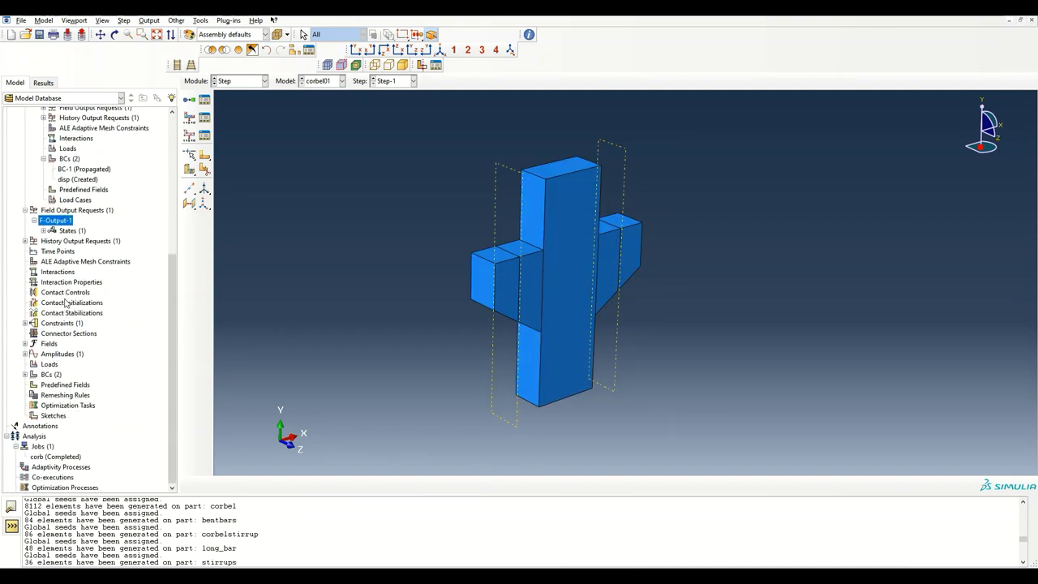
click(253, 81)
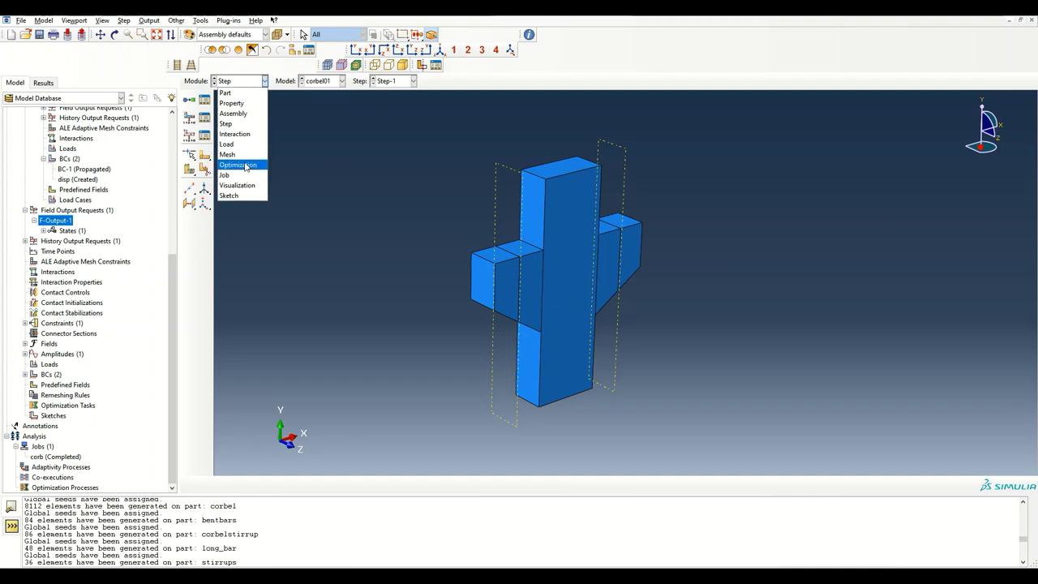
click(172, 333)
double_click(42, 446)
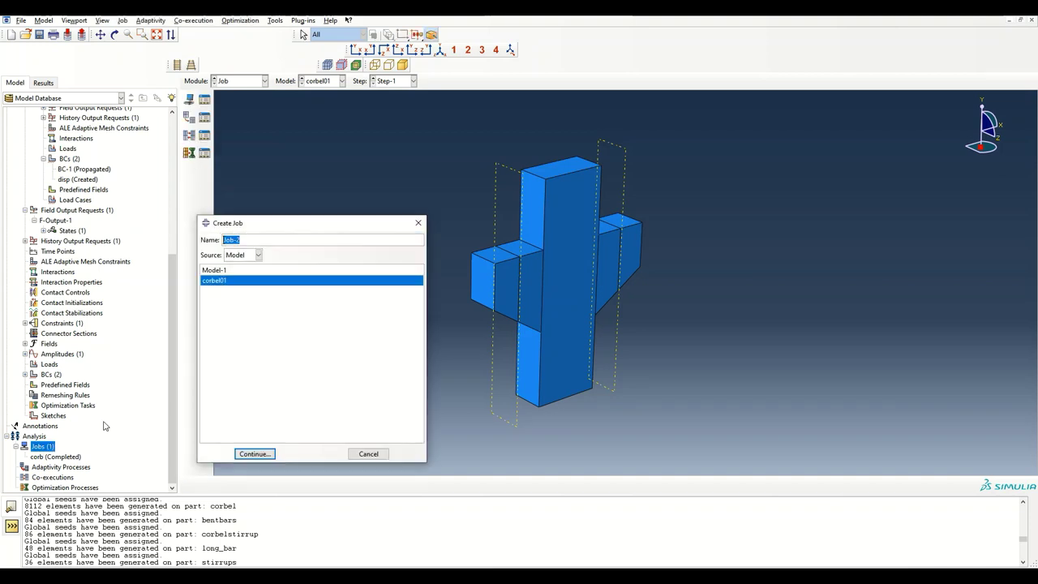
text(corbel01)
click(244, 454)
Step: Enable multiple processors for the corbel01 job and set their number to 4
click(446, 240)
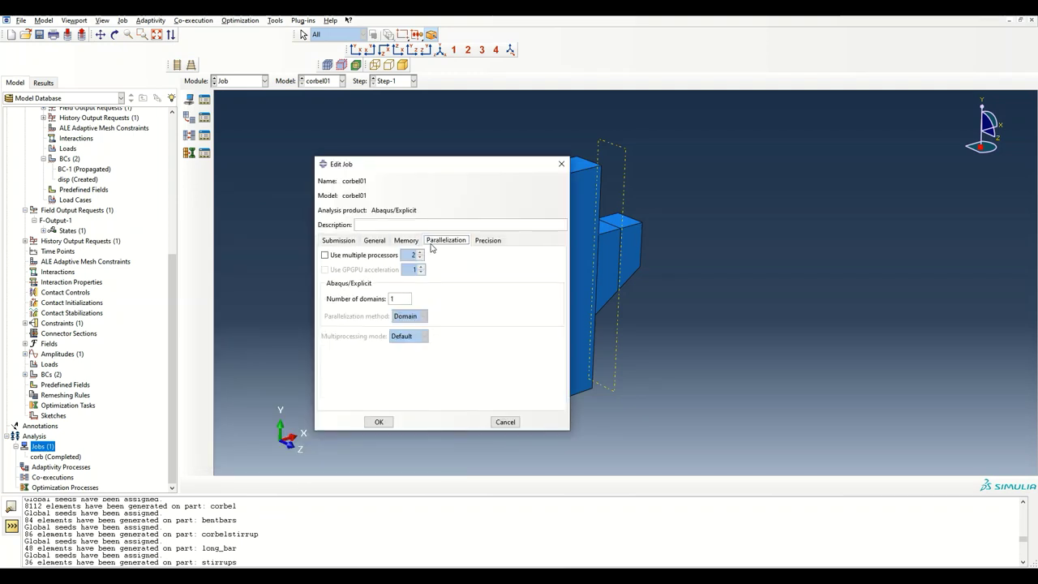
click(377, 255)
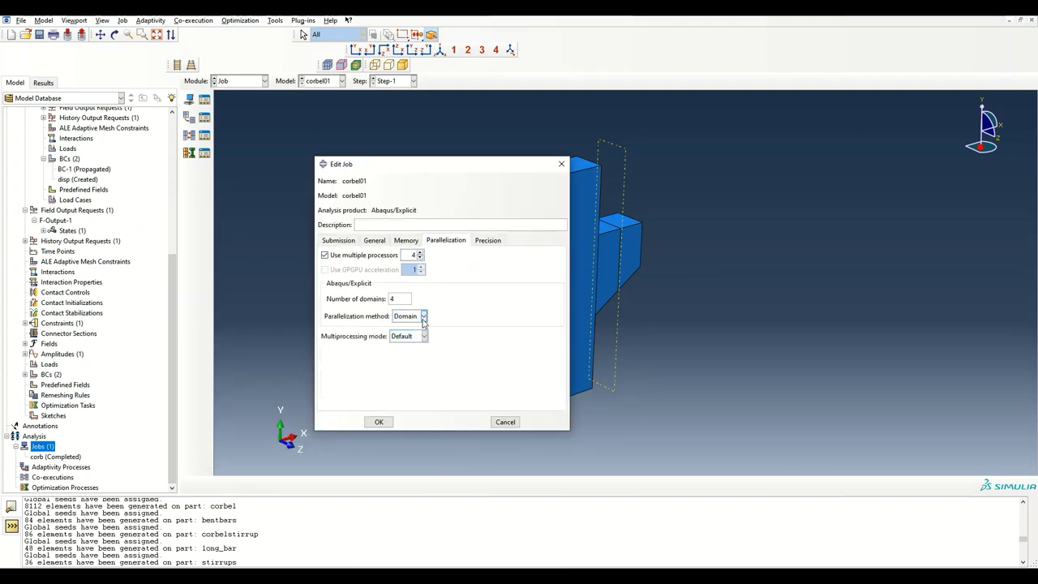
click(379, 422)
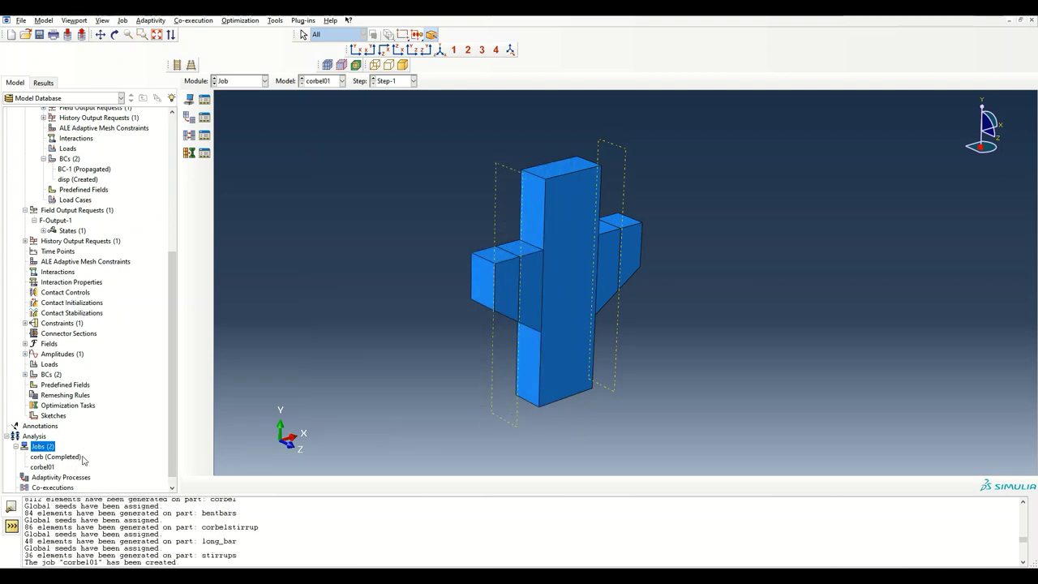
Step: Submit the corbel01 job for analysis and monitor its run
right_click(41, 476)
right_click(42, 468)
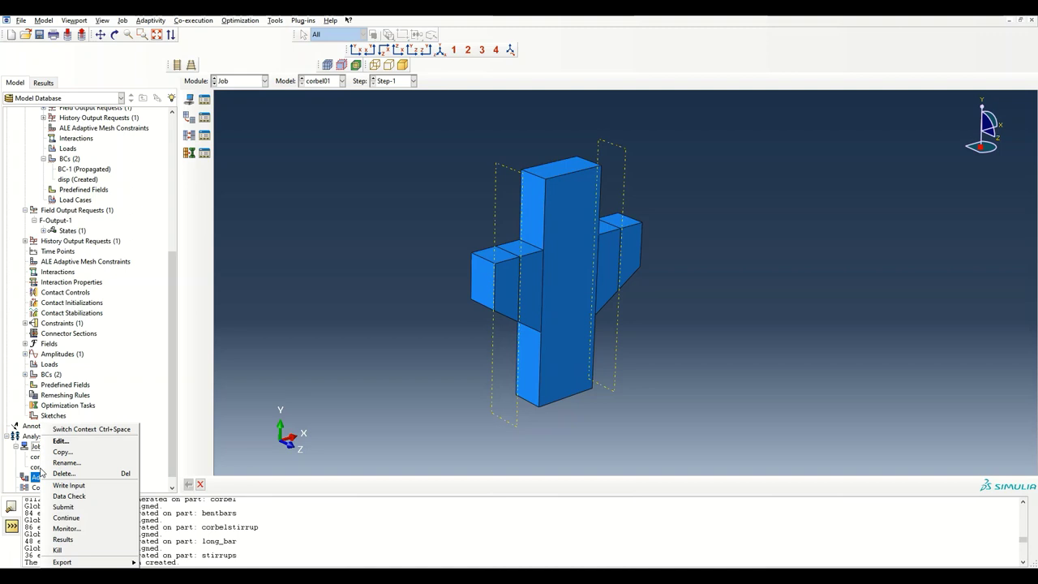
click(79, 506)
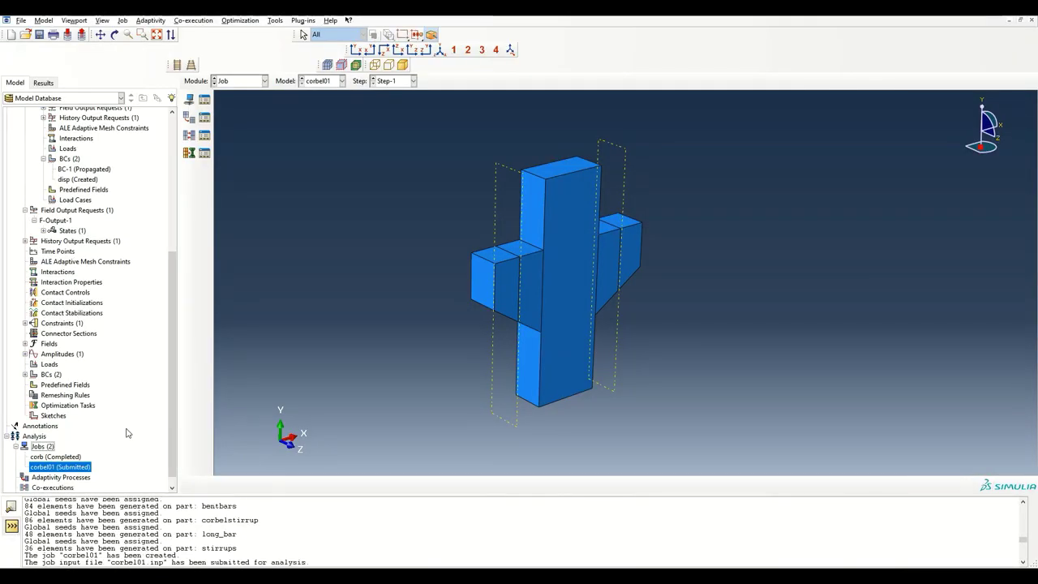
right_click(61, 468)
click(87, 527)
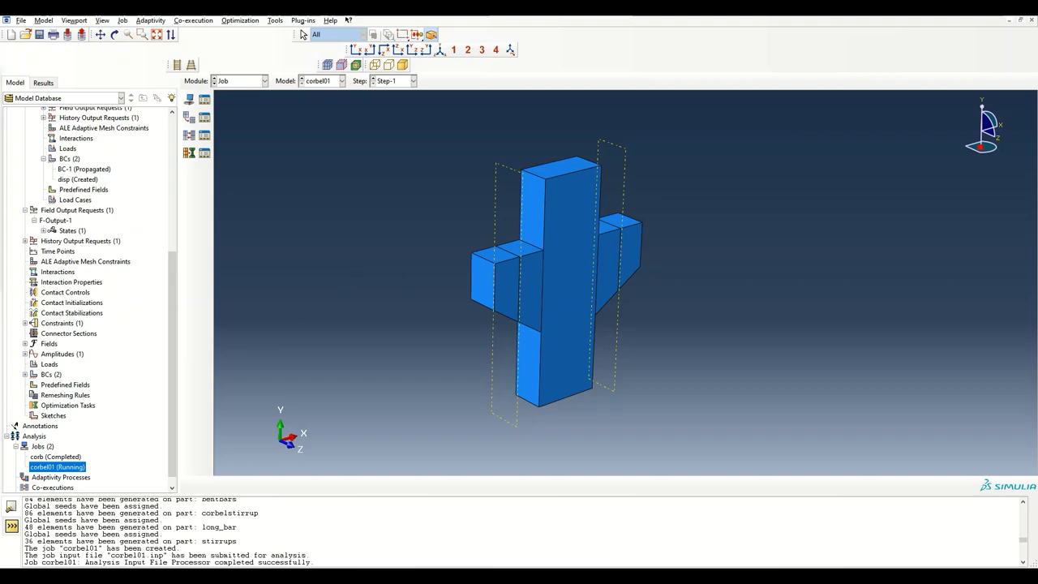
drag(640, 24, 514, 2)
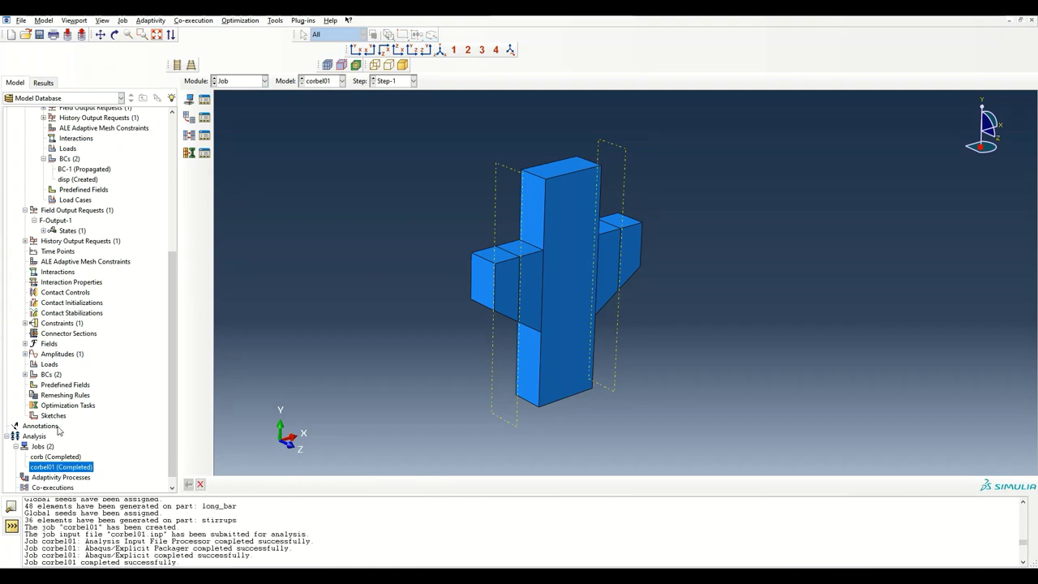
Step: Open the results of the corbel01 job and plot the stress contours on the deformed shape
right_click(61, 469)
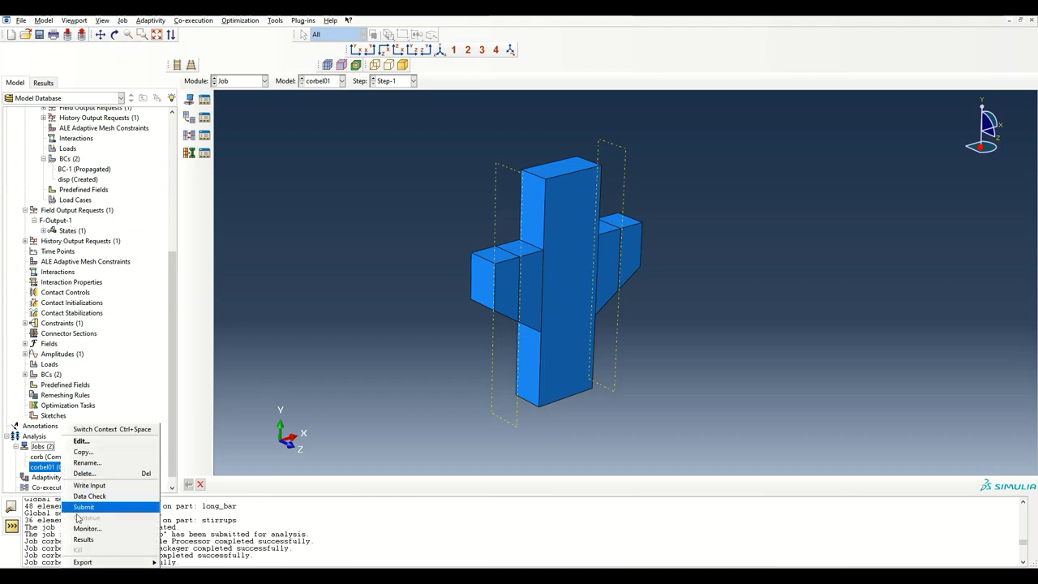
click(80, 538)
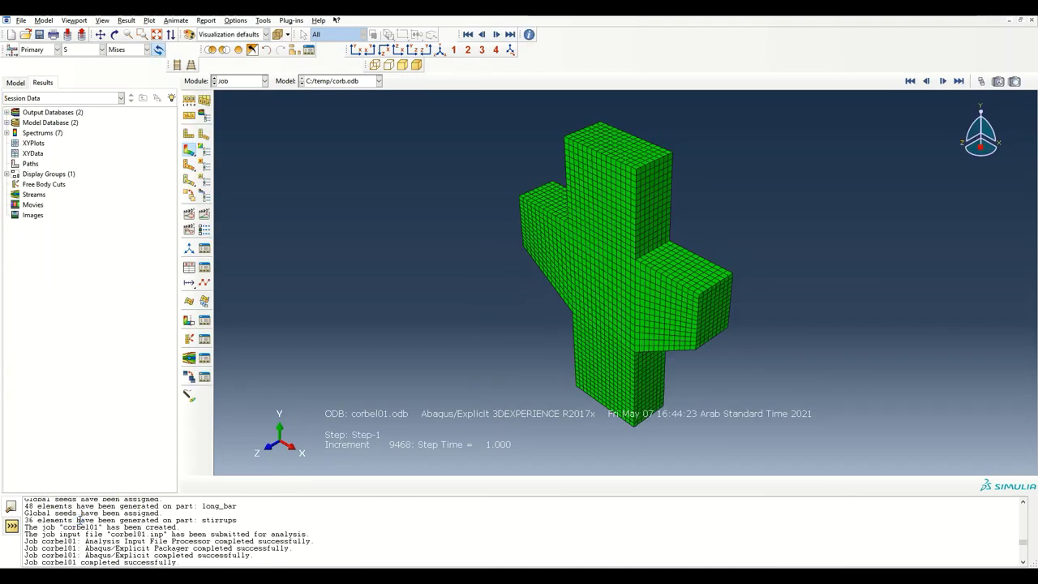
click(189, 150)
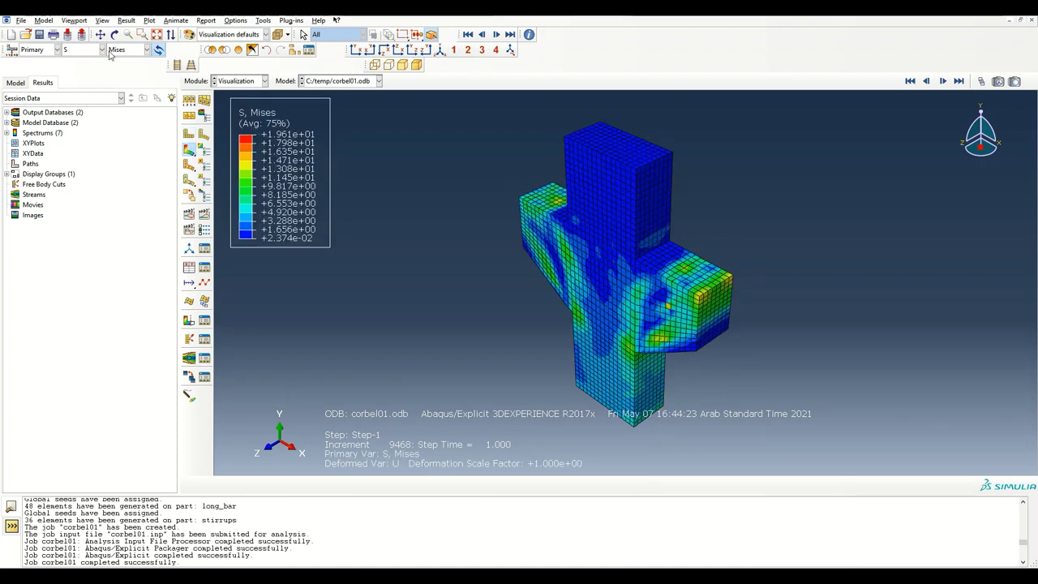
Step: Plot the tensile damage DAMAGET as the primary variable and set the displayed frame of Step-1 to 3
click(79, 50)
click(89, 84)
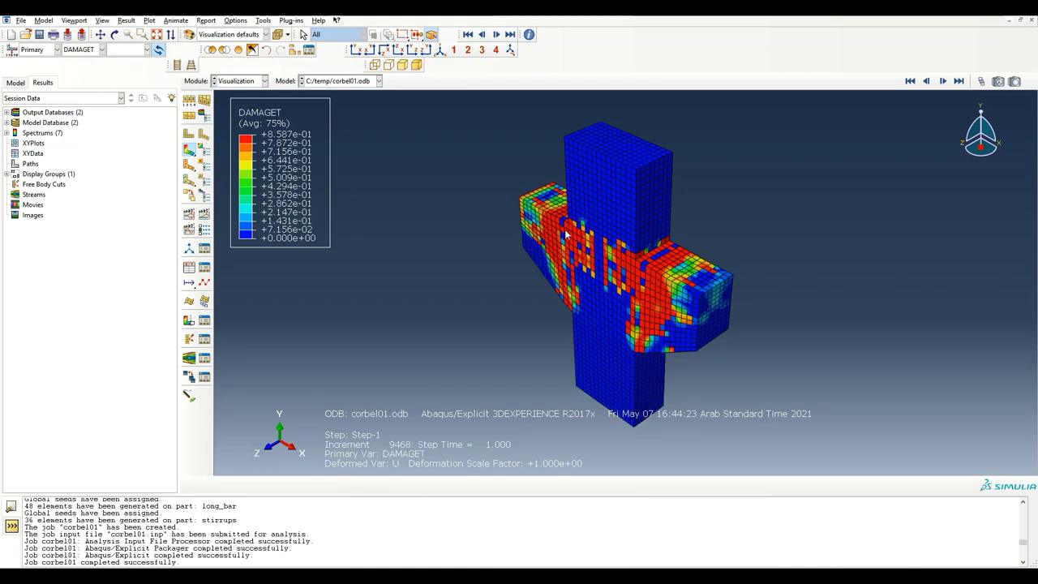
click(981, 81)
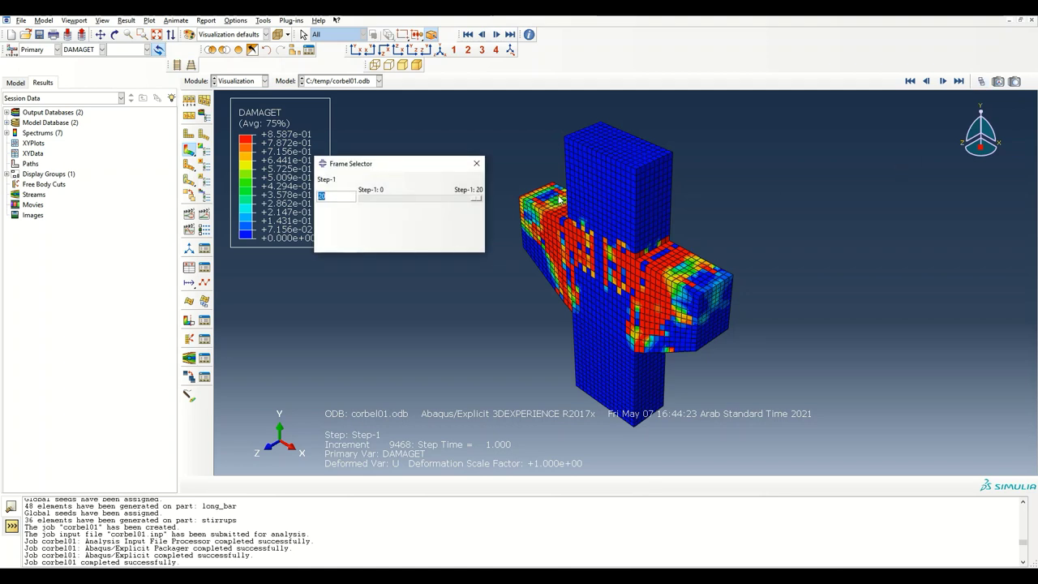
drag(477, 198, 379, 214)
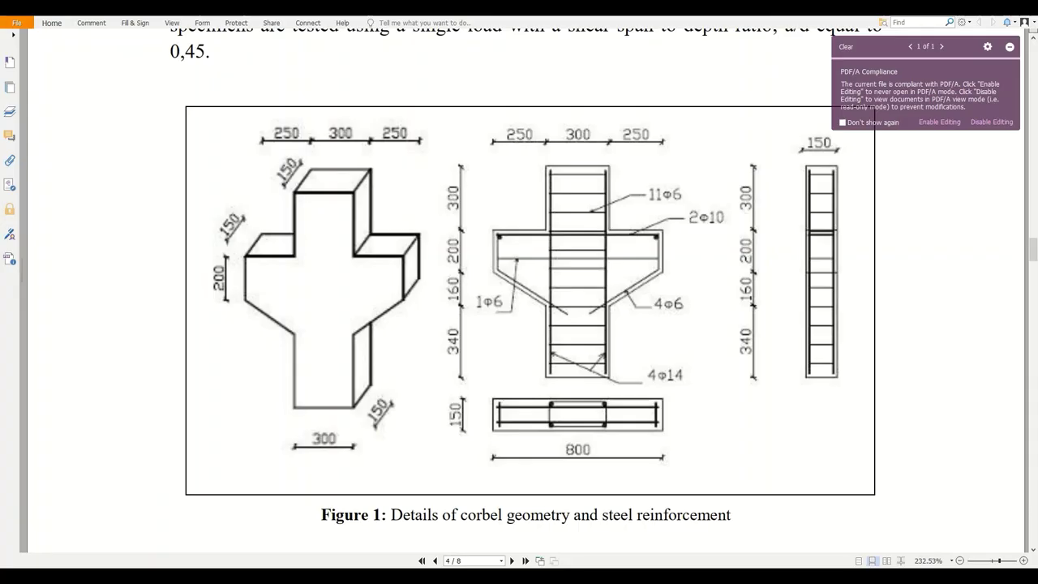
Step: Examine the crack pattern photos of the tested corbels in the PDF paper and compare them with the DAMAGET contours in Abaqus
scroll(527, 357, down, 15)
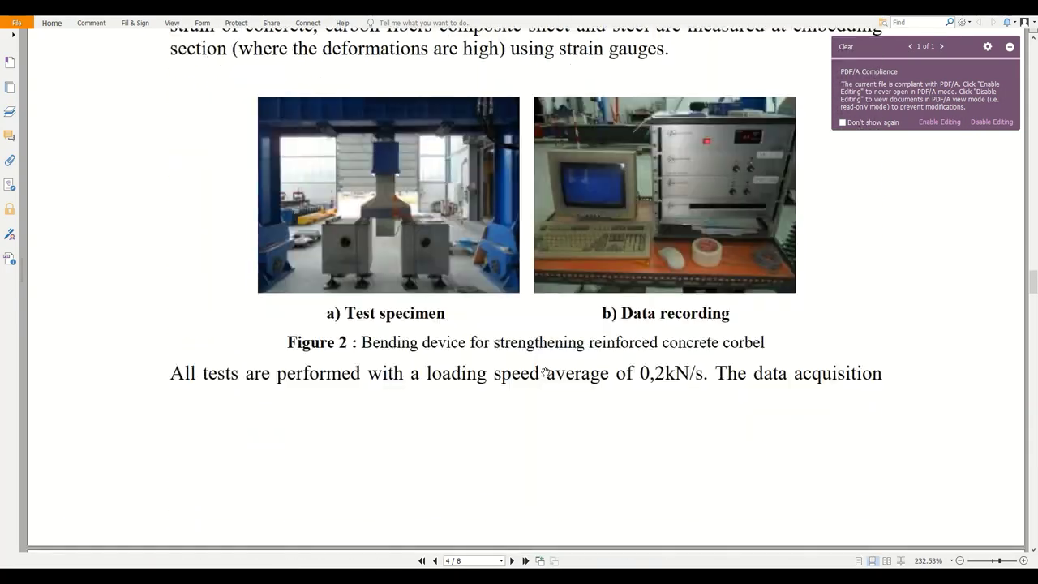
scroll(540, 376, down, 15)
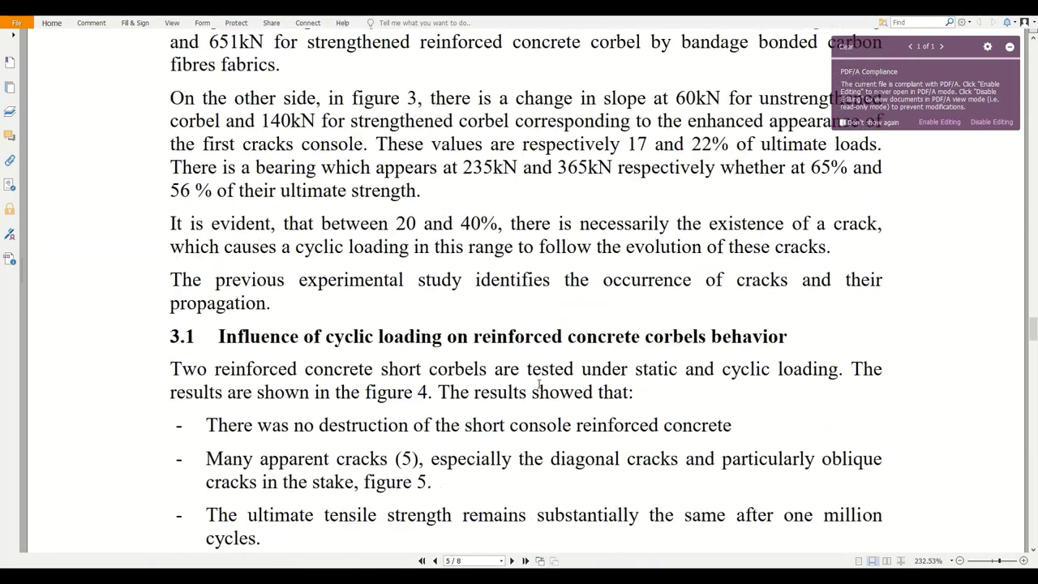
drag(1031, 337, 1006, 439)
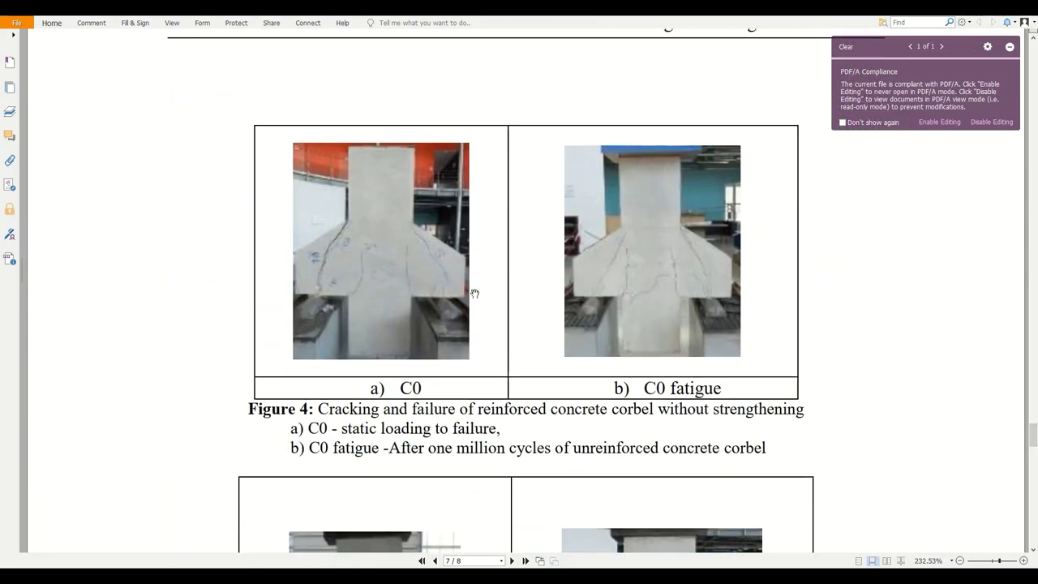
scroll(472, 291, down, 1)
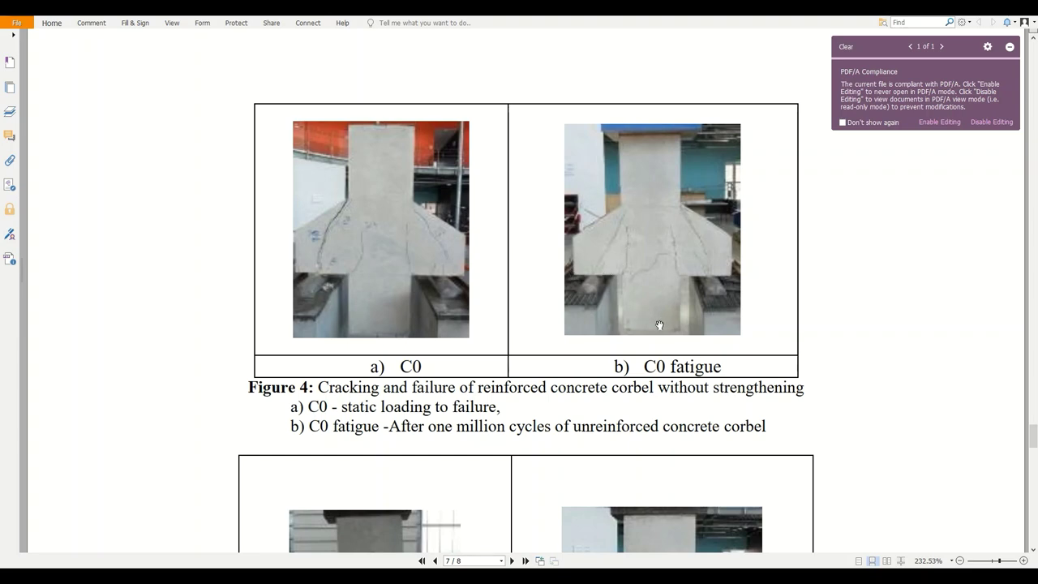
scroll(658, 328, down, 4)
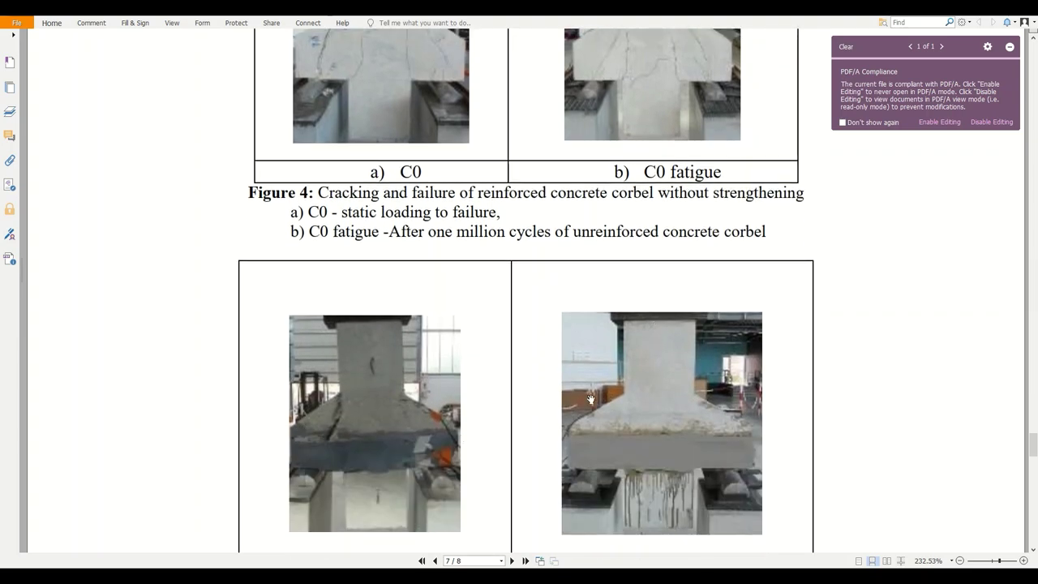
scroll(348, 397, down, 3)
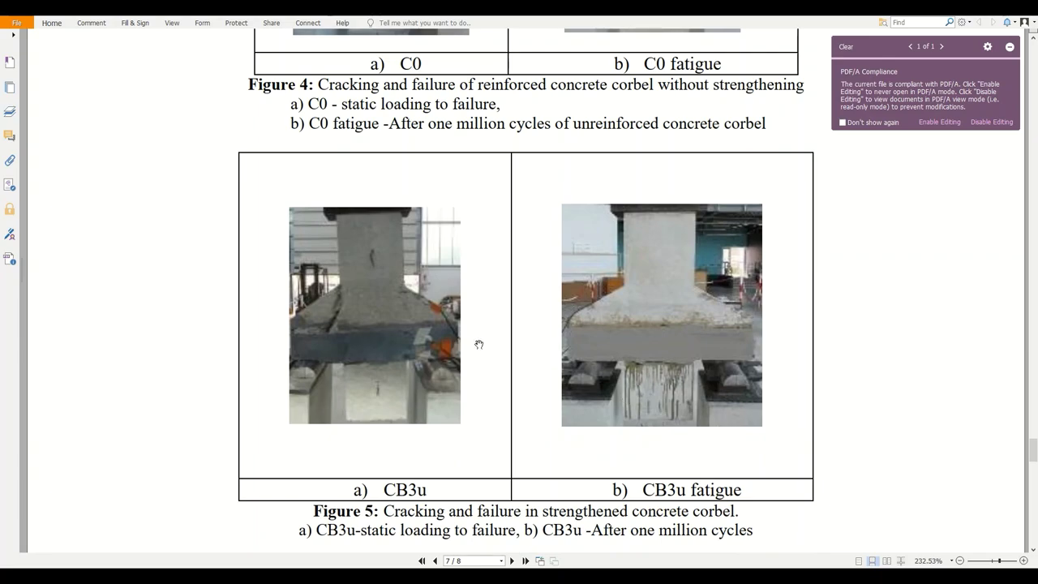
scroll(487, 346, down, 6)
scroll(504, 348, down, 20)
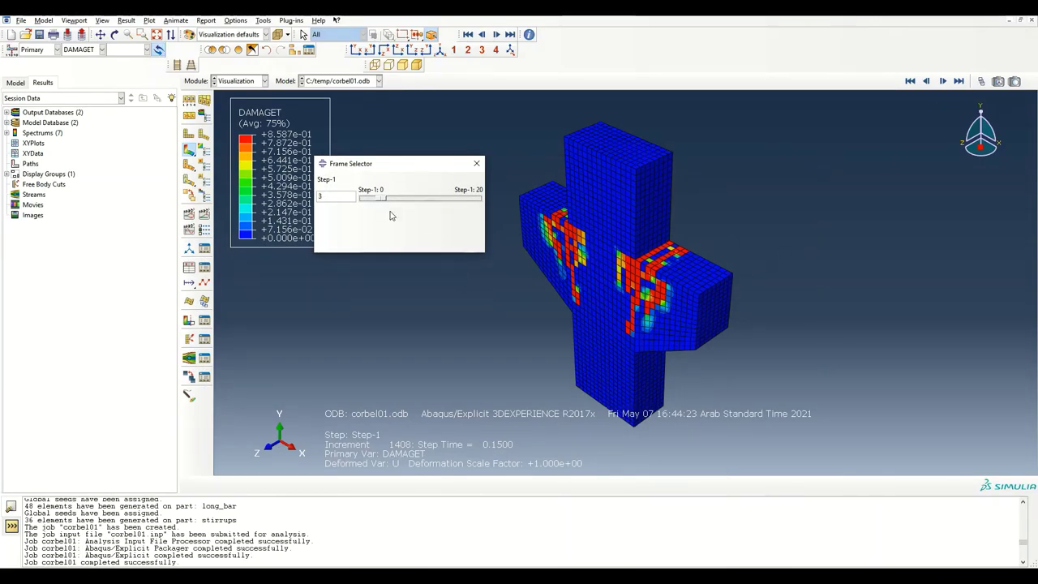
mouse_move(382, 202)
mouse_down()
mouse_move(467, 200)
mouse_move(384, 198)
mouse_up()
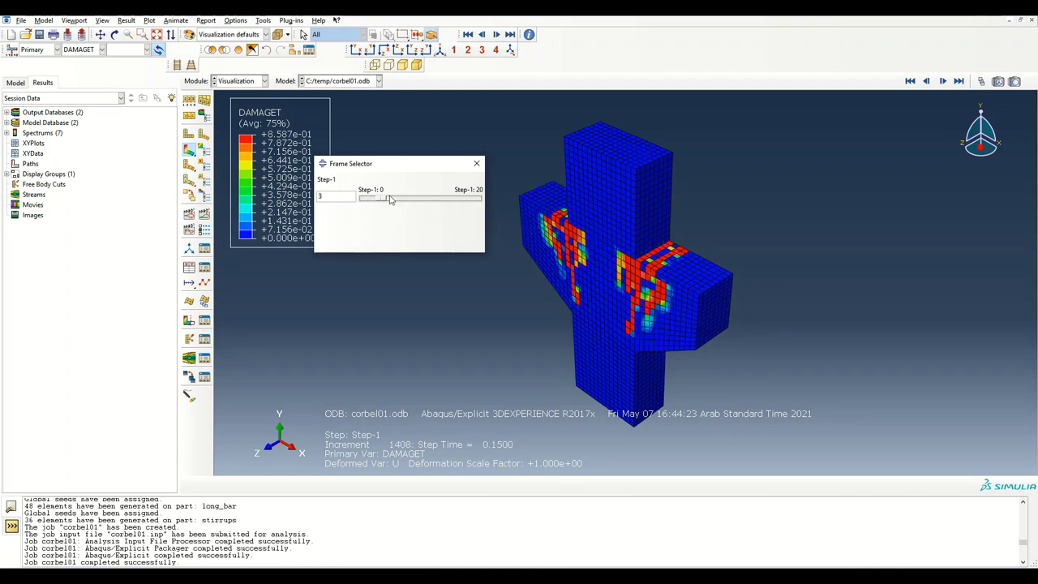